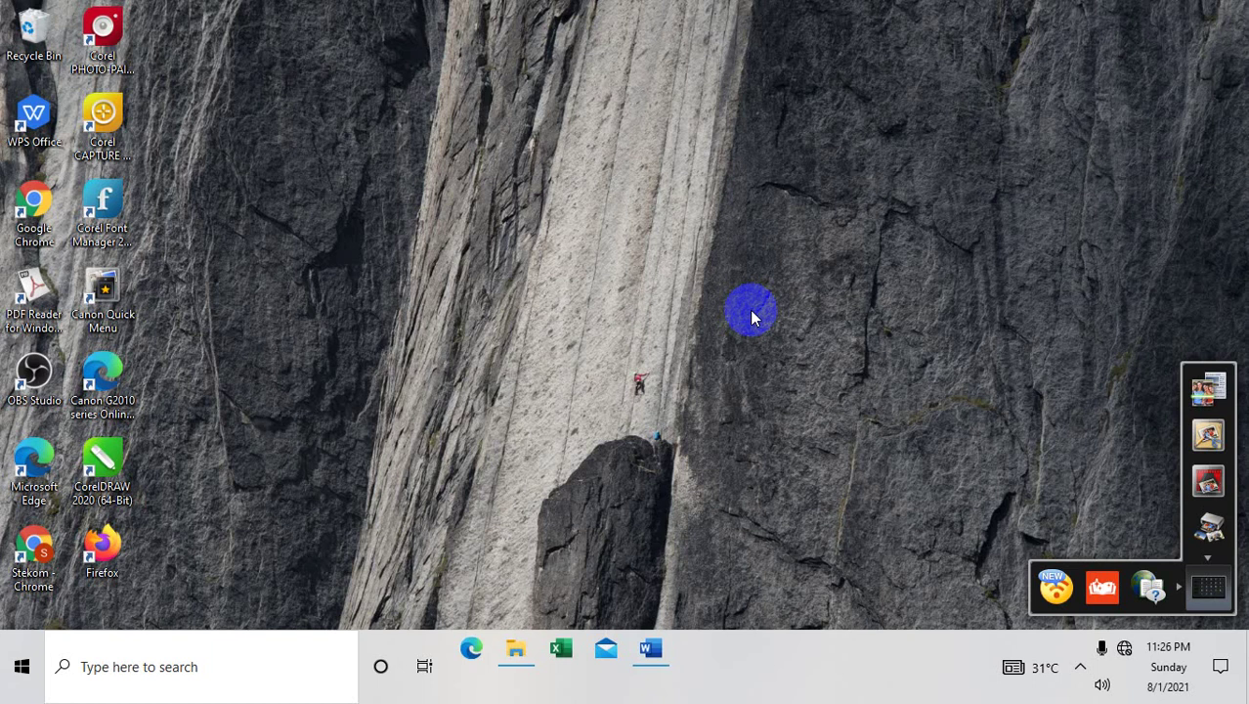
# Restore the PEMBELIAN I_DARI PERMINTAAN BARANG Word document and glance at the hidden tray icons
pyautogui.click(651, 645)
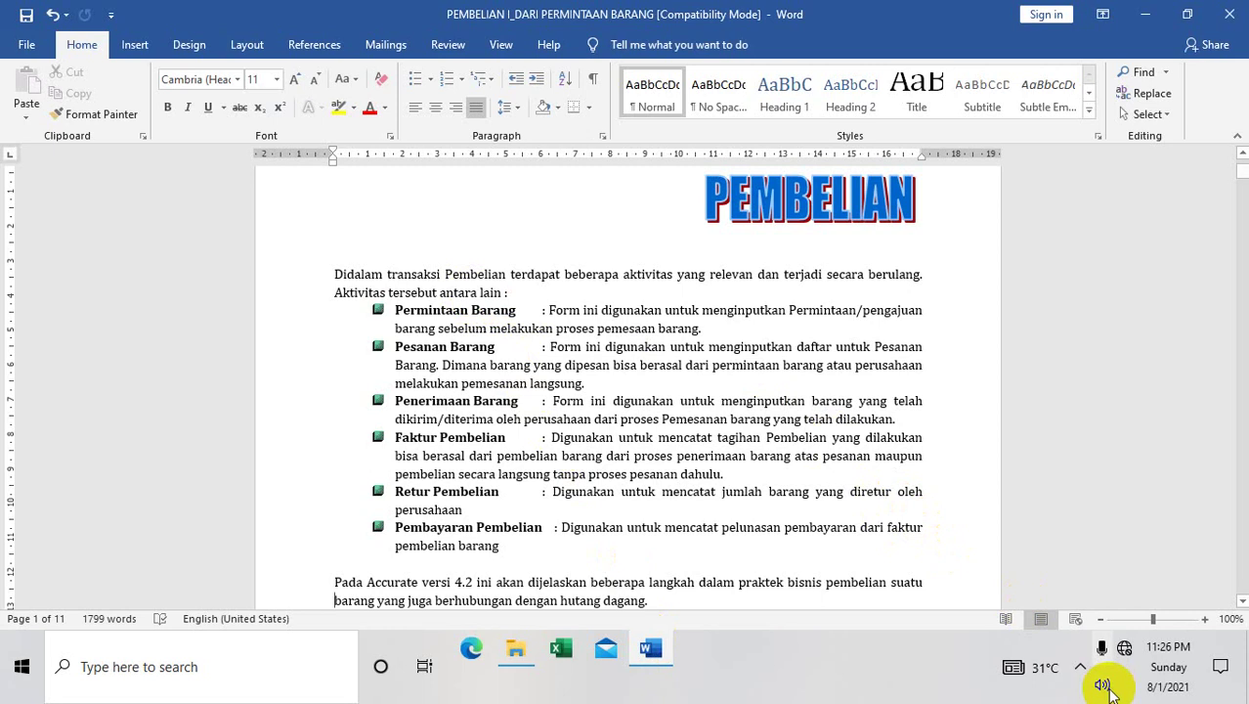
pyautogui.click(1081, 671)
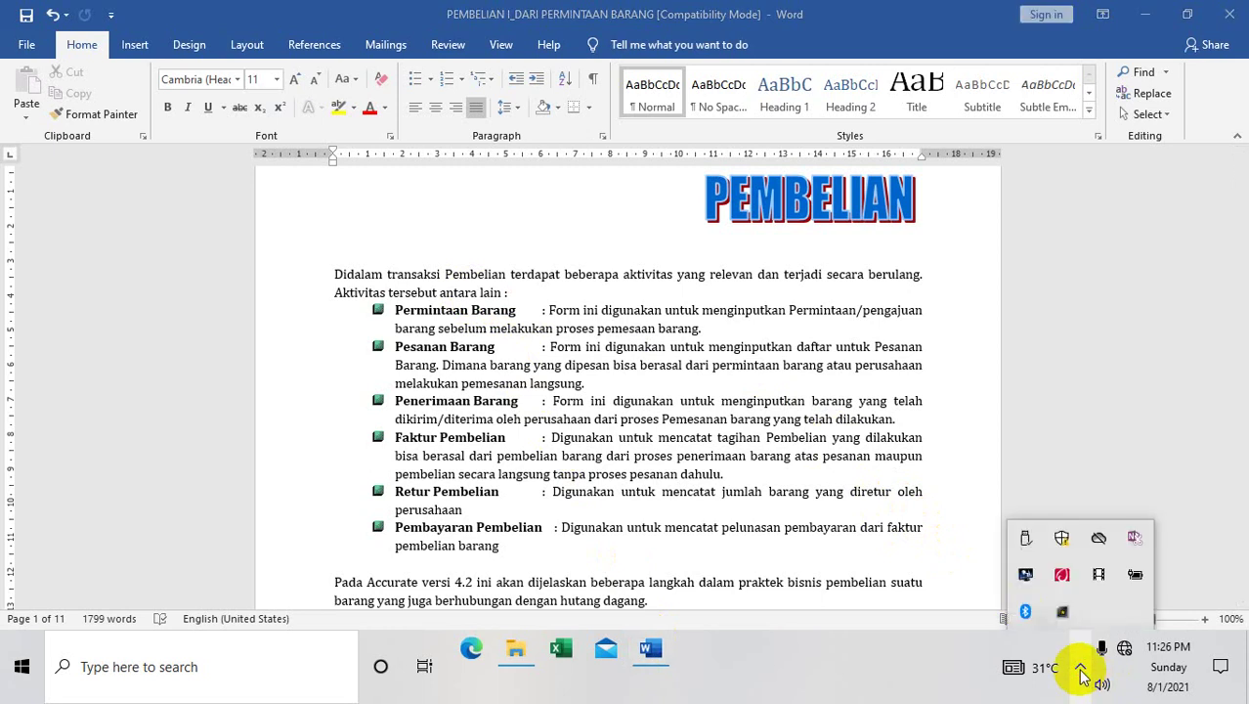
pyautogui.click(947, 608)
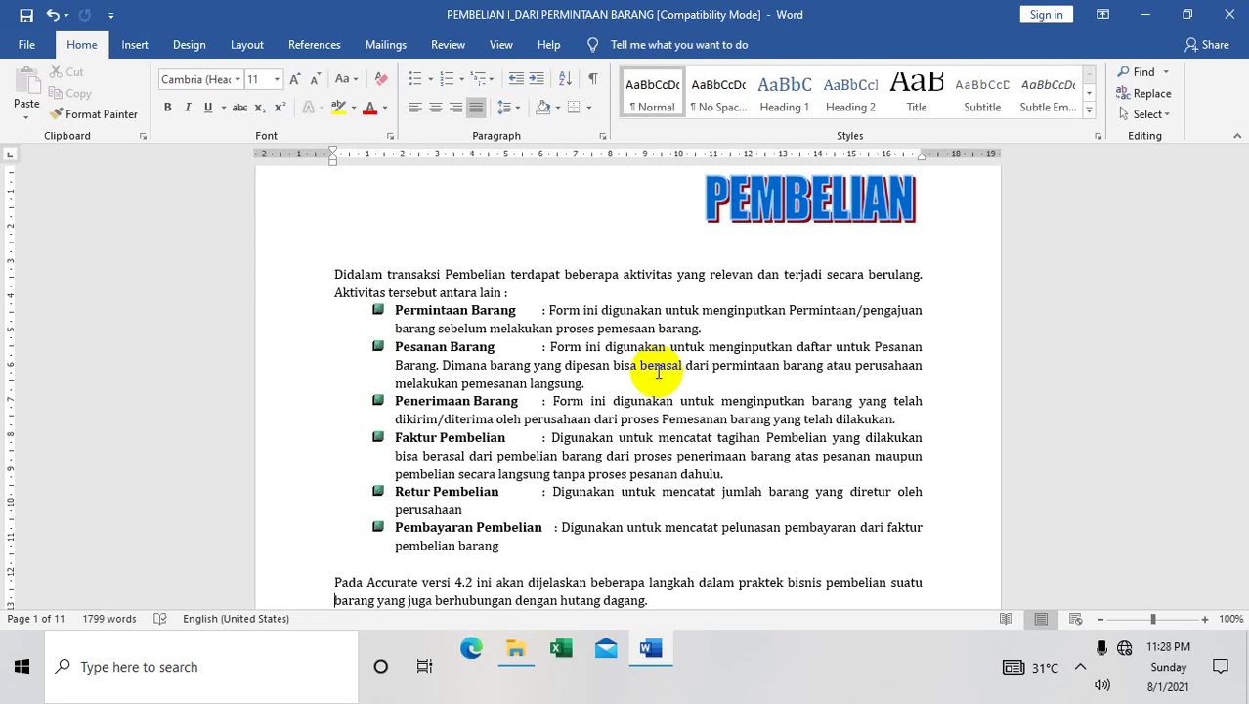
# Search Windows for 'acc' and launch ACCURATE5 Standard from Best match
pyautogui.click(224, 677)
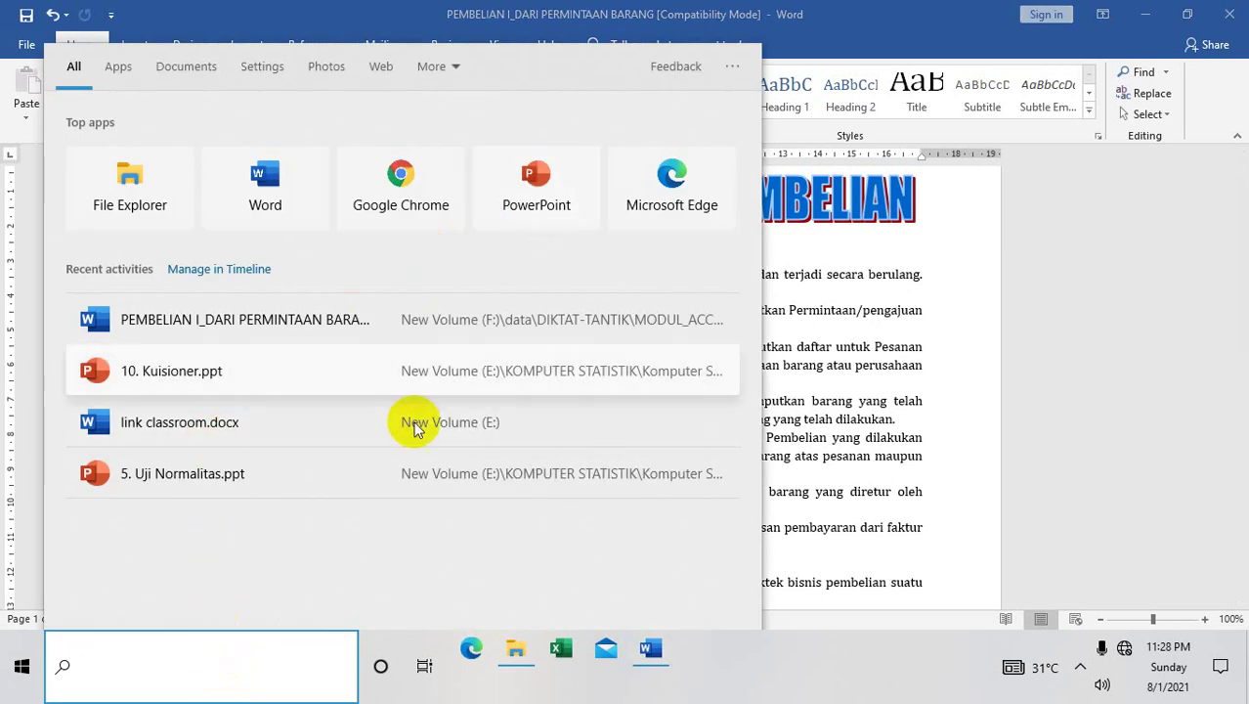
pyautogui.write('acc')
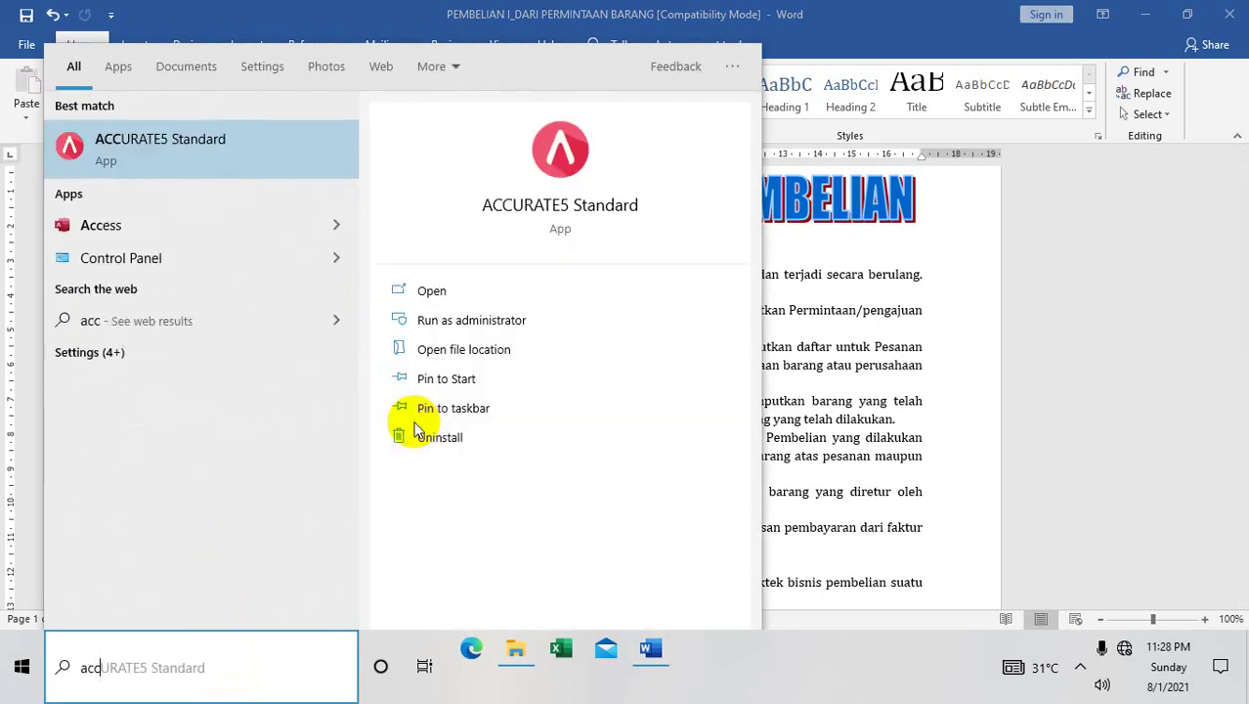
pyautogui.click(178, 145)
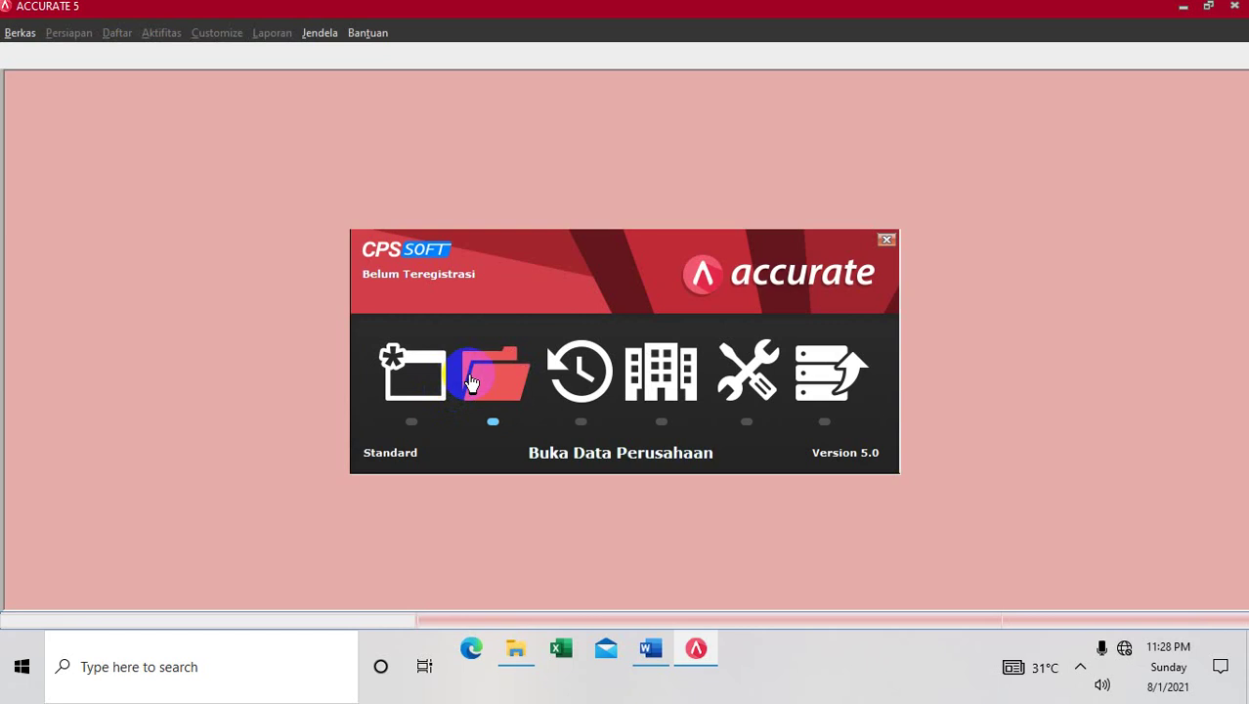
# Open the company database E:\JOB ACCURATE\JOB6.GDB via Buka Data Perusahaan
pyautogui.click(471, 381)
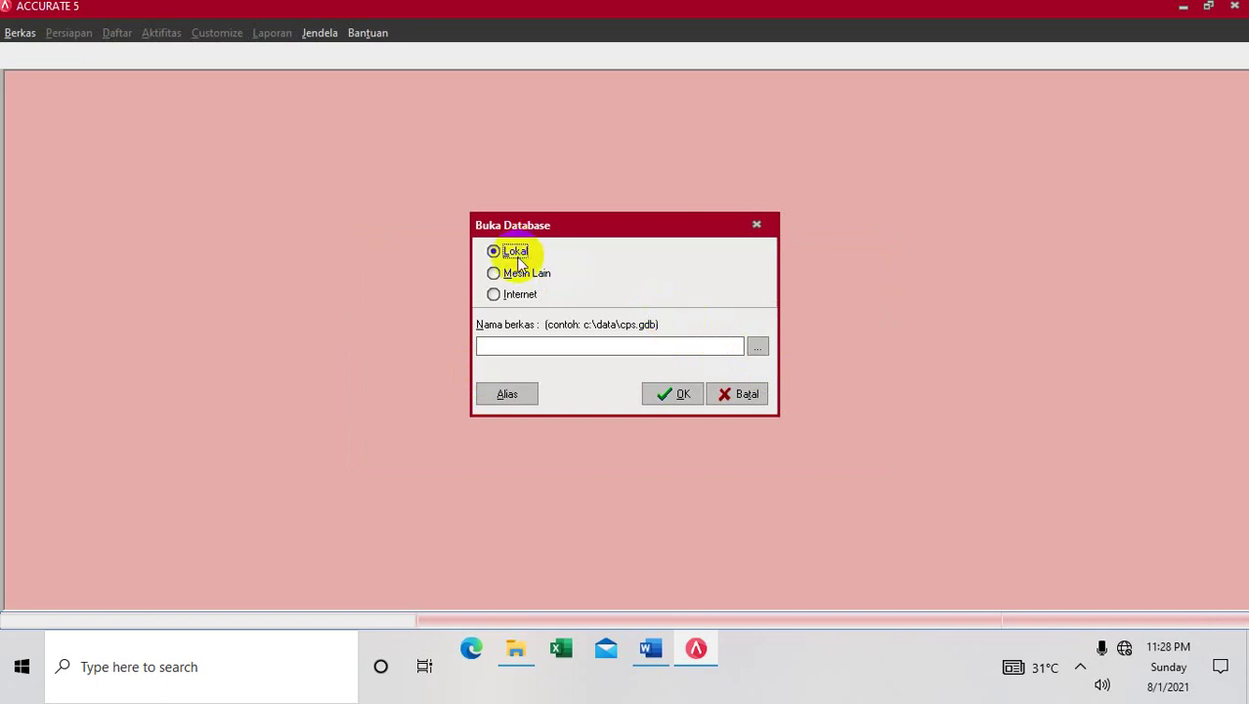
pyautogui.click(759, 346)
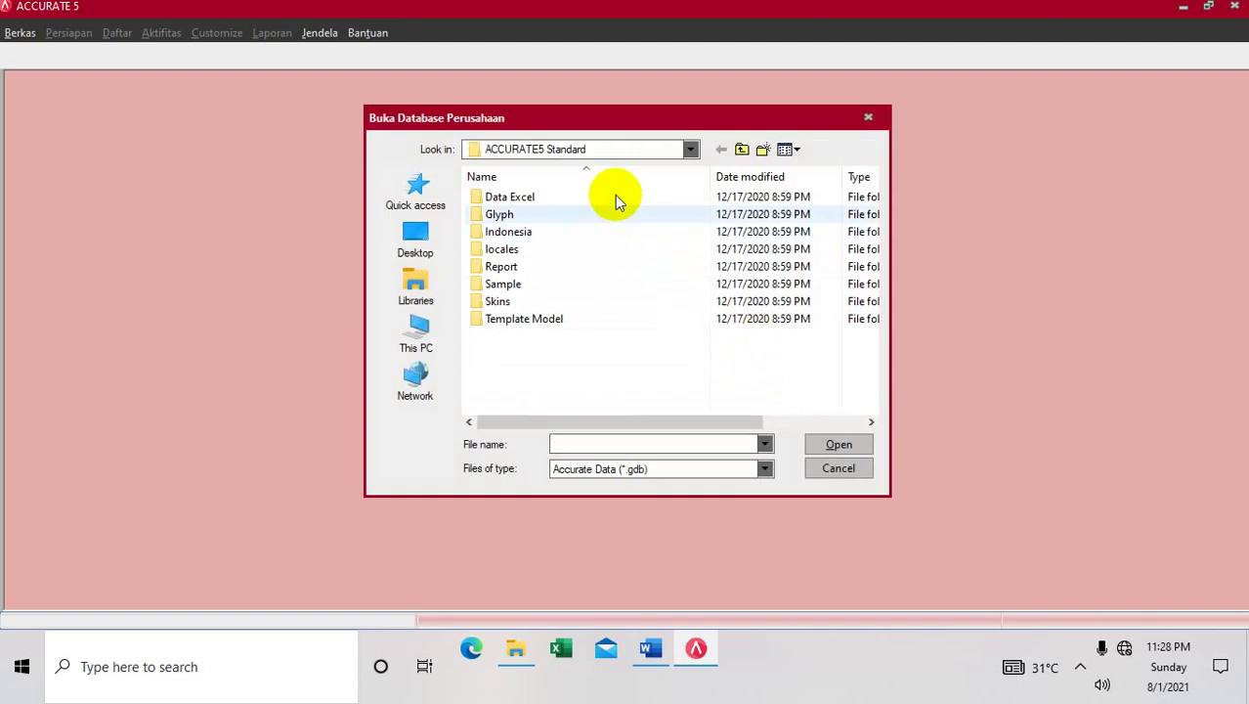
pyautogui.click(594, 154)
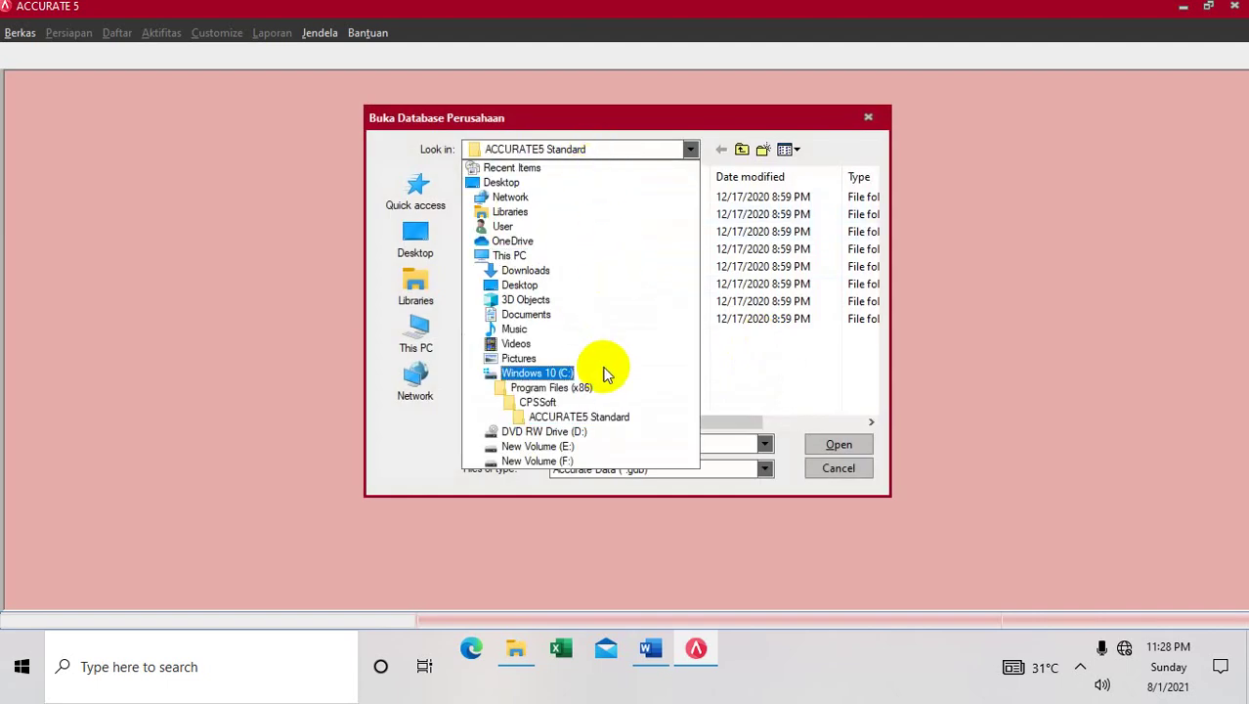
pyautogui.click(586, 448)
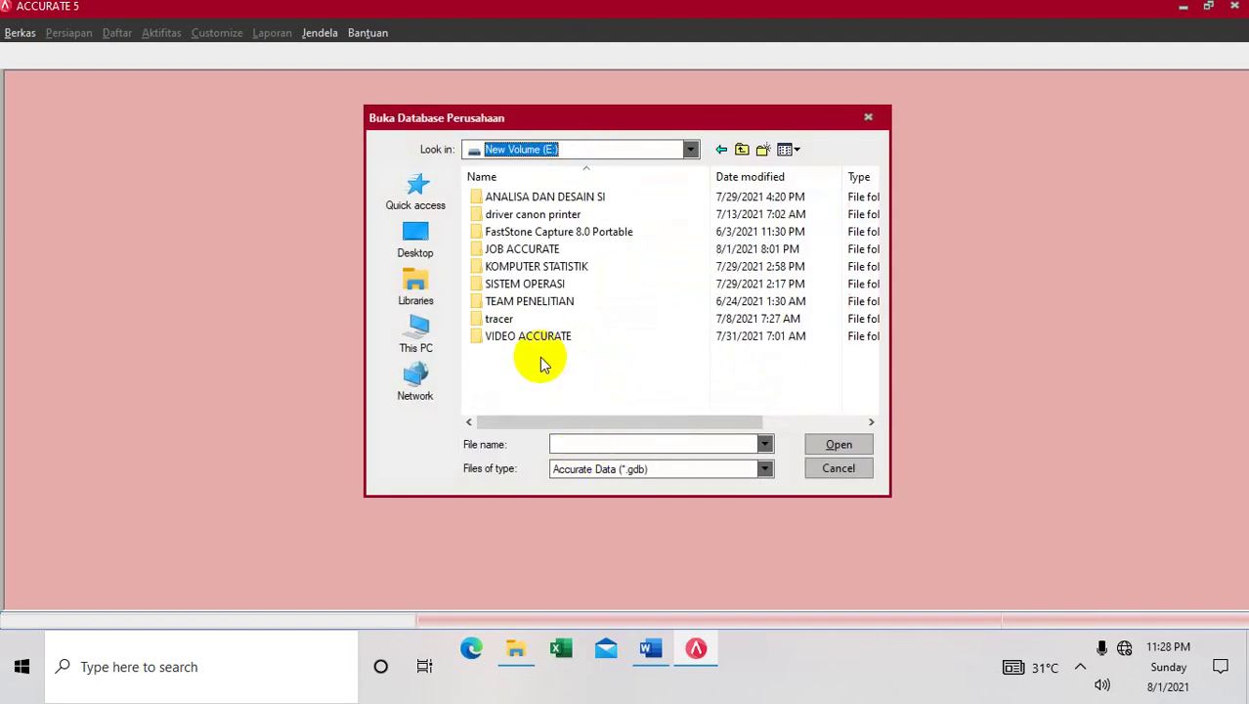
pyautogui.doubleClick(516, 251)
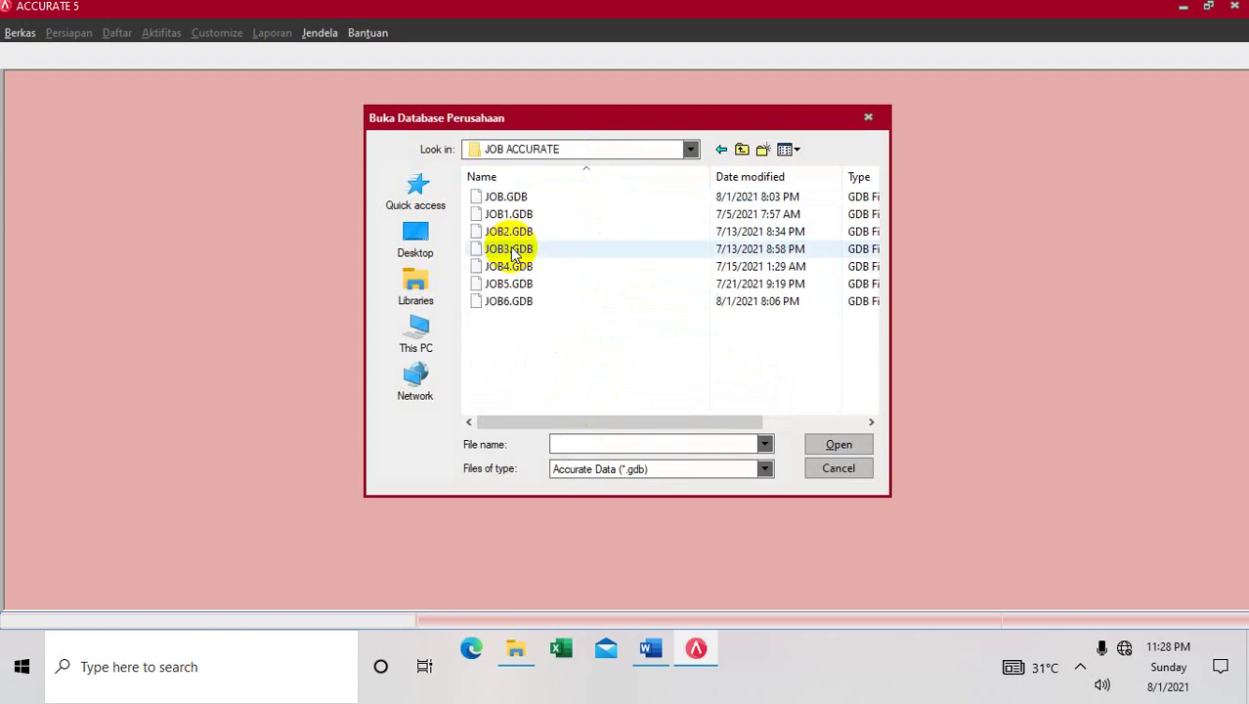
pyautogui.click(535, 303)
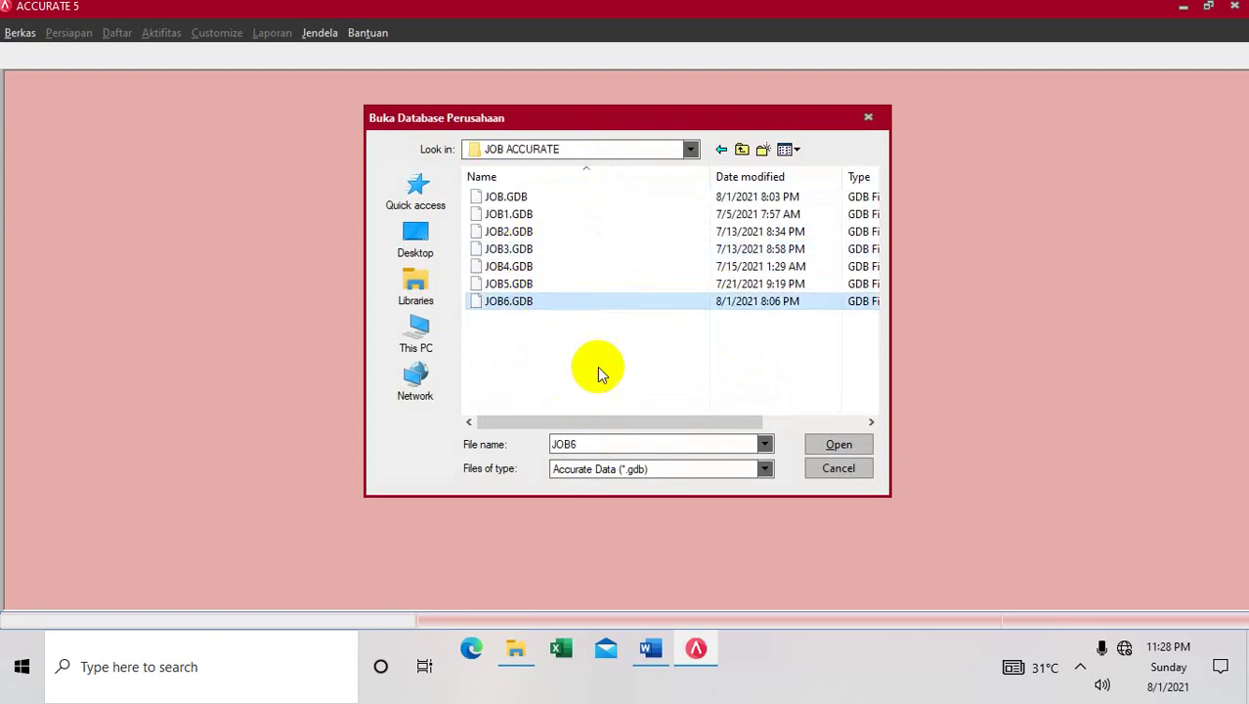
pyautogui.click(826, 445)
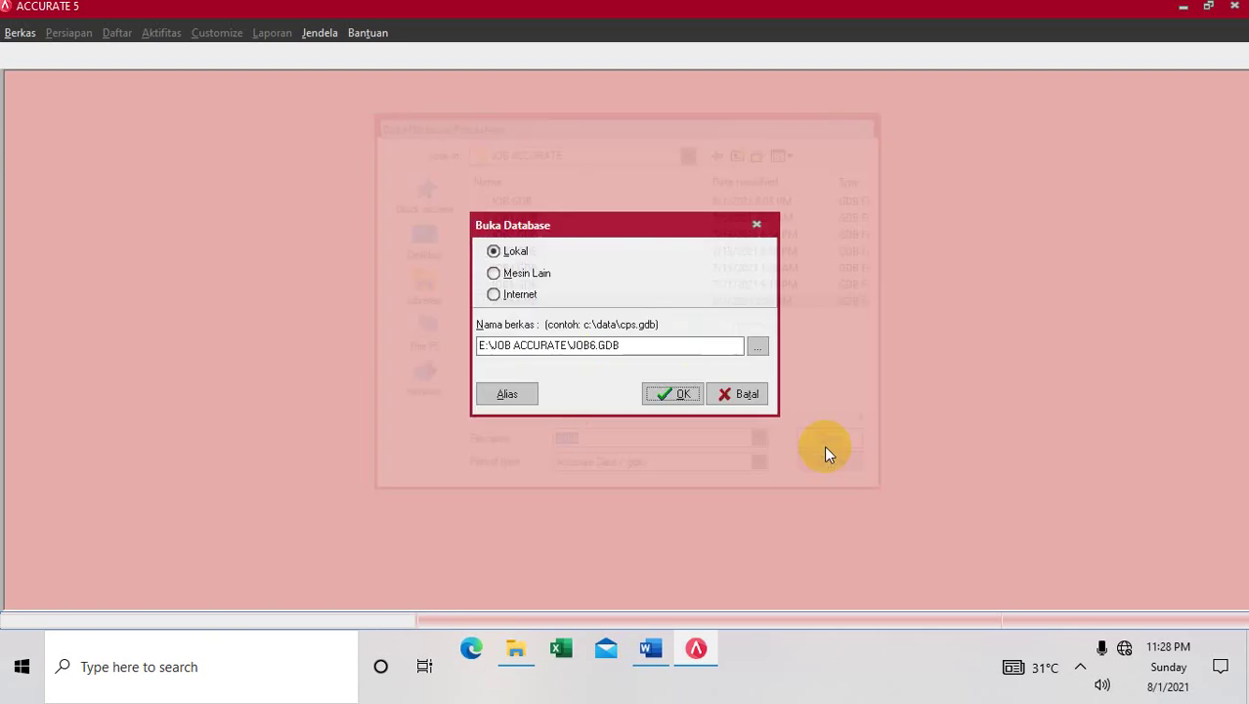
pyautogui.click(692, 392)
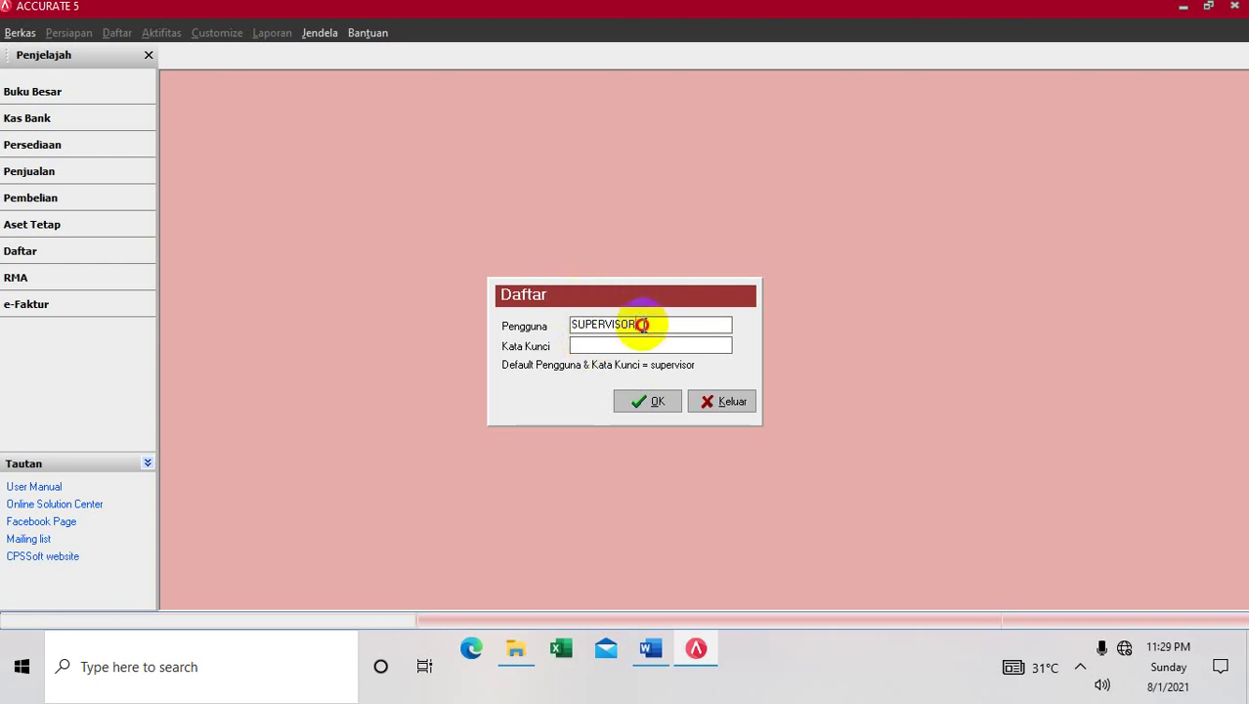
# Log in to PT. MAJU SEKALI as user SUPERVISOR, entering the account password
pyautogui.moveTo(644, 325); pyautogui.dragTo(563, 324)
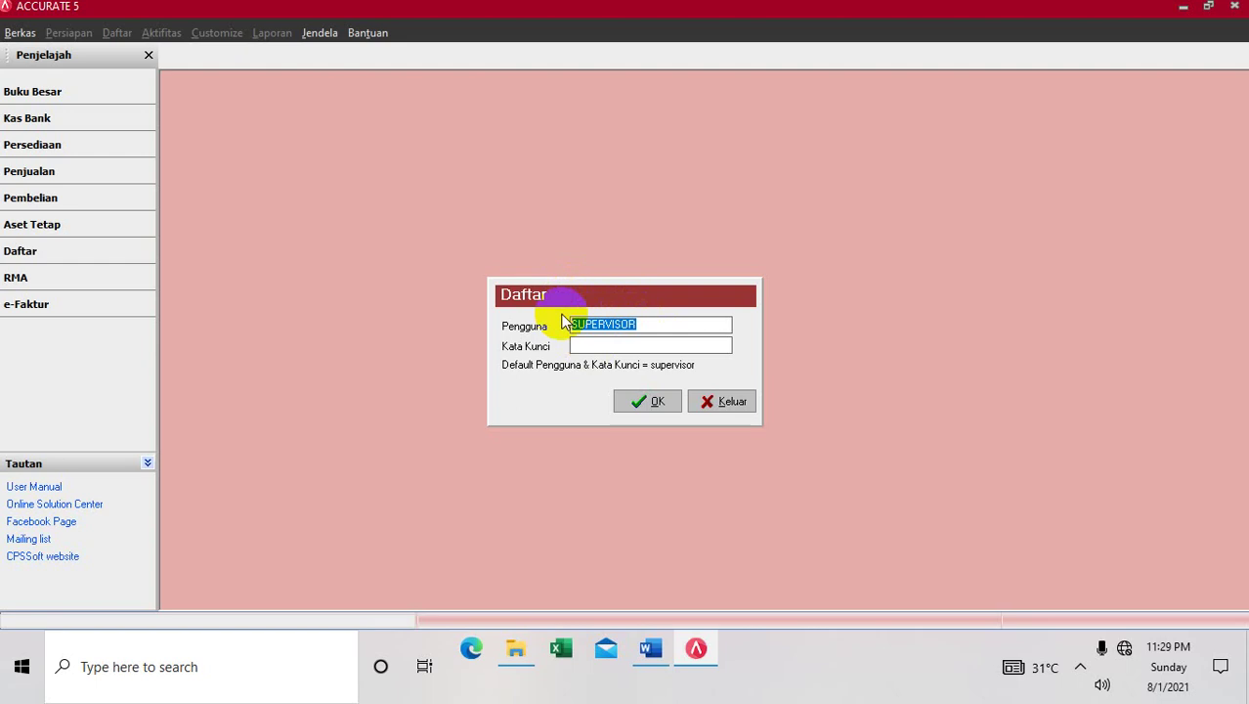
pyautogui.click(600, 346)
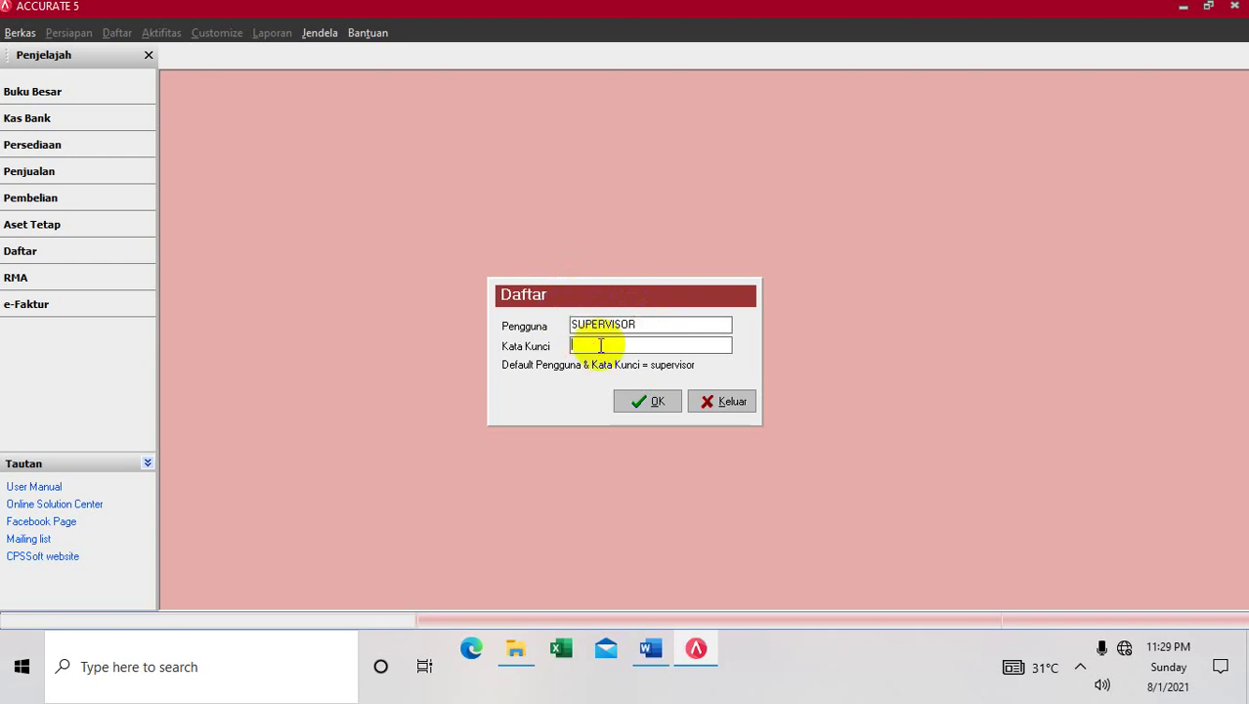
pyautogui.write('supervisor')
pyautogui.click(647, 401)
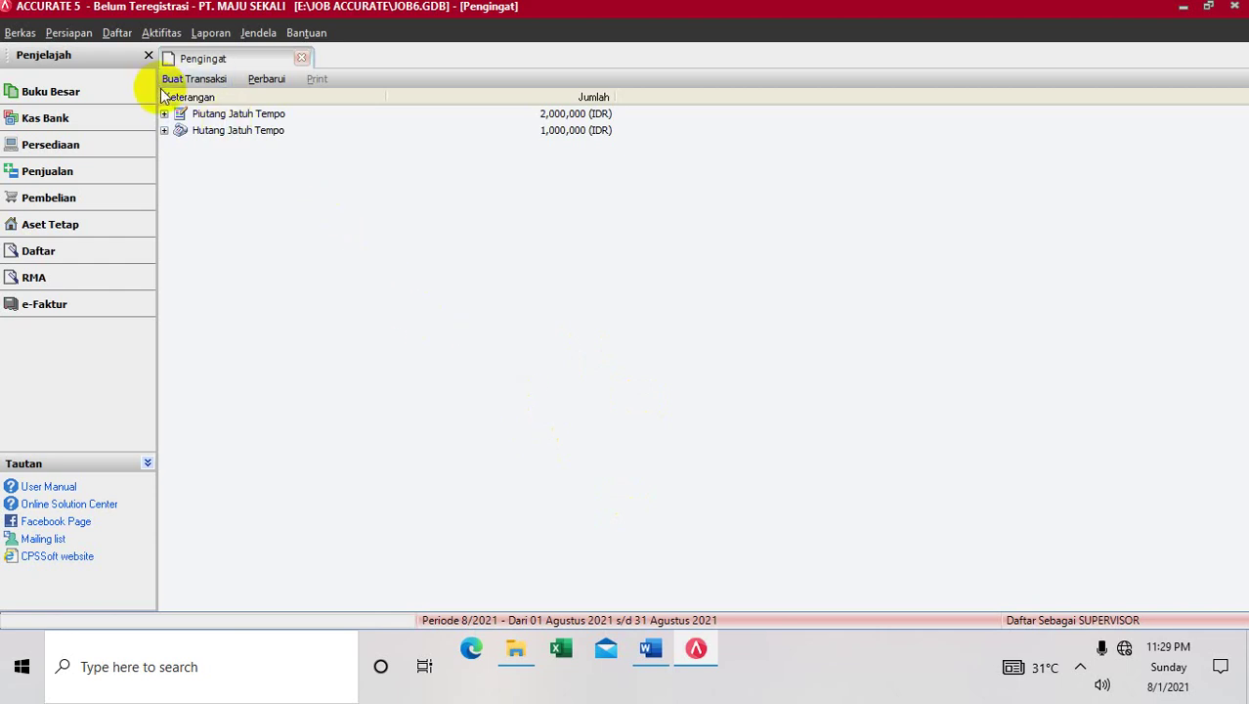
# Browse the Daftar and Aktifitas menus, including the purchase activities options
pyautogui.click(117, 35)
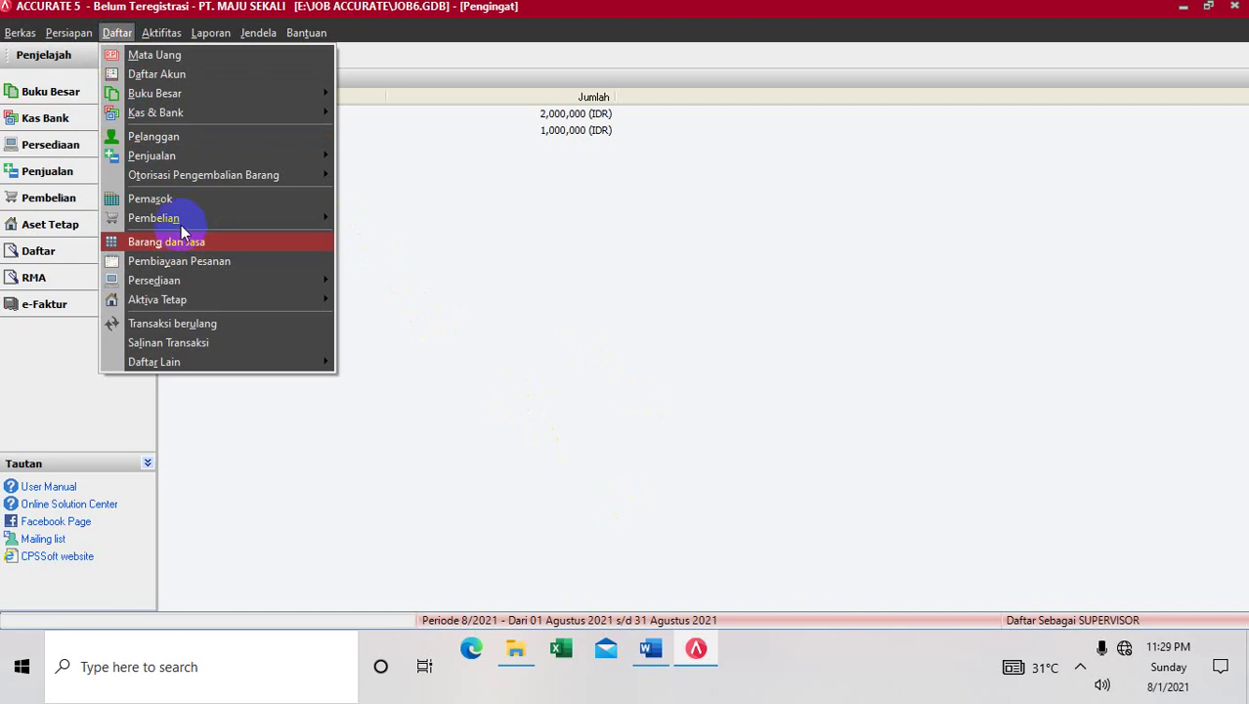
pyautogui.moveTo(162, 32)
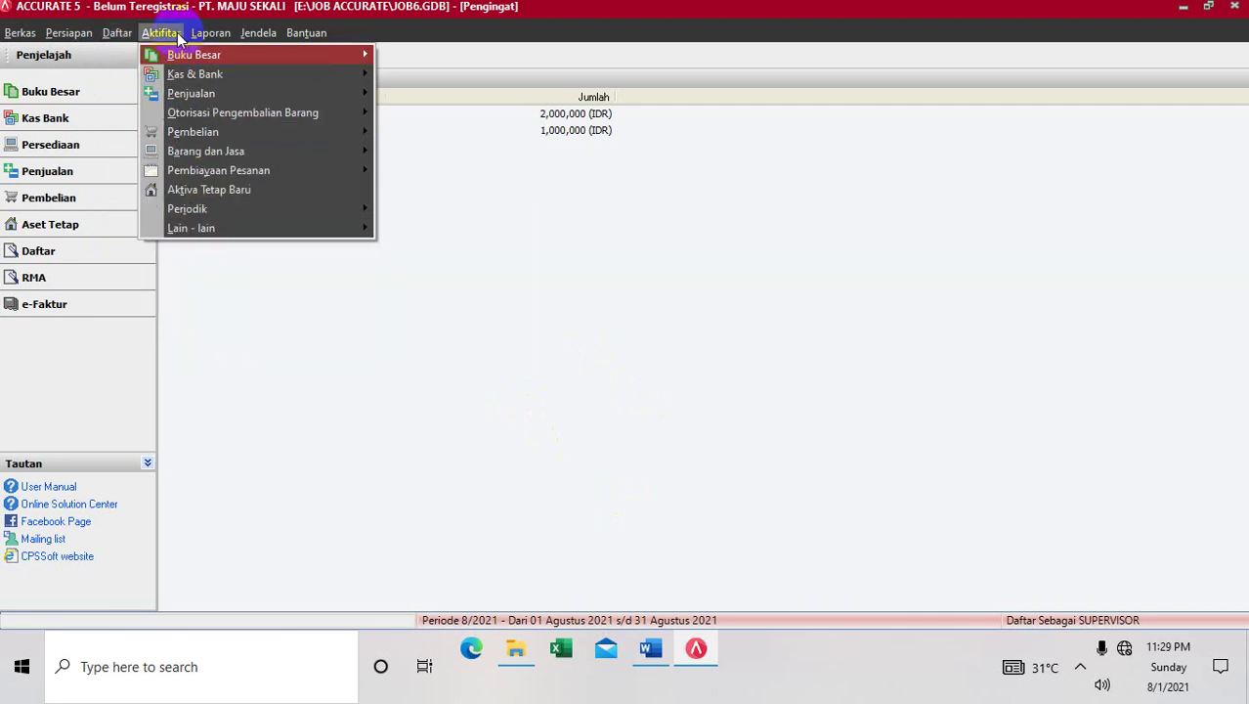
pyautogui.moveTo(235, 131)
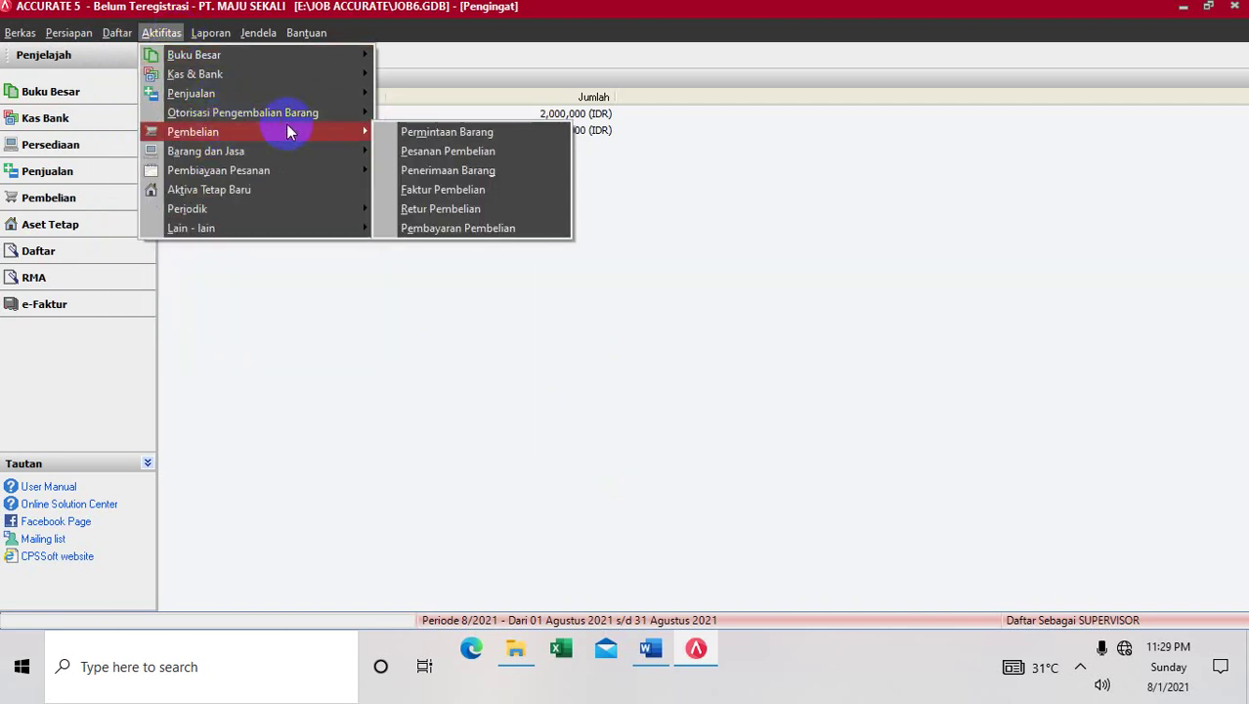
pyautogui.click(358, 310)
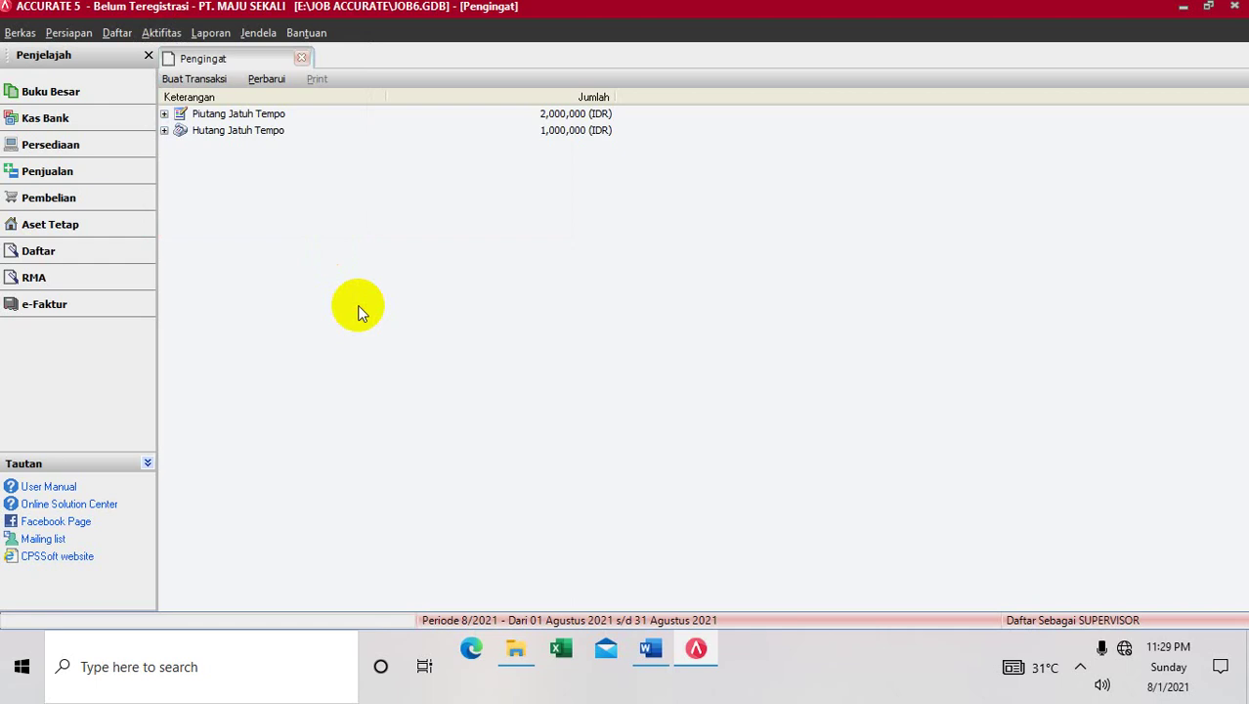
# Review Info Perusahaan's accounting period (start 31/12/2013, fiscal year 2013), then return to Word
pyautogui.click(85, 43)
pyautogui.click(83, 57)
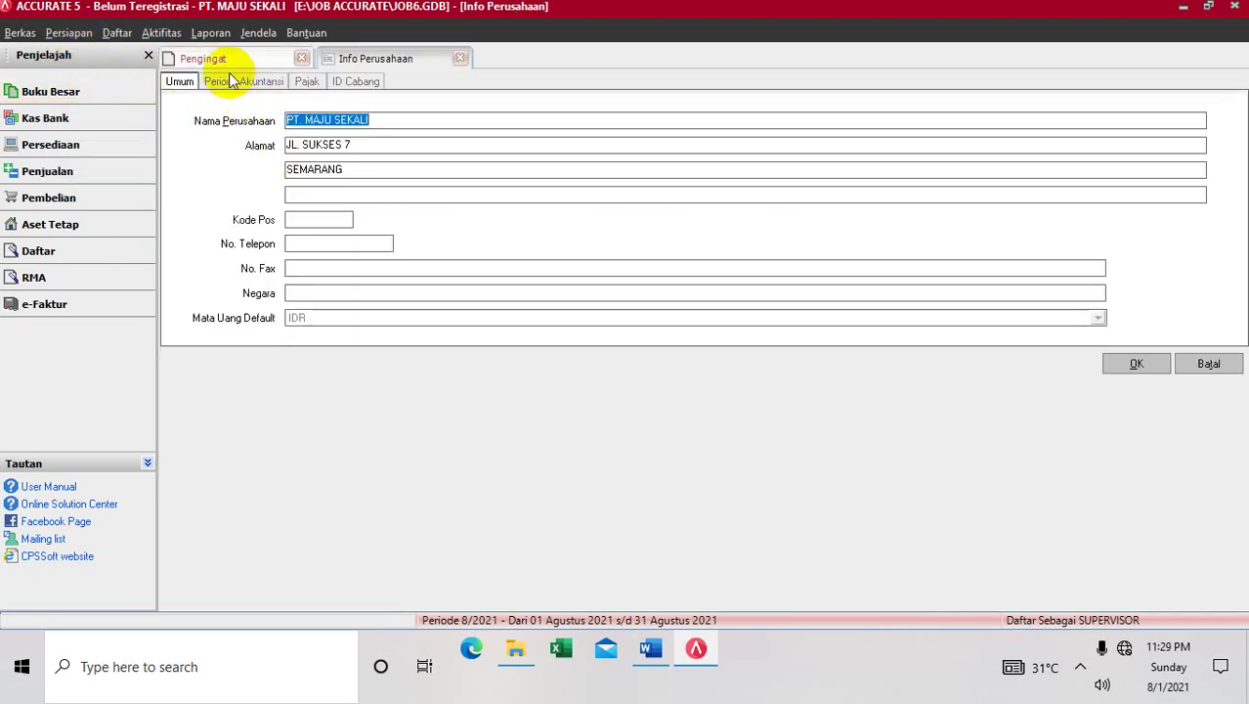
pyautogui.click(231, 83)
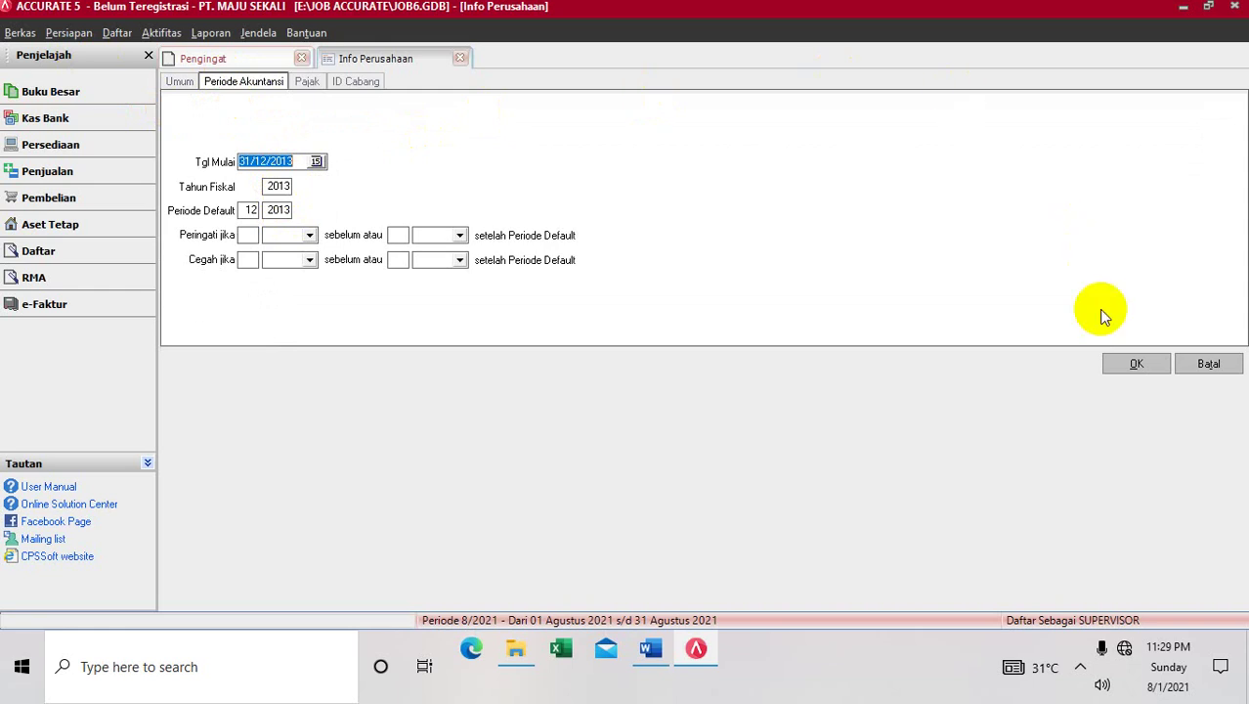
pyautogui.click(1114, 360)
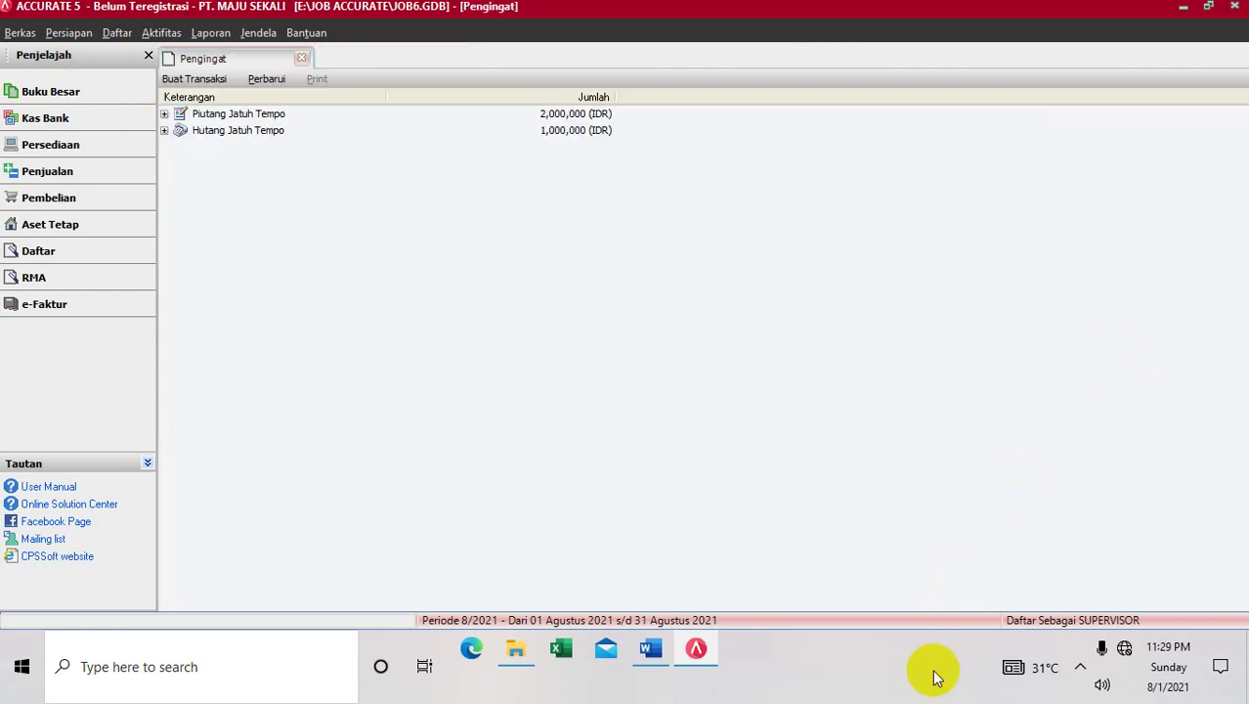
pyautogui.click(649, 657)
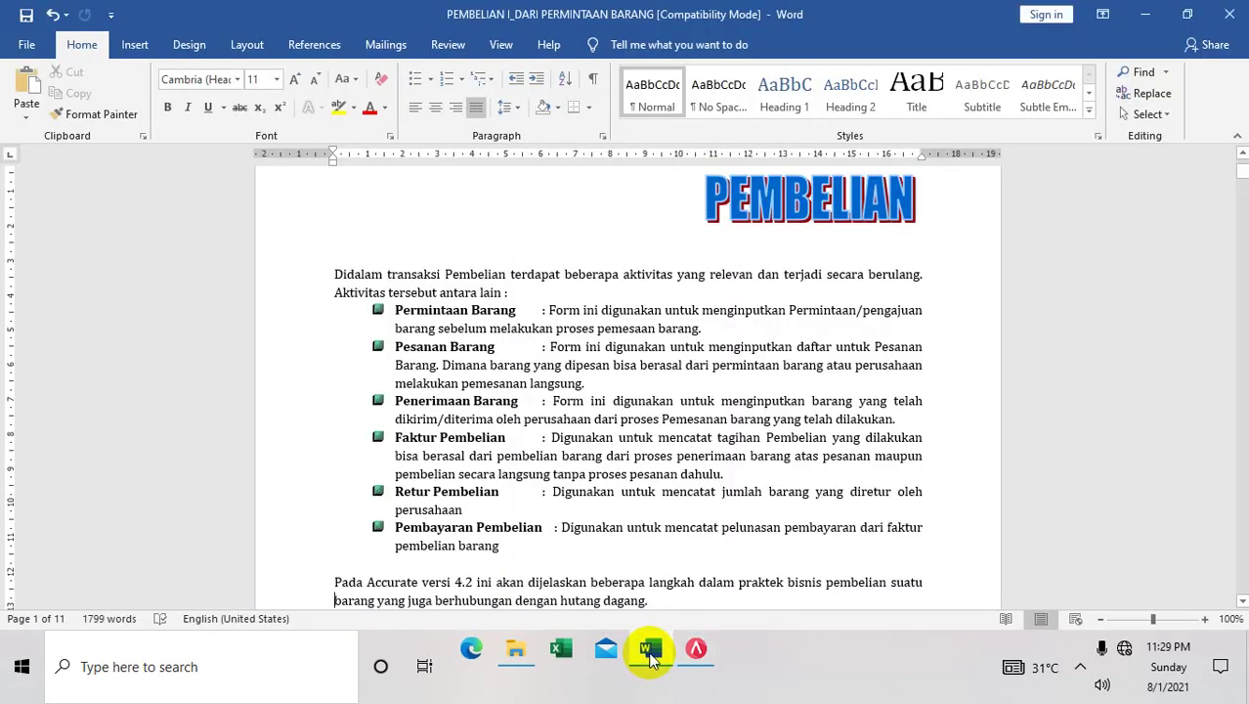
# Scroll Word to page 2's Oriza Komputex case items a–f, then switch back to Accurate 5
pyautogui.click(1242, 591)
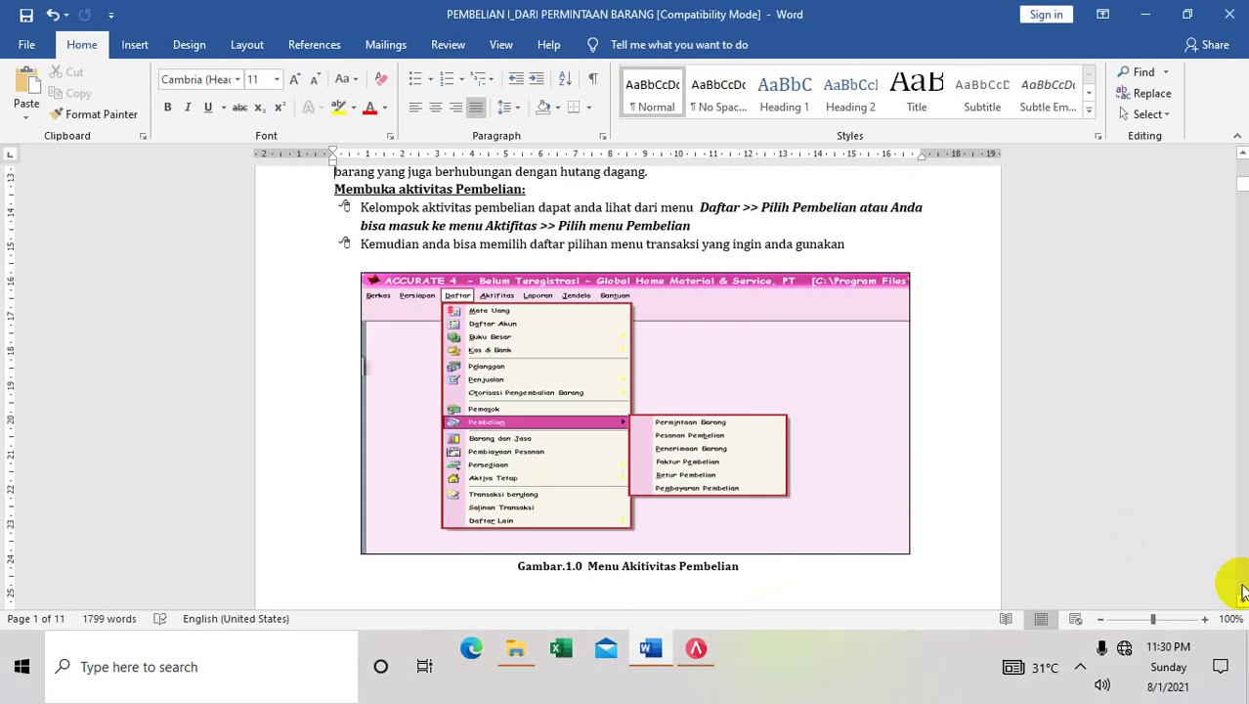
pyautogui.click(1243, 591)
pyautogui.click(1242, 589)
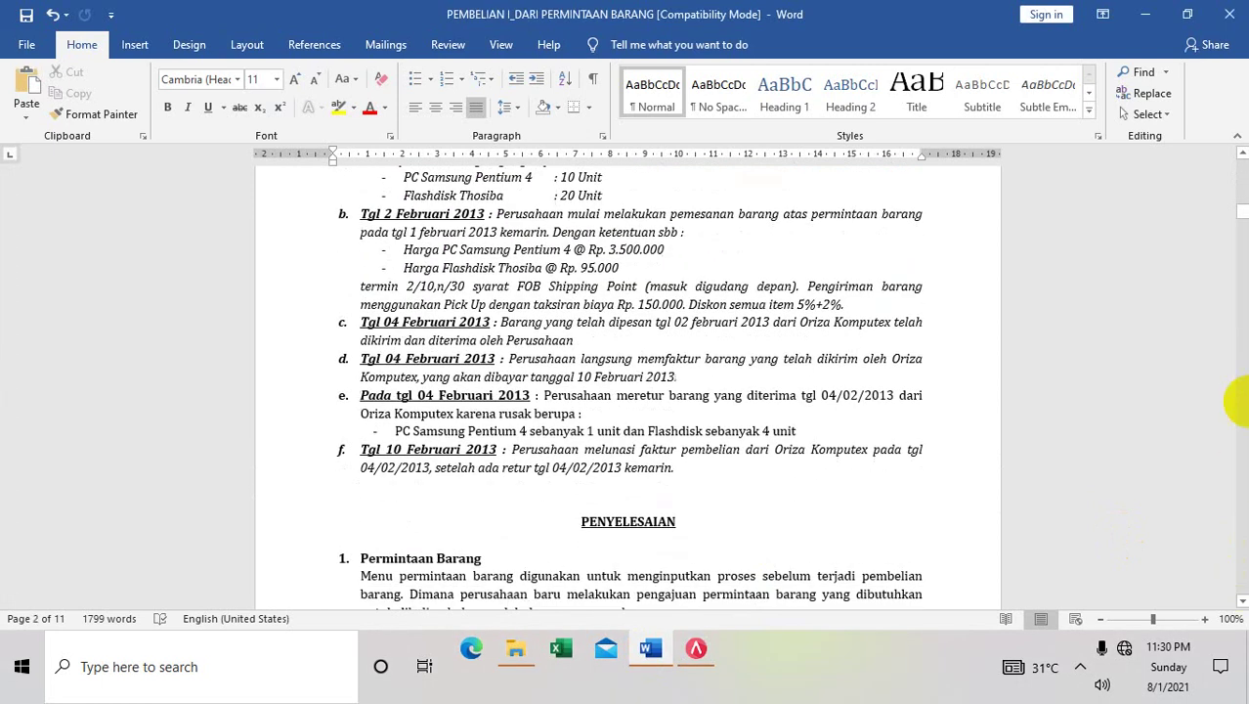
pyautogui.click(1243, 156)
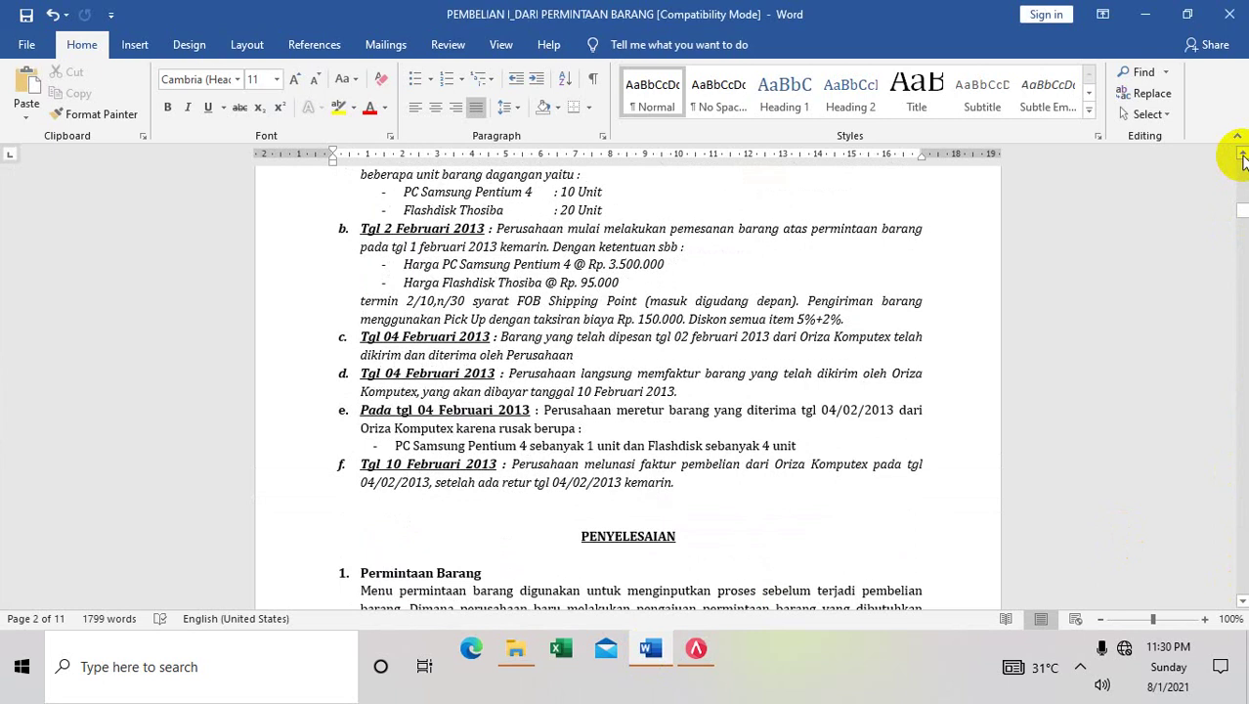
pyautogui.click(1243, 157)
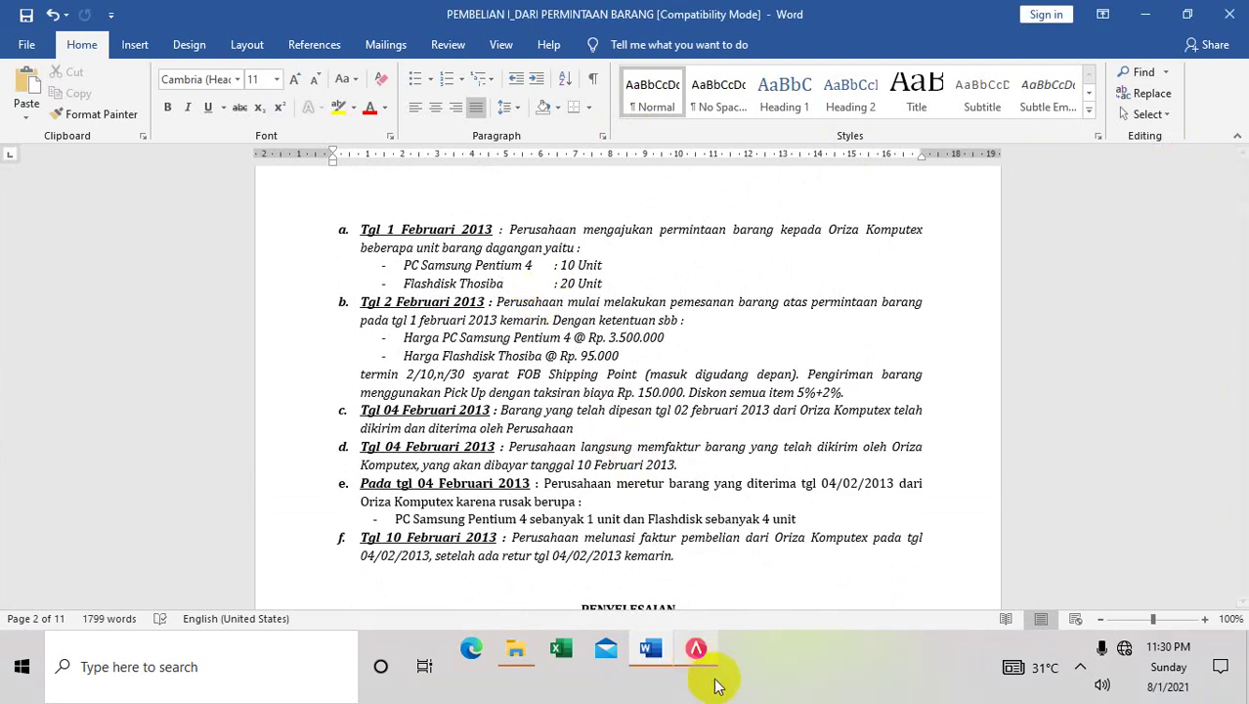
pyautogui.click(697, 649)
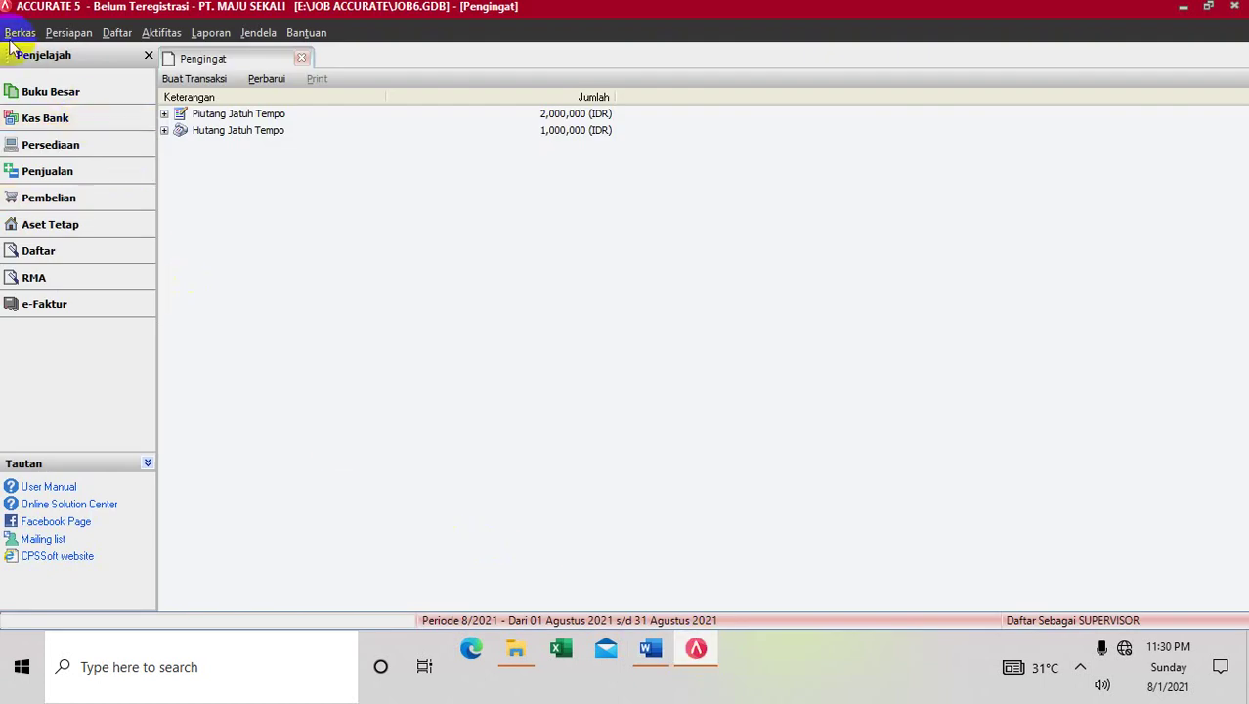
# In Barang dan Jasa, start new item PC-01 described as PC SAMSUNG PENTIUM 4
pyautogui.click(108, 35)
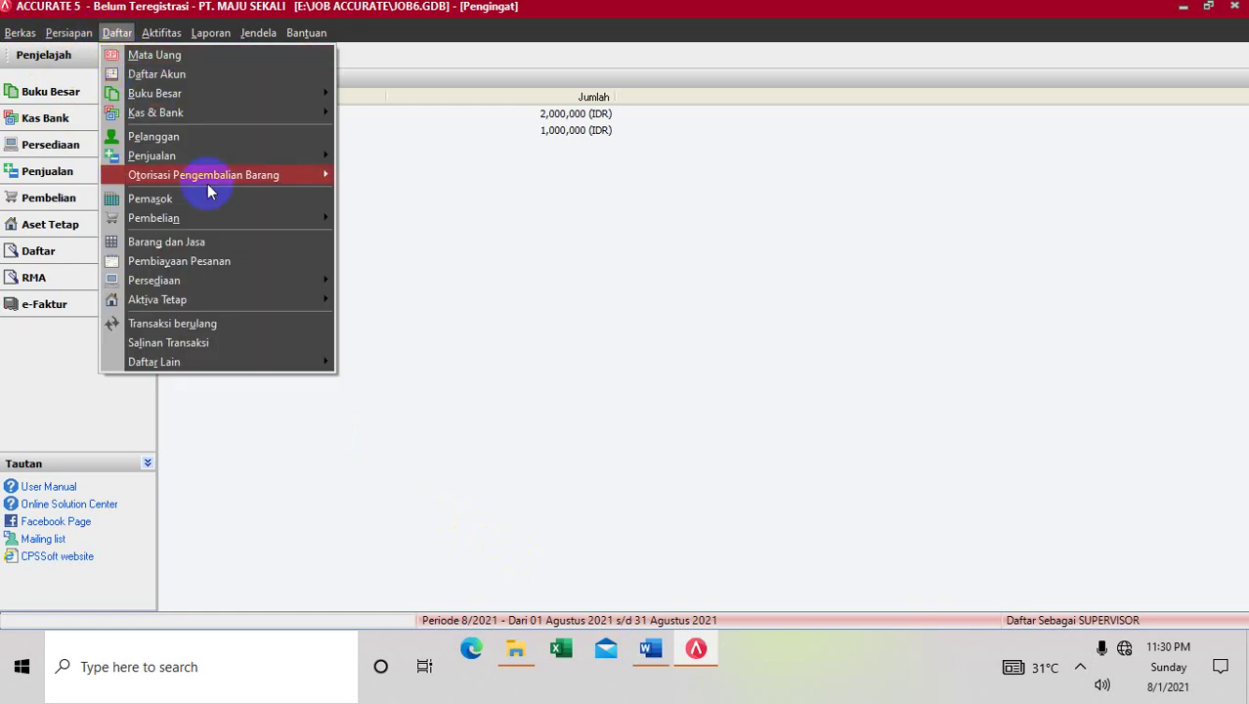
pyautogui.click(214, 246)
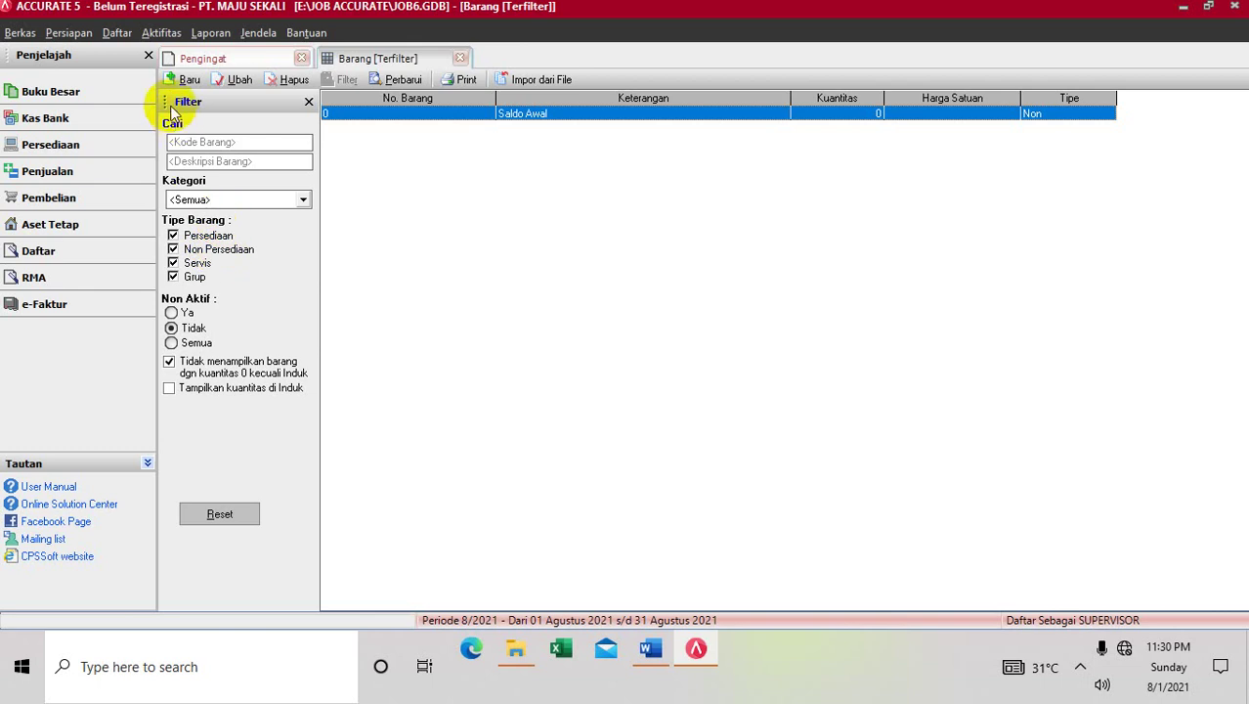
pyautogui.click(182, 79)
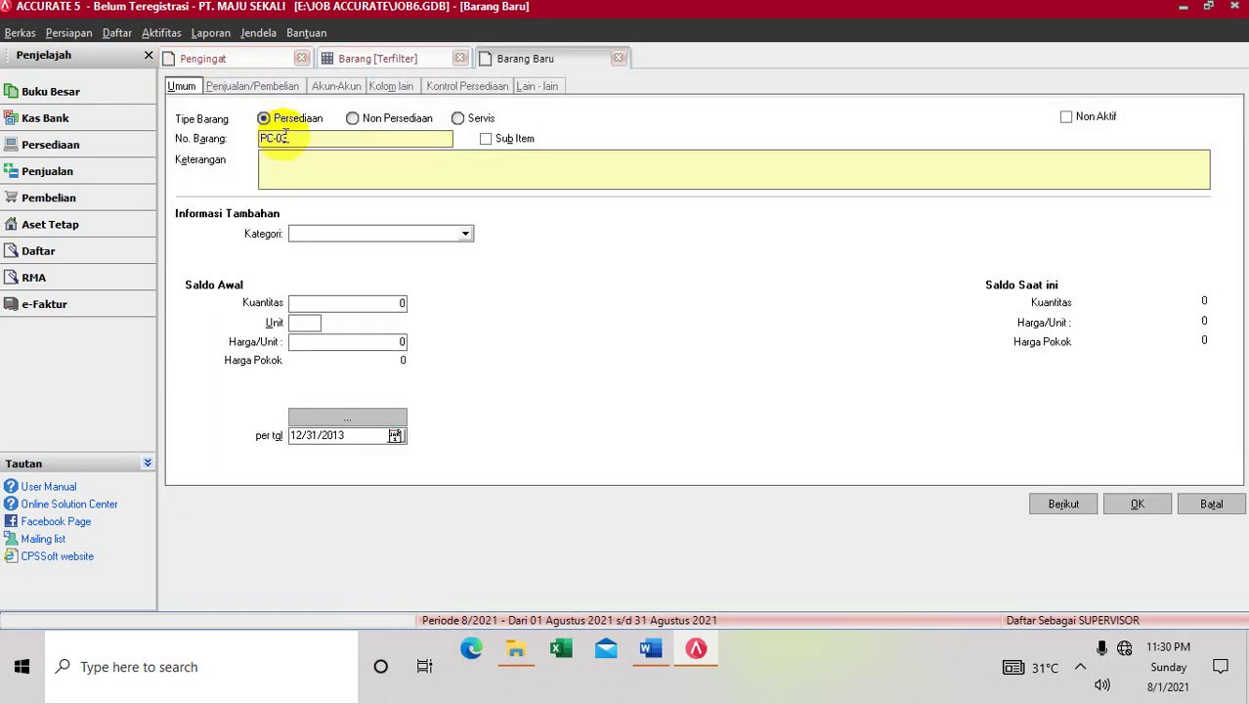
pyautogui.click(289, 138)
pyautogui.click(290, 179)
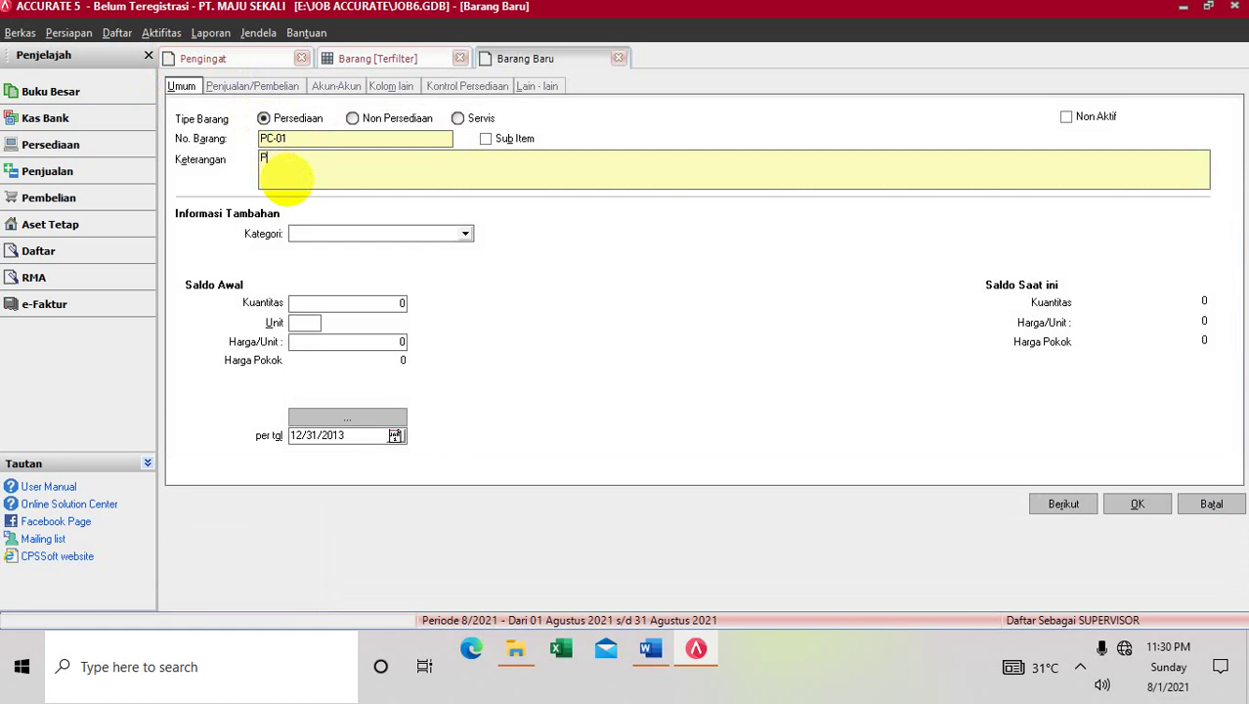
pyautogui.write('PC SM')
pyautogui.press('BackSpace')
pyautogui.write('AMSUNG PENTIUM')
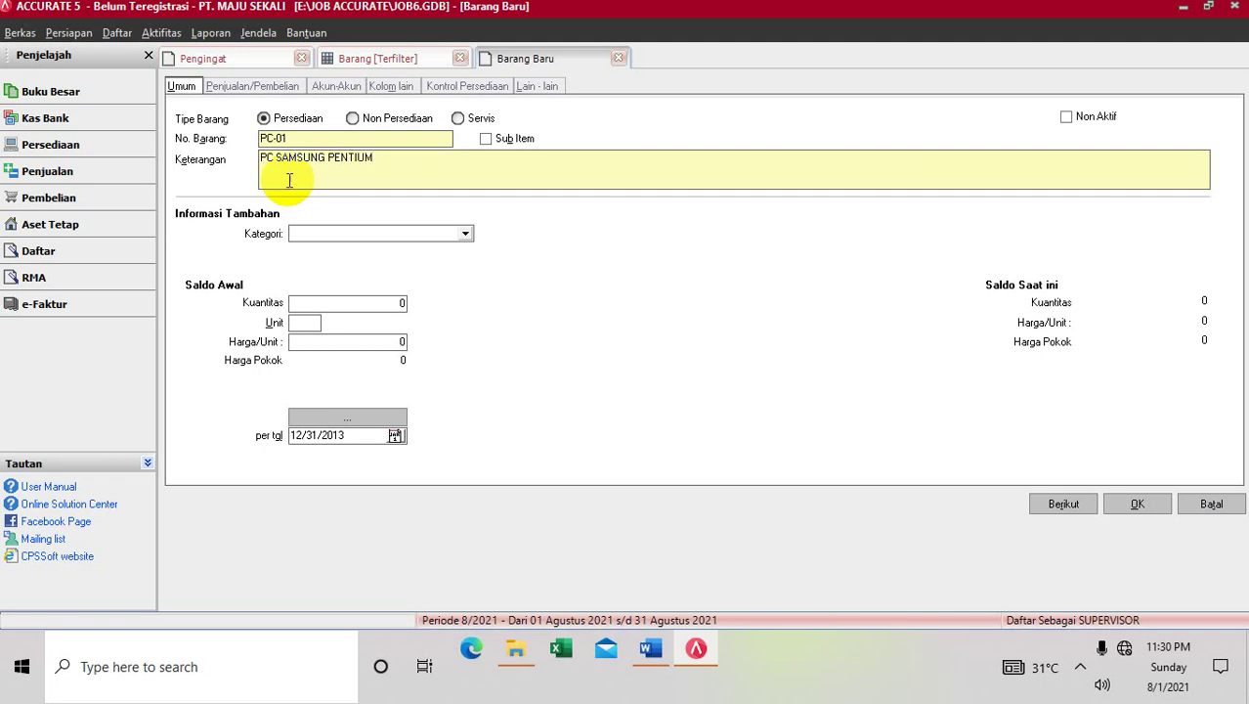
pyautogui.write(' 4')
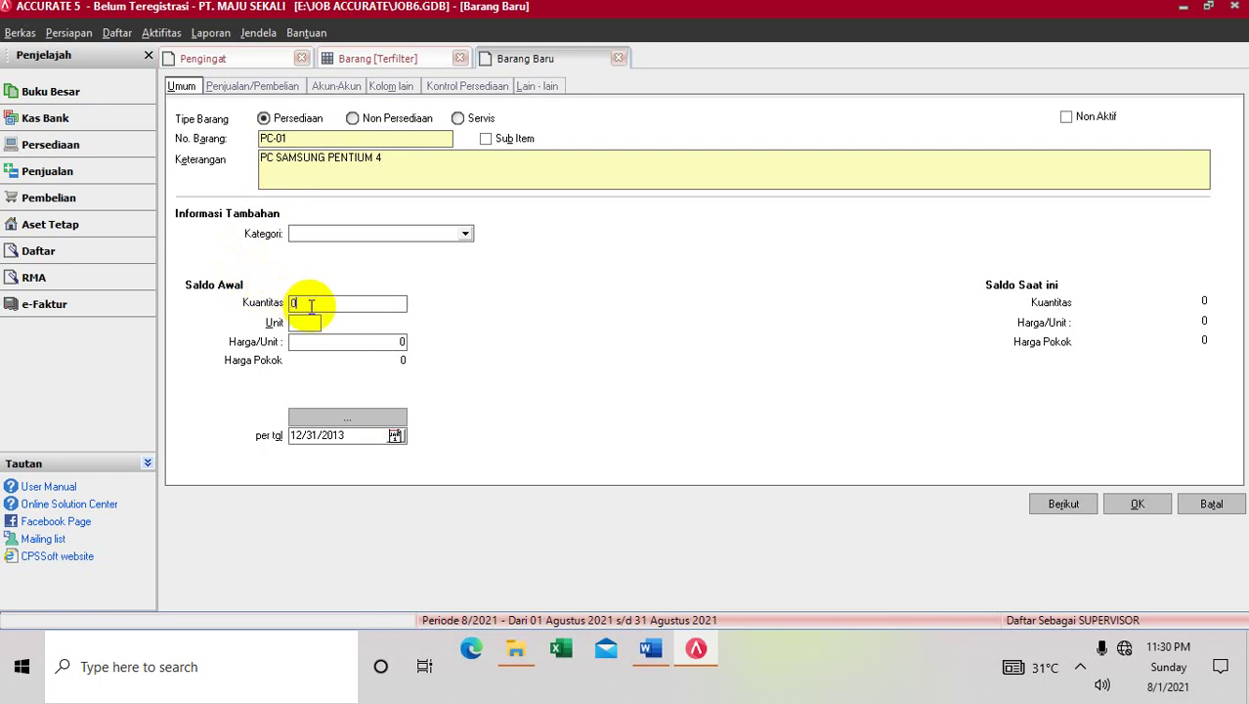
pyautogui.write('10')
# Give PC-01 an opening balance of 10 PCS at 3500000 each and save it
pyautogui.click(309, 322)
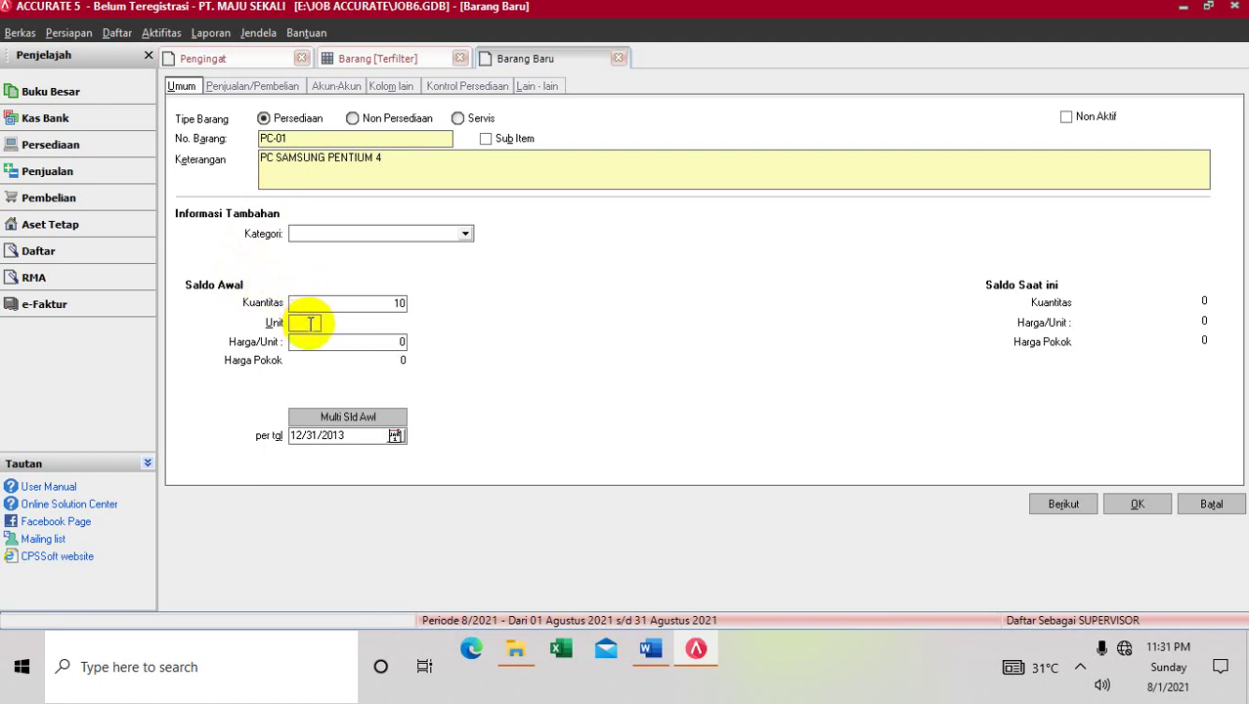
pyautogui.write('PCS')
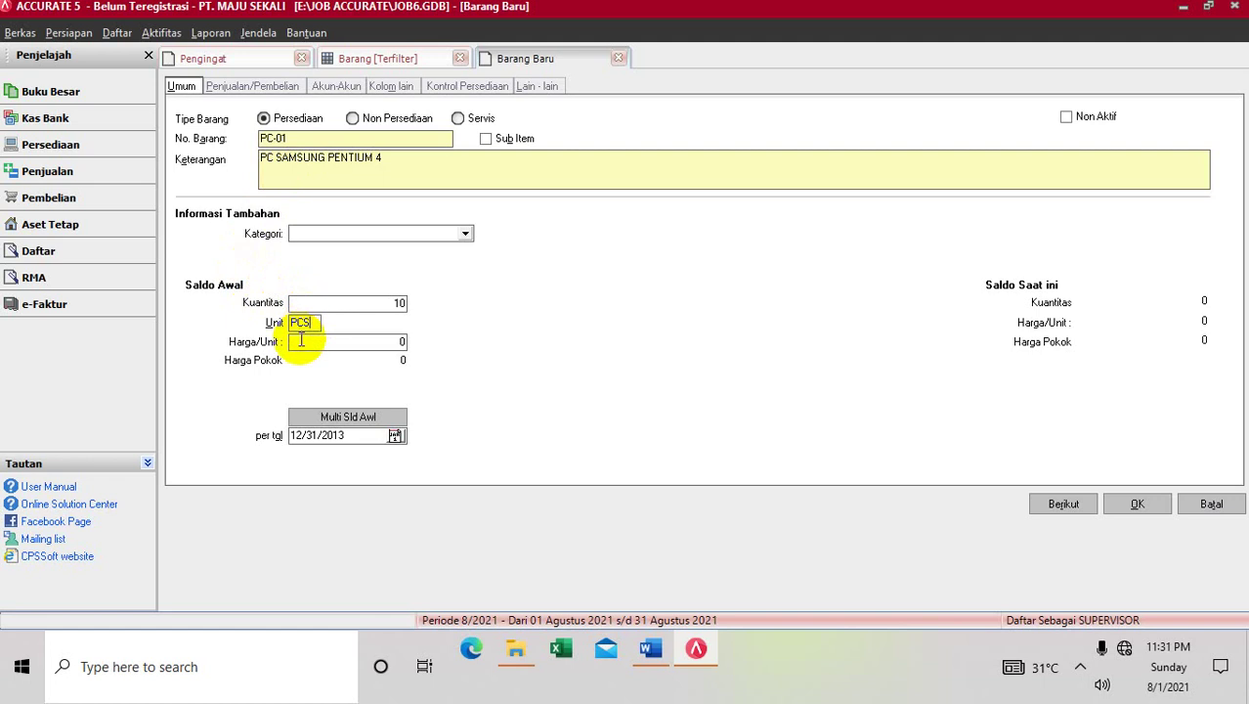
pyautogui.click(301, 340)
pyautogui.write('3500000')
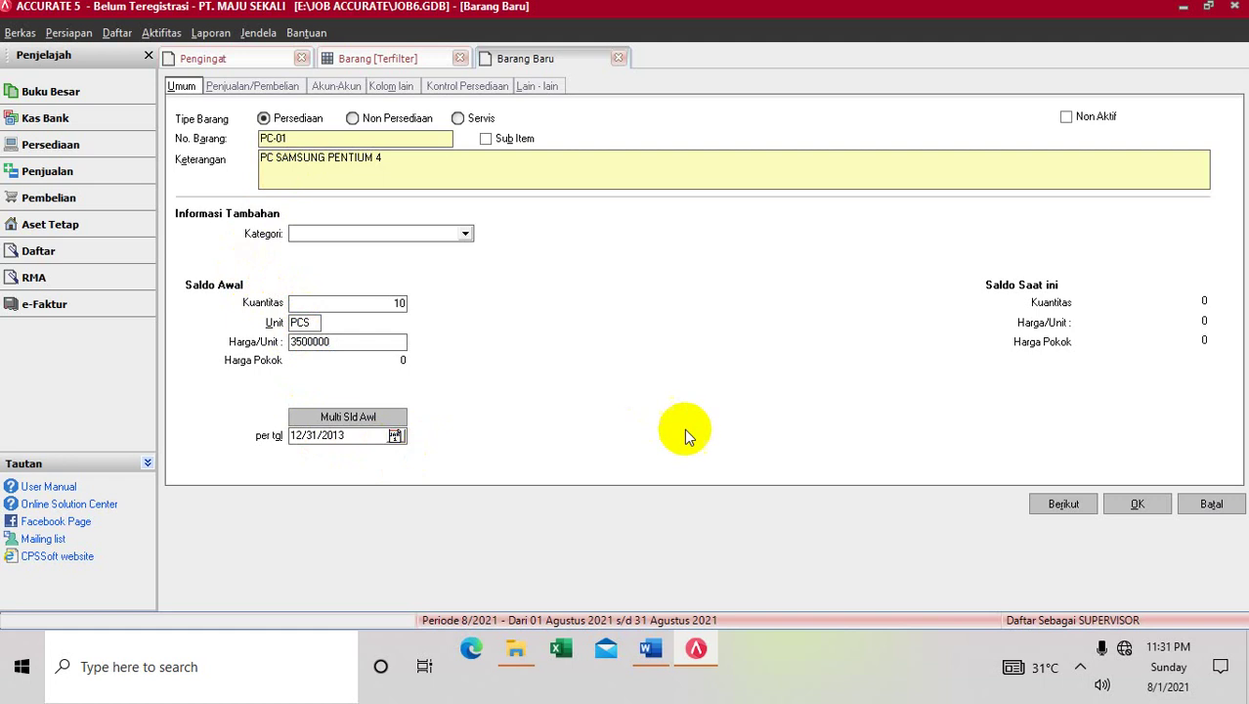
pyautogui.click(1116, 504)
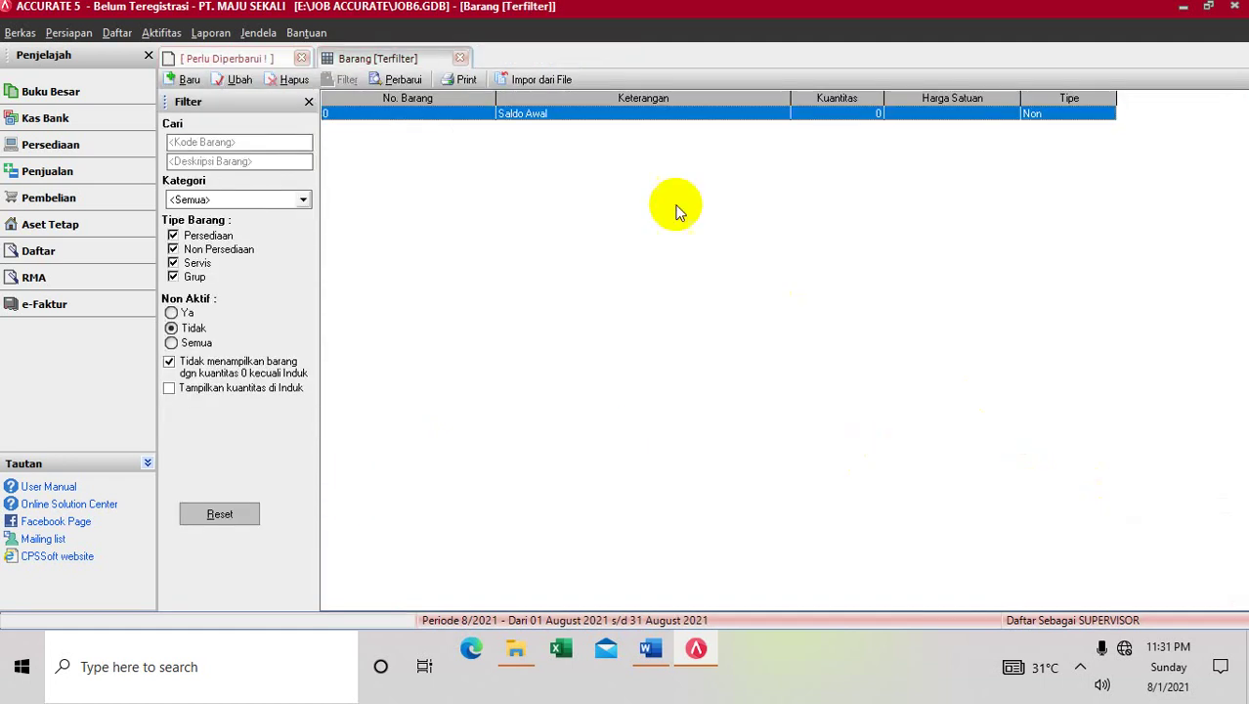
# Refresh the item list and start new item PC-03 described as FLASHDISK TOSHIBA
pyautogui.click(374, 79)
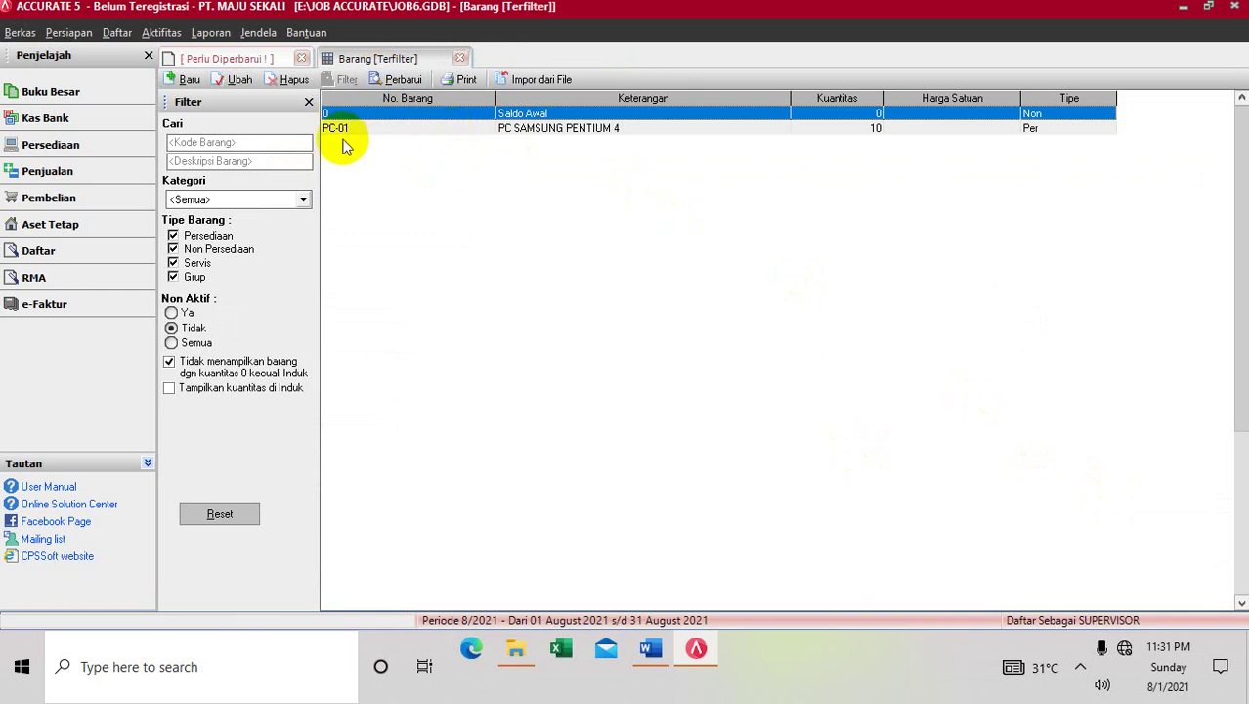
pyautogui.click(171, 80)
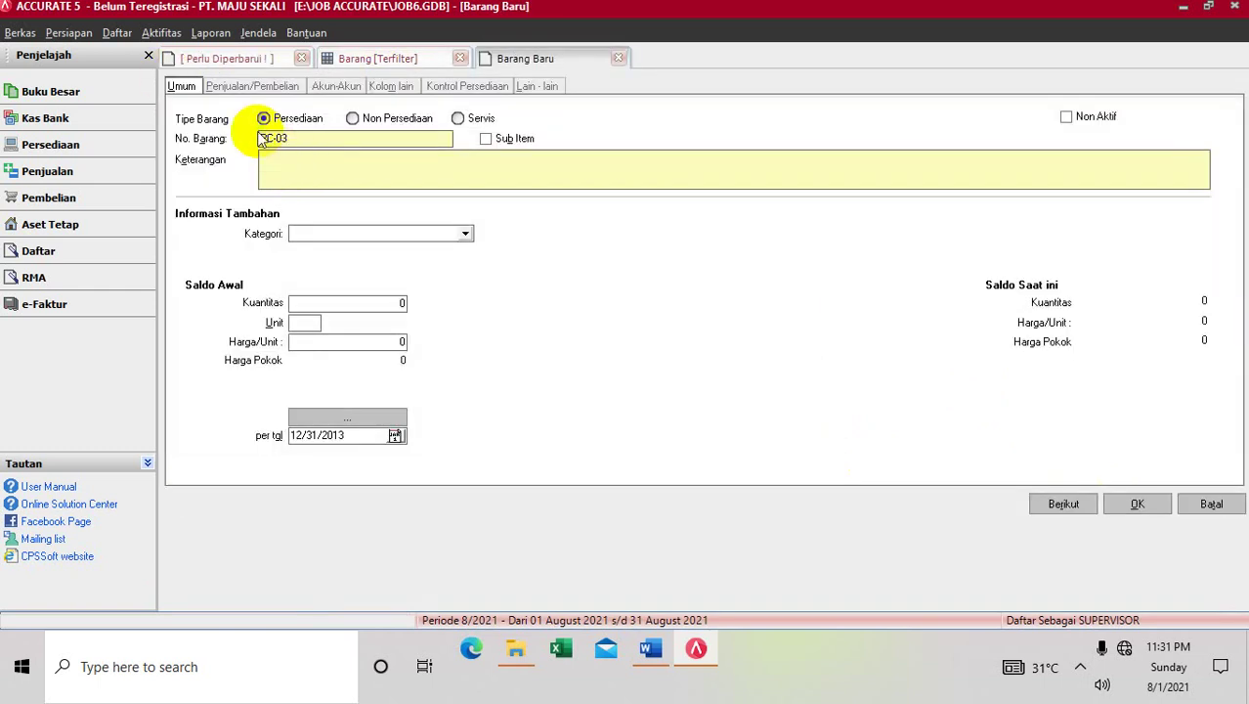
pyautogui.click(271, 138)
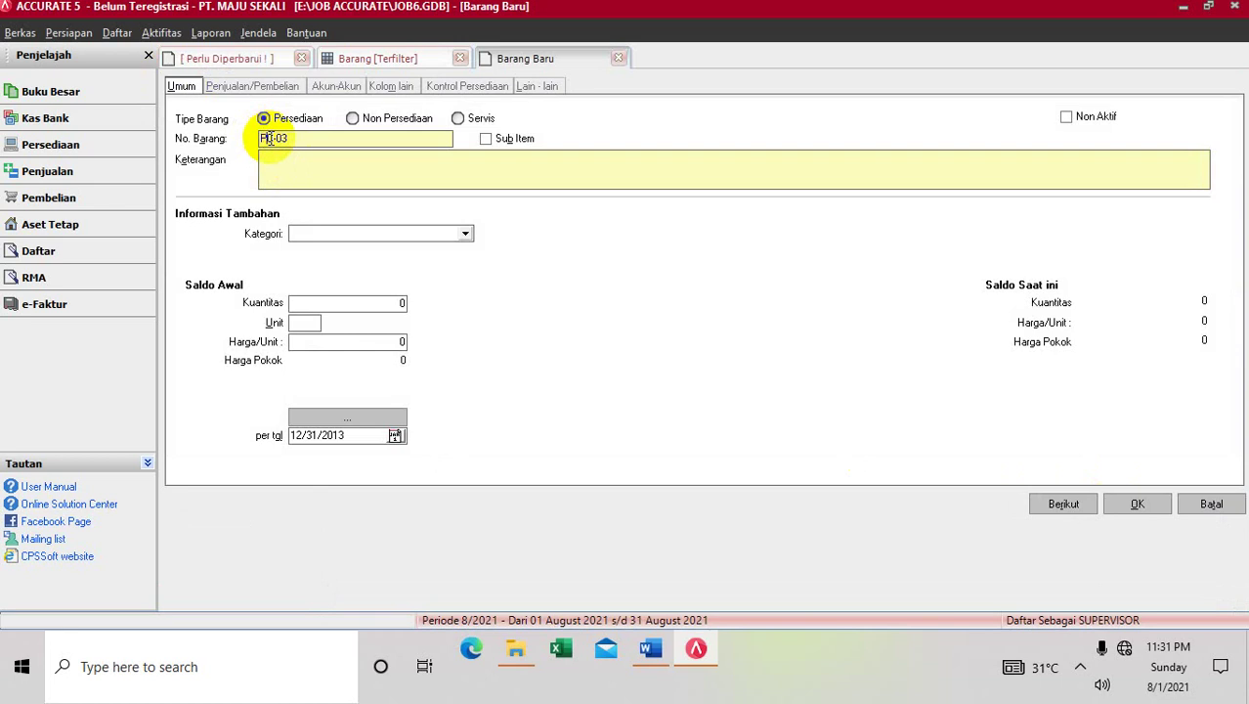
pyautogui.click(271, 138)
pyautogui.click(270, 138)
pyautogui.click(271, 138)
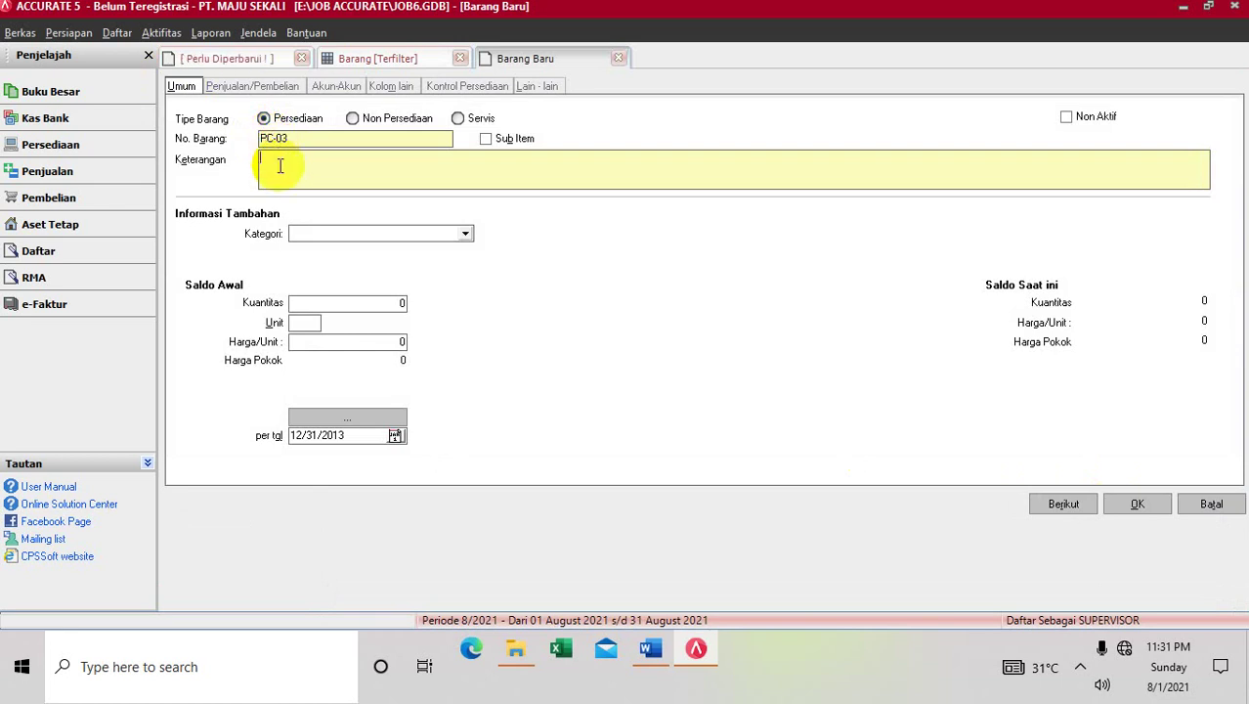
pyautogui.write('FLASHDISK TOSHIBA')
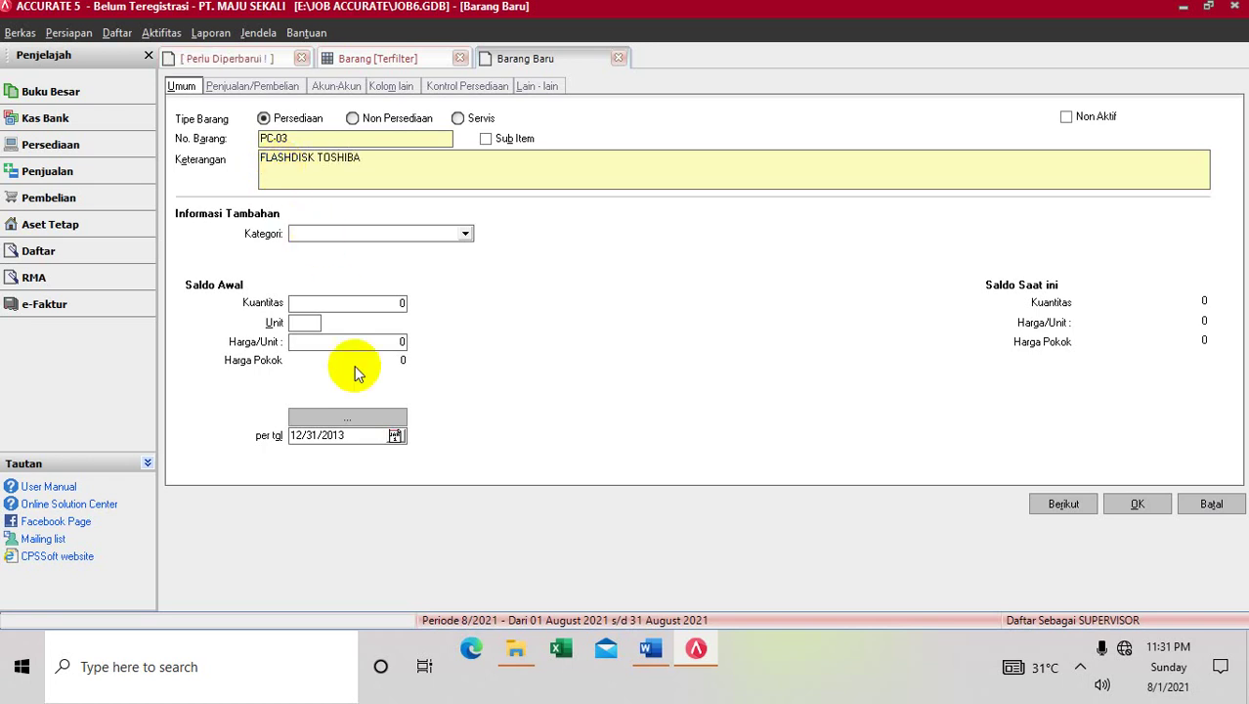
# Check the required opening quantity in the Word case, then return to the item form
pyautogui.click(381, 301)
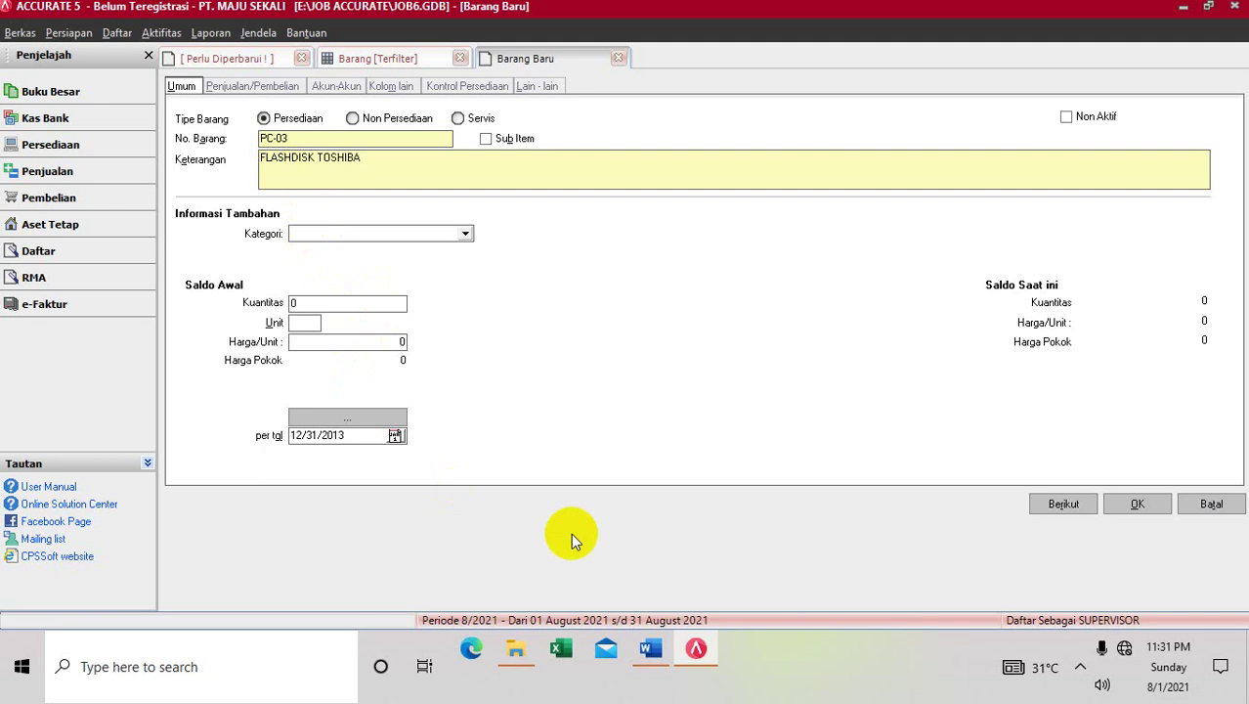
pyautogui.click(651, 648)
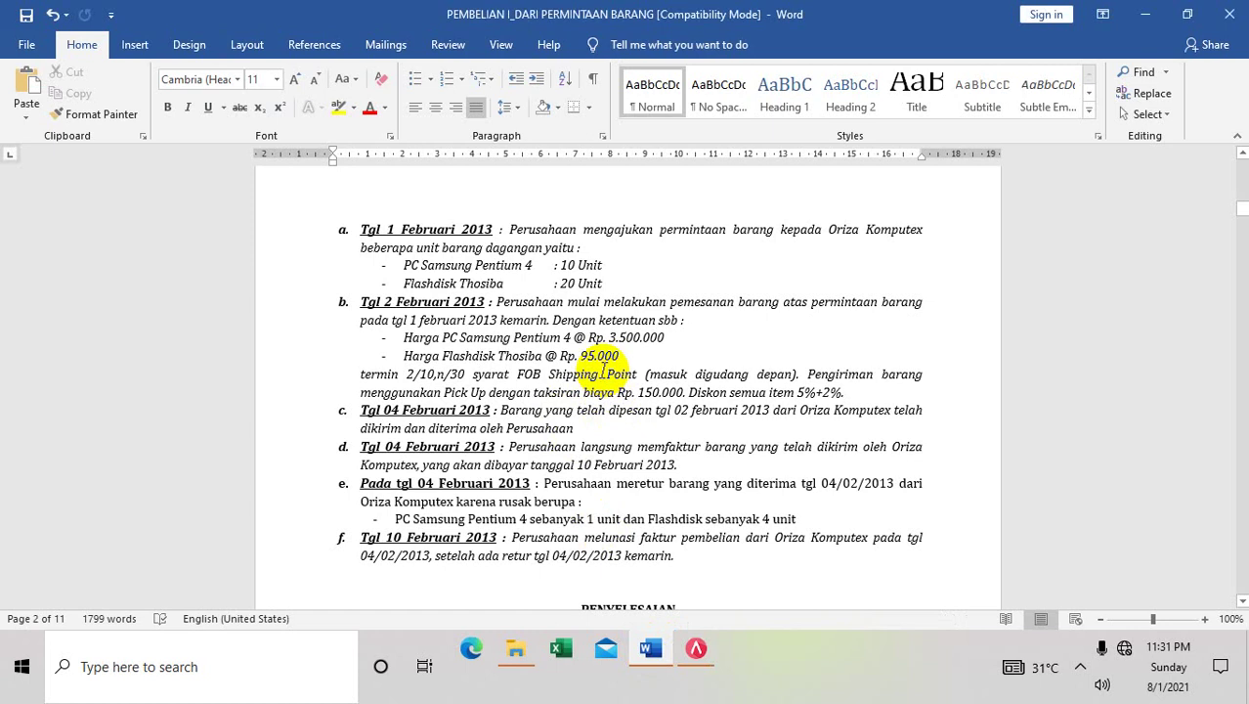
pyautogui.click(696, 649)
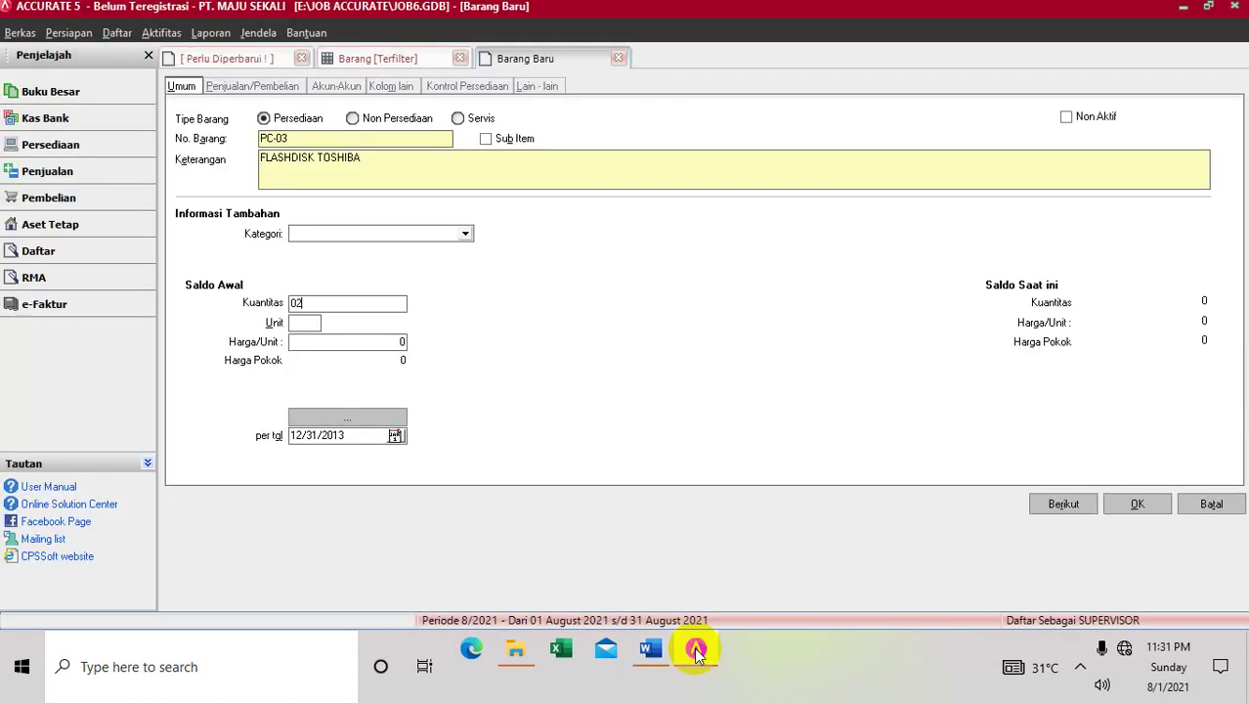
# Give PC-03 opening stock 20 PCS at 95000, save, refresh the list, and recheck the Word case
pyautogui.write('0')
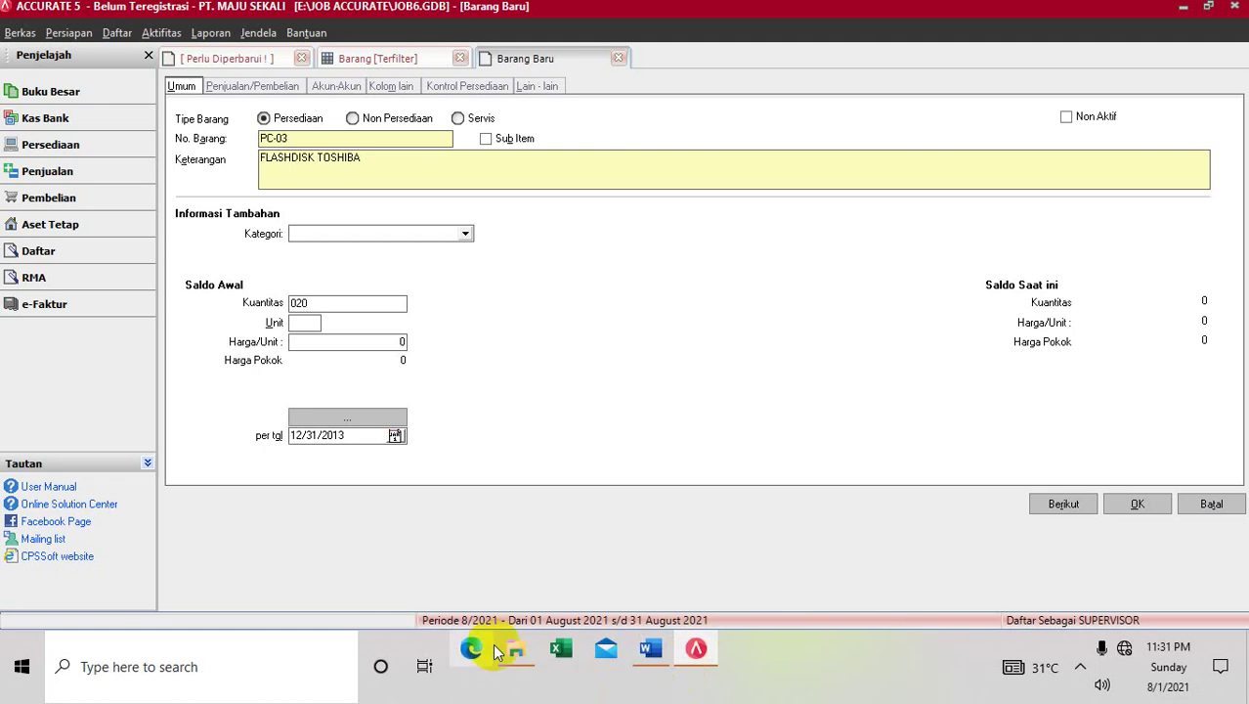
pyautogui.press('Tab')
pyautogui.write('PC')
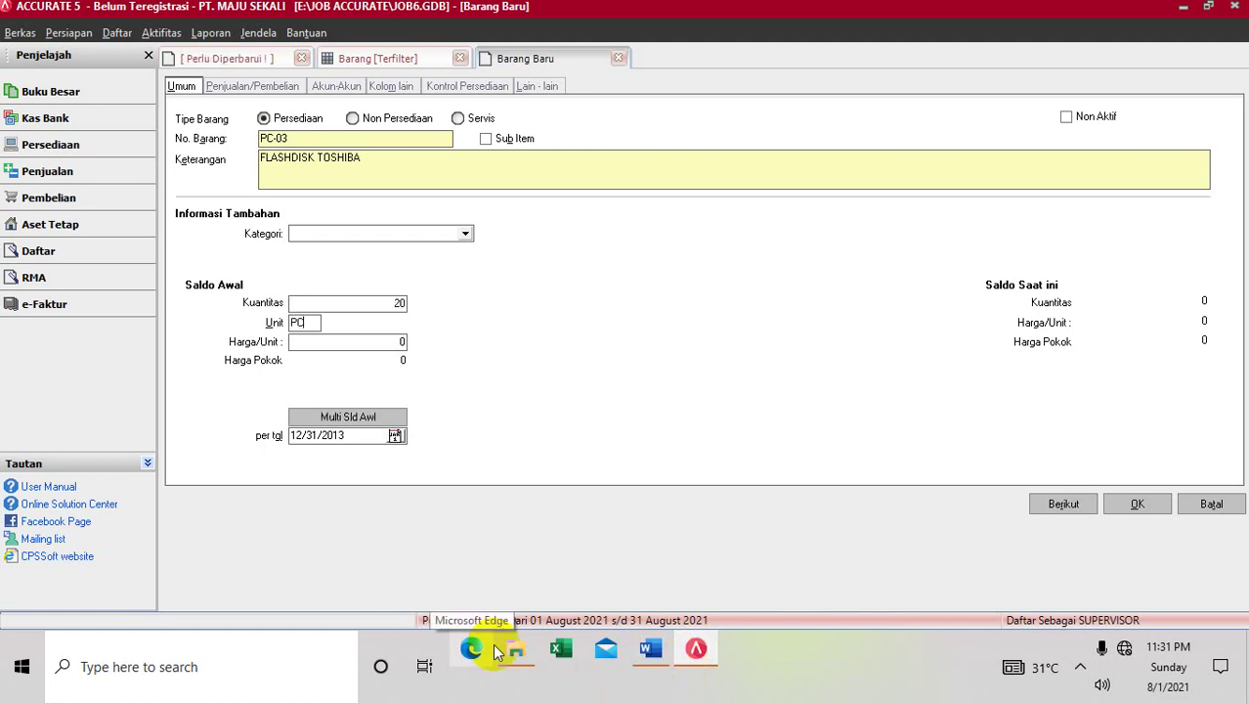
pyautogui.write('S')
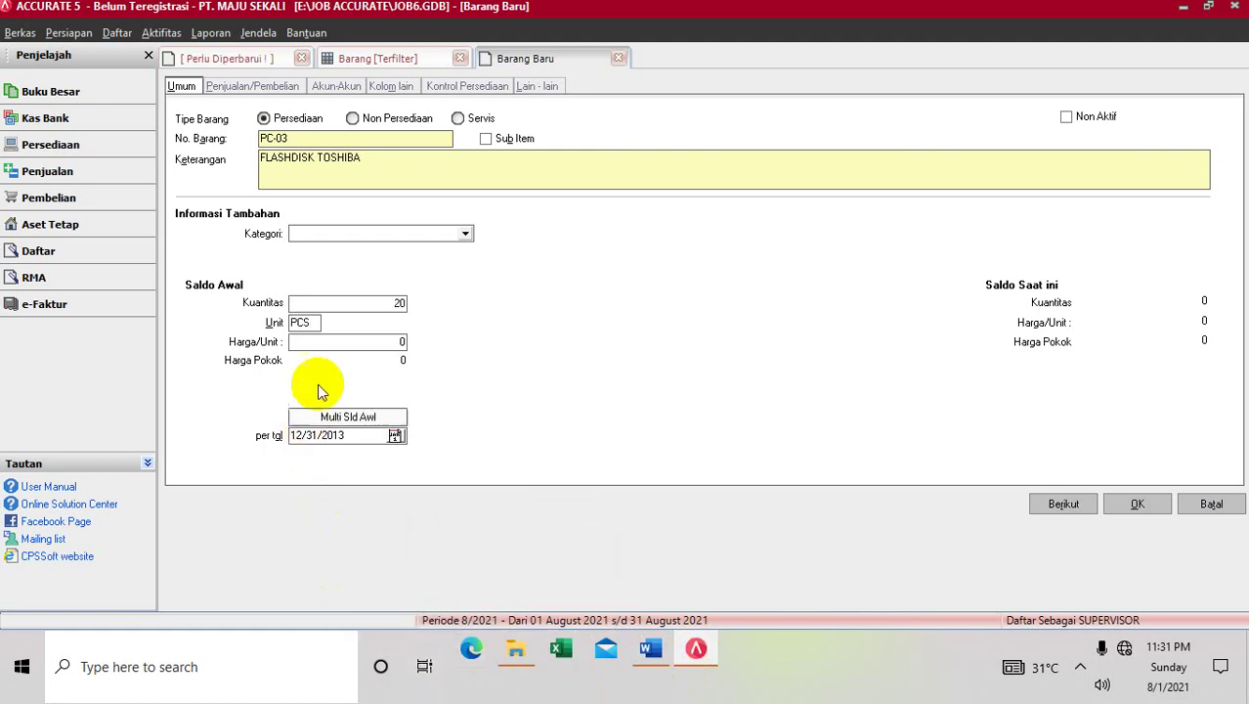
pyautogui.click(319, 342)
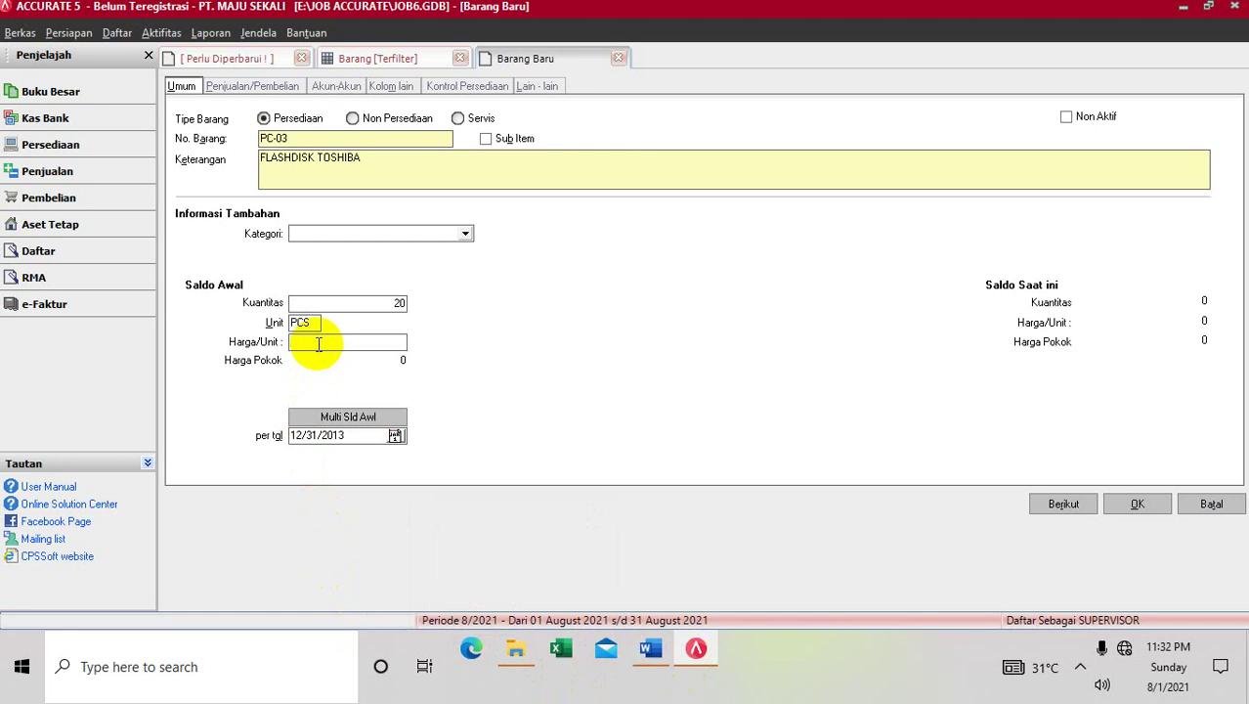
pyautogui.write('95000')
pyautogui.click(1159, 505)
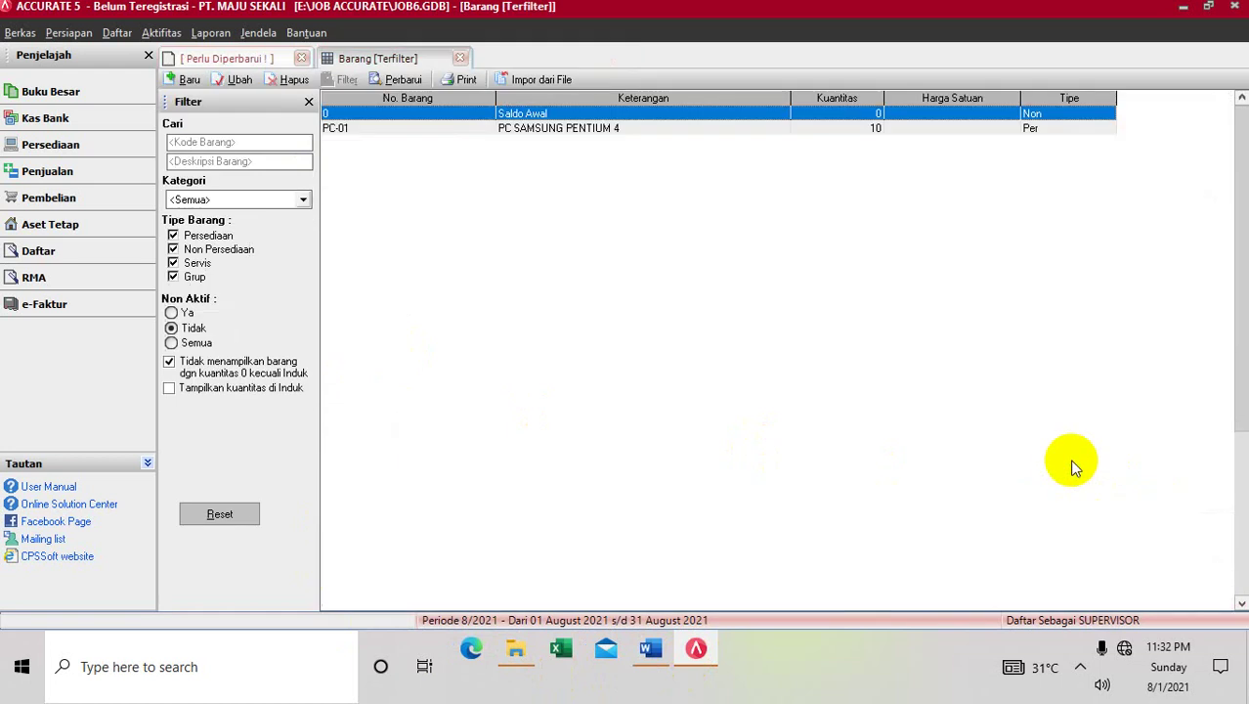
pyautogui.click(404, 82)
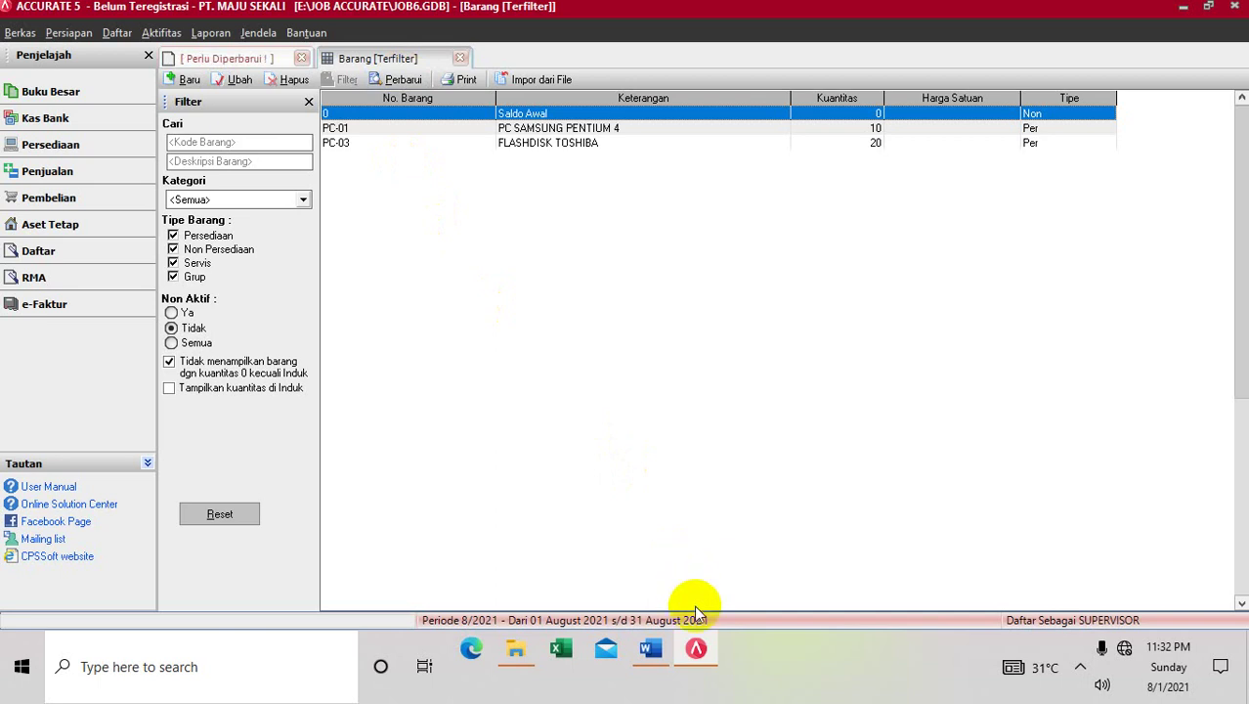
pyautogui.click(650, 649)
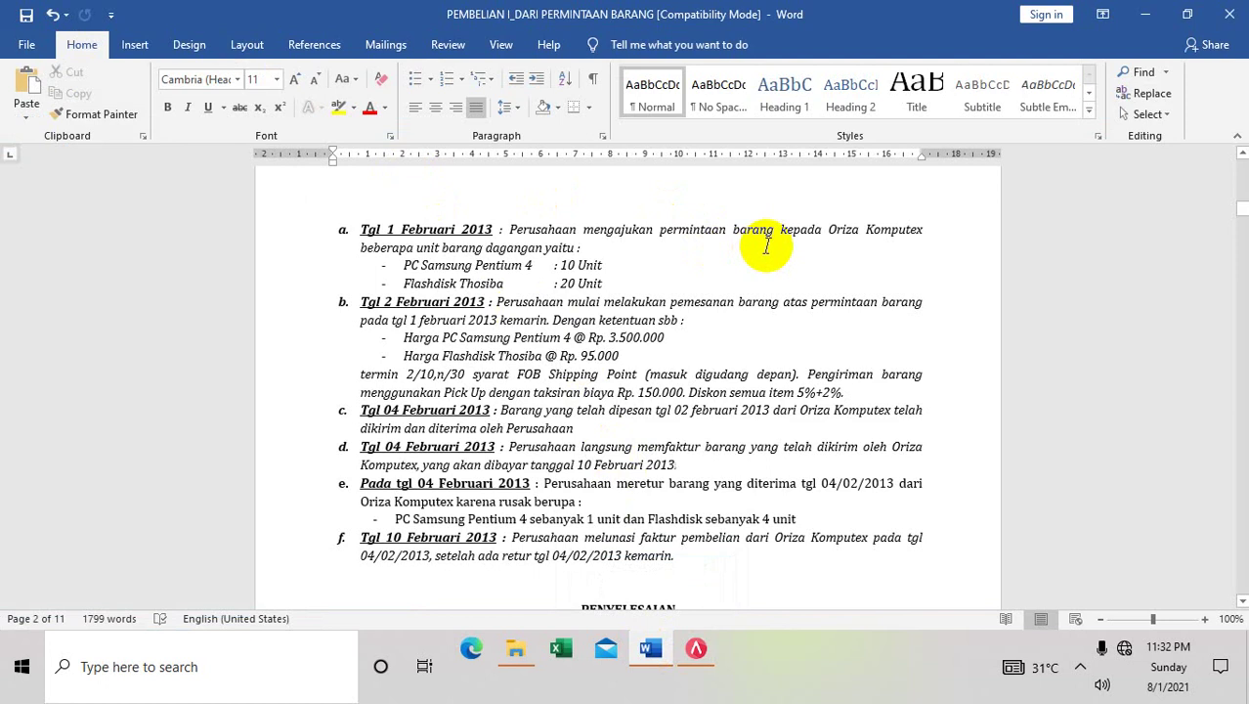
pyautogui.click(692, 649)
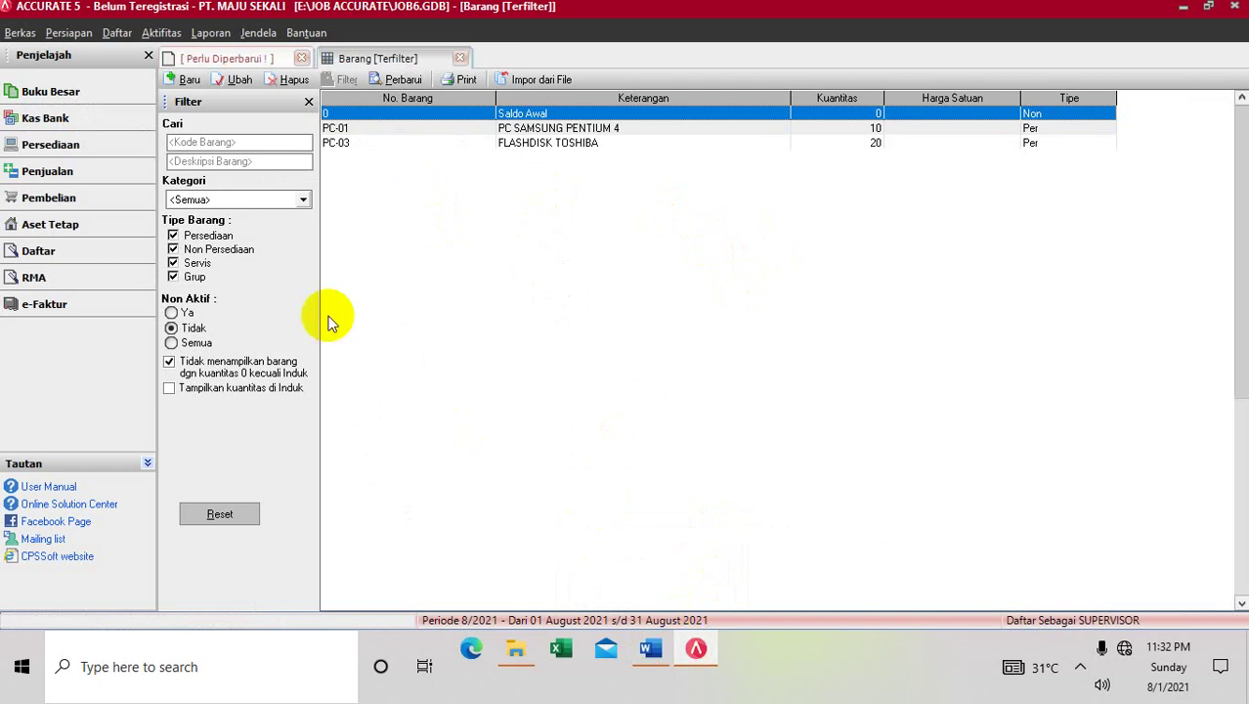
pyautogui.click(130, 36)
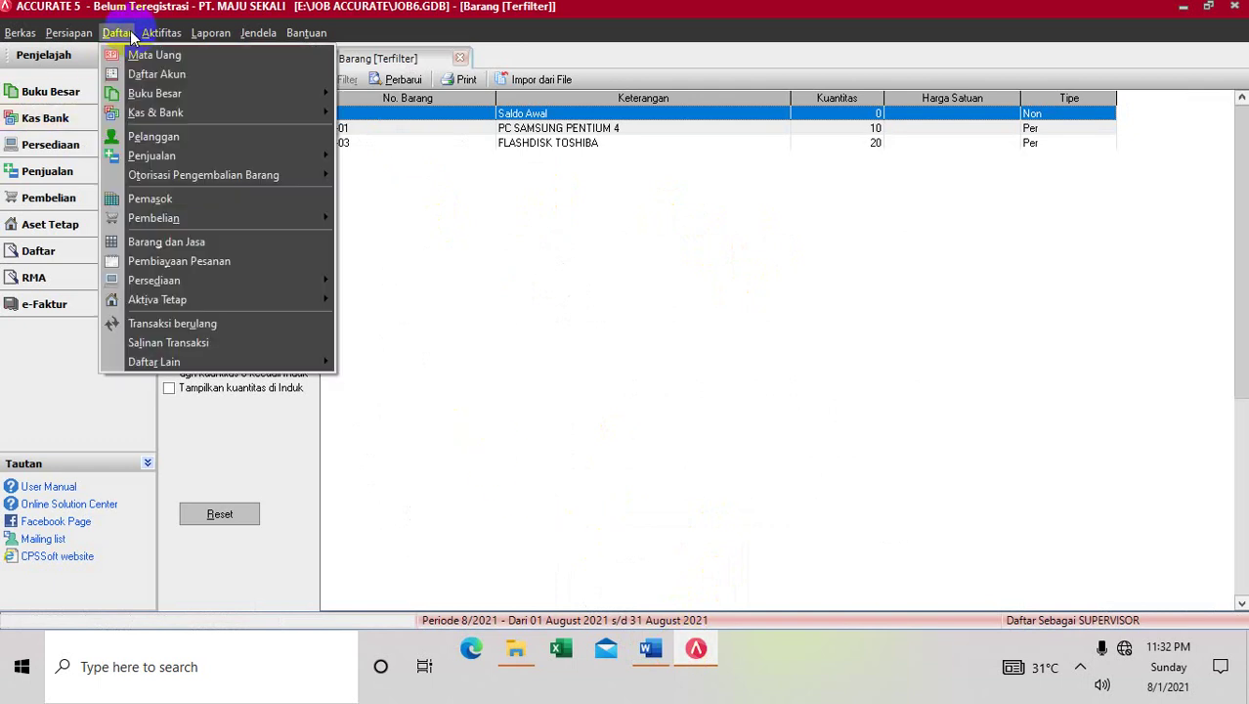
pyautogui.moveTo(149, 173)
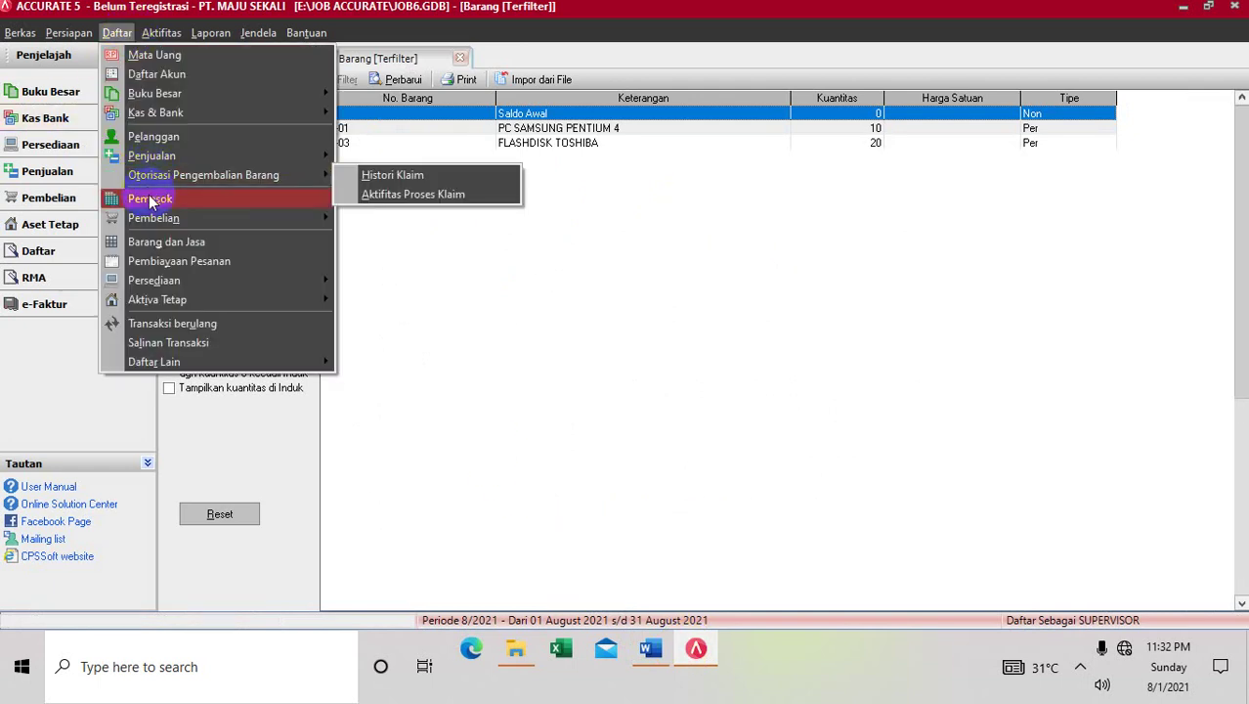
pyautogui.click(149, 198)
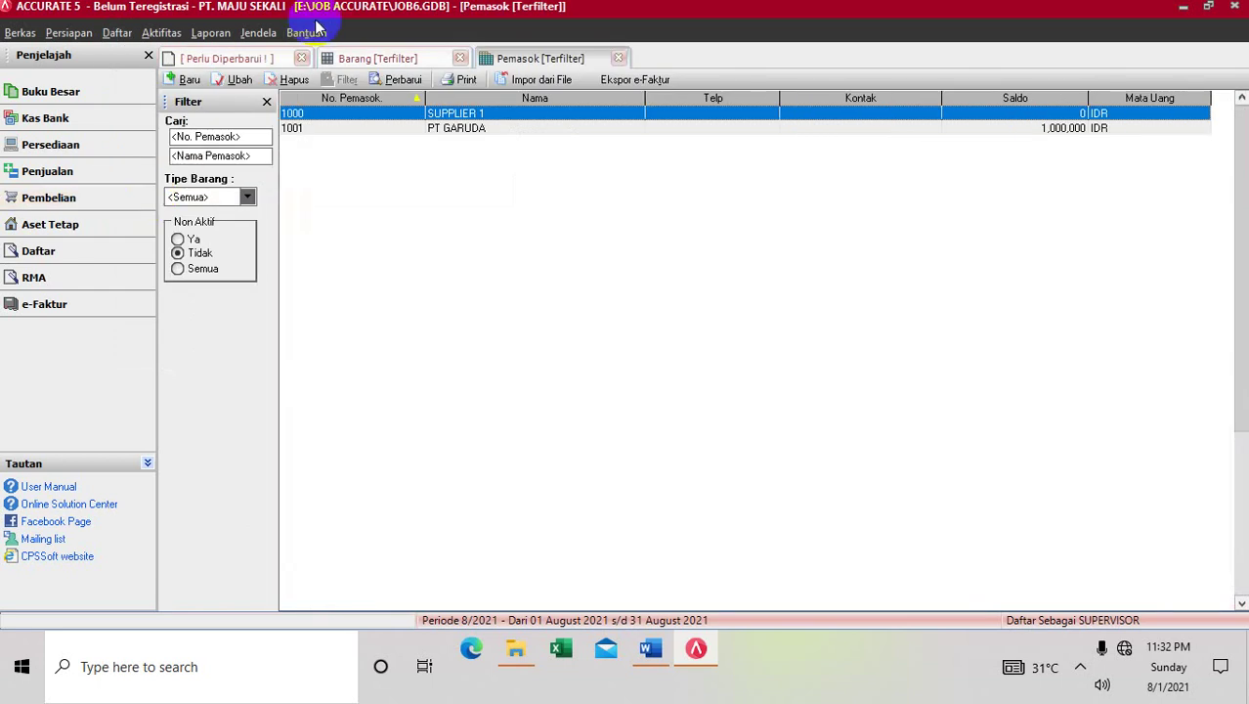
pyautogui.click(185, 80)
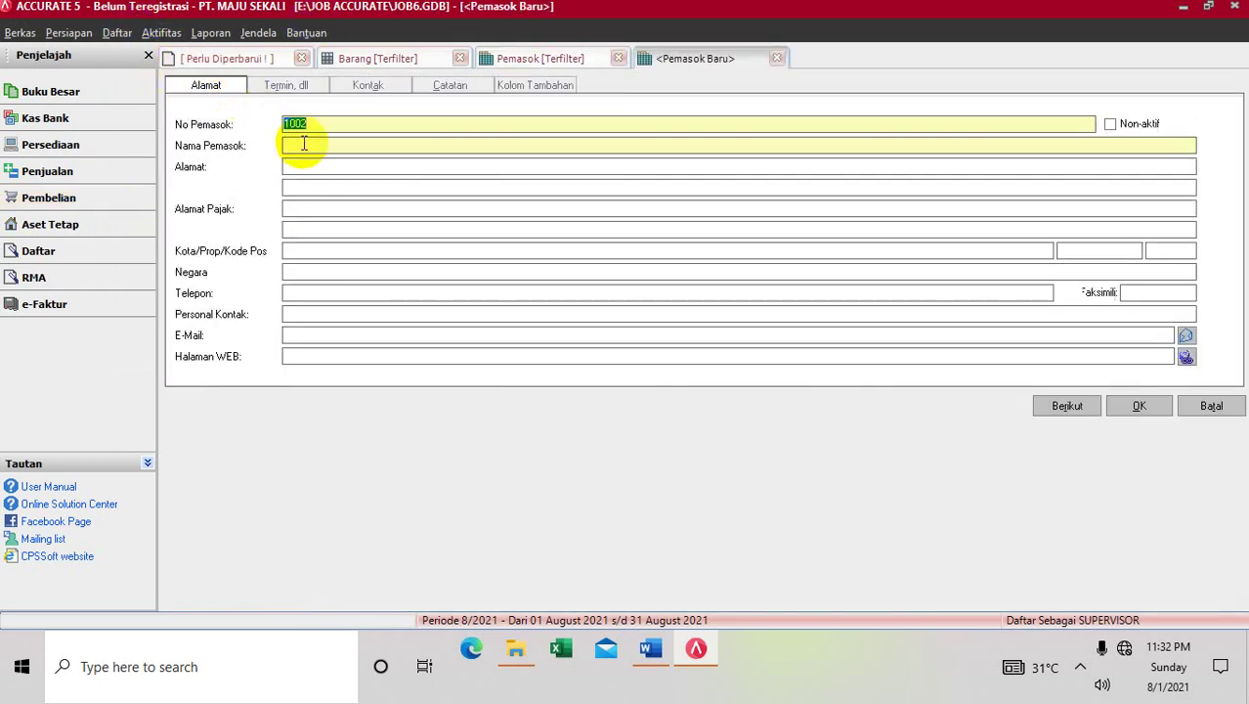
pyautogui.write('C')
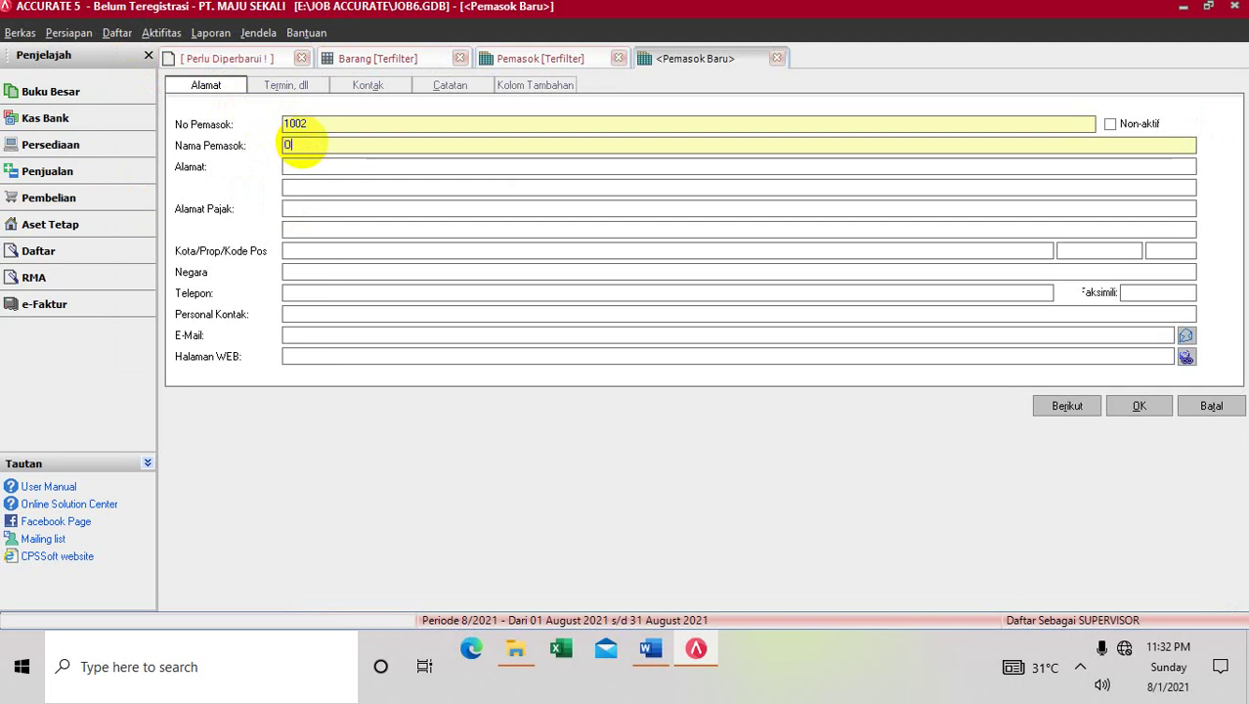
pyautogui.write('RIZA')
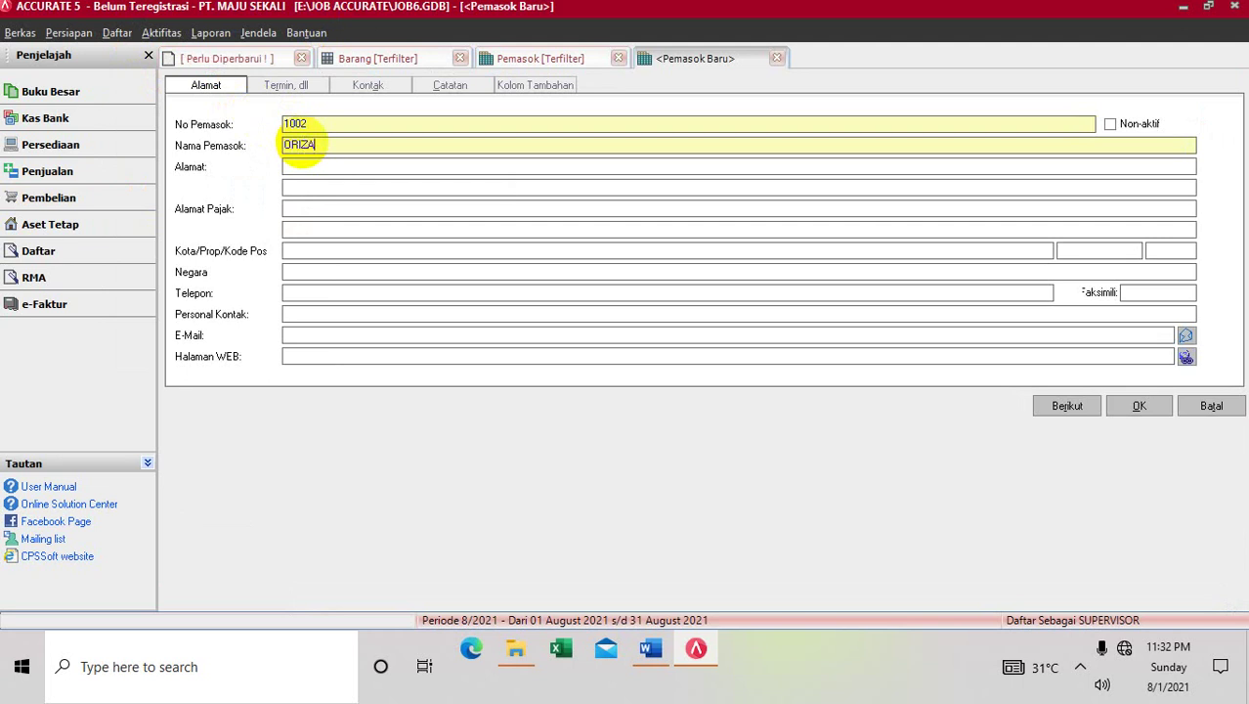
pyautogui.write(' KOMPUTER')
pyautogui.click(287, 167)
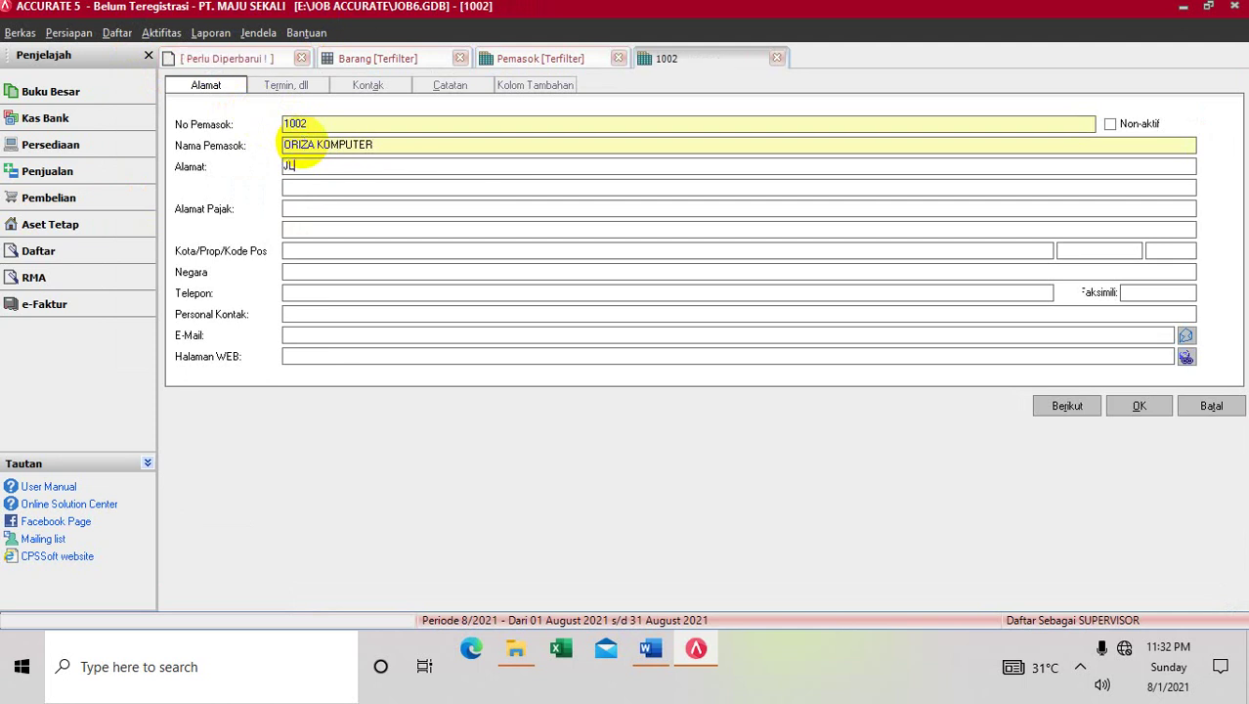
pyautogui.press('Return')
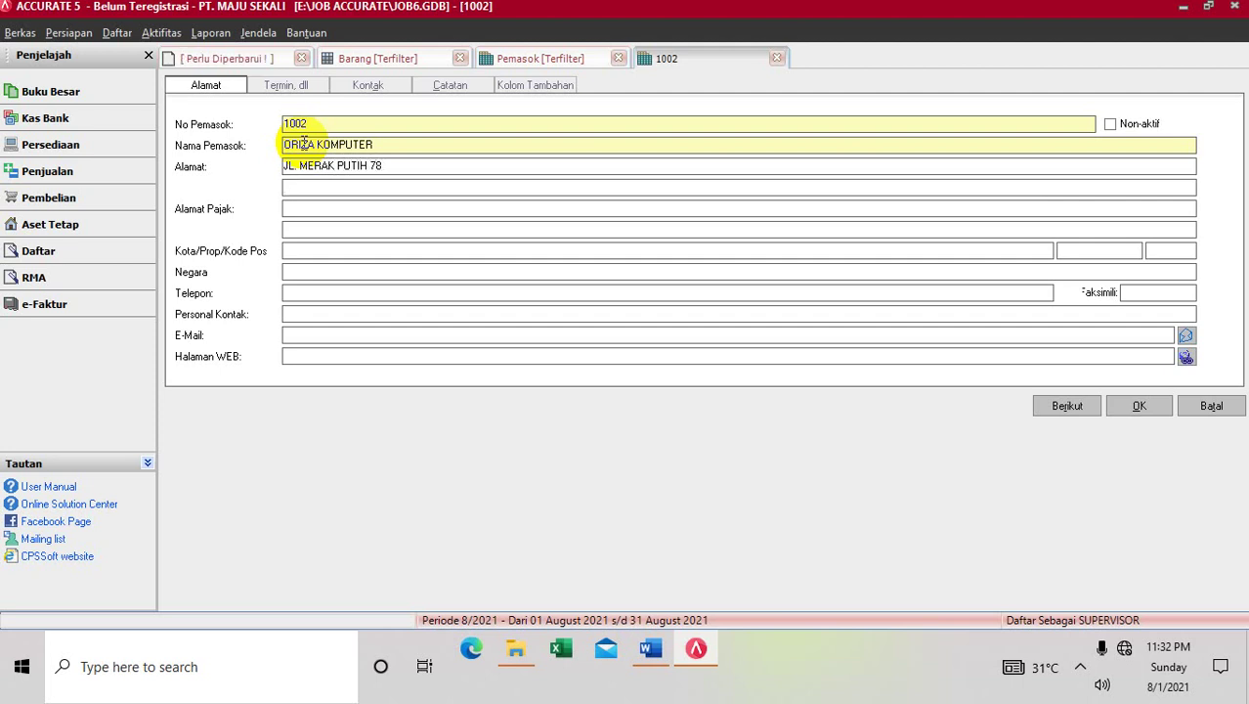
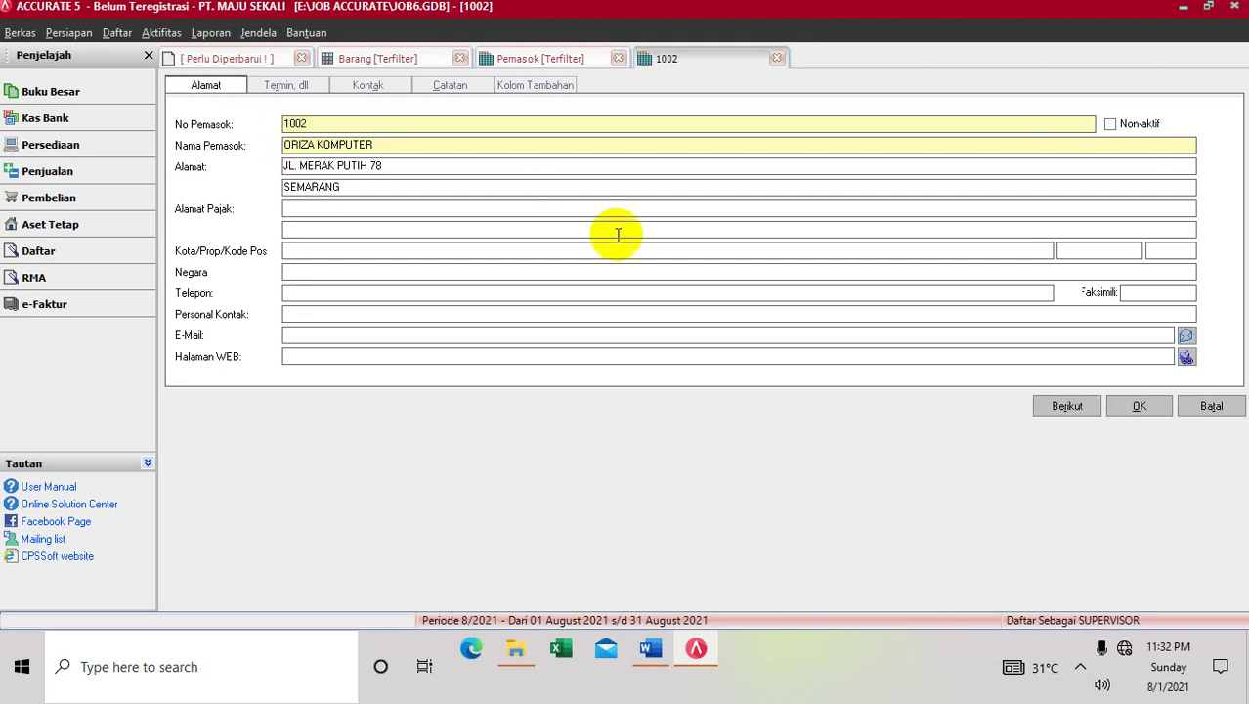
# Save the supplier, refresh the list to show 1002, and bring up the Word case
pyautogui.click(1131, 401)
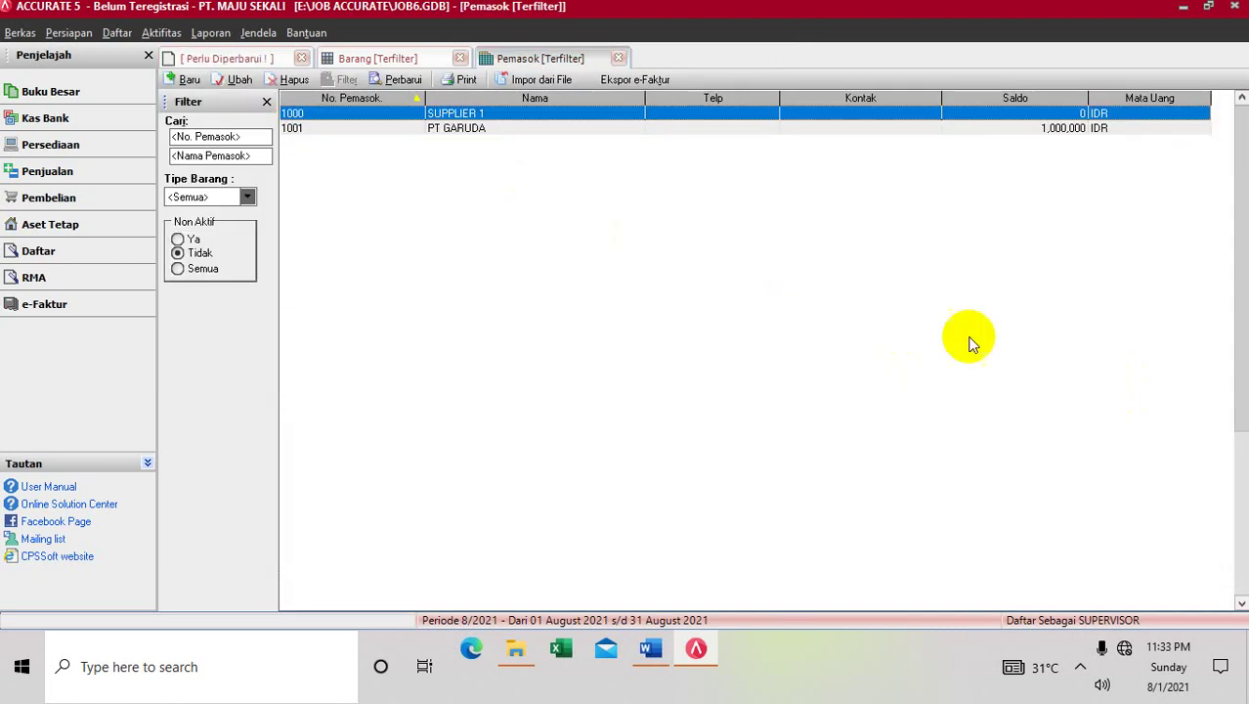
pyautogui.click(404, 79)
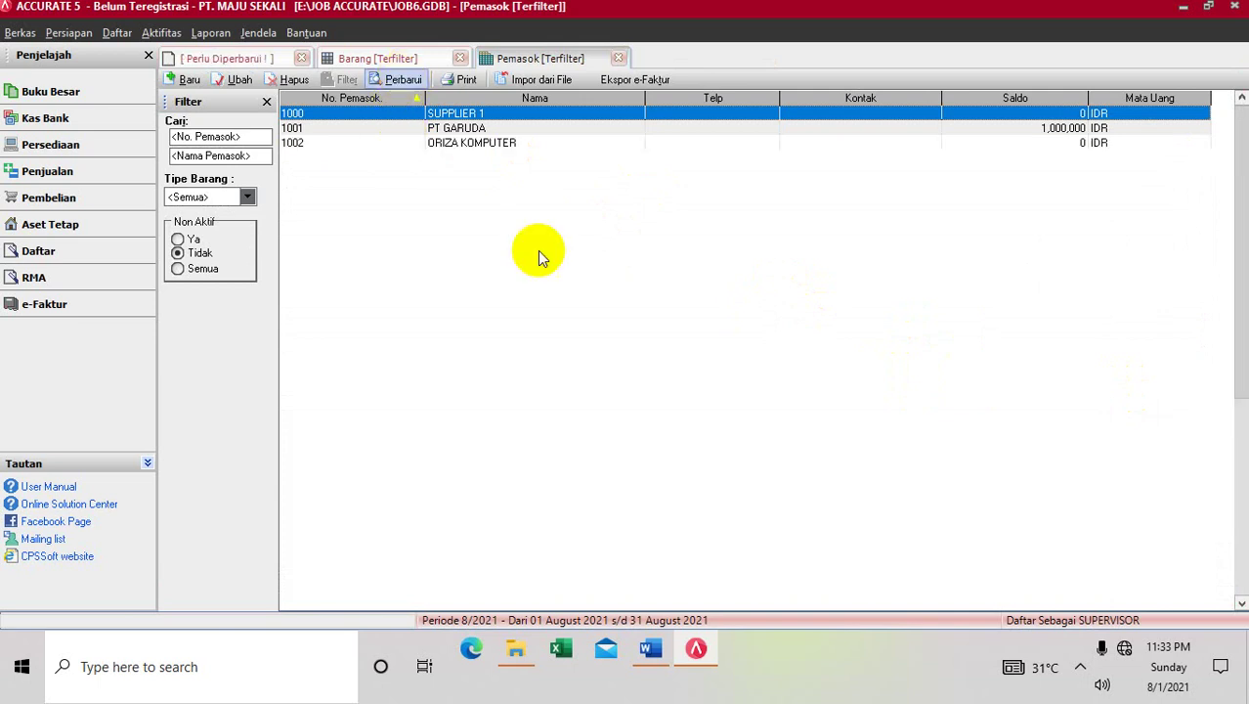
pyautogui.click(630, 636)
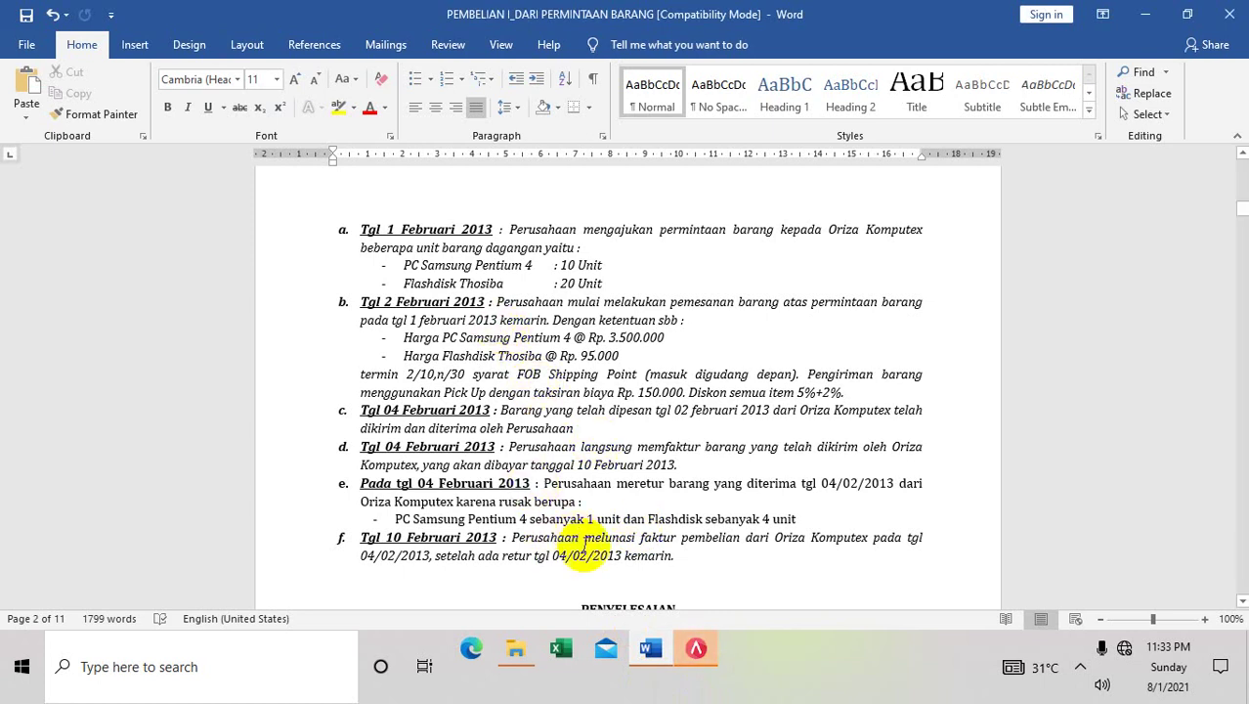
# Leave the Word case text and go back to Accurate's supplier list
pyautogui.click(692, 647)
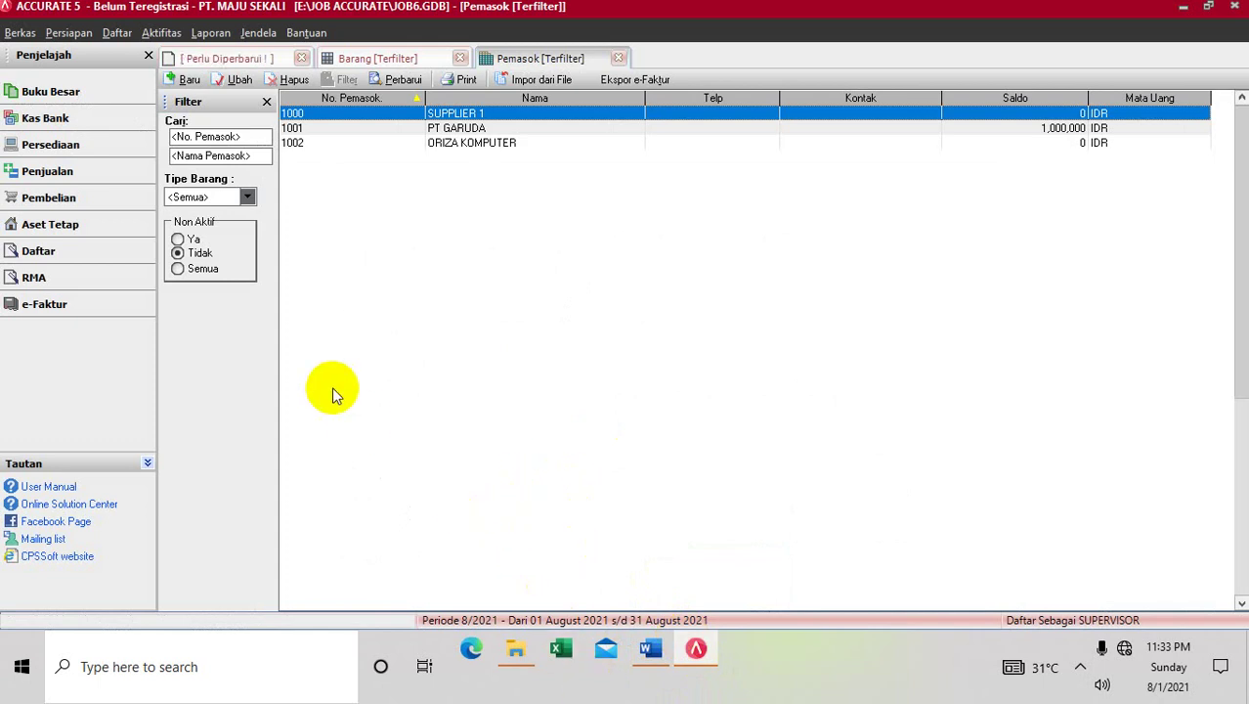
# Create purchase requisition 1000 from the Permintaan Barang list, dated 01/02/2013
pyautogui.click(117, 35)
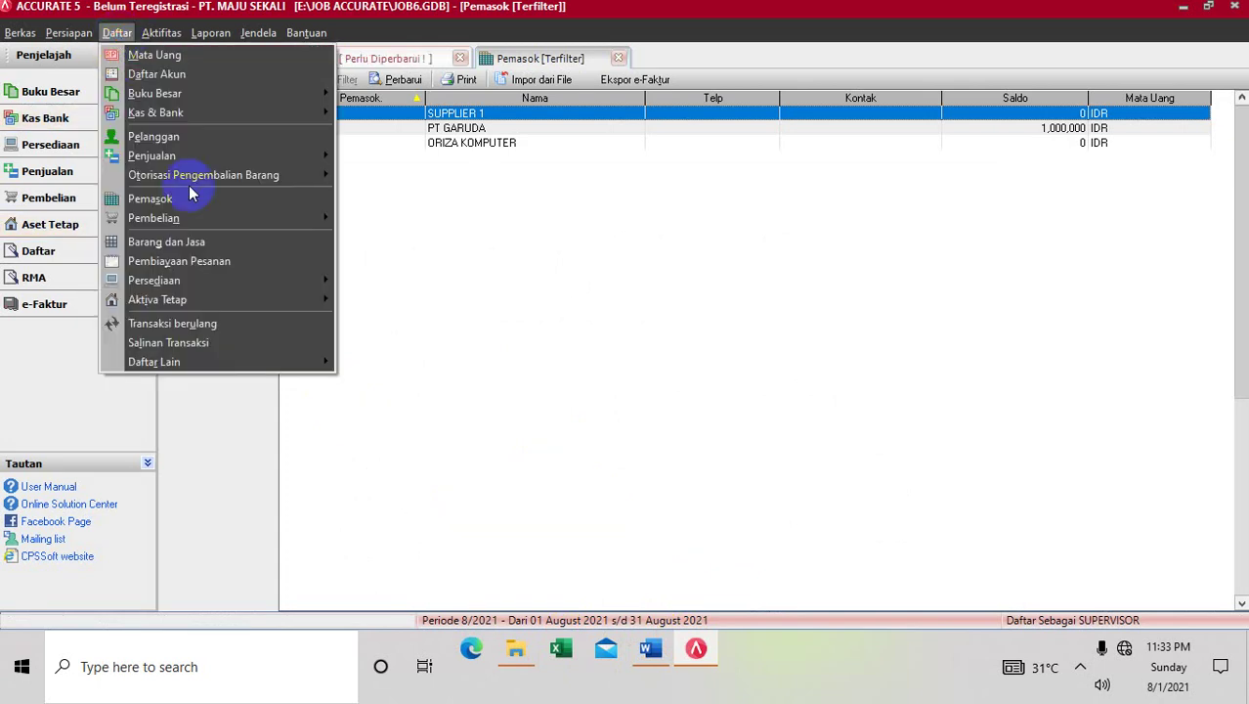
pyautogui.moveTo(191, 222)
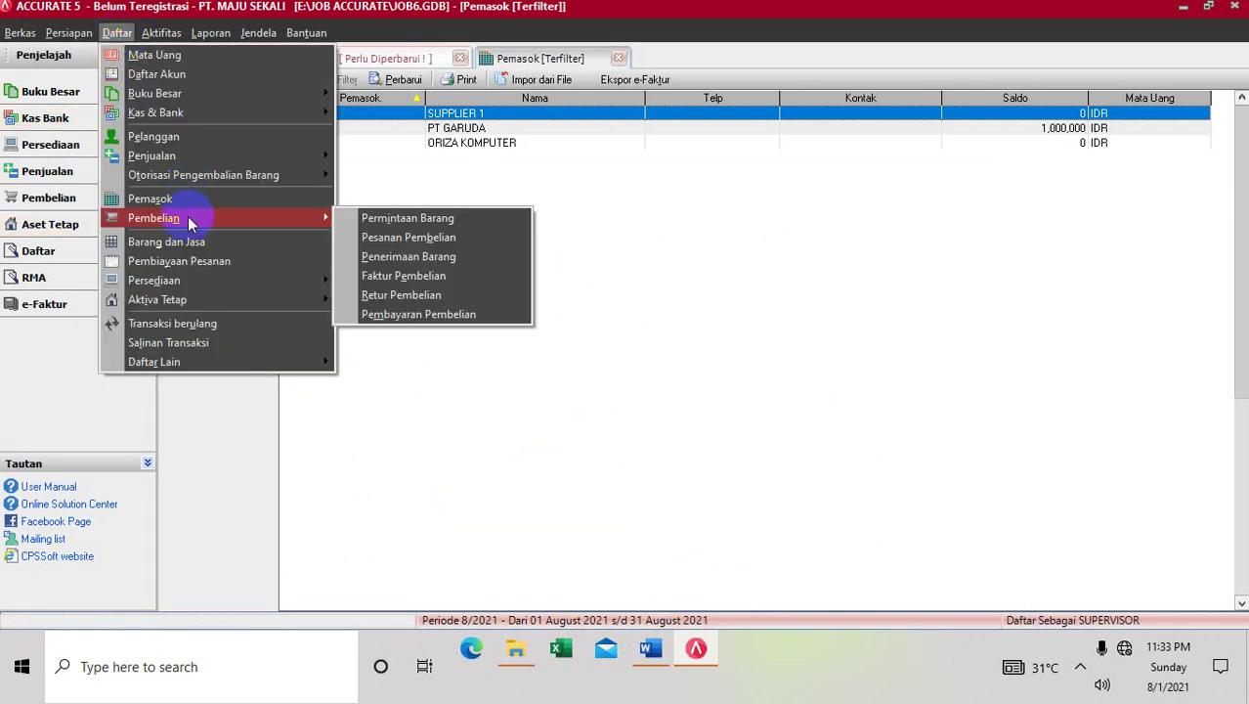
pyautogui.click(370, 217)
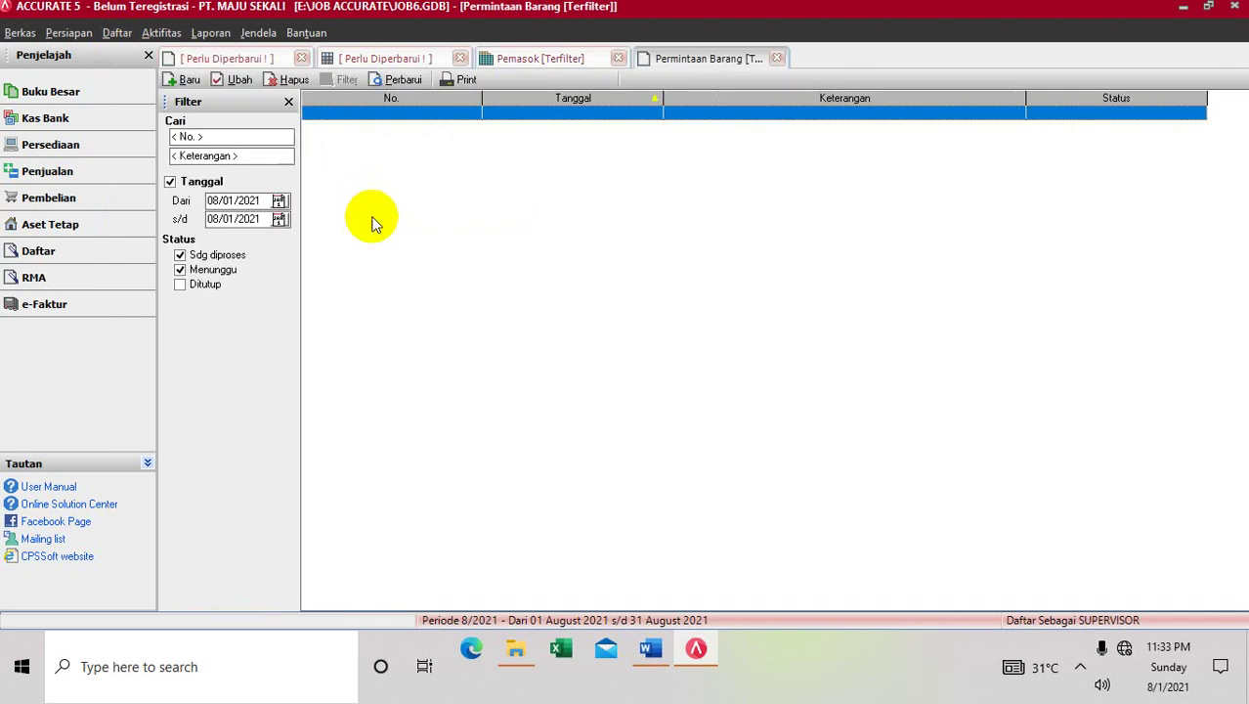
pyautogui.click(181, 82)
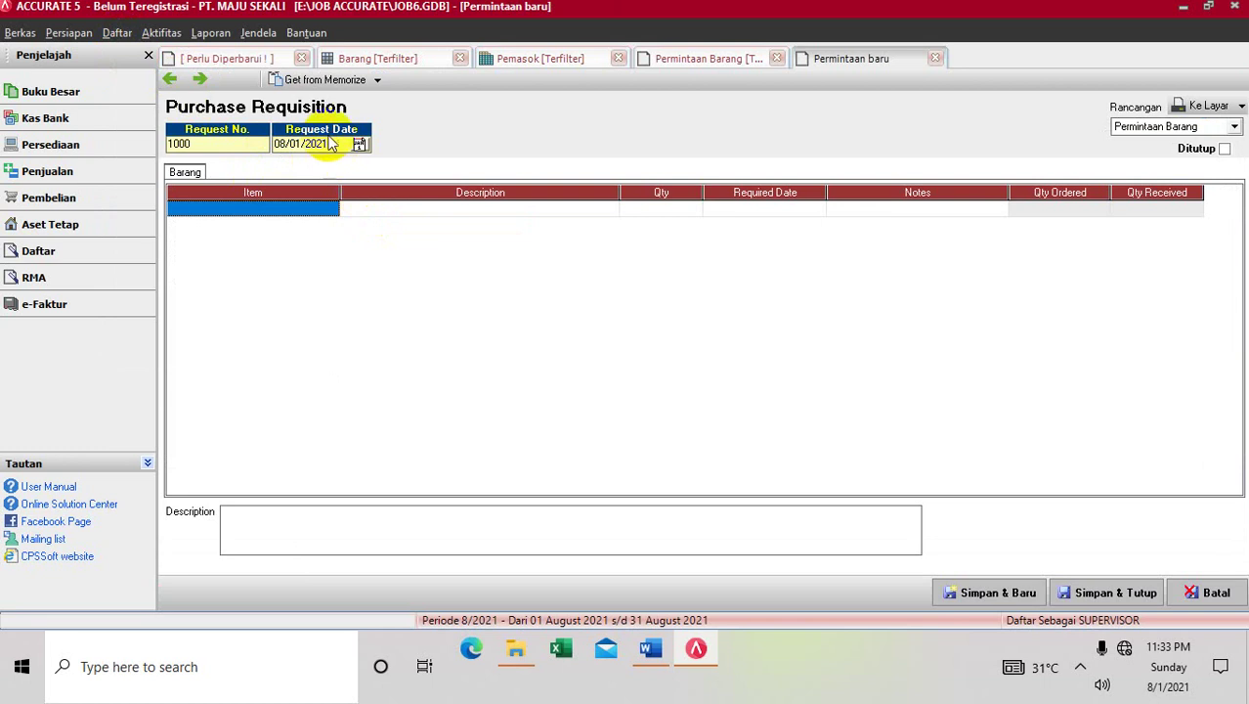
pyautogui.click(330, 143)
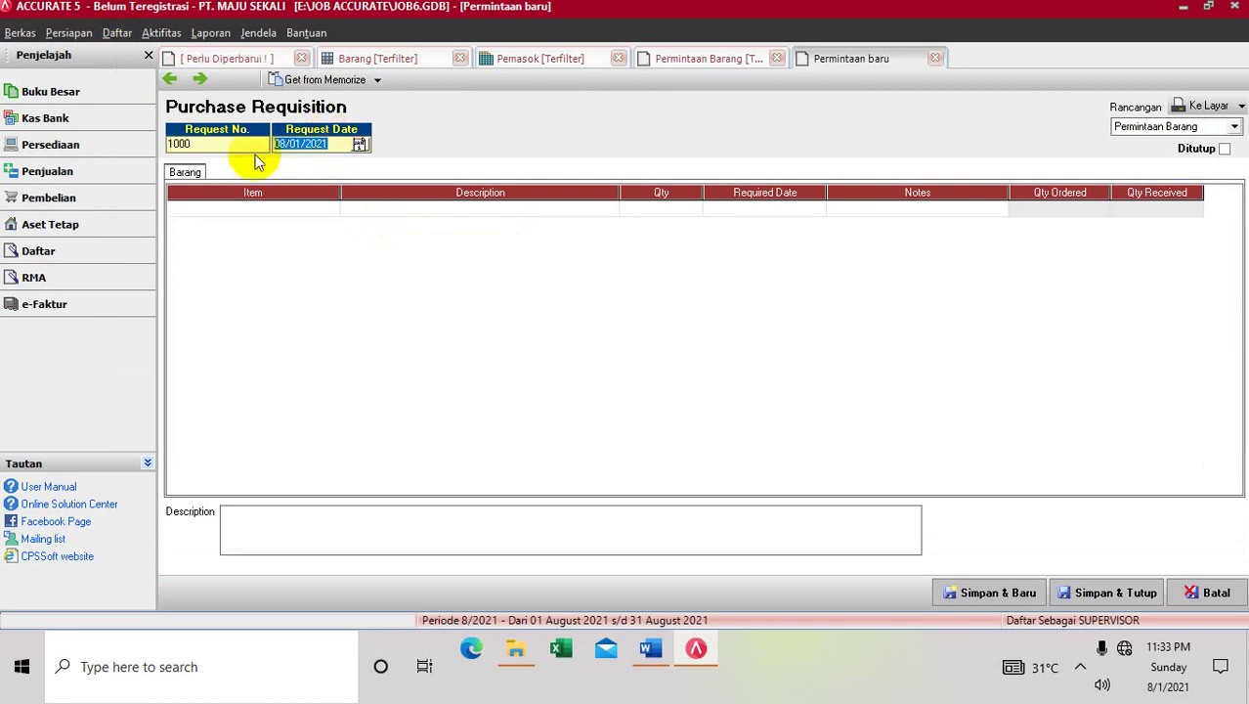
pyautogui.write('01/02/2013')
# Add PC-01 PC SAMSUNG PENTIUM 4 with quantity 10, required 01/02/2013
pyautogui.click(282, 206)
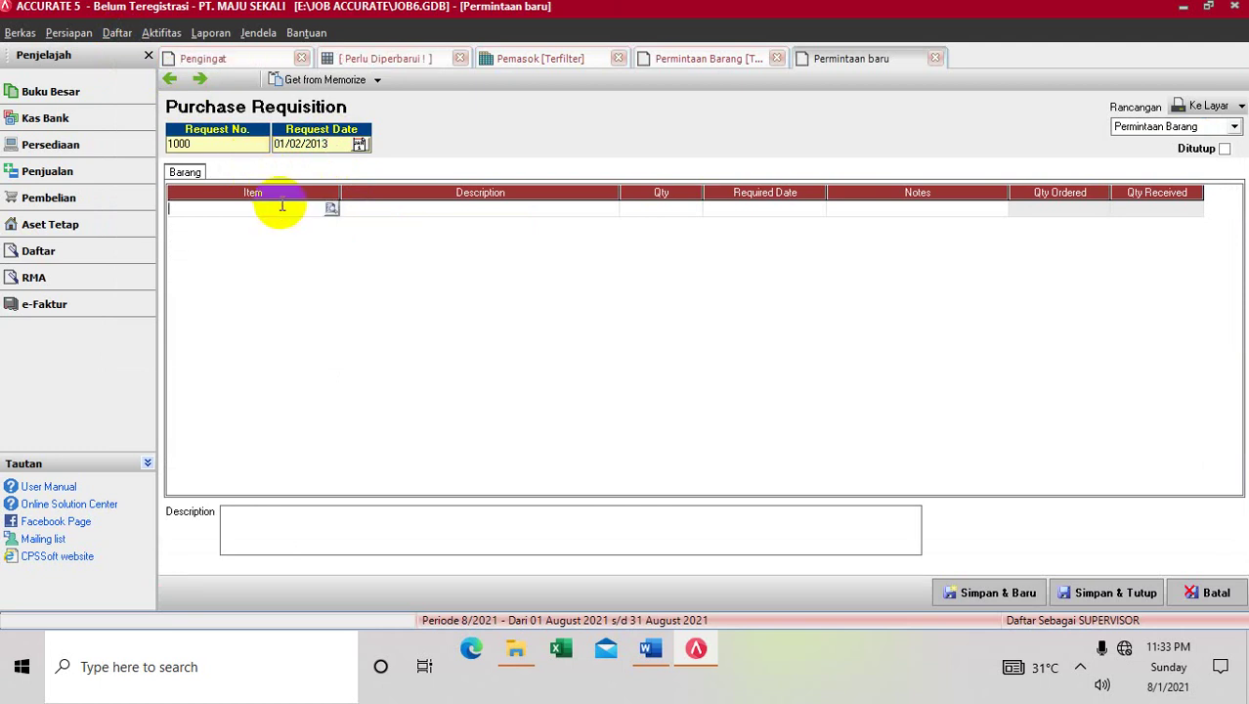
pyautogui.click(330, 208)
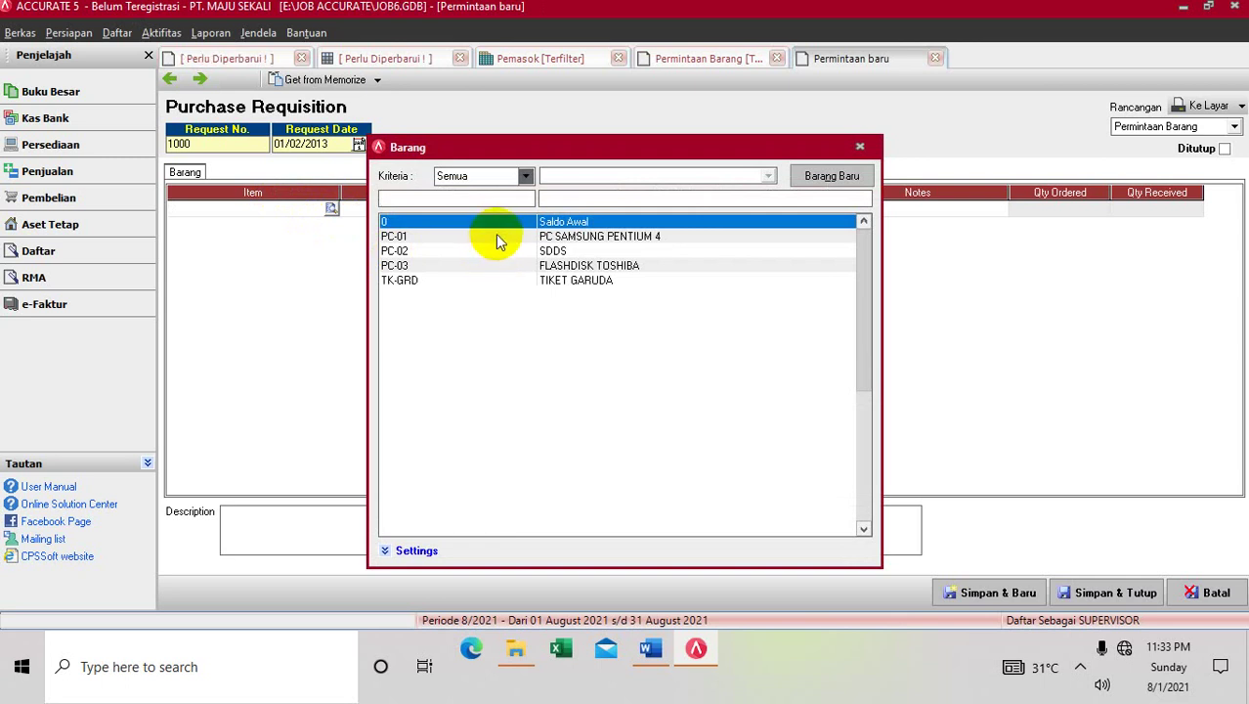
pyautogui.click(497, 235)
pyautogui.doubleClick(496, 235)
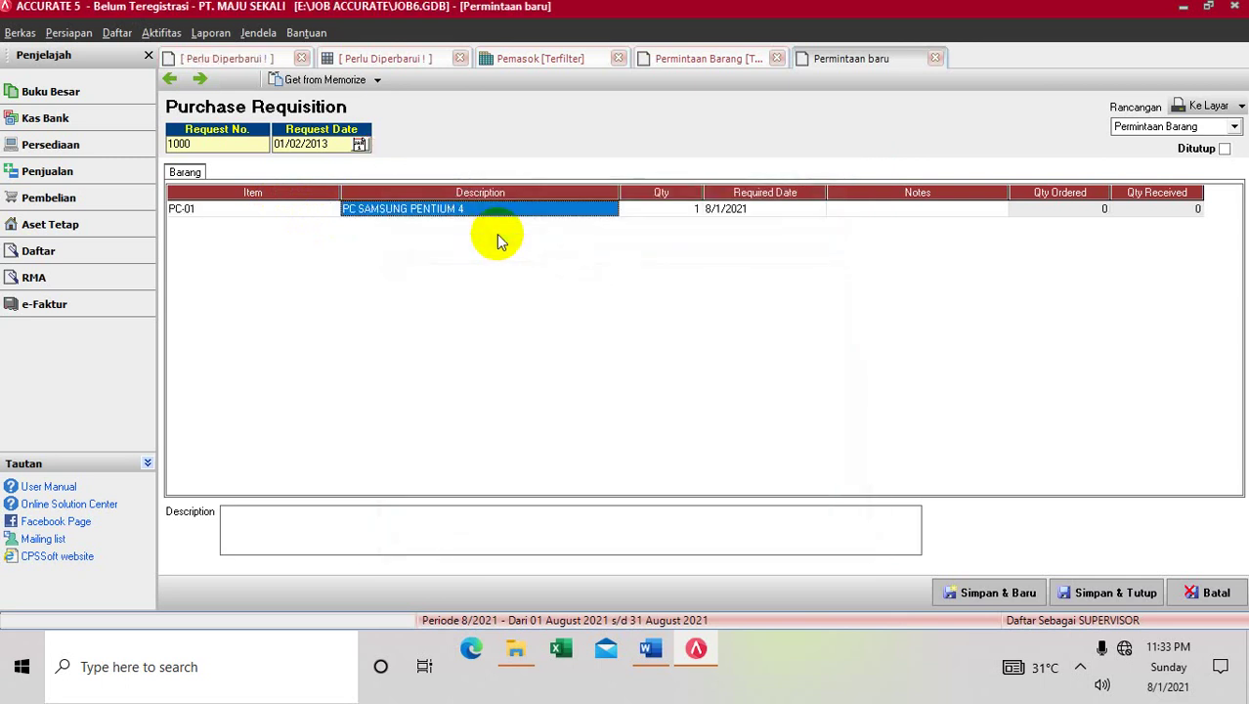
pyautogui.click(691, 213)
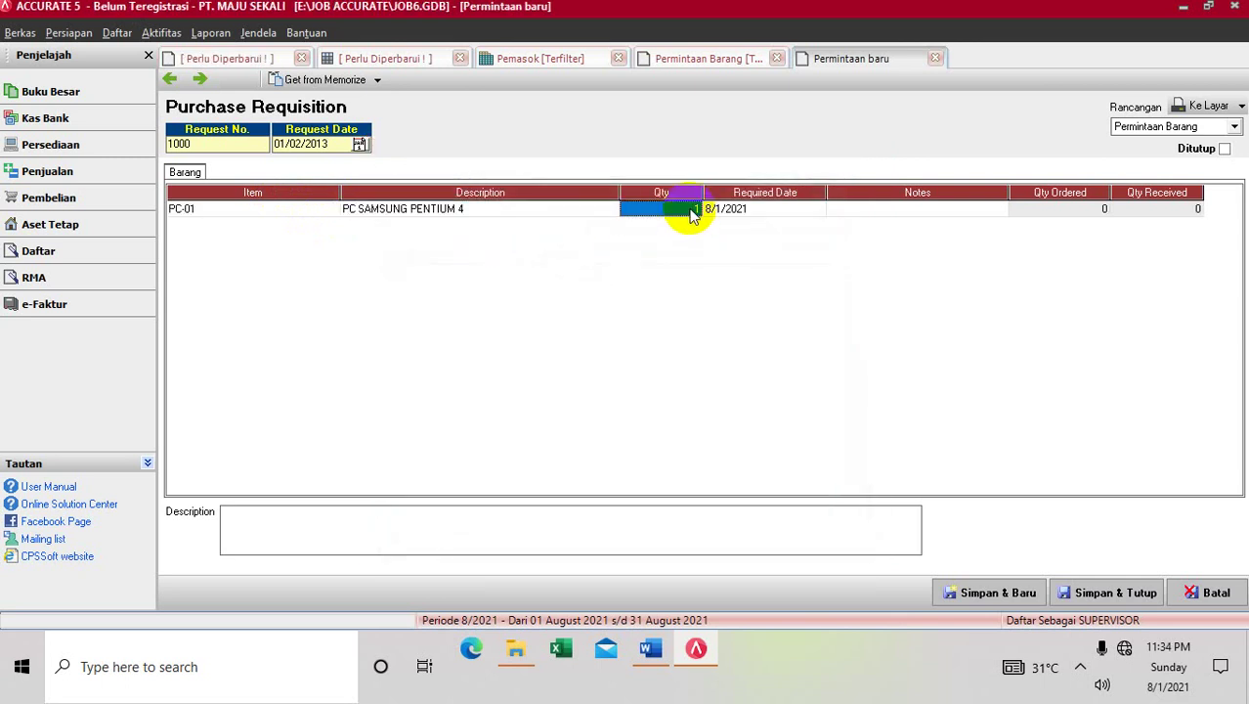
pyautogui.click(691, 208)
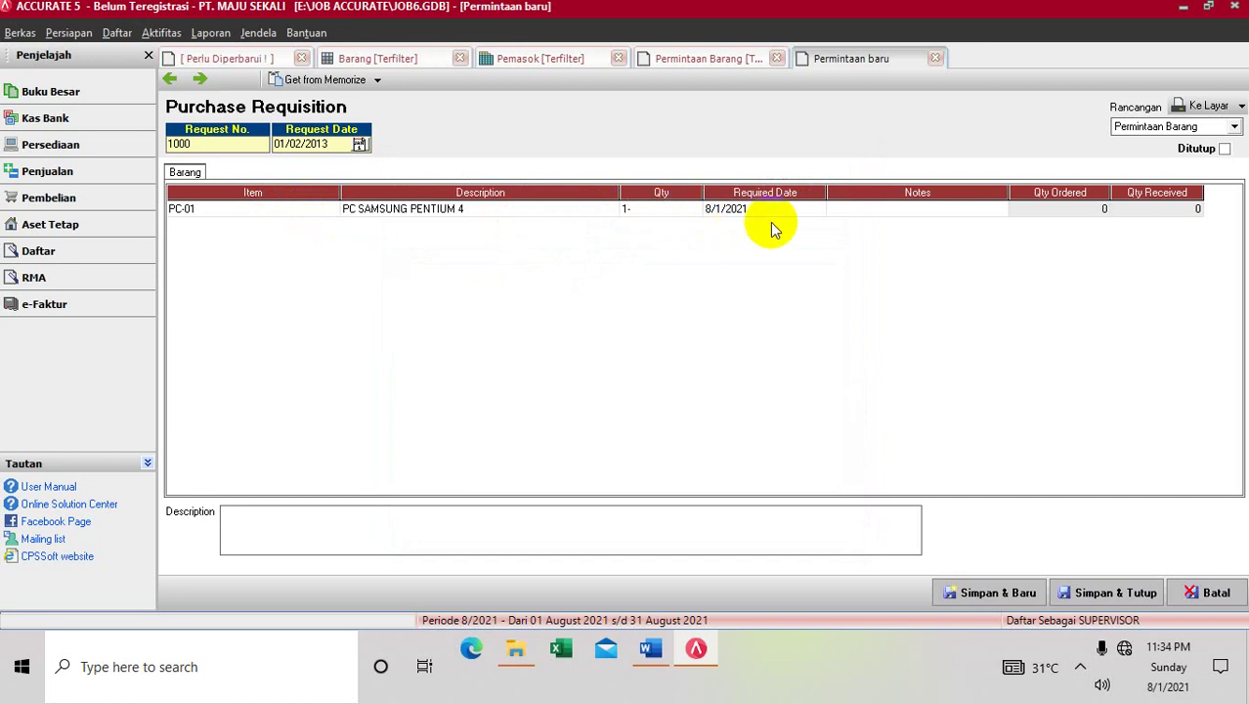
pyautogui.write('0')
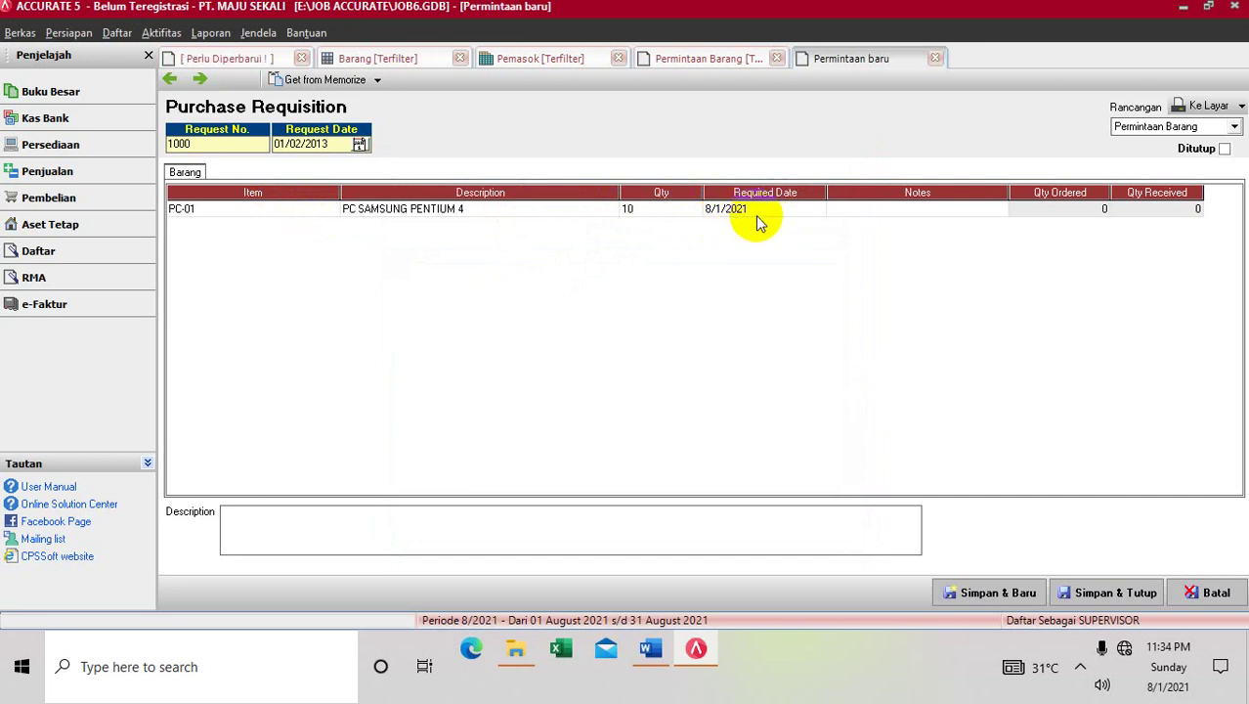
pyautogui.click(753, 215)
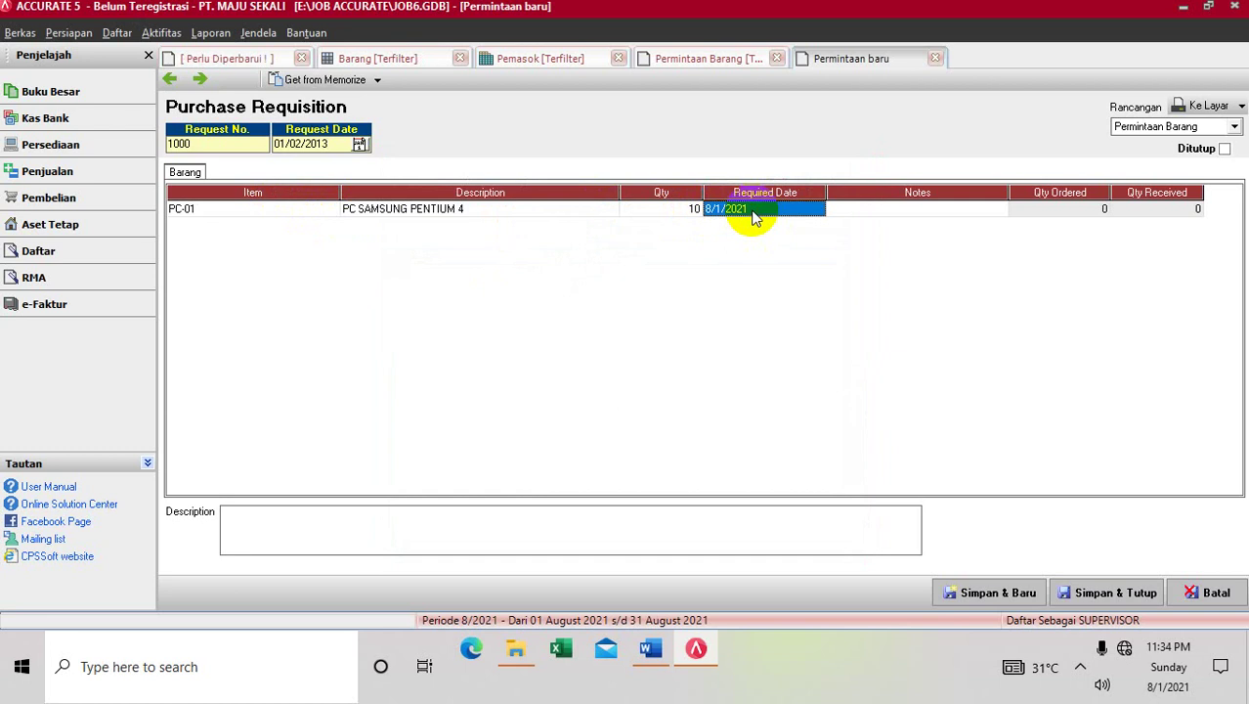
pyautogui.write('01/')
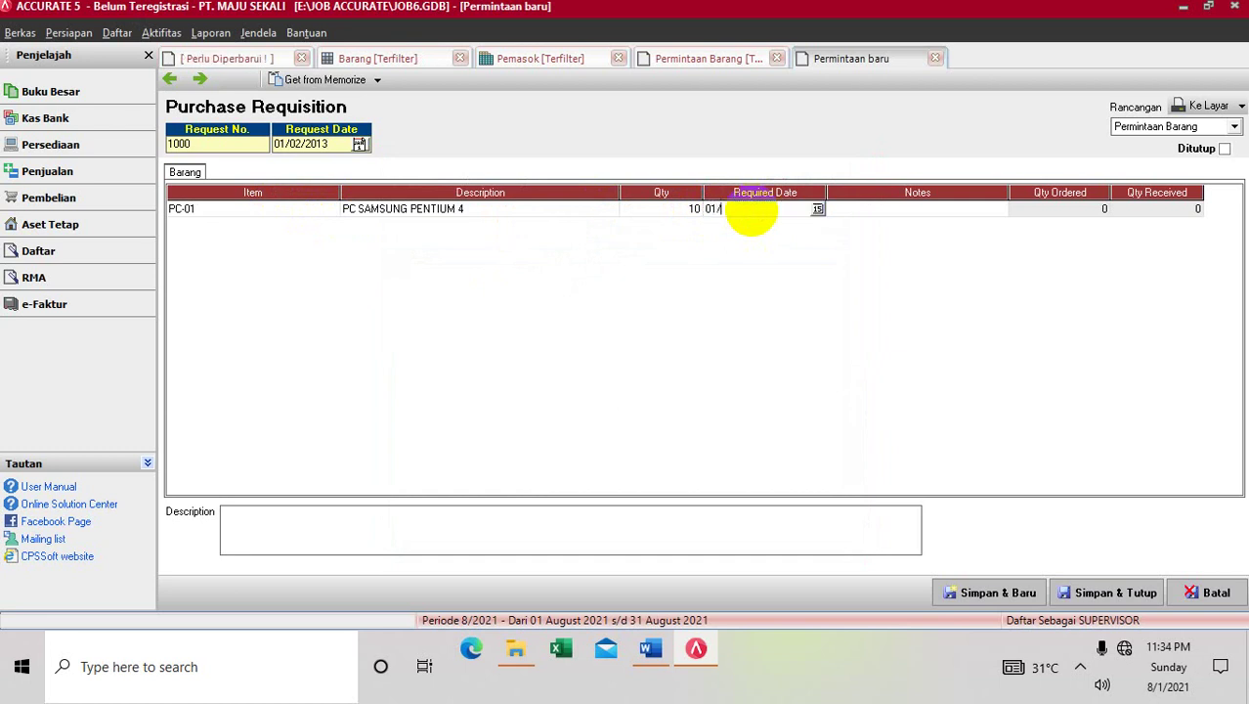
pyautogui.write('02/2')
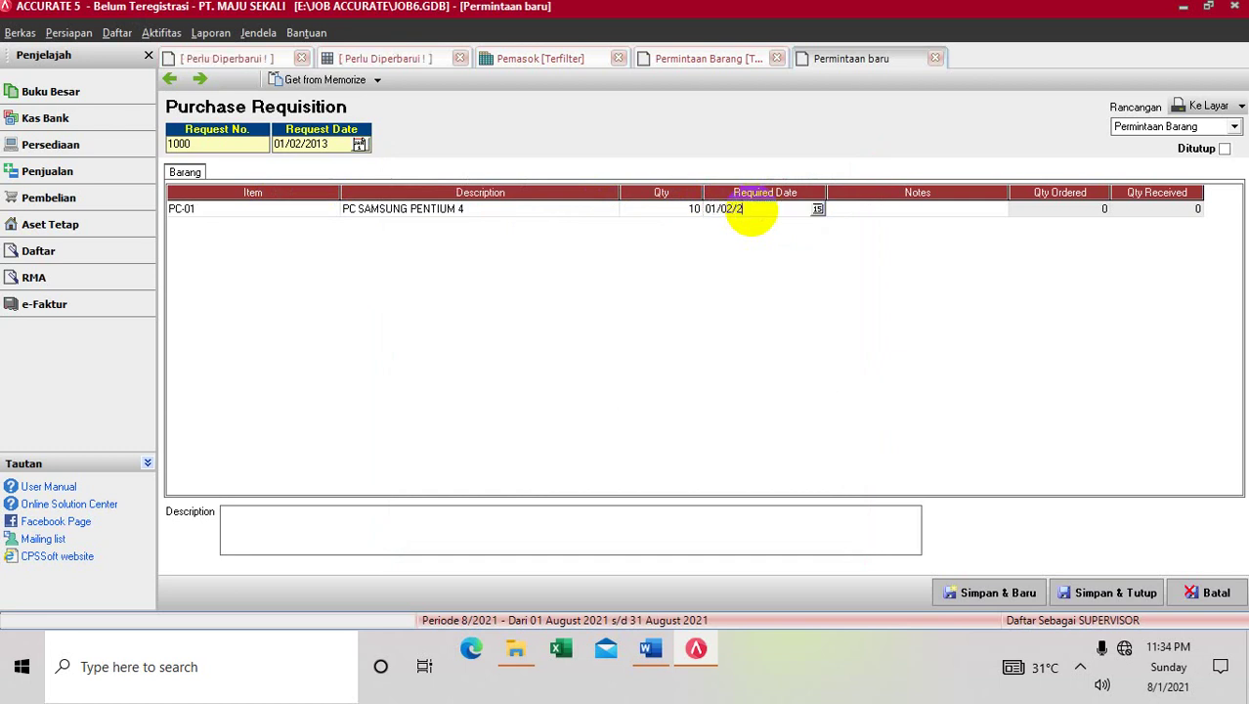
pyautogui.write('013')
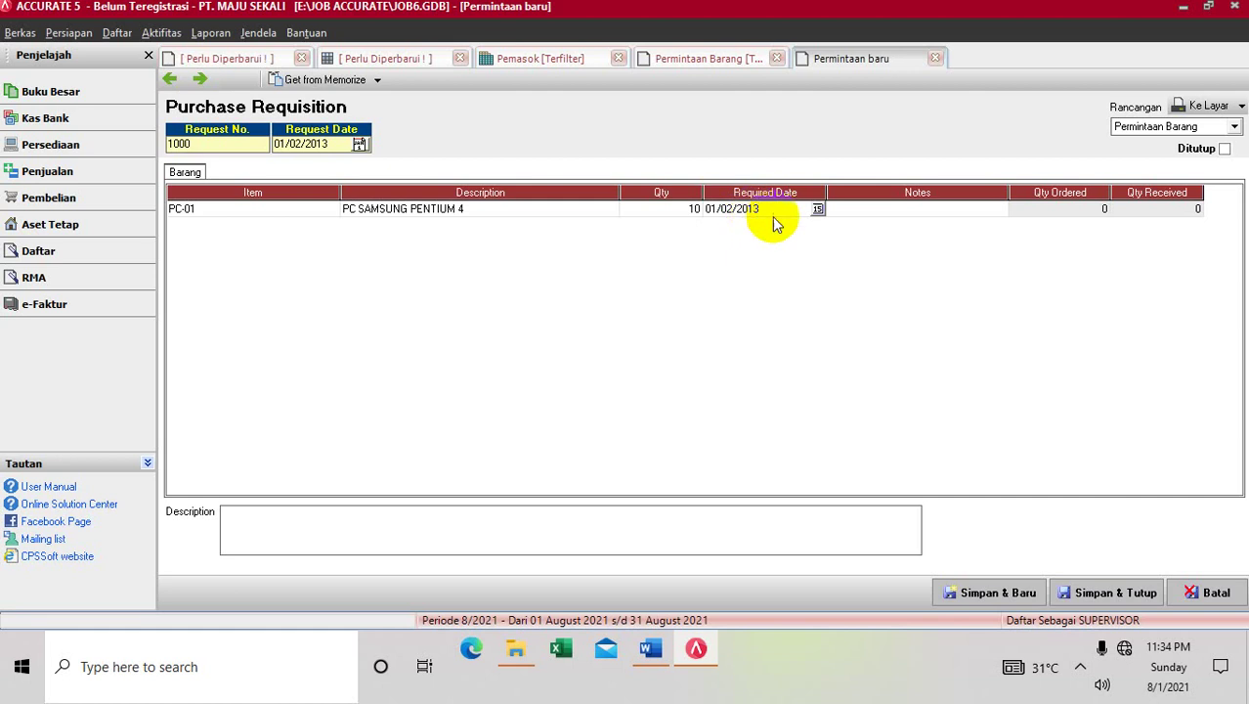
pyautogui.click(889, 214)
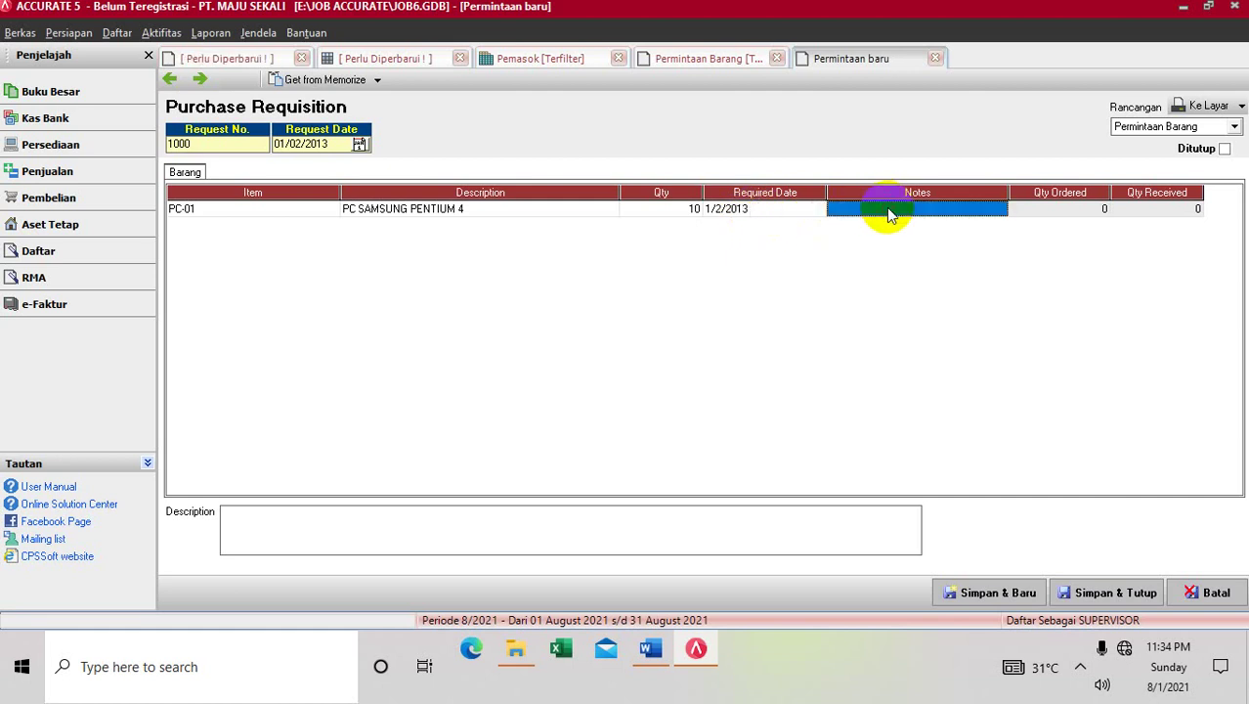
# Add a second row for PC-03 FLASHDISK TOSHIBA, quantity 20, required 01/02/2013
pyautogui.press('Tab')
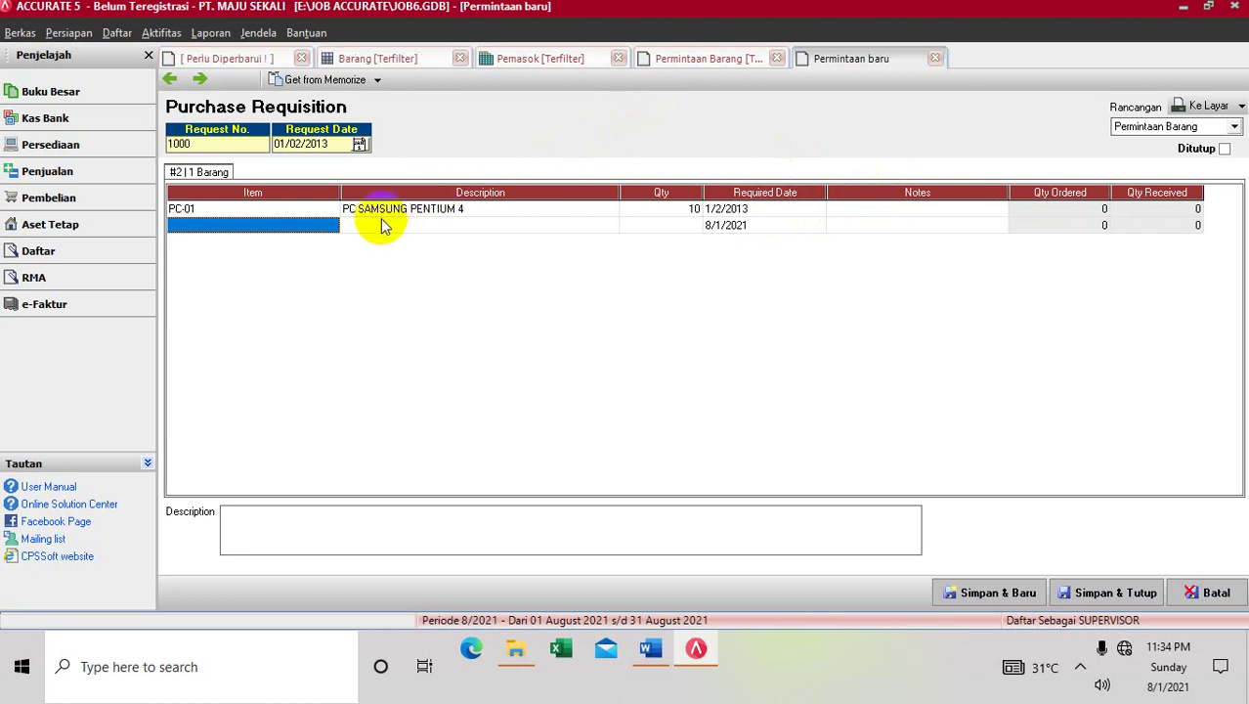
pyautogui.click(332, 230)
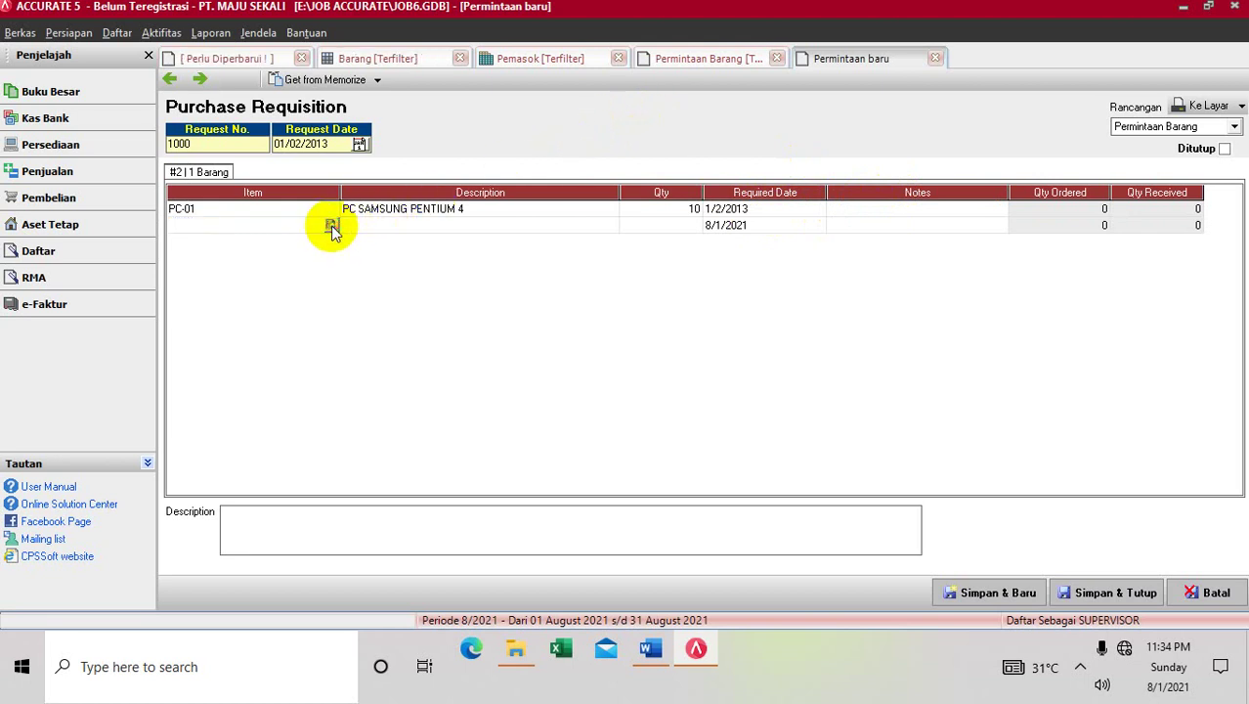
pyautogui.click(331, 227)
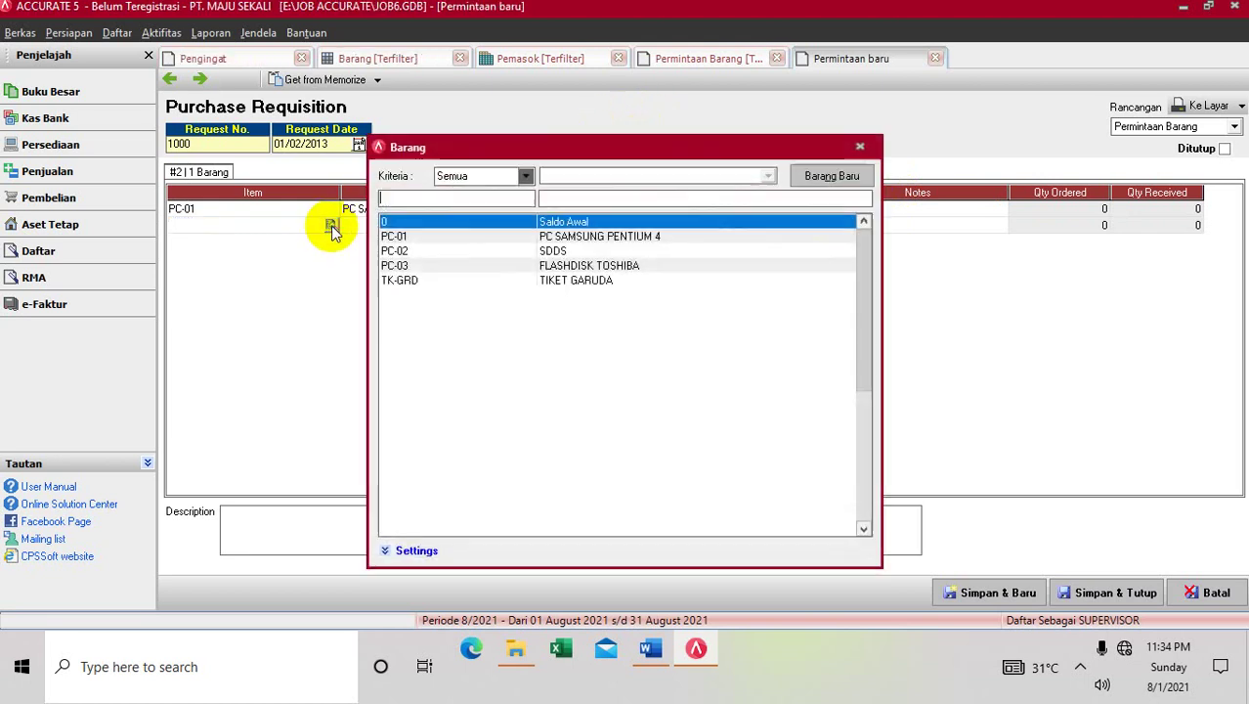
pyautogui.doubleClick(516, 268)
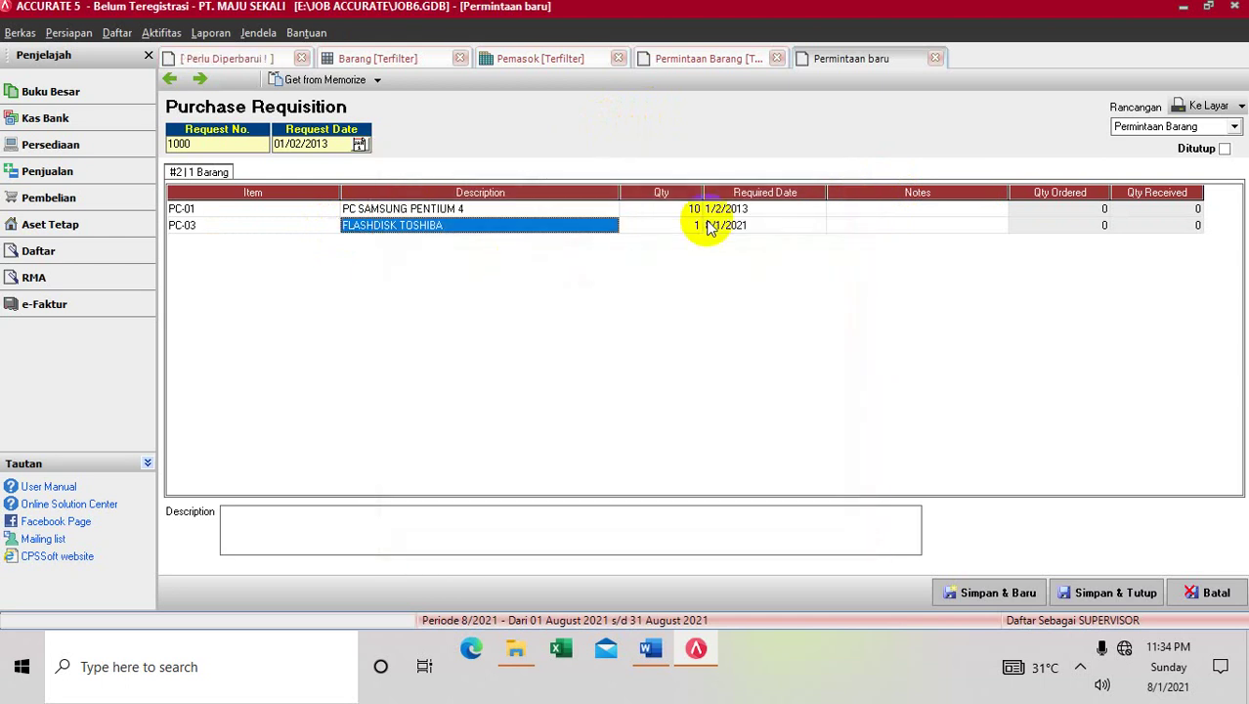
pyautogui.click(697, 227)
pyautogui.write('2')
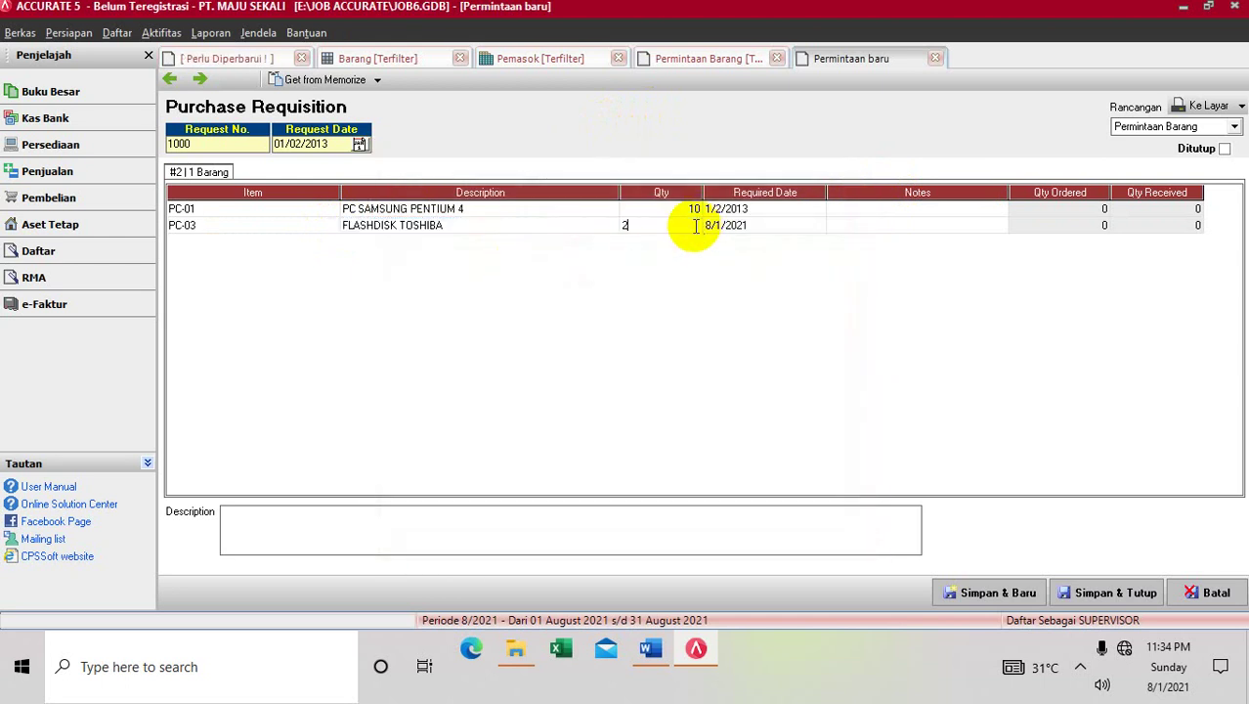
pyautogui.write('0')
pyautogui.press('Tab')
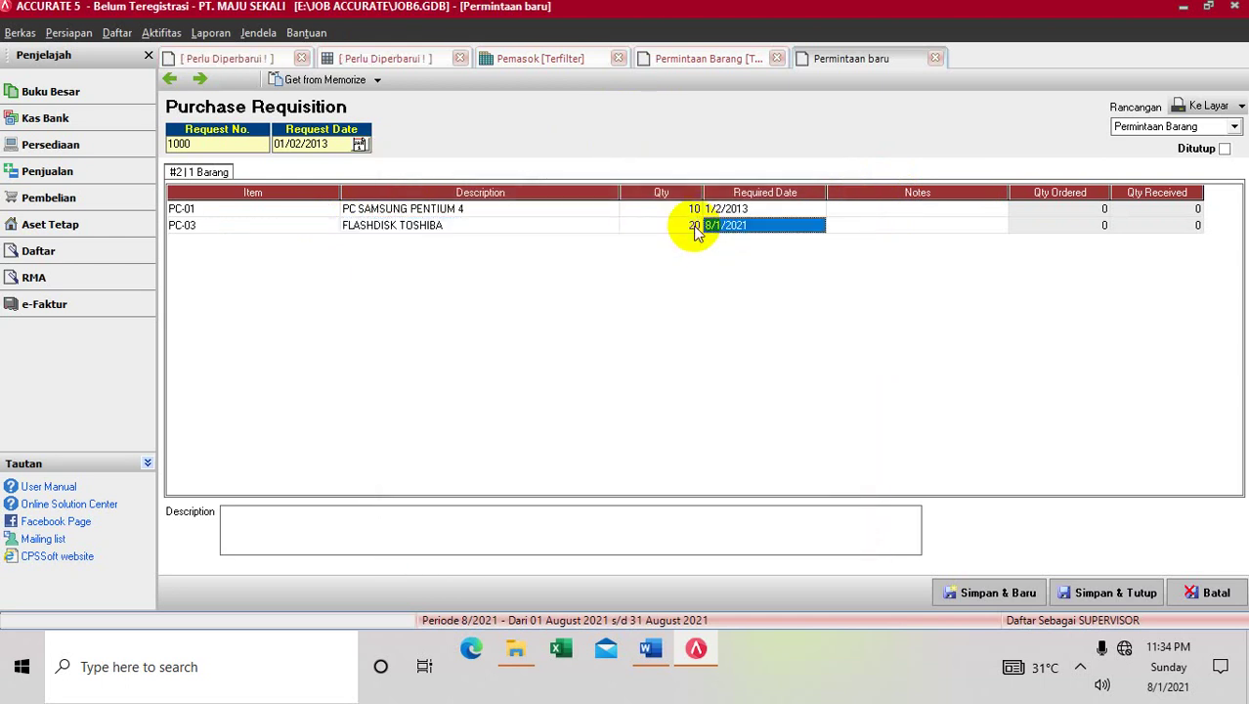
pyautogui.write('0')
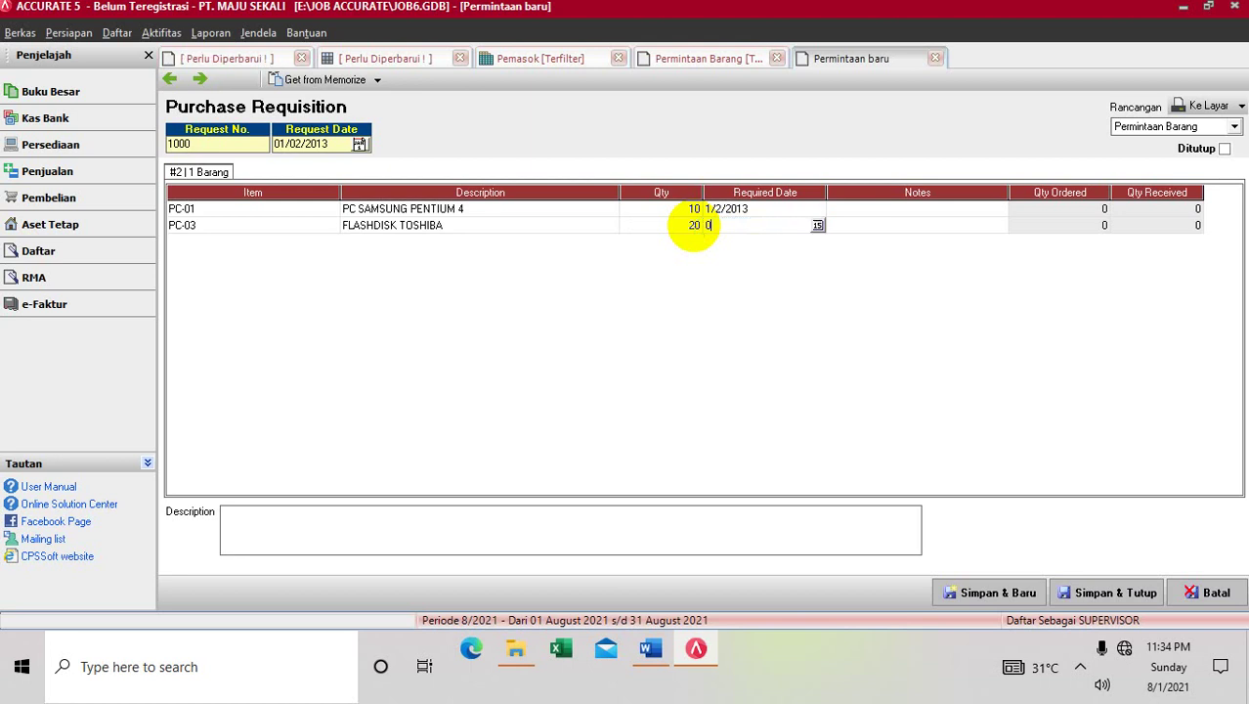
pyautogui.write('1/02/2013')
pyautogui.press('Tab')
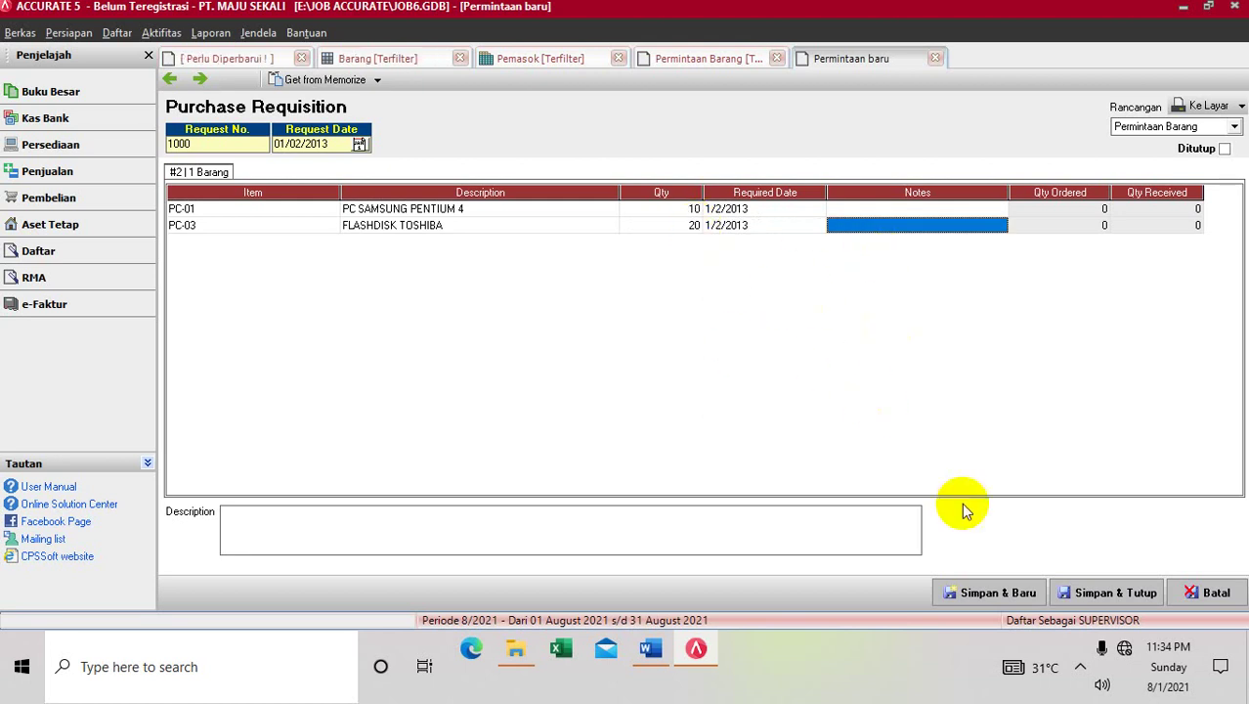
# Save requisition 1000, list requisitions from 01/01/2013, and reopen request 1000
pyautogui.click(1095, 594)
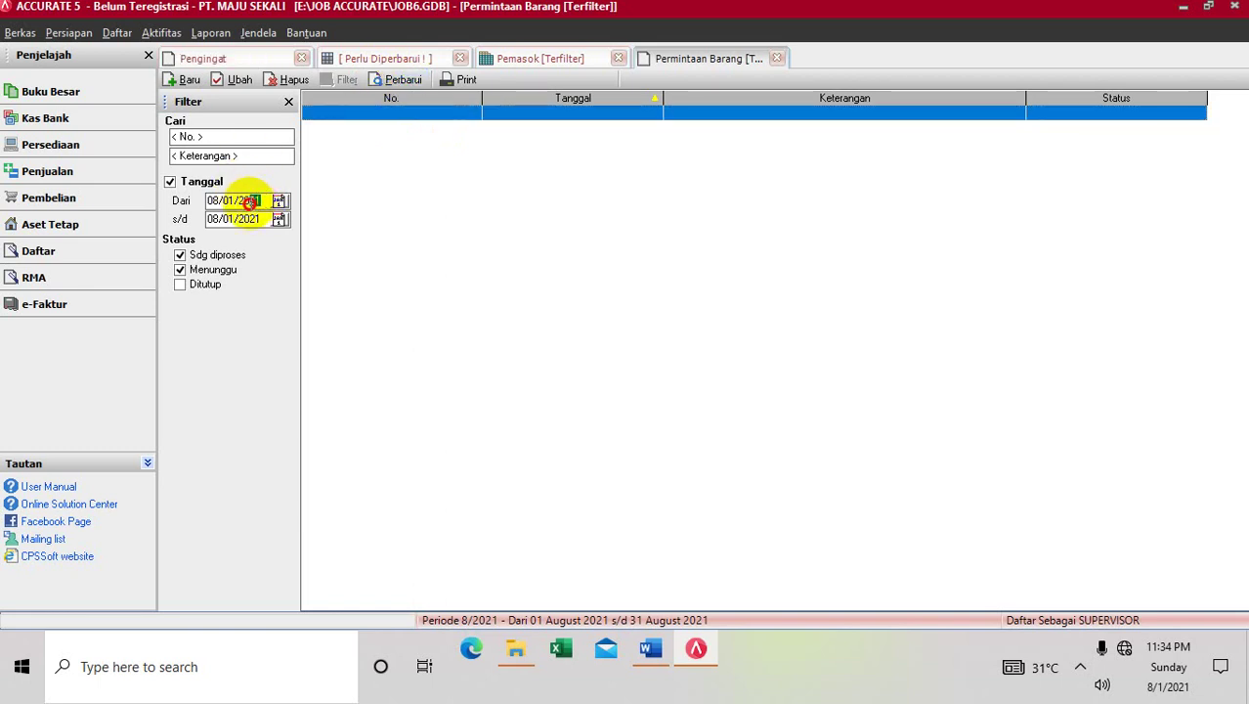
pyautogui.click(254, 201)
pyautogui.write('13')
pyautogui.moveTo(235, 201); pyautogui.dragTo(207, 201)
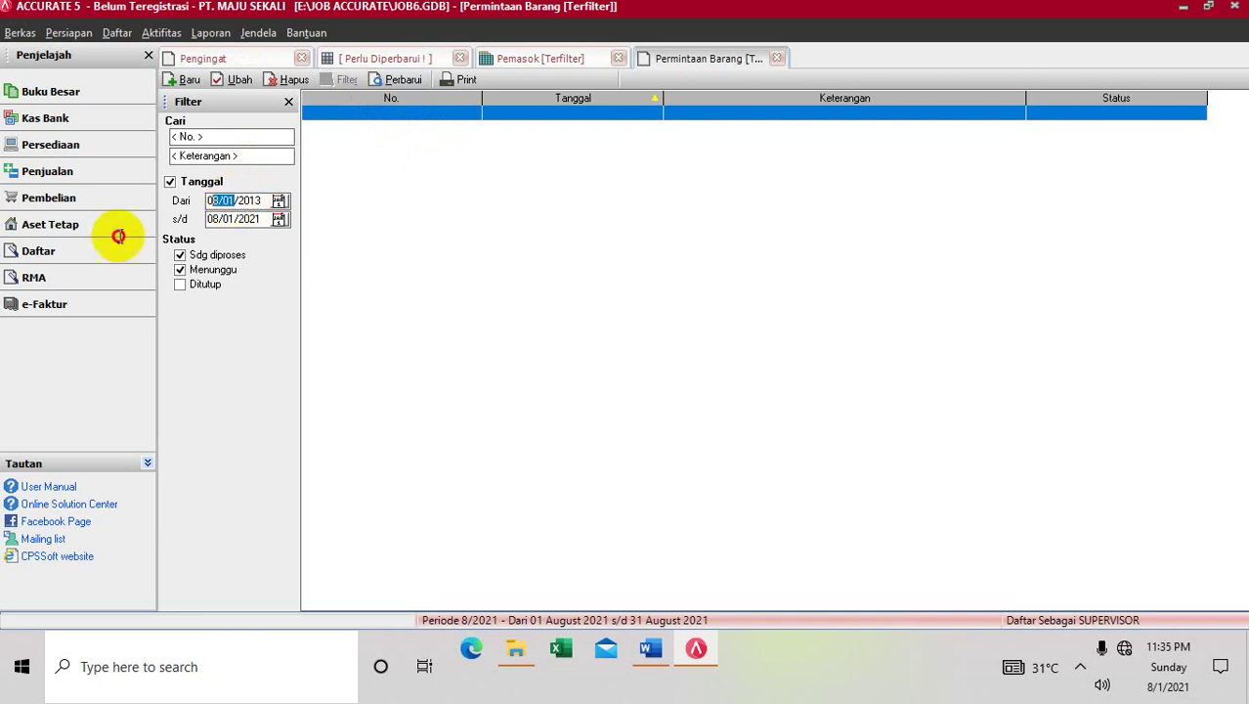
pyautogui.write('010')
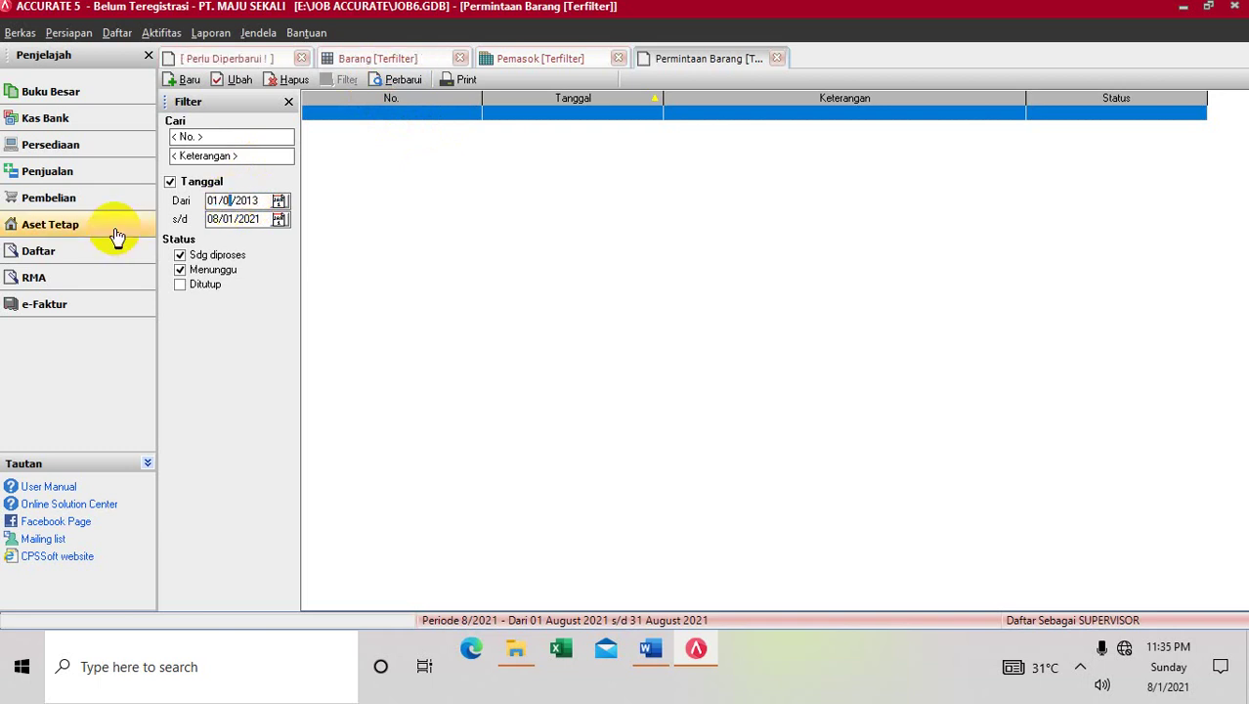
pyautogui.click(402, 80)
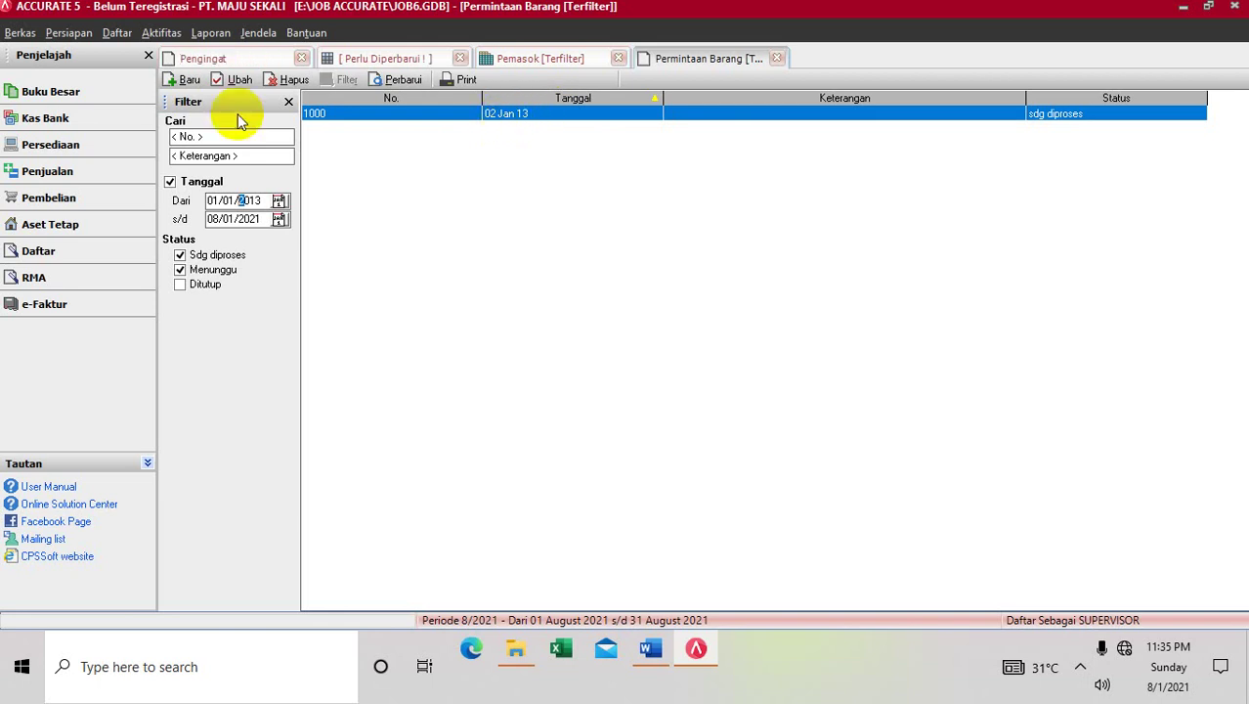
pyautogui.click(237, 79)
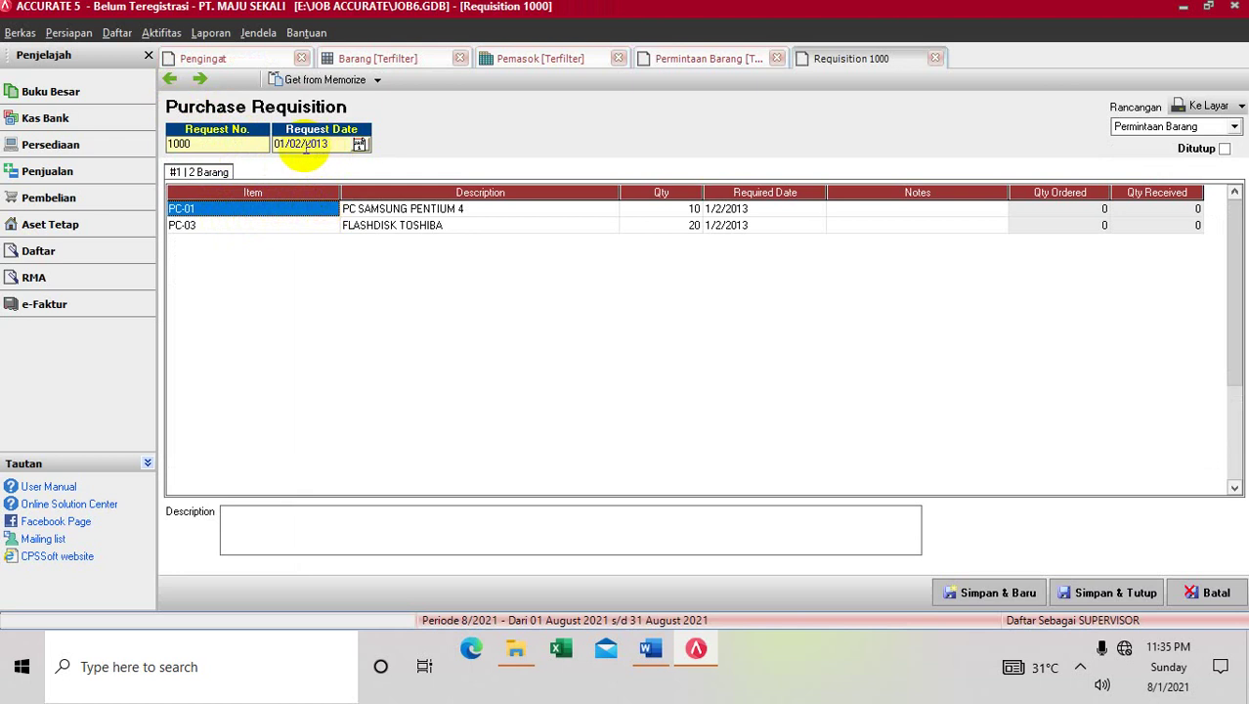
# Set the request date and both rows' required dates to 02/01/2013, then save
pyautogui.moveTo(309, 144); pyautogui.dragTo(261, 152)
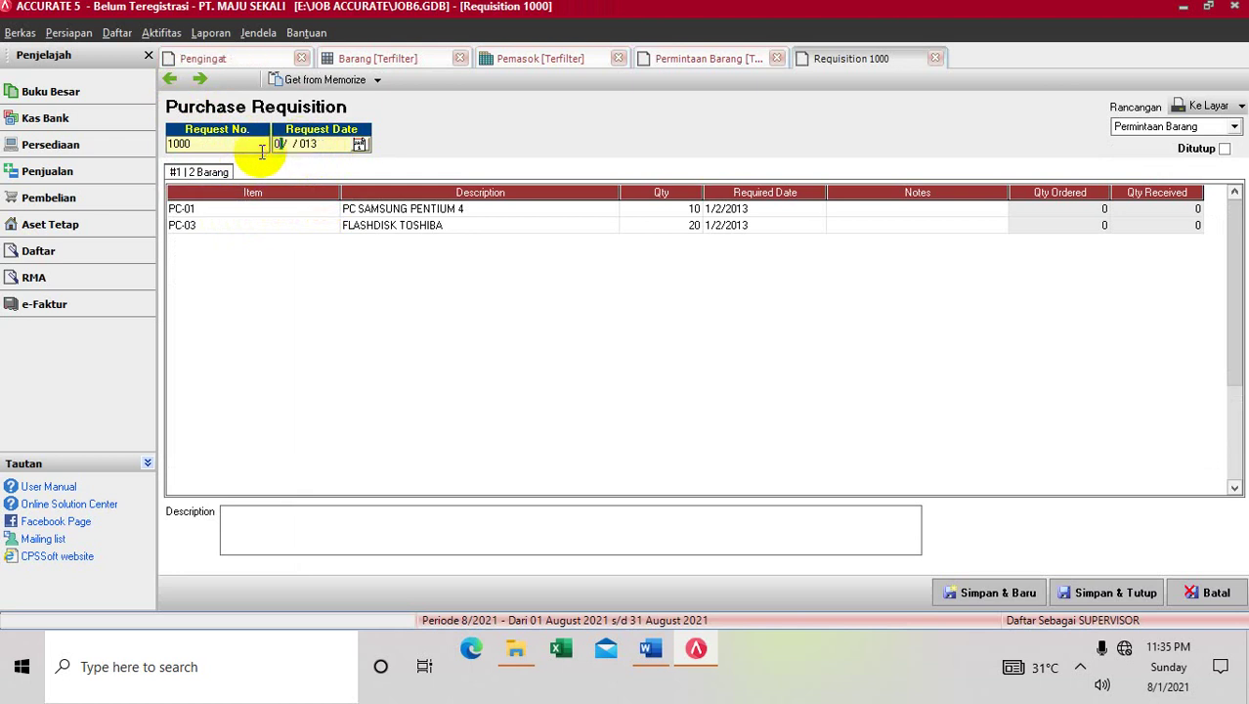
pyautogui.write('02/01')
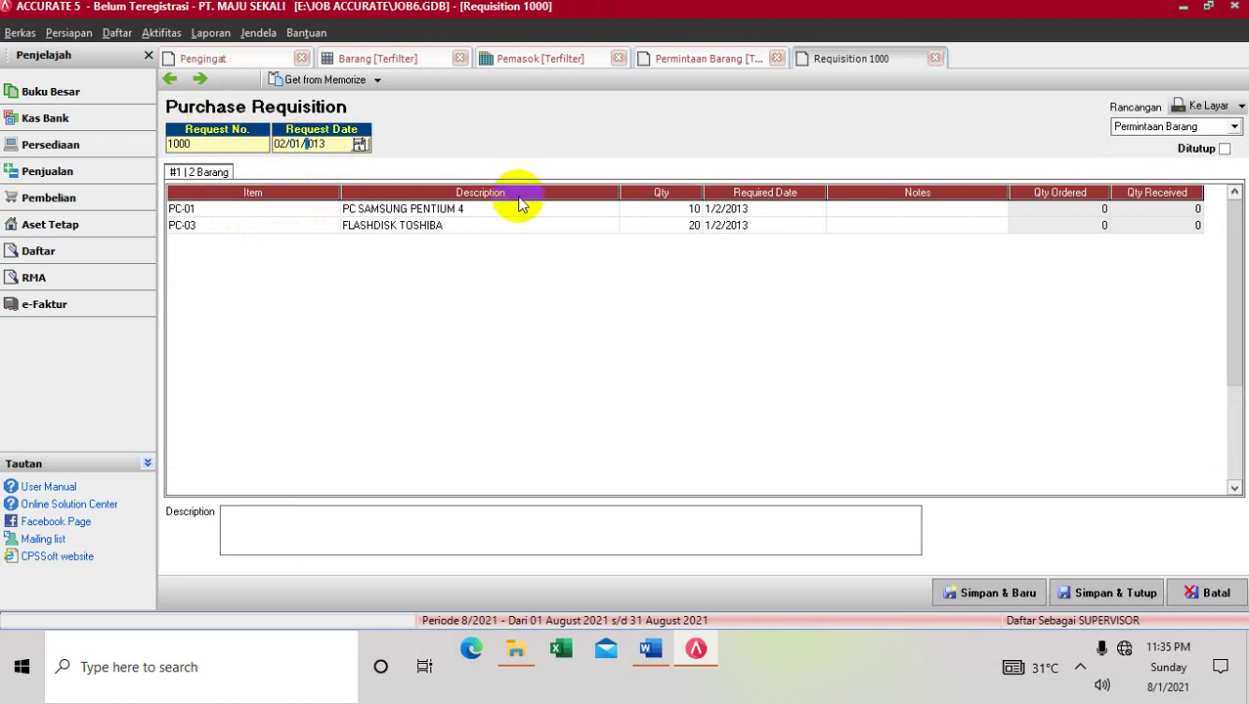
pyautogui.click(714, 210)
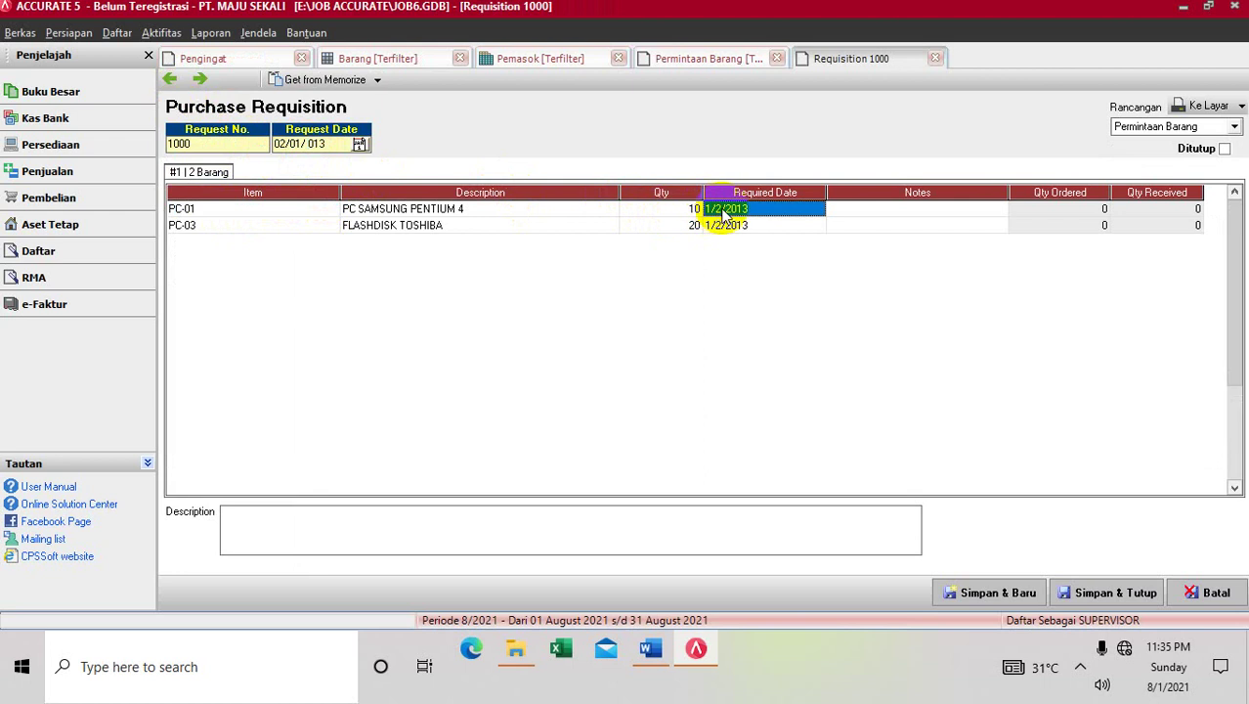
pyautogui.click(723, 210)
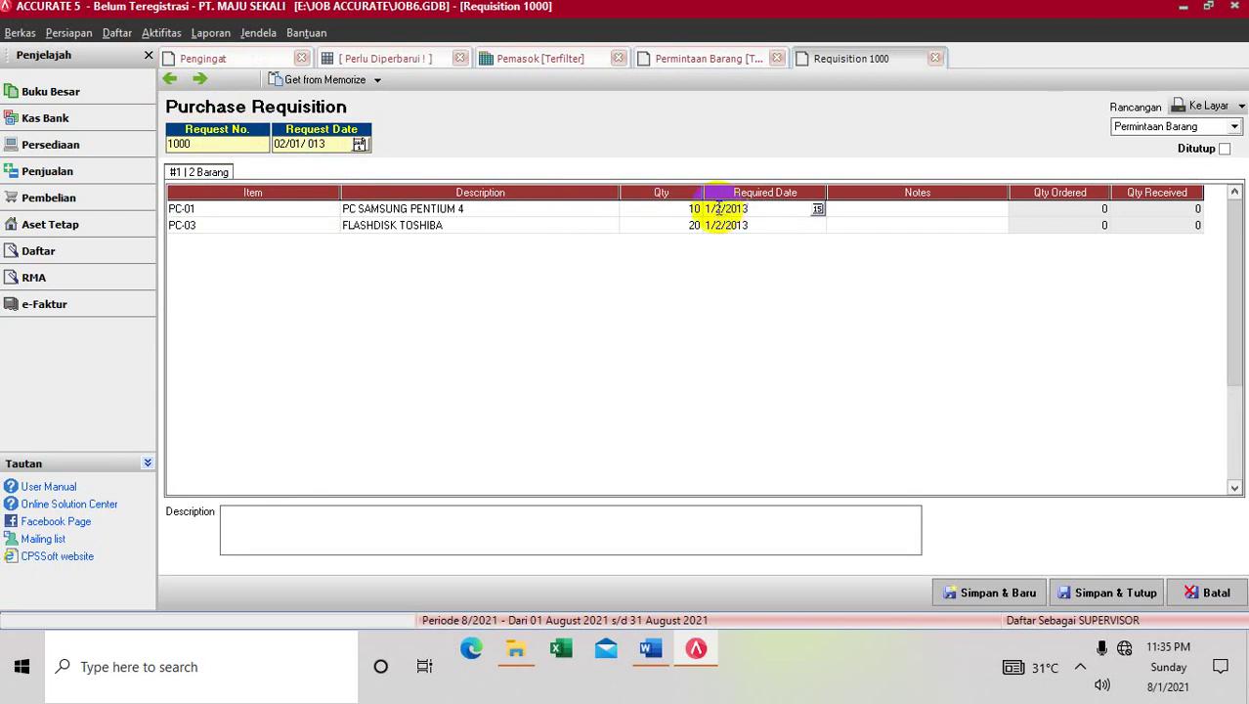
pyautogui.moveTo(726, 209); pyautogui.dragTo(683, 224)
pyautogui.write('0')
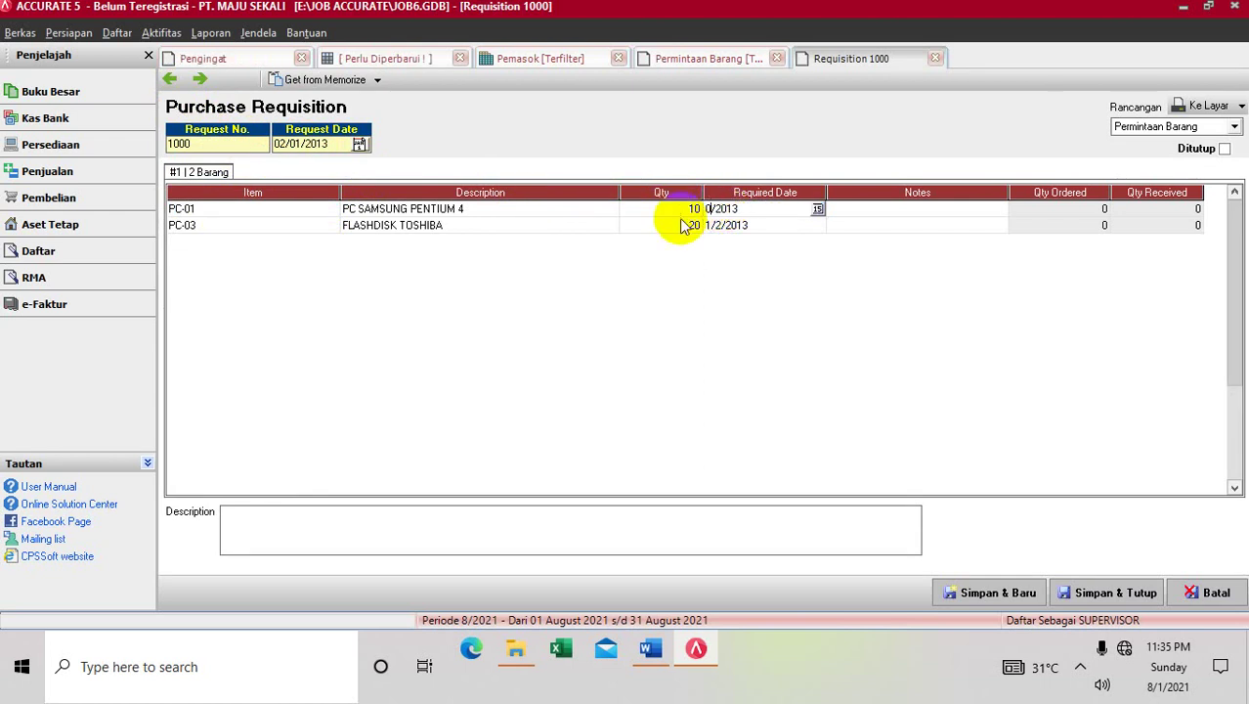
pyautogui.write('2/08')
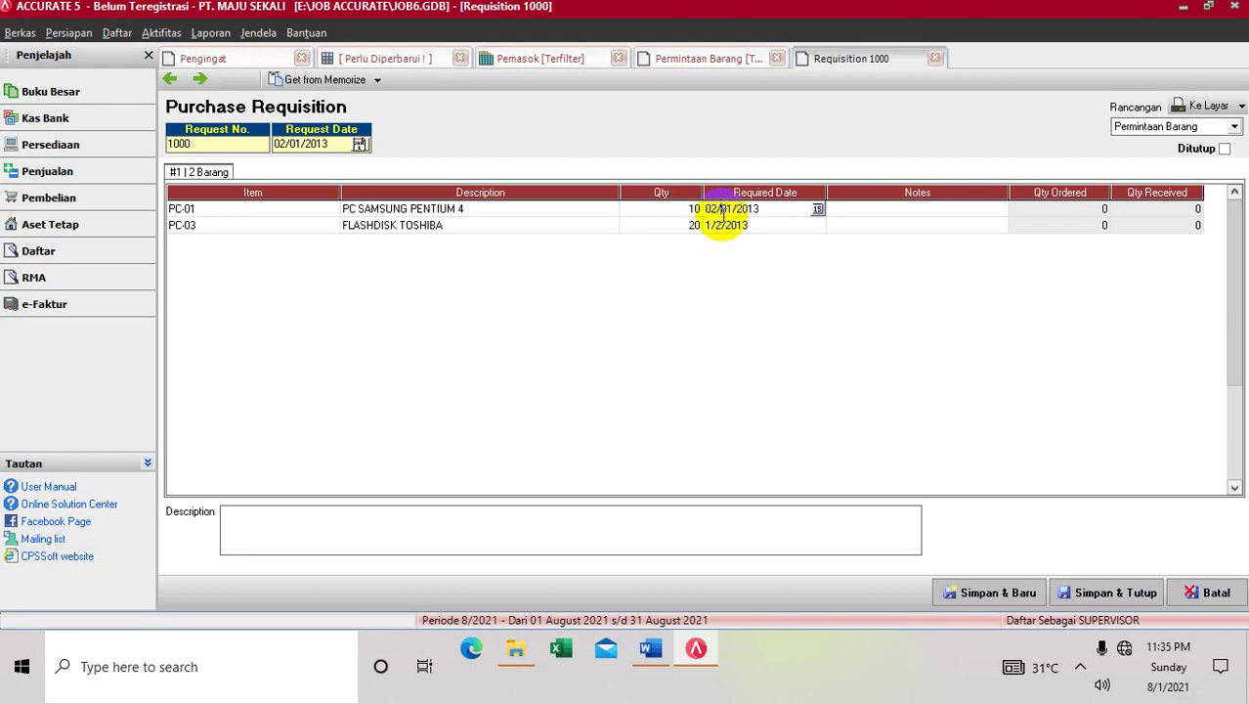
pyautogui.click(723, 224)
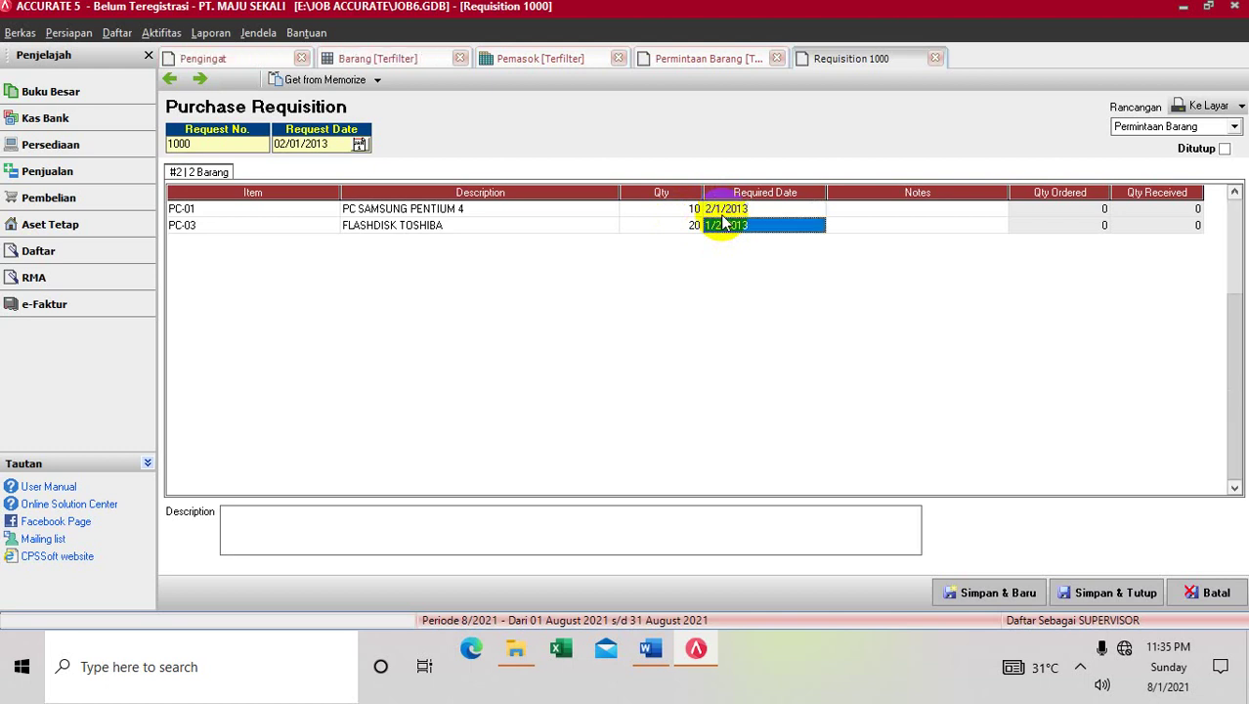
pyautogui.write('02/')
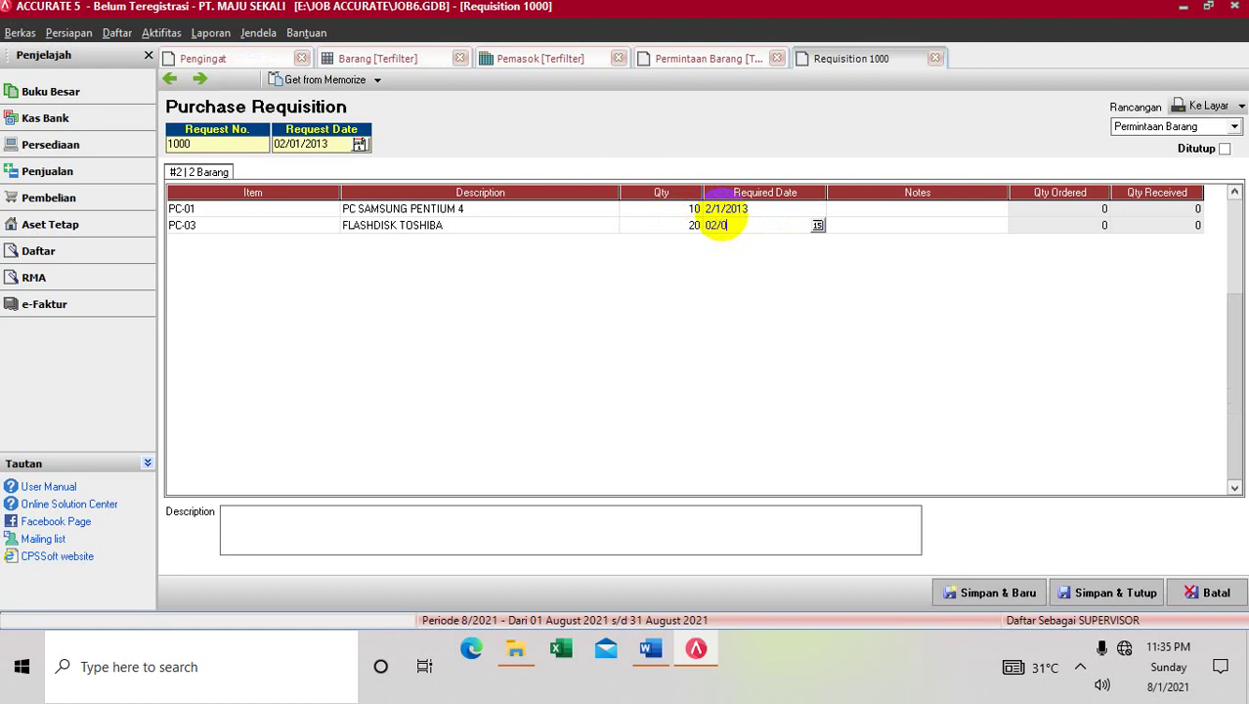
pyautogui.write('01/2013')
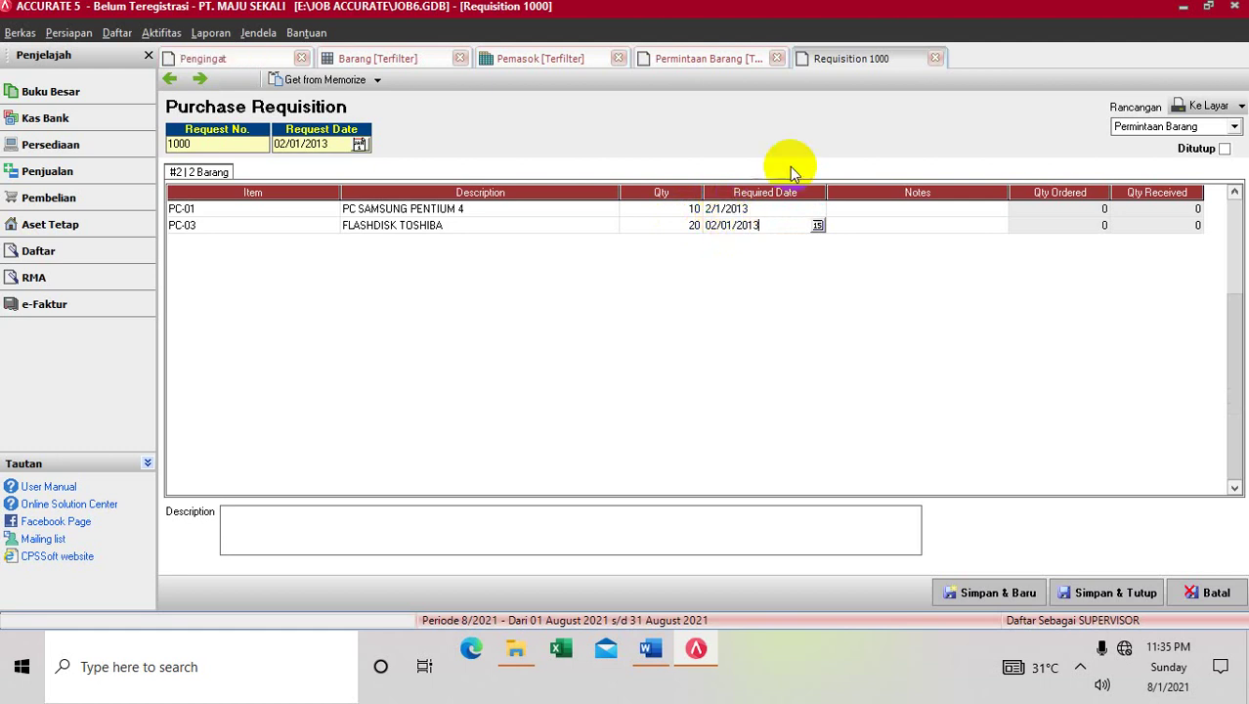
pyautogui.click(905, 226)
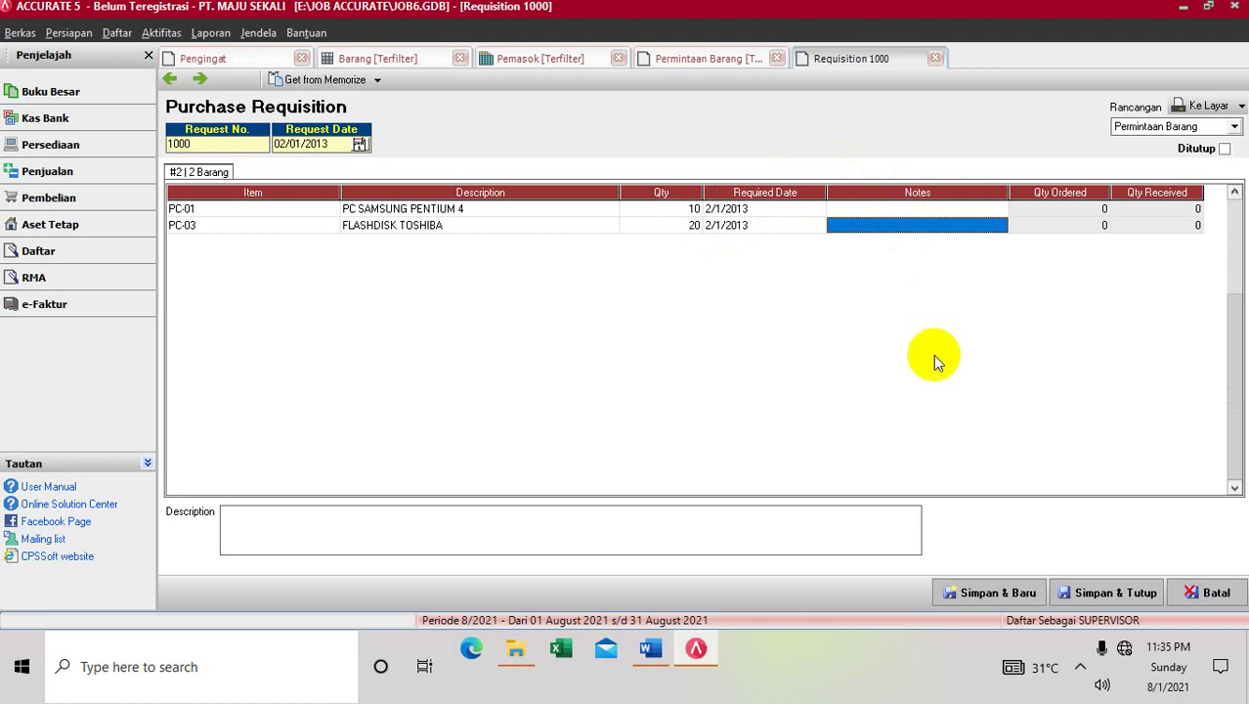
pyautogui.click(1105, 594)
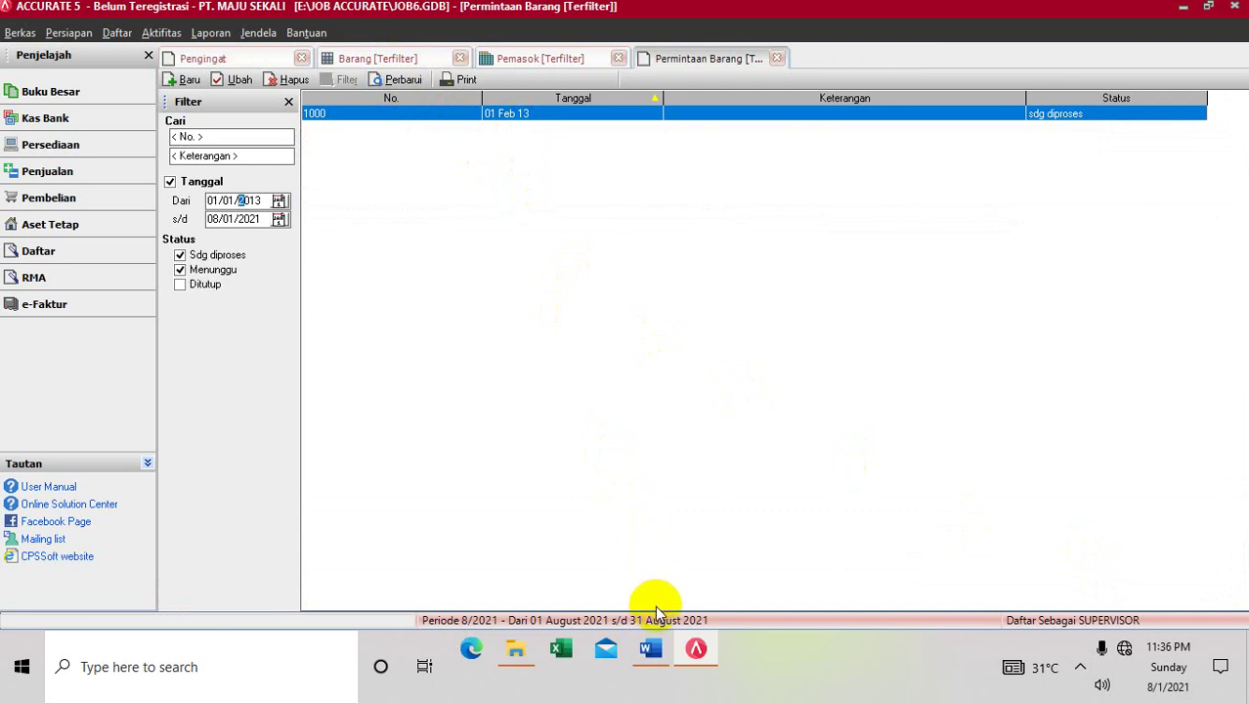
pyautogui.click(650, 650)
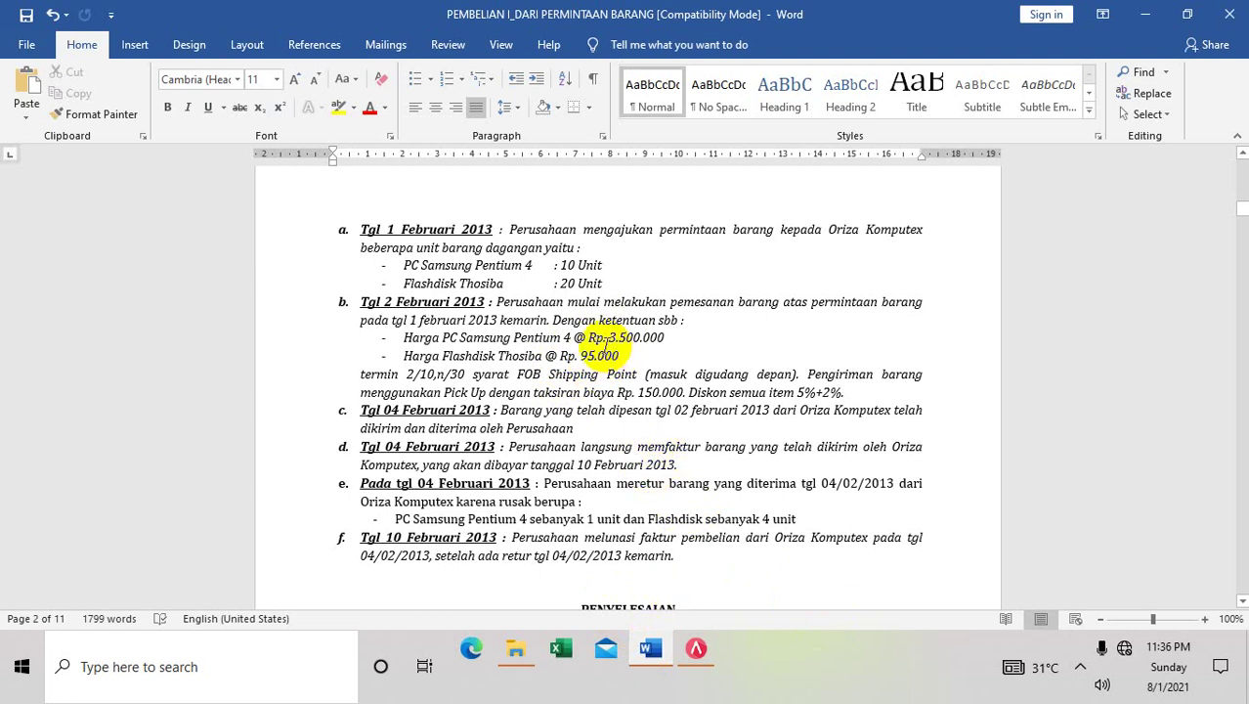
# Return from the Word case instructions to Accurate's requisition list
pyautogui.click(696, 650)
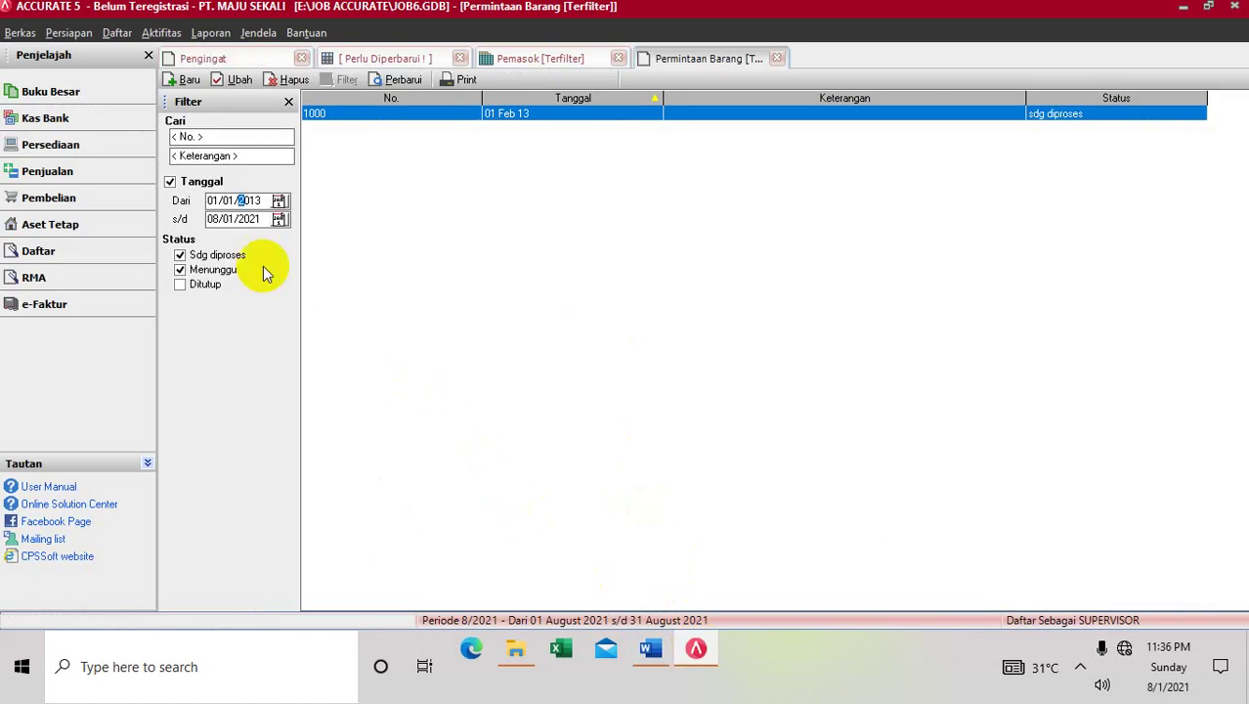
# Start a new purchase order from the Pesanan Pembelian list
pyautogui.click(116, 32)
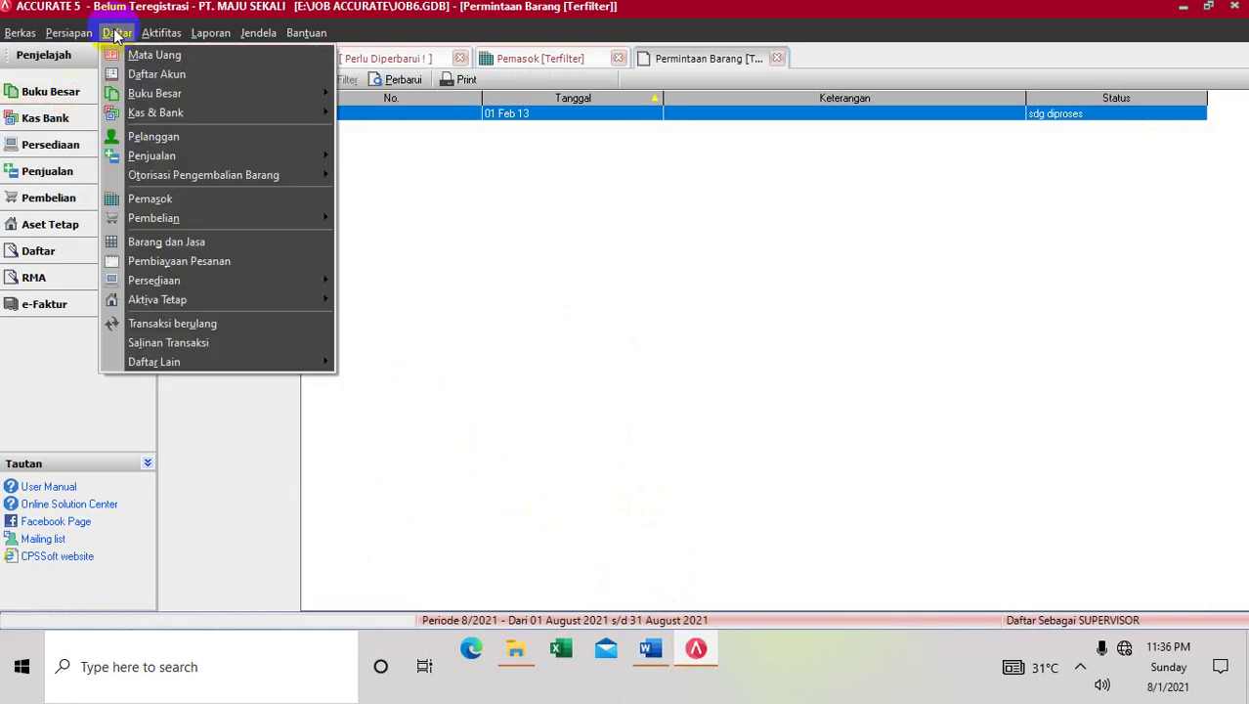
pyautogui.moveTo(137, 159)
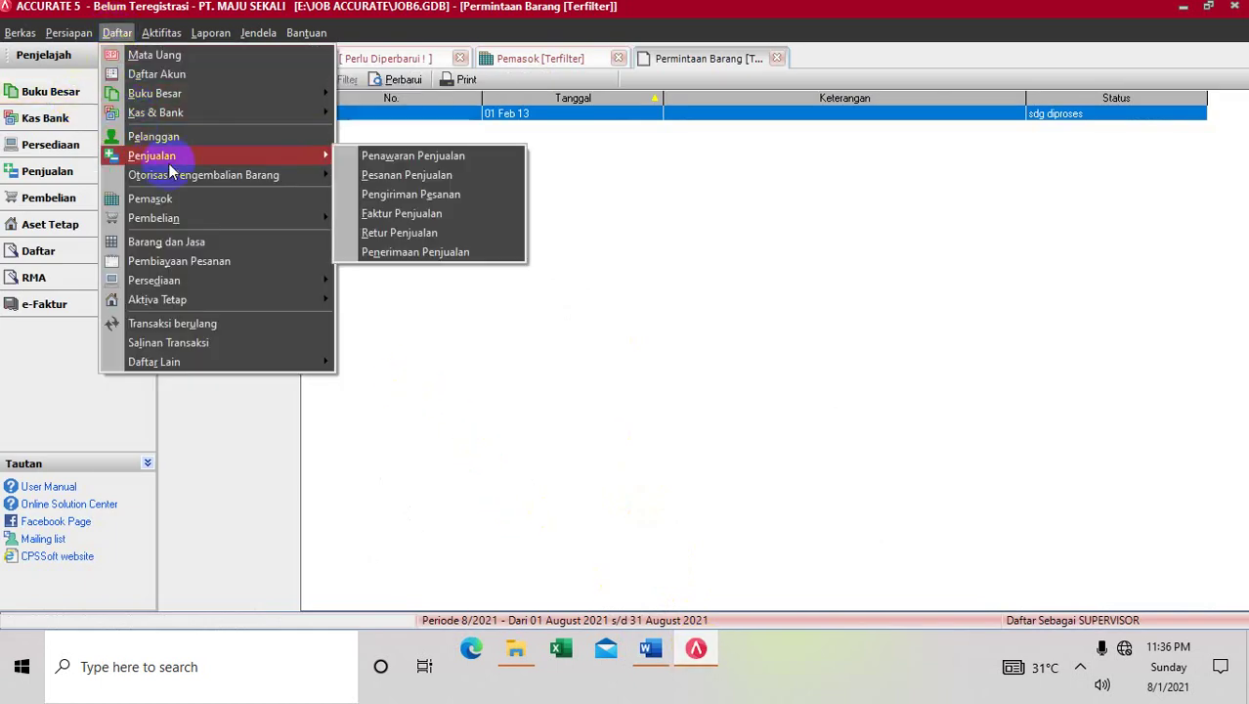
pyautogui.moveTo(324, 216)
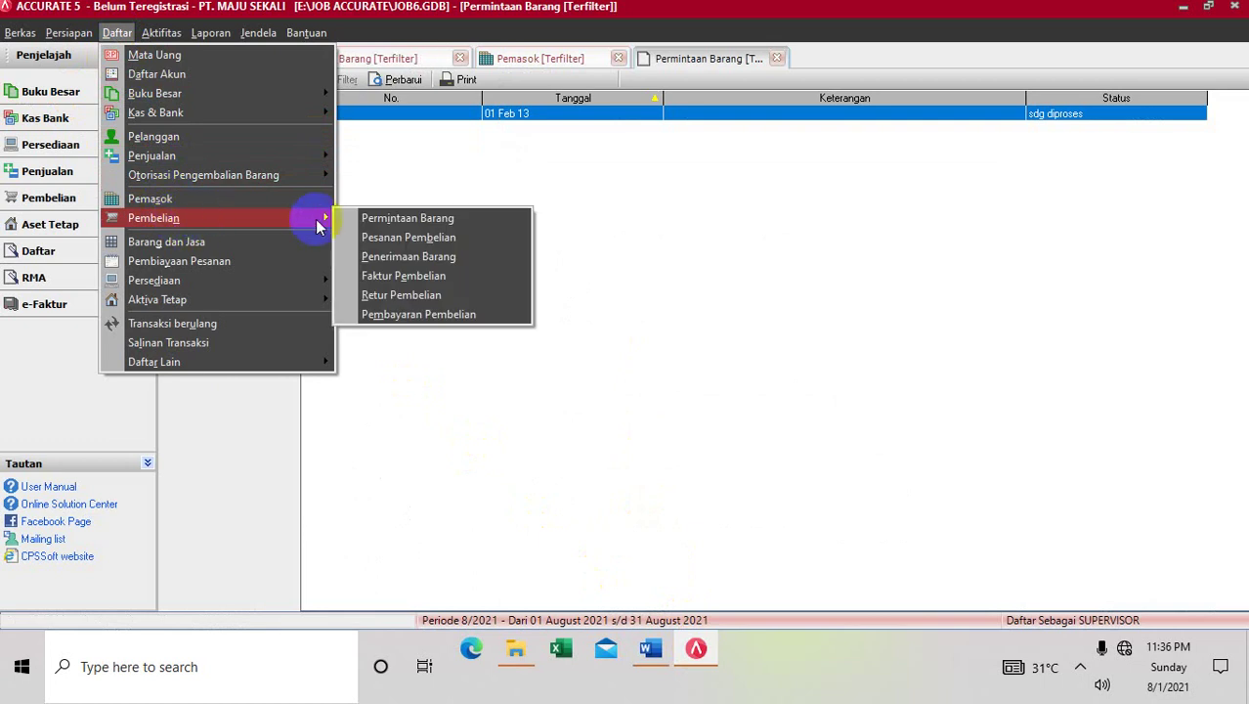
pyautogui.click(387, 237)
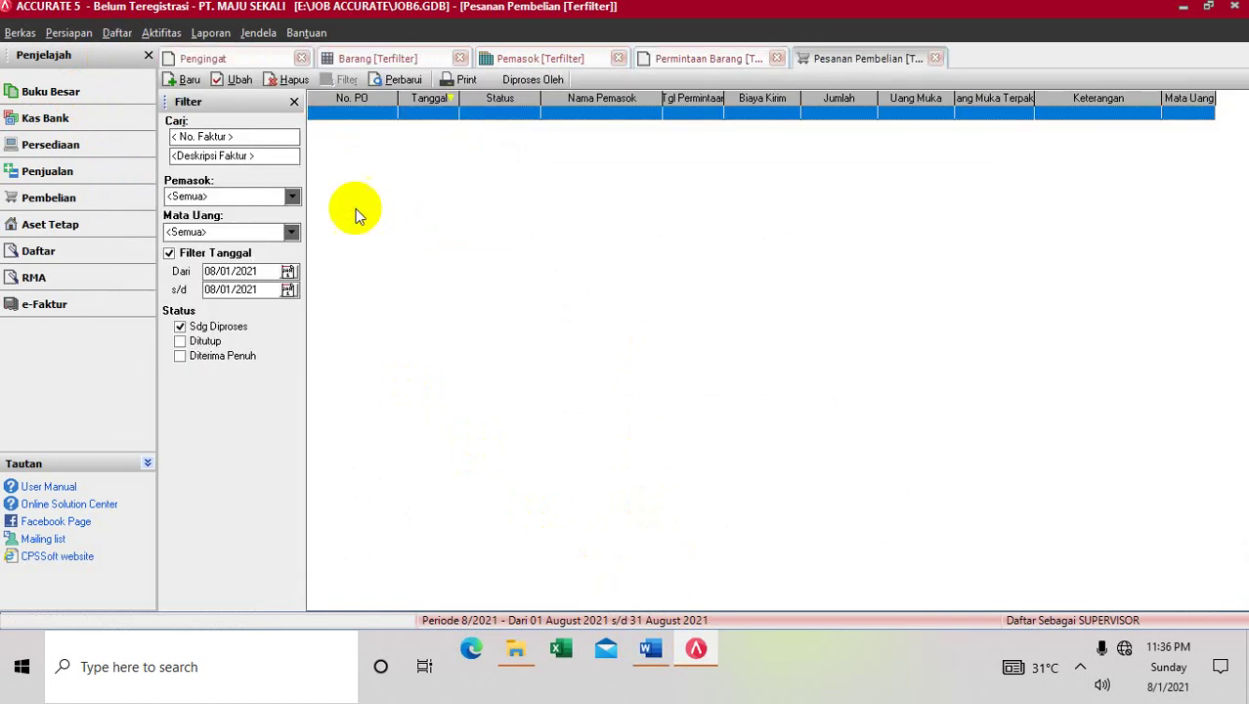
pyautogui.click(195, 82)
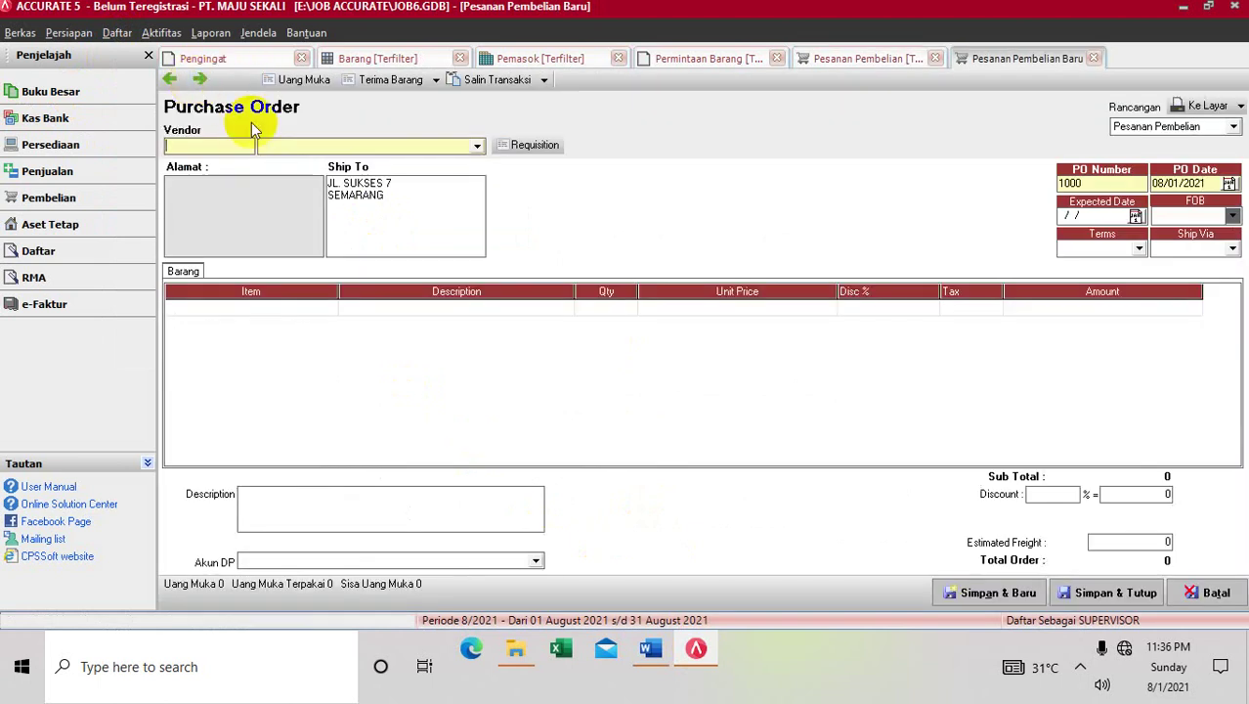
# Choose vendor ORIZA KOMPUTER and set the PO and expected dates to 02/02/2013
pyautogui.click(478, 147)
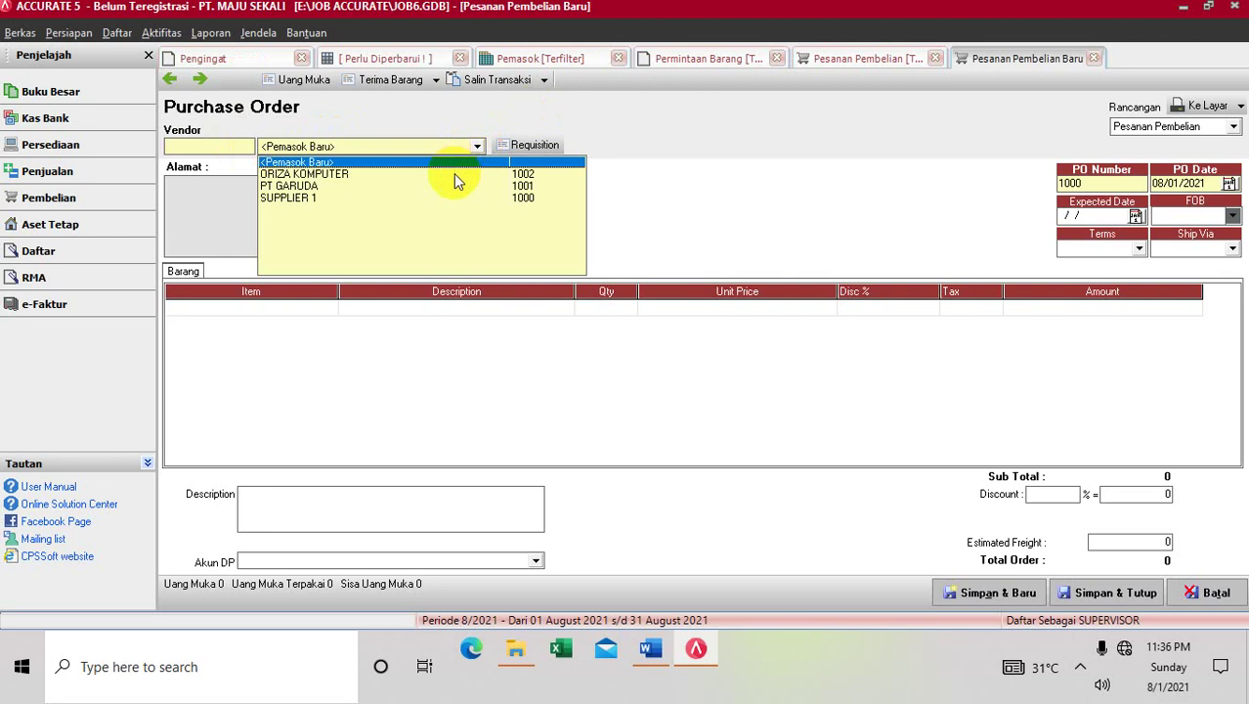
pyautogui.click(455, 174)
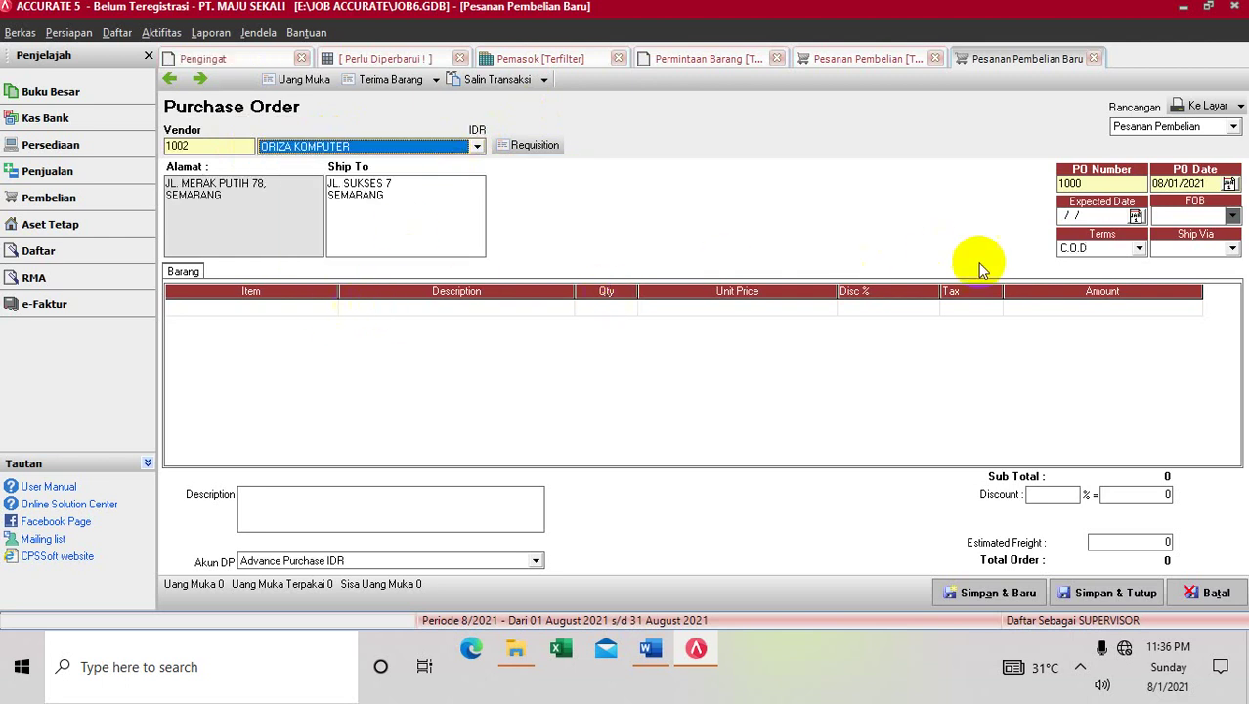
pyautogui.click(1176, 183)
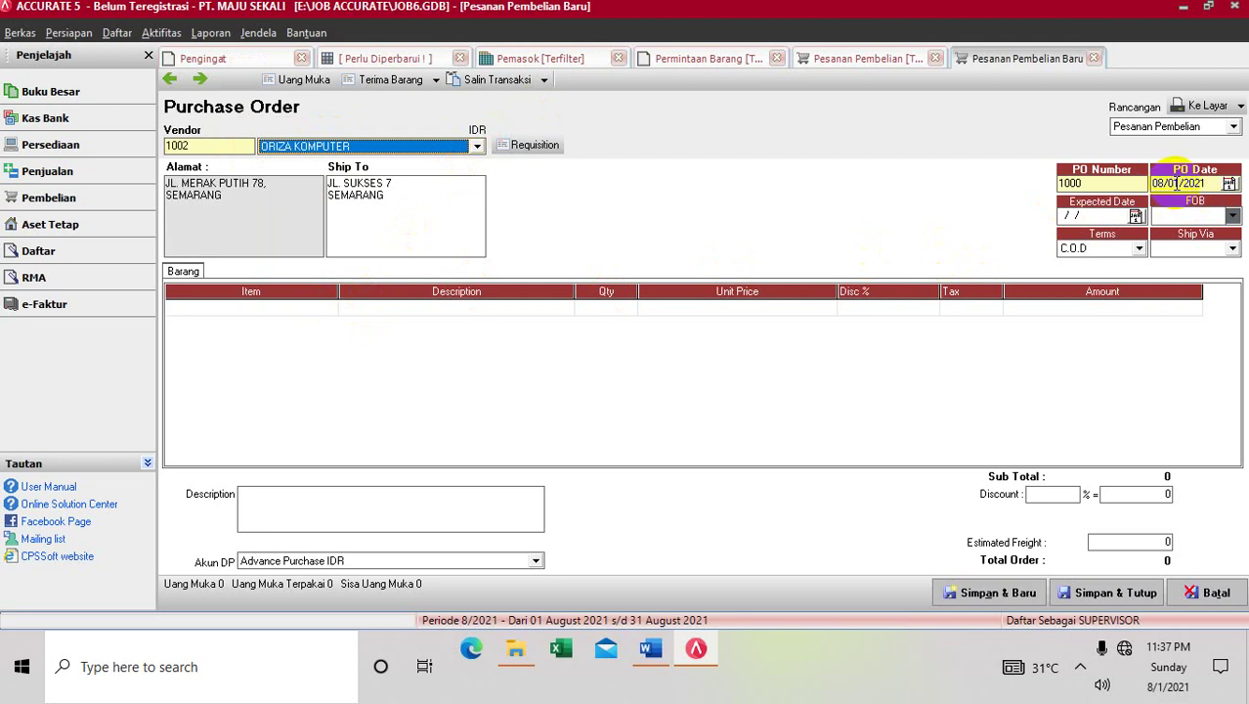
pyautogui.moveTo(1176, 183); pyautogui.dragTo(1117, 208)
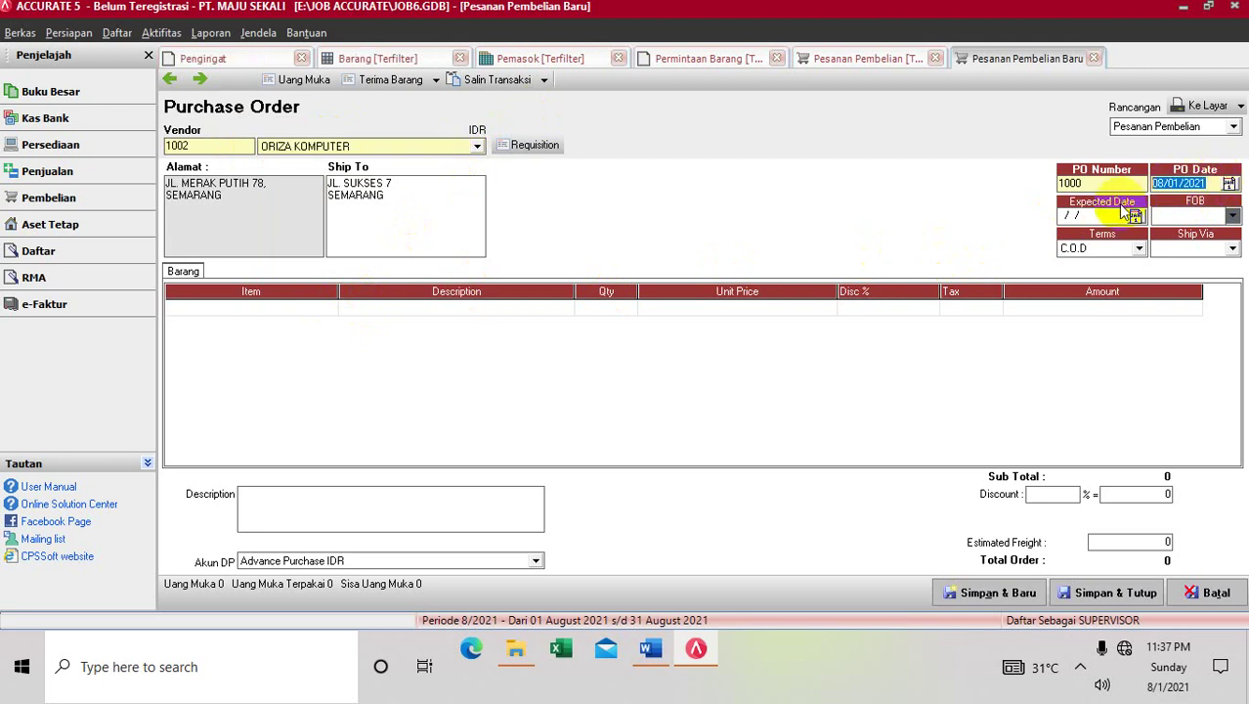
pyautogui.write('02/02/2013')
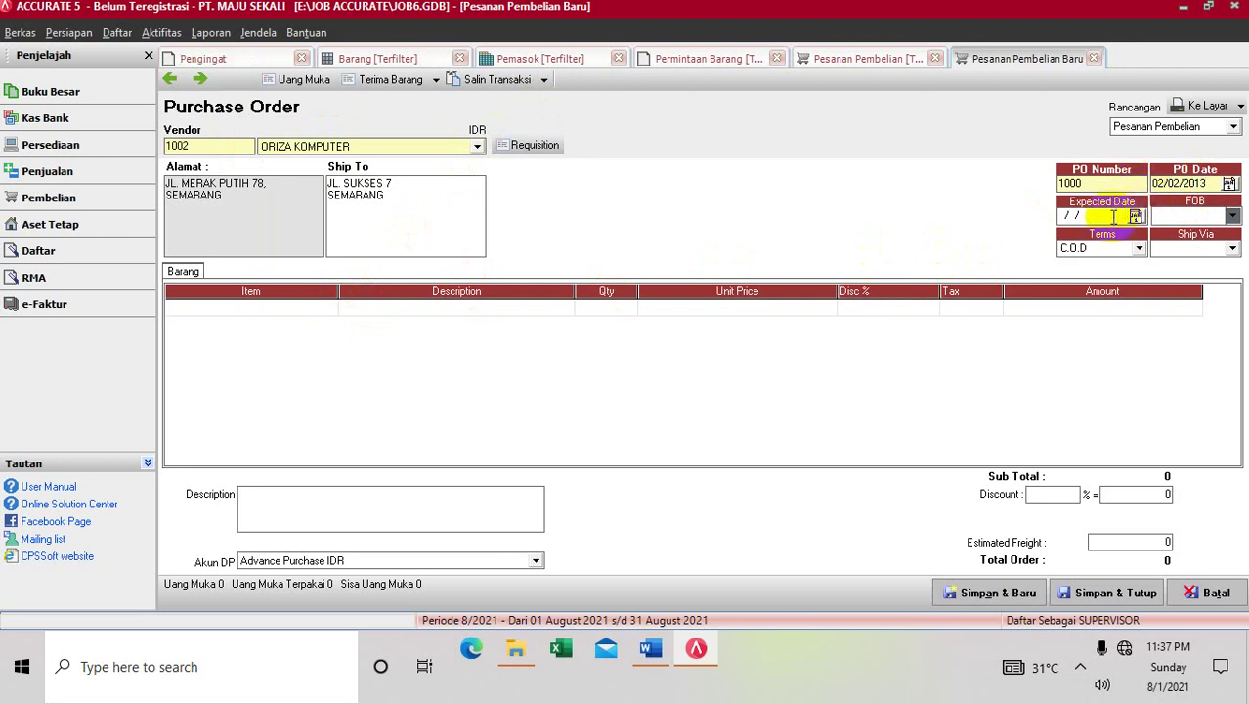
pyautogui.click(1062, 215)
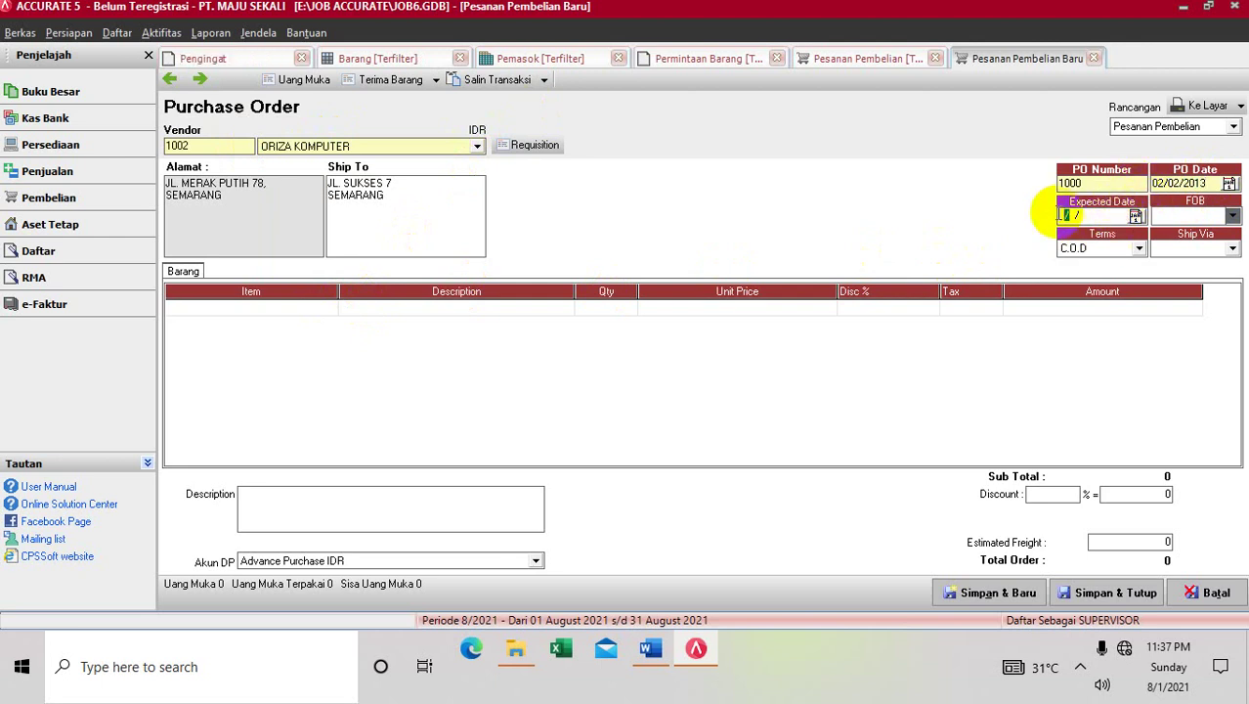
pyautogui.write('0220')
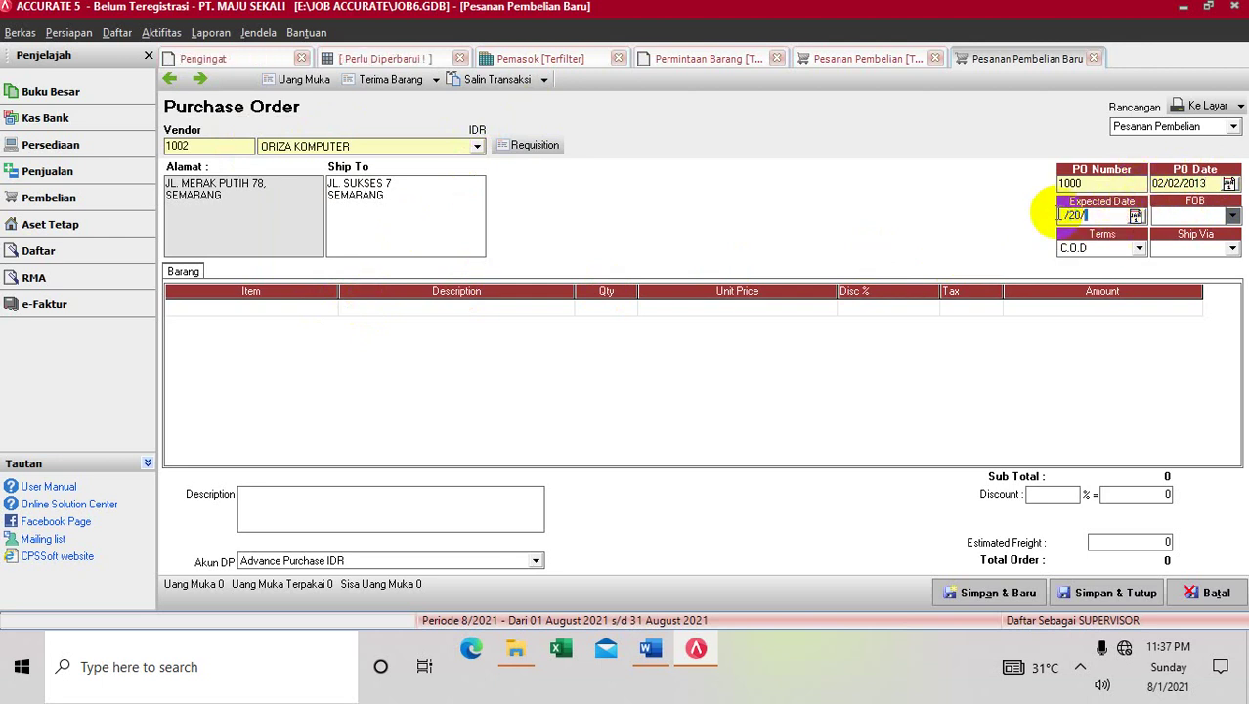
pyautogui.press('BackSpace')
pyautogui.write('02/02/2013')
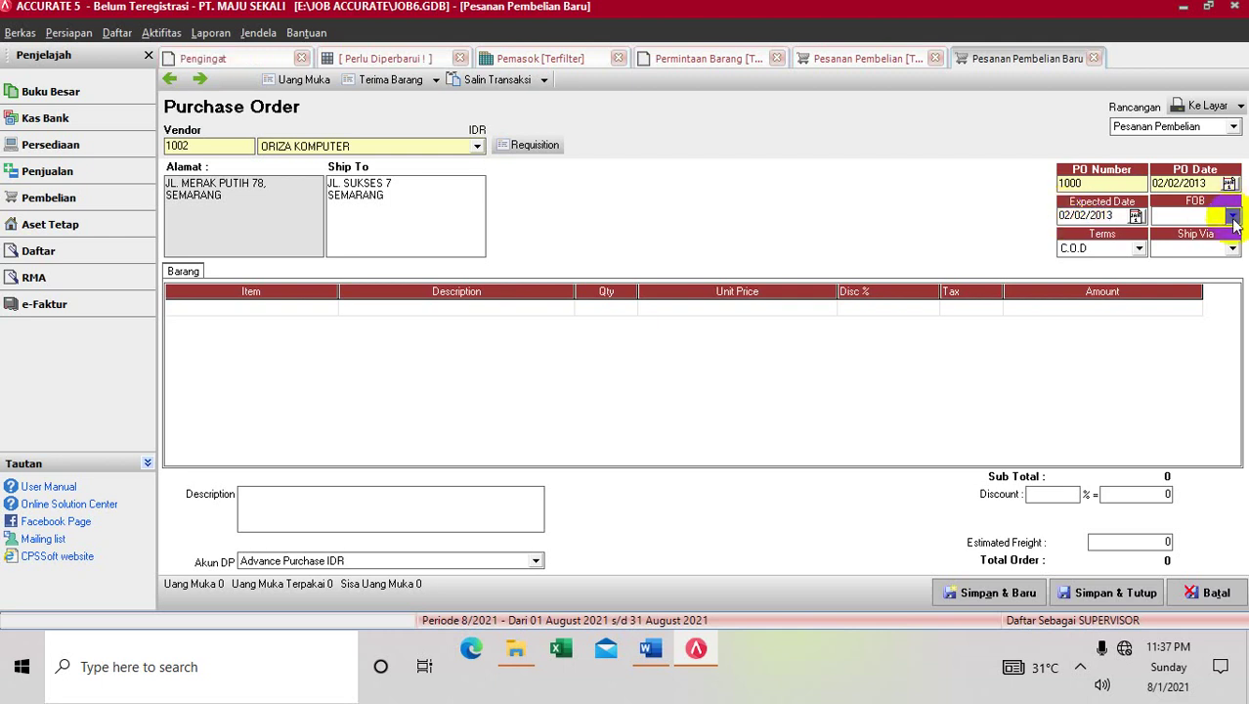
# Set FOB to Shipping Point, terms to 2/10 n/30, and ship via PICK UP
pyautogui.click(1233, 216)
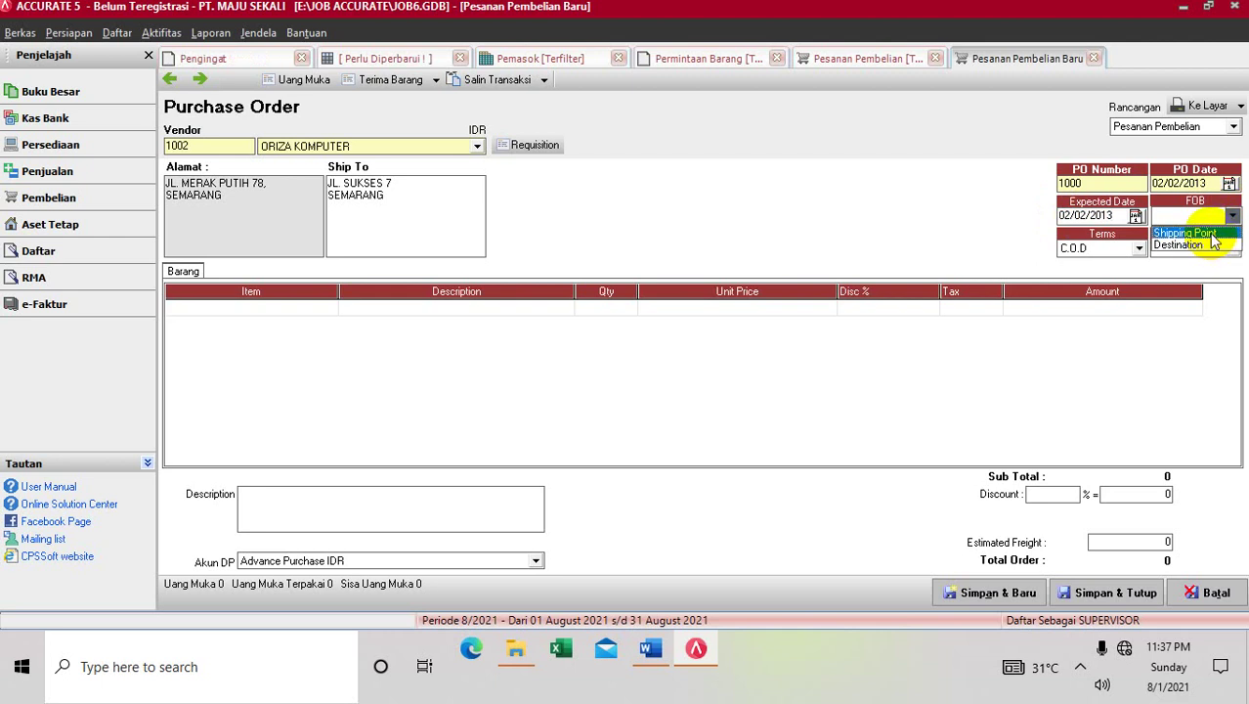
pyautogui.click(1201, 232)
pyautogui.click(1140, 248)
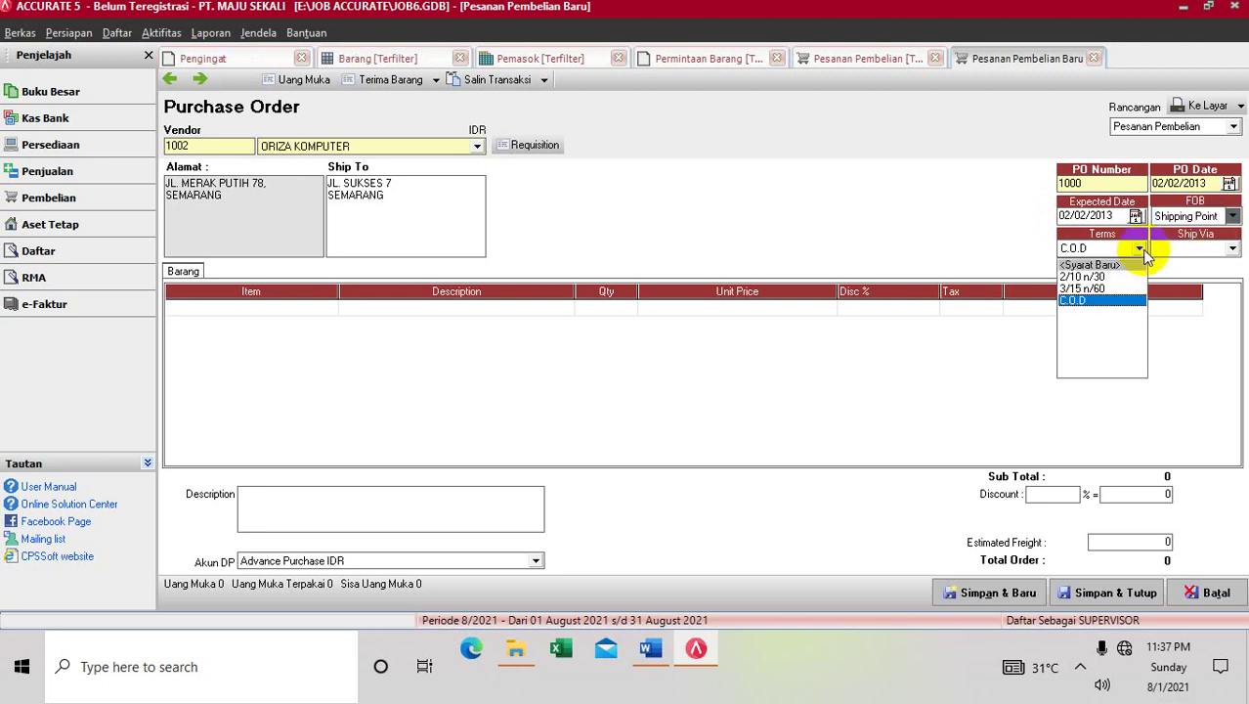
pyautogui.click(649, 647)
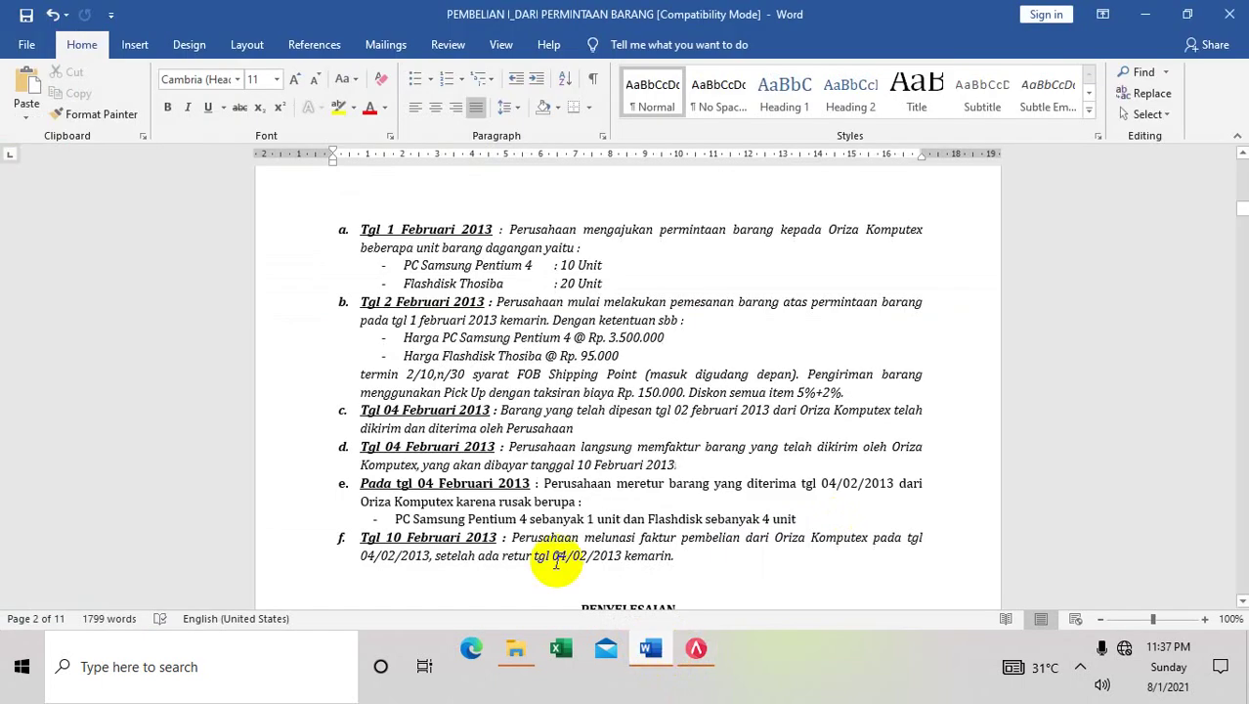
pyautogui.click(696, 650)
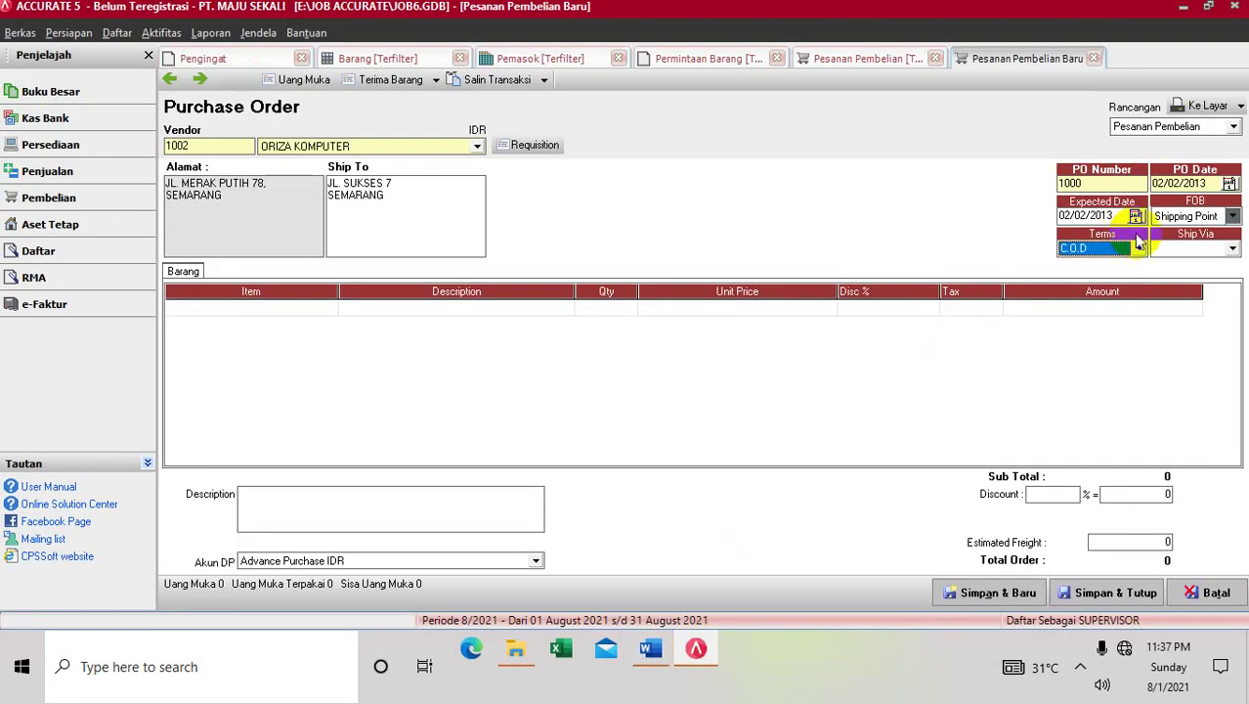
pyautogui.click(1139, 249)
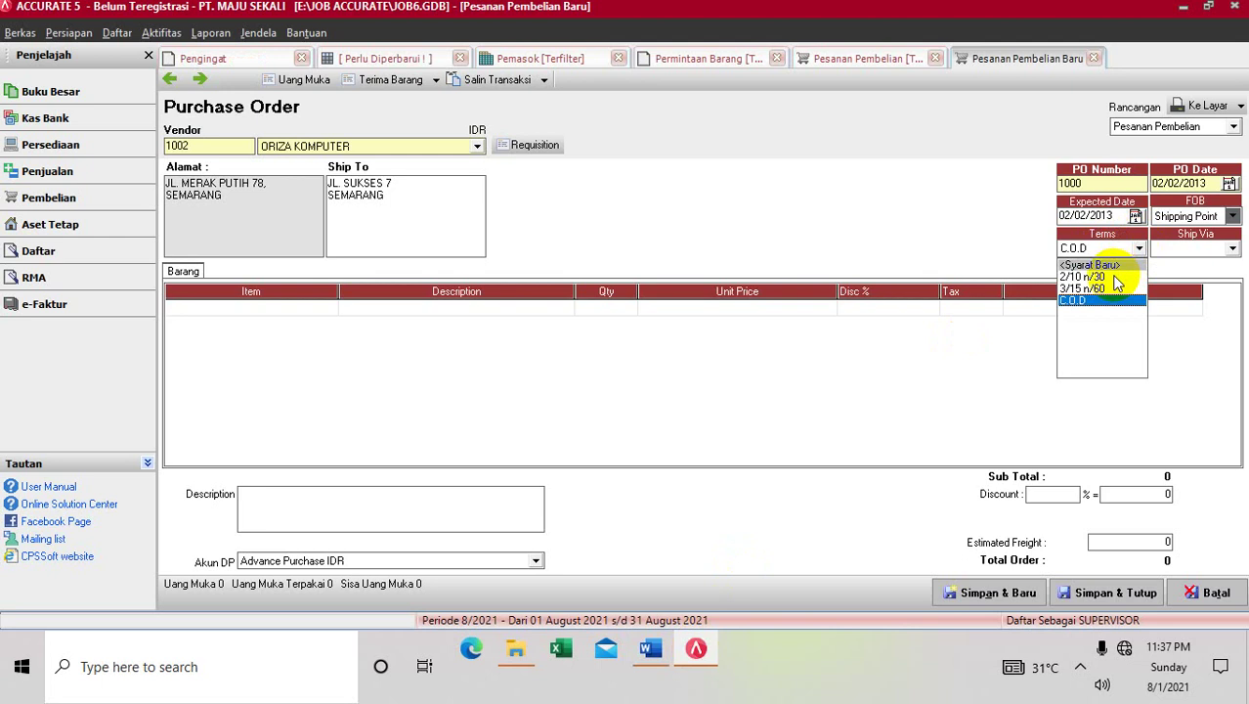
pyautogui.click(1114, 278)
pyautogui.click(1233, 250)
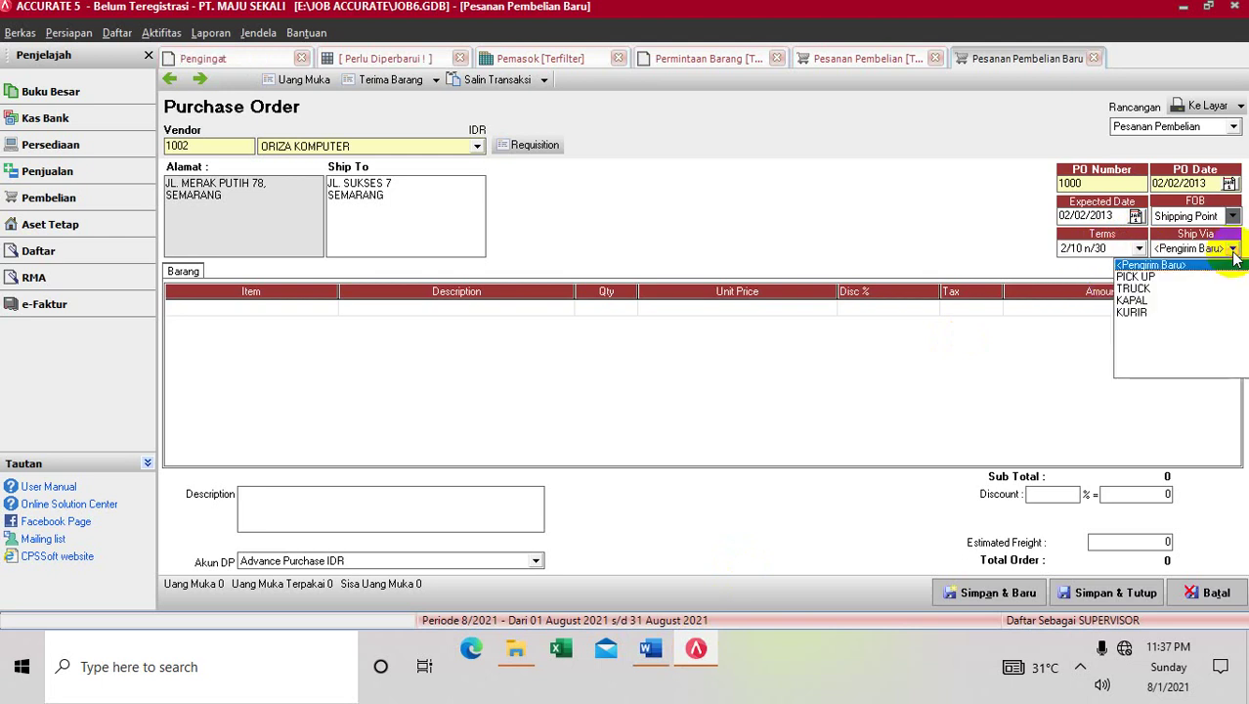
pyautogui.click(1197, 279)
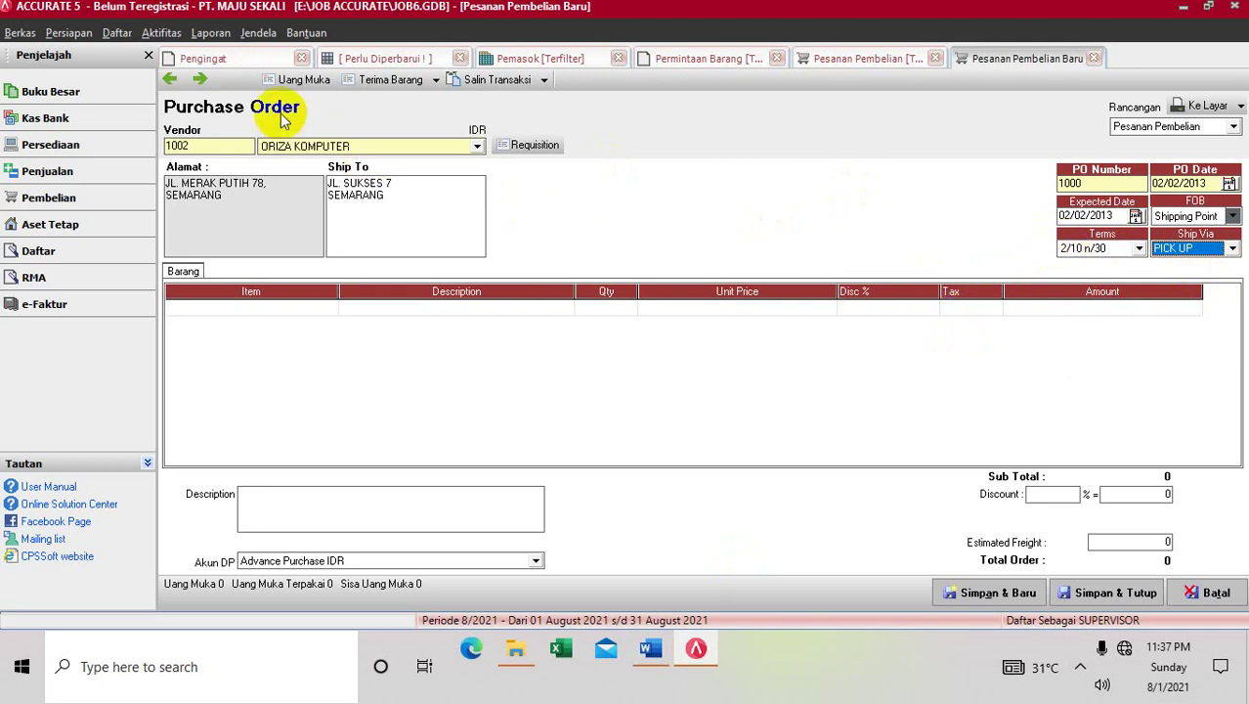
# Add PC-01 PC SAMSUNG PENTIUM 4, quantity 10 at Rp 3,500,000
pyautogui.click(114, 33)
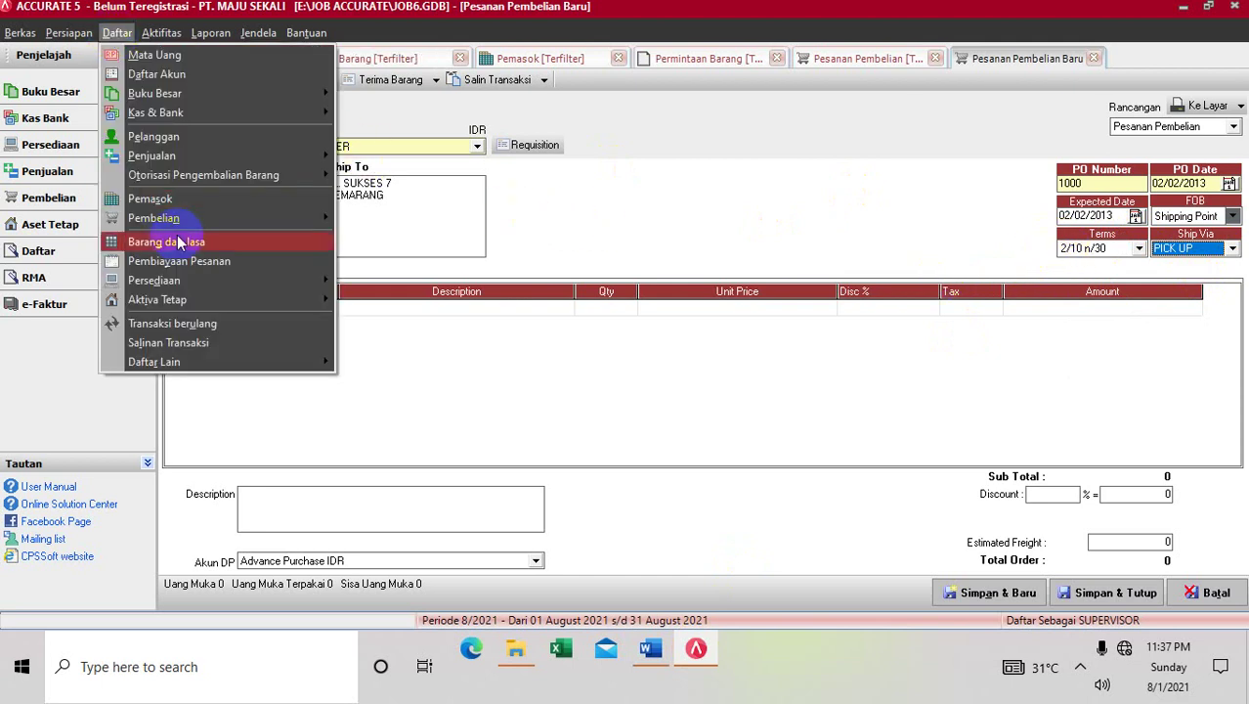
pyautogui.moveTo(217, 360)
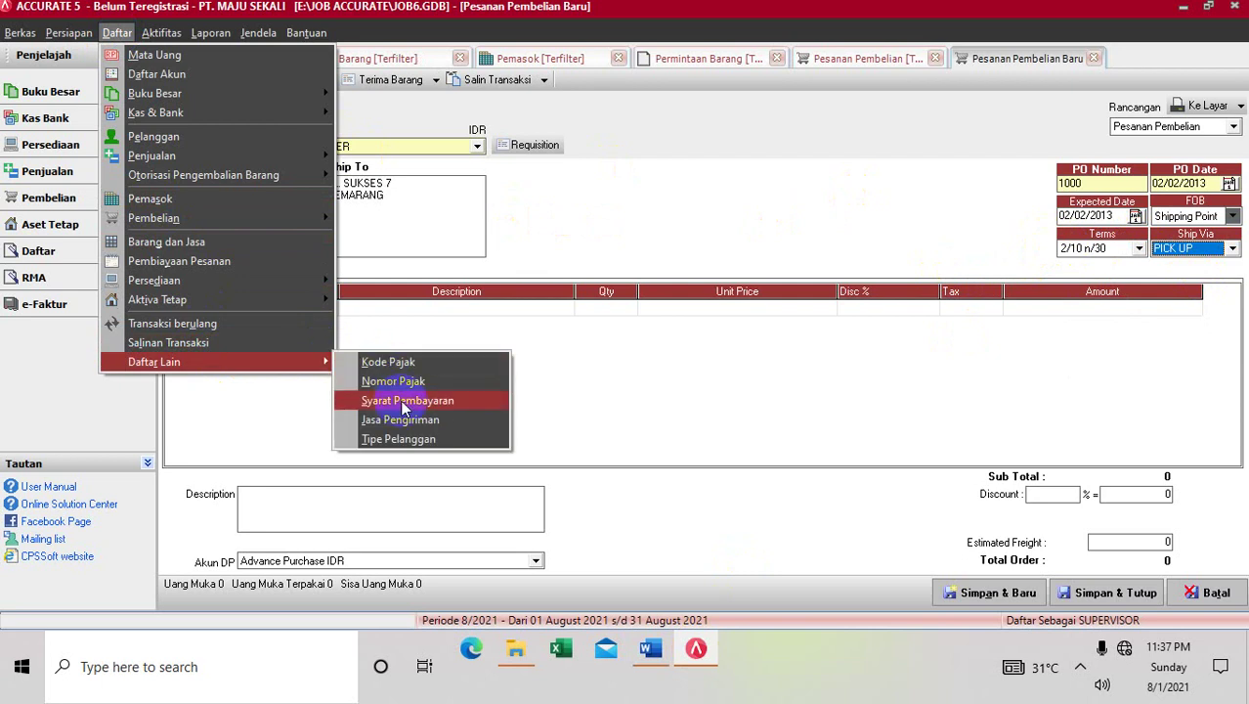
pyautogui.click(543, 389)
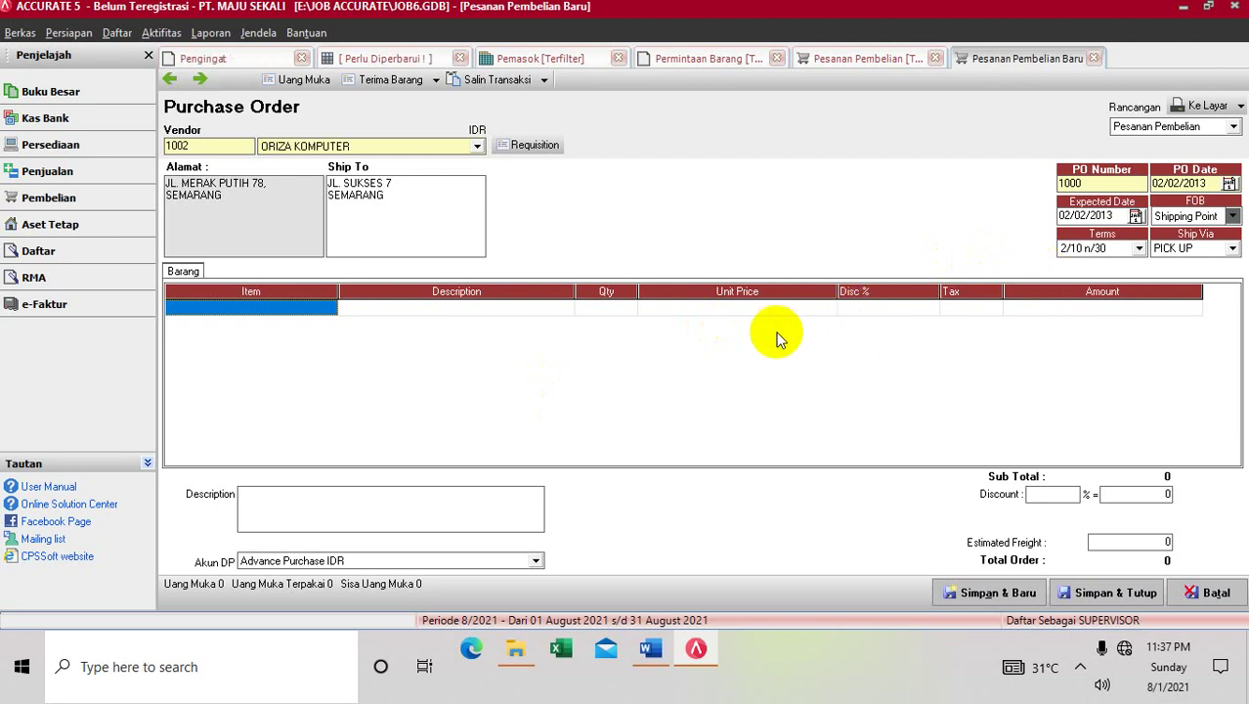
pyautogui.click(329, 308)
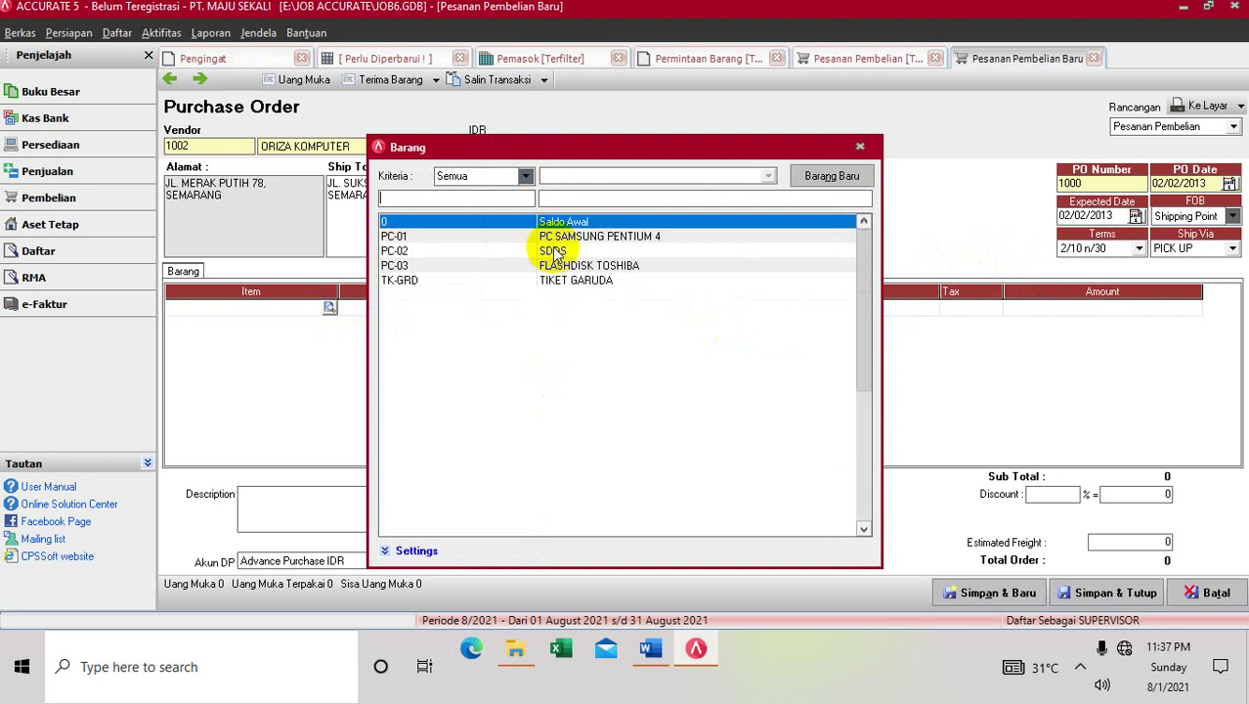
pyautogui.doubleClick(558, 237)
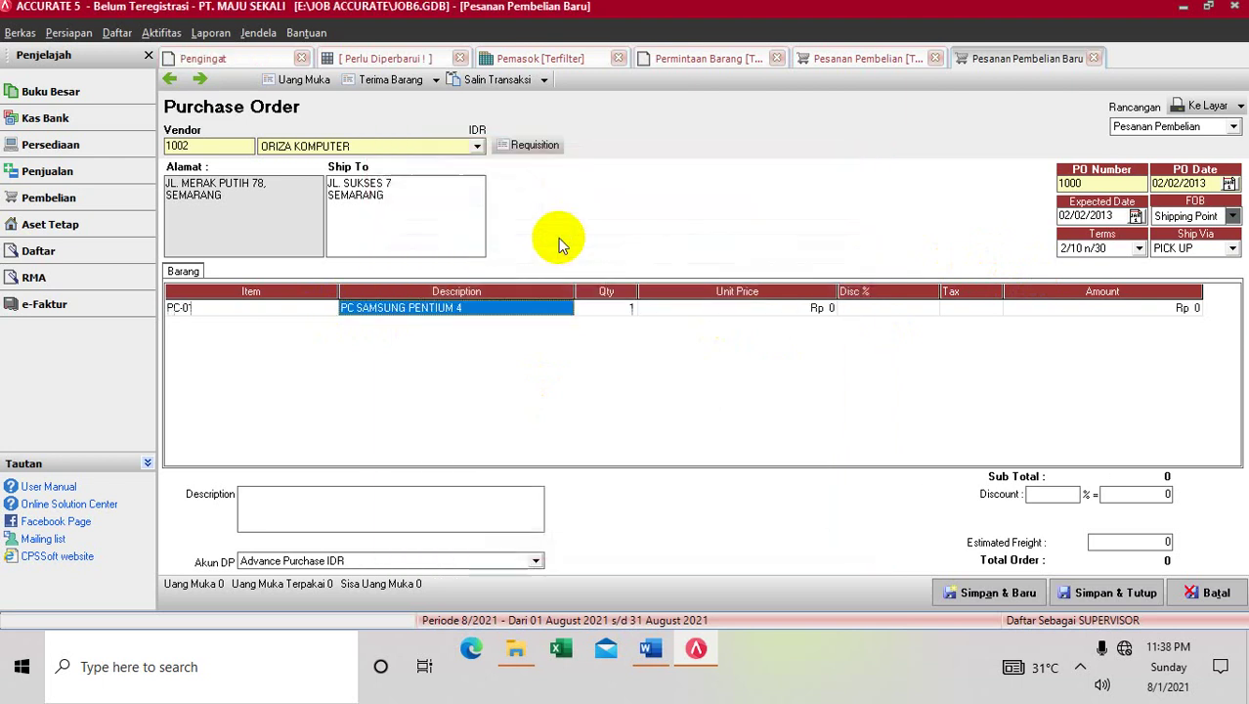
pyautogui.click(627, 307)
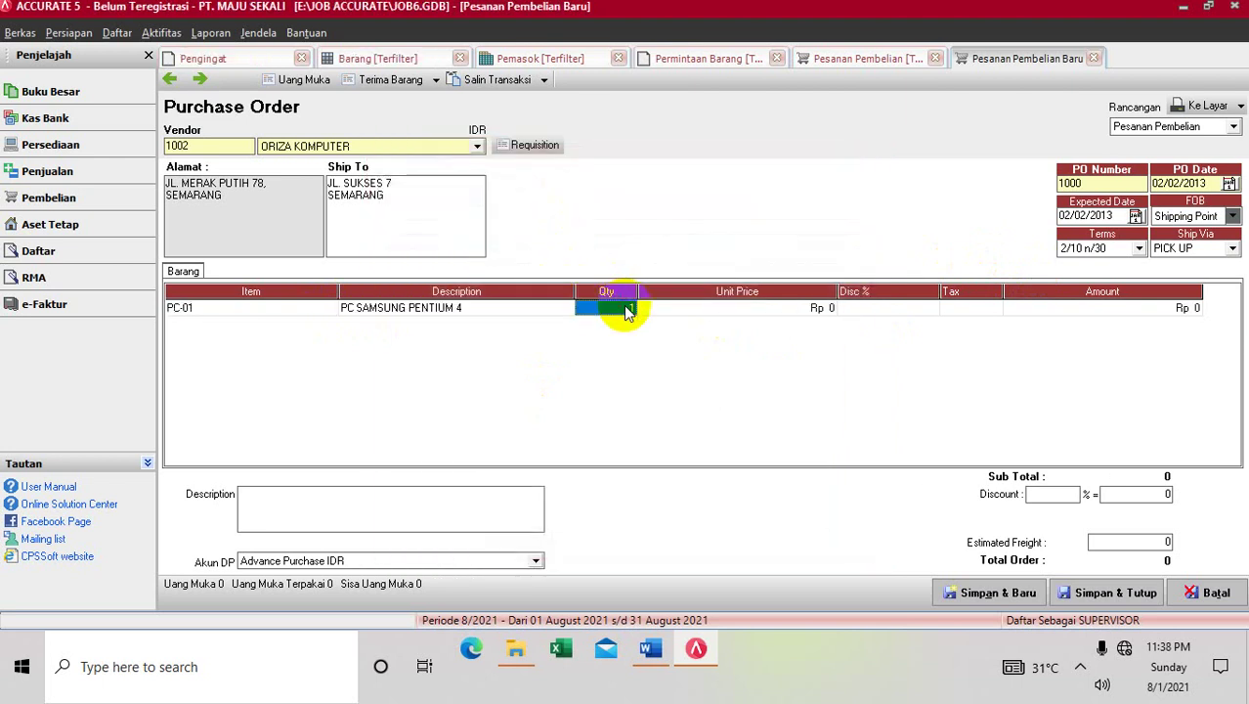
pyautogui.write('10')
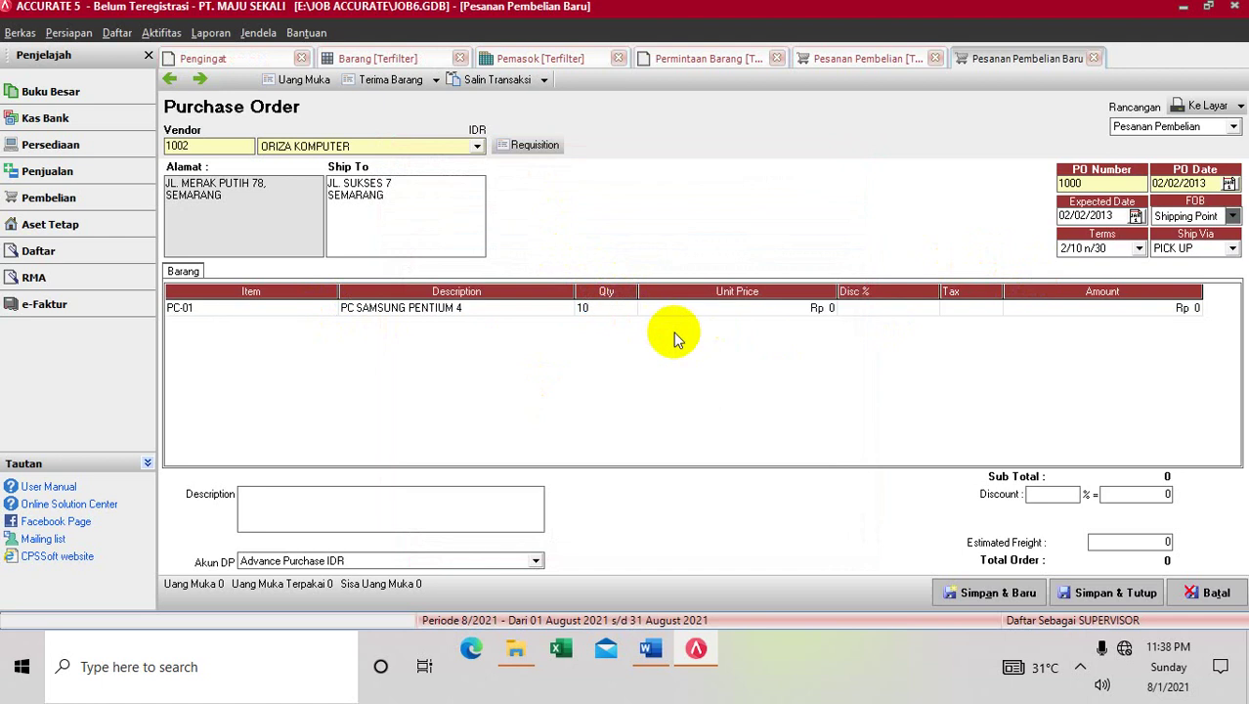
pyautogui.click(742, 309)
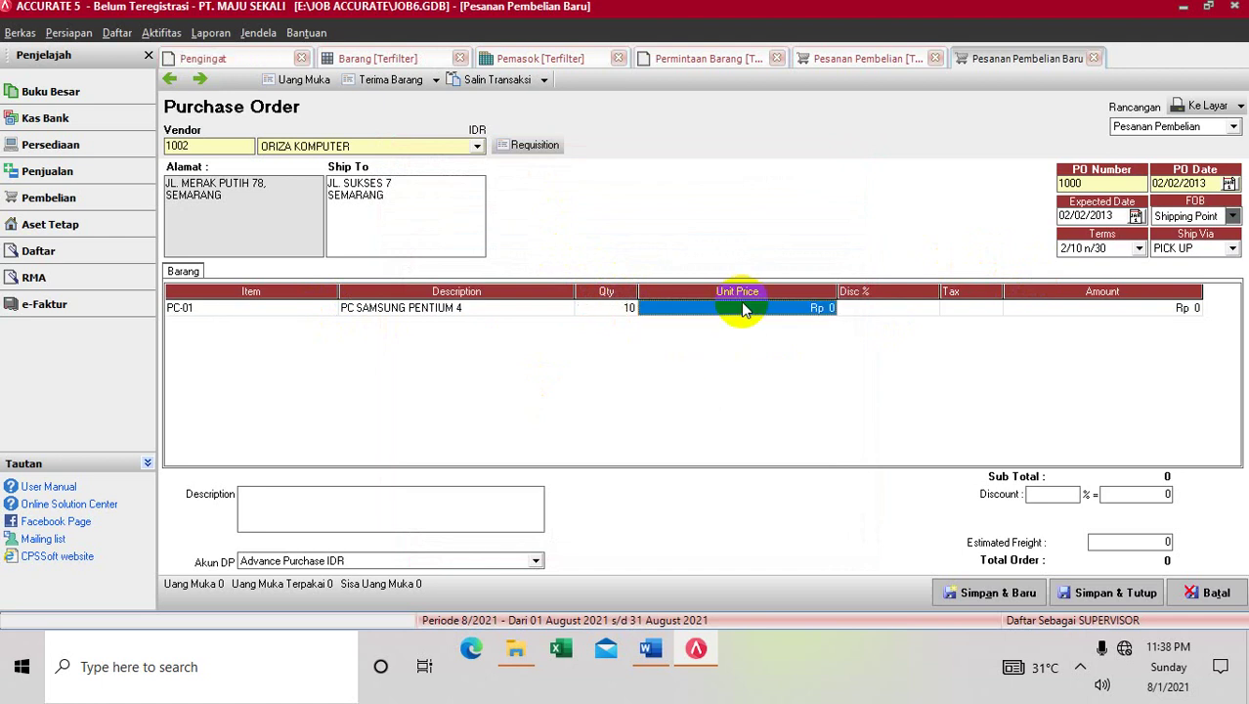
pyautogui.write('3500')
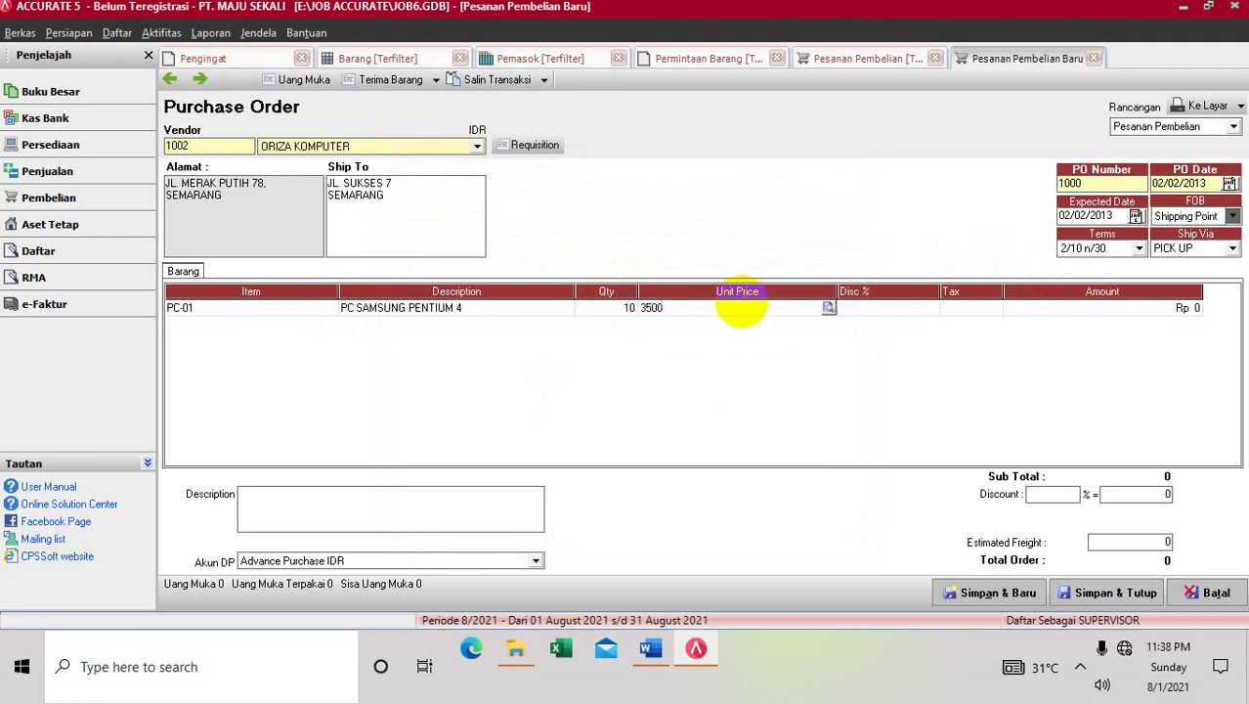
pyautogui.write('000')
pyautogui.press('Tab')
pyautogui.press('Tab')
pyautogui.press('Tab')
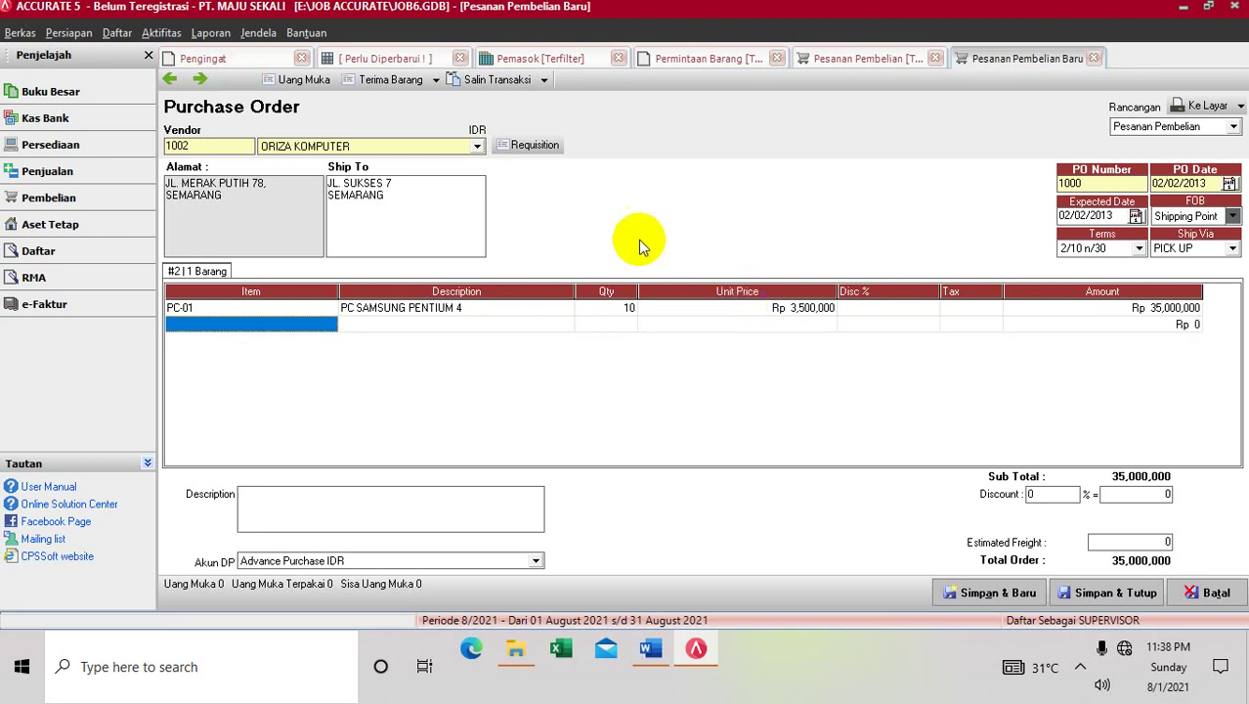
# Add PC-03 FLASHDISK TOSHIBA, quantity 20 at Rp 95,000
pyautogui.click(330, 327)
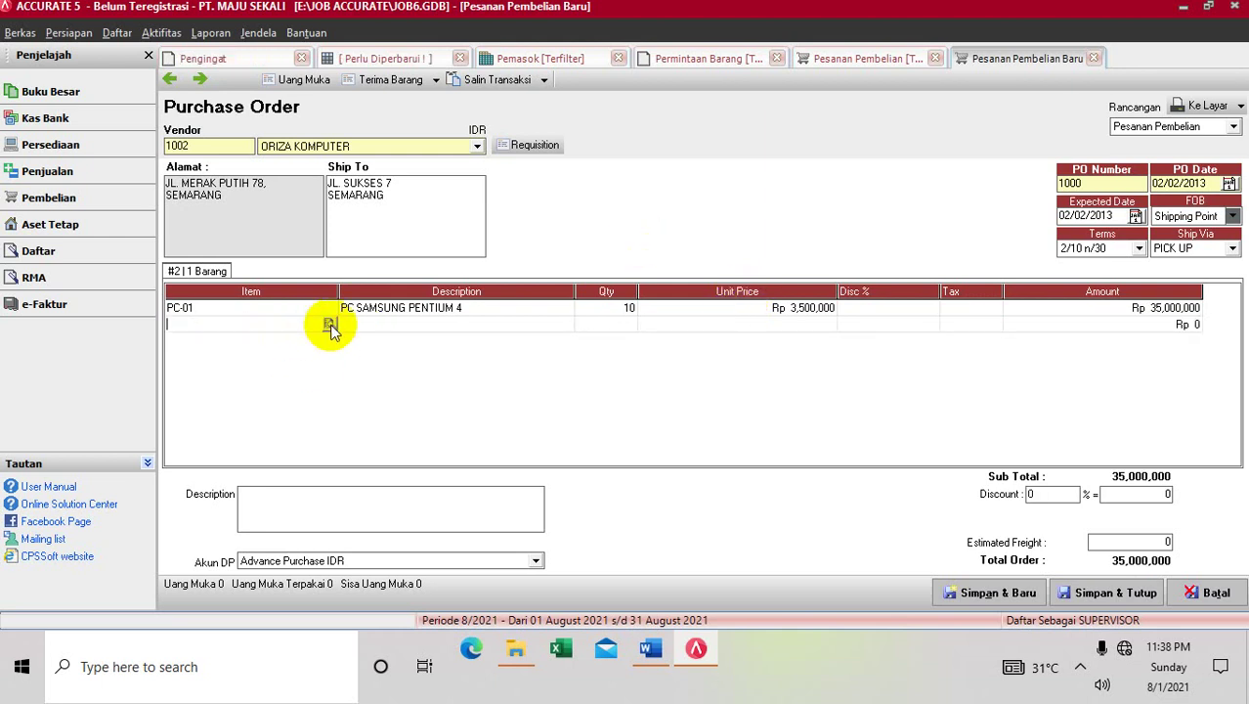
pyautogui.click(330, 324)
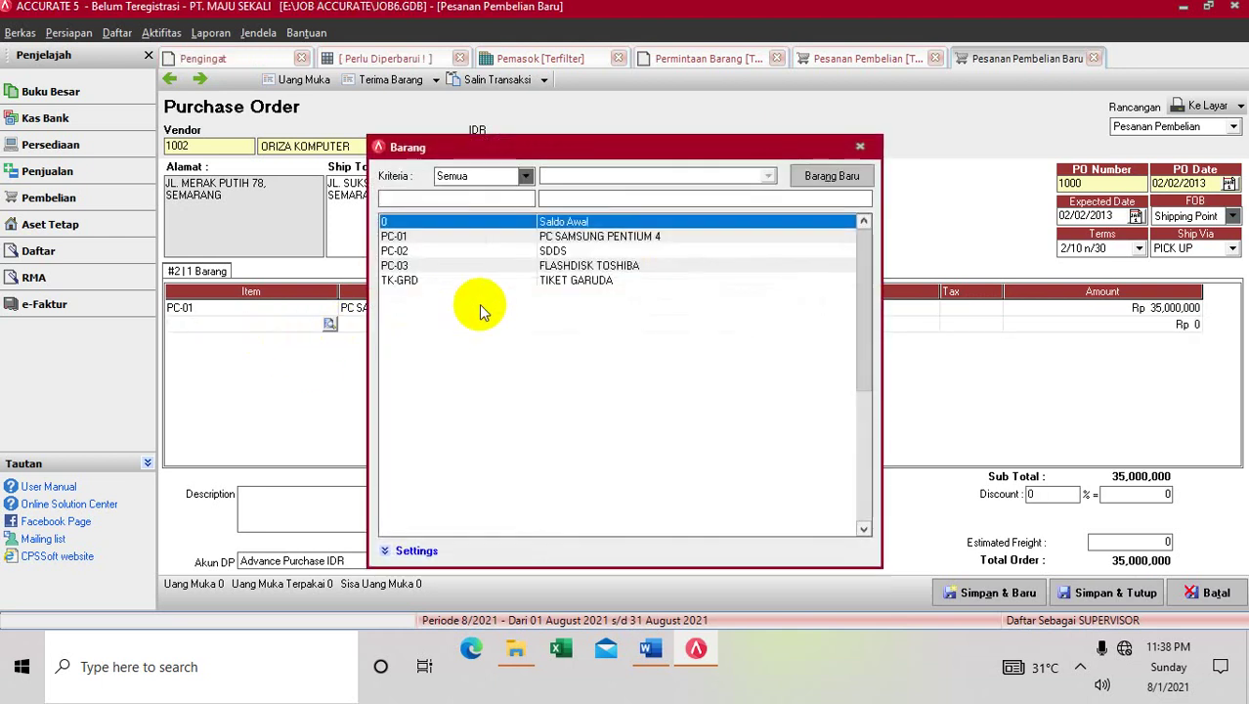
pyautogui.doubleClick(501, 267)
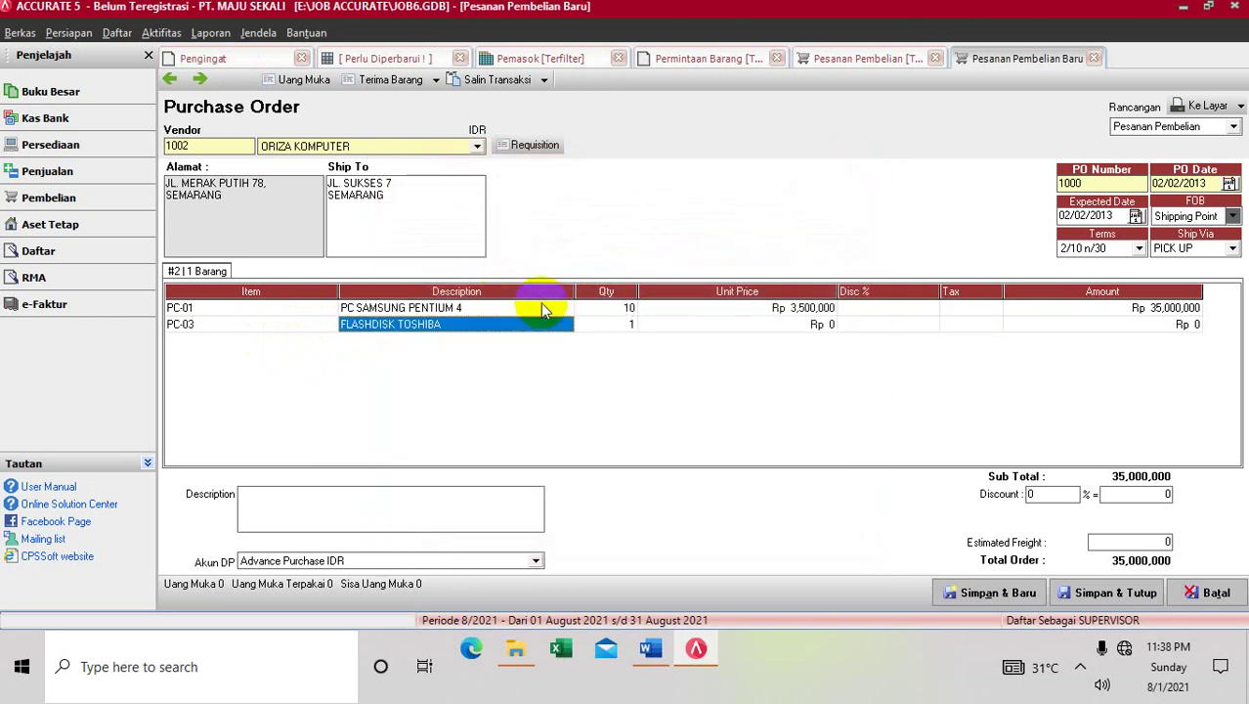
pyautogui.click(583, 325)
pyautogui.write('20')
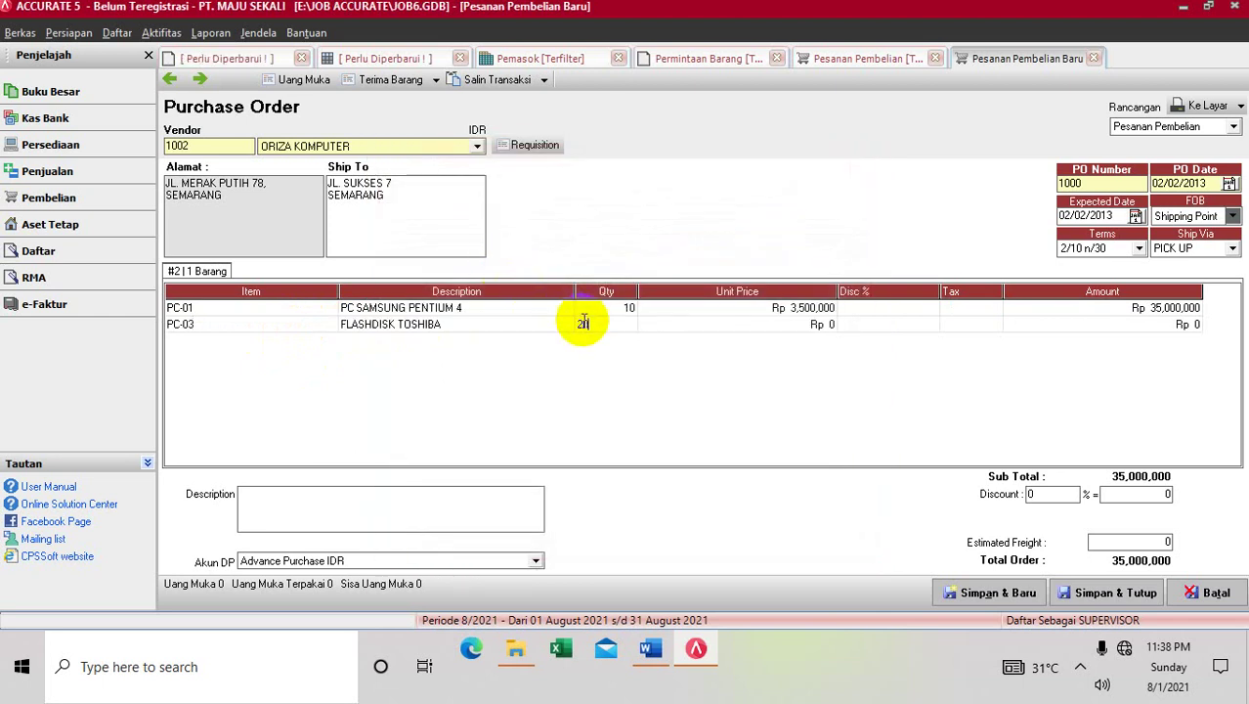
pyautogui.press('Tab')
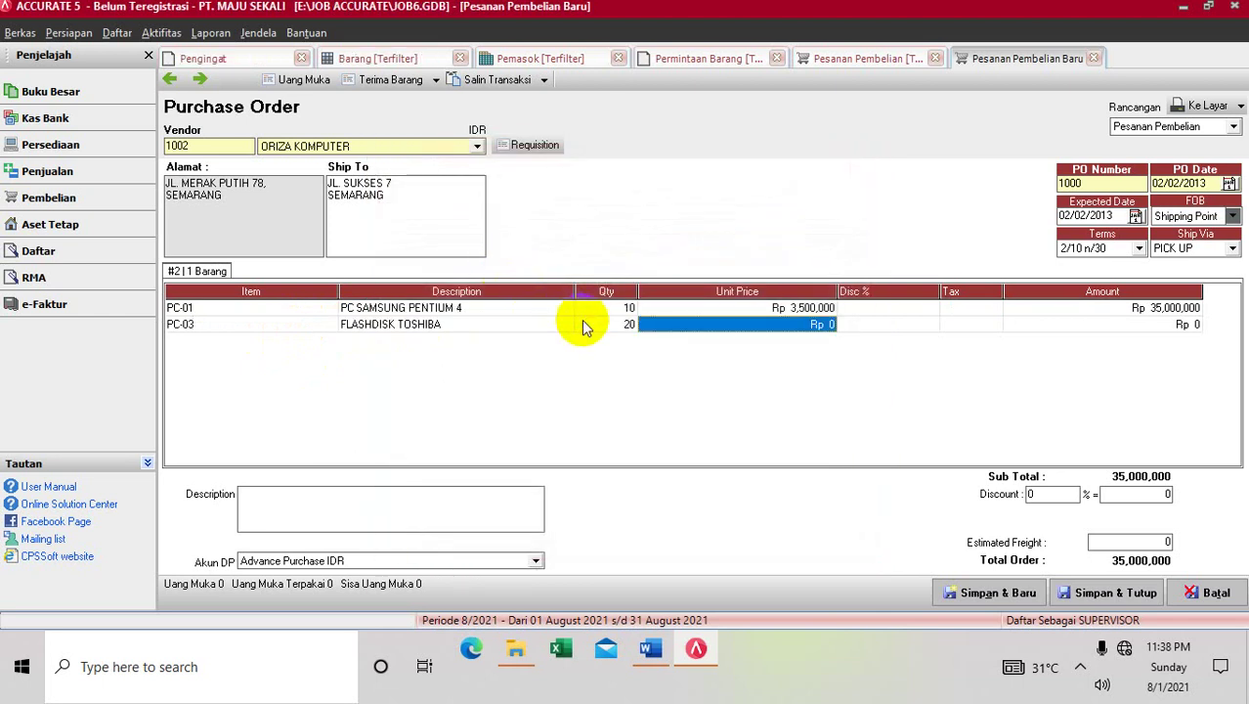
pyautogui.write('95000')
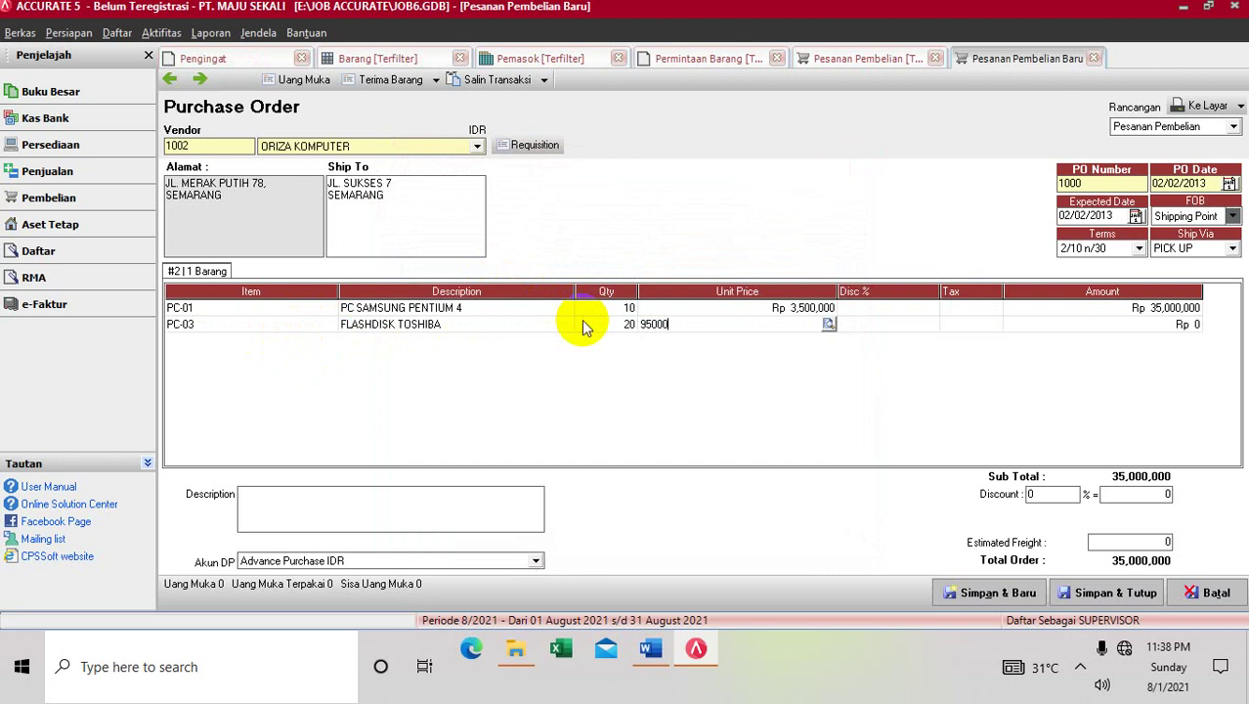
pyautogui.click(870, 326)
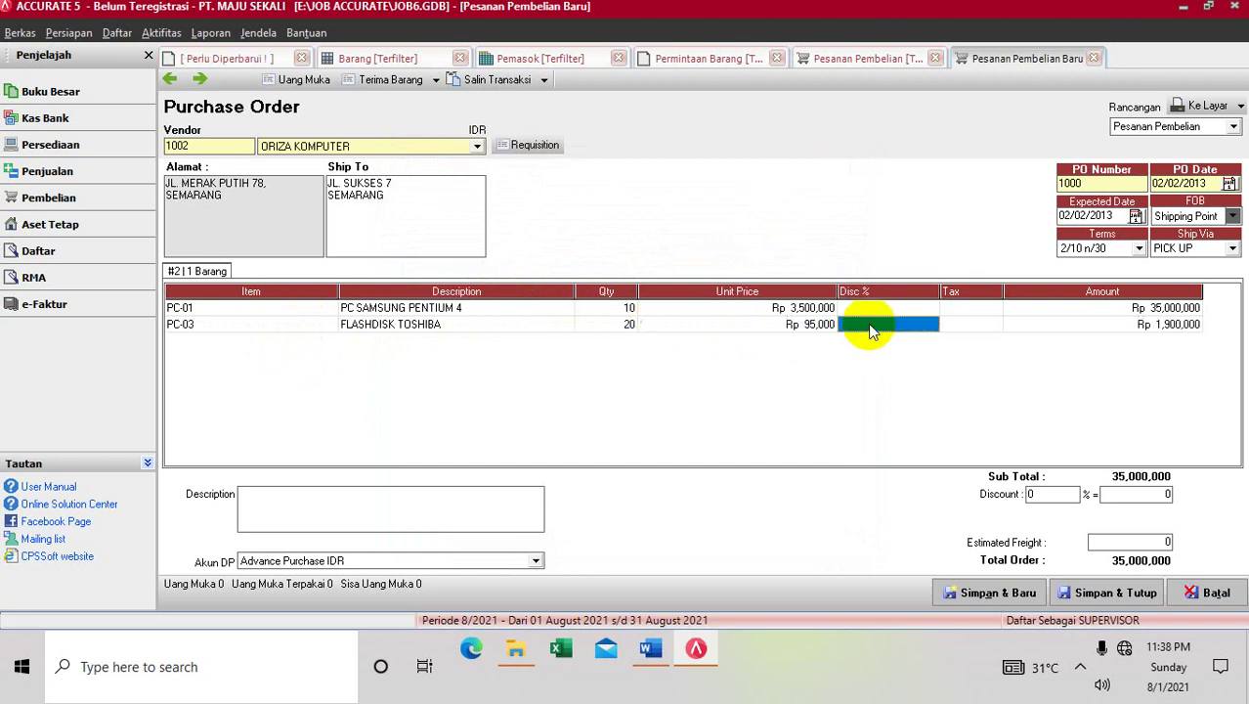
pyautogui.click(662, 649)
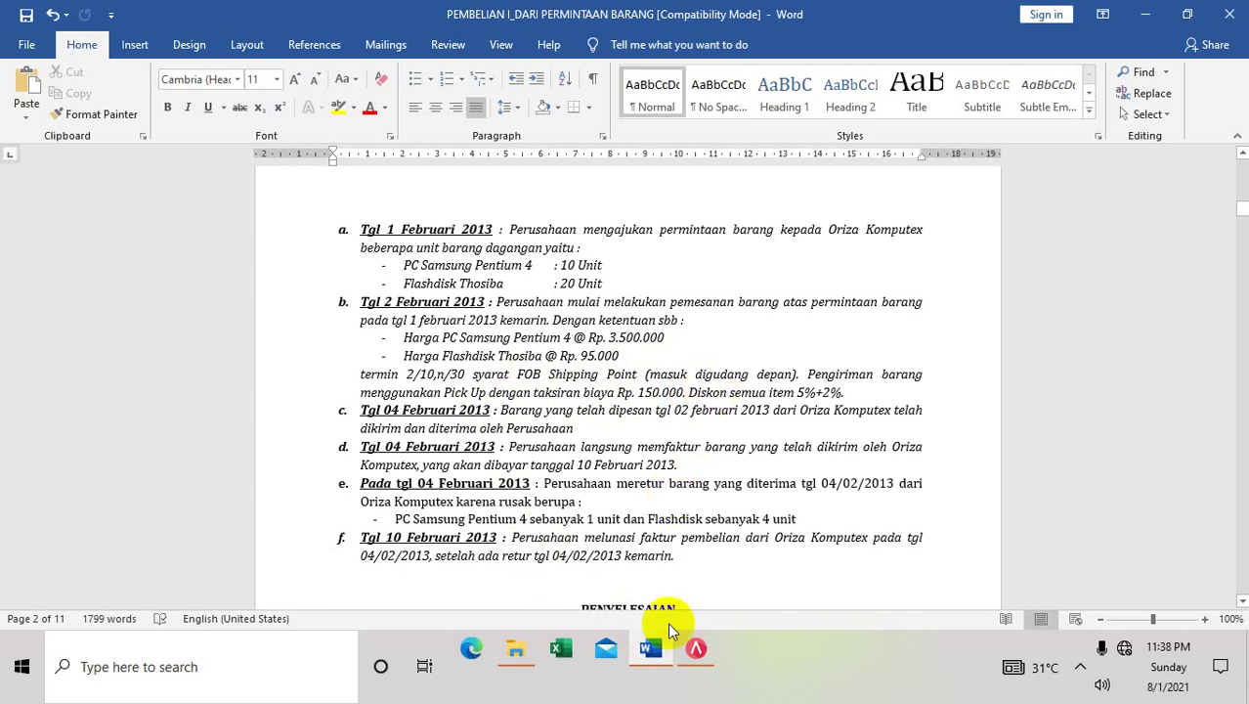
# Bring Accurate's Purchase Order for ORIZA KOMPUTER back in front of Word
pyautogui.click(696, 649)
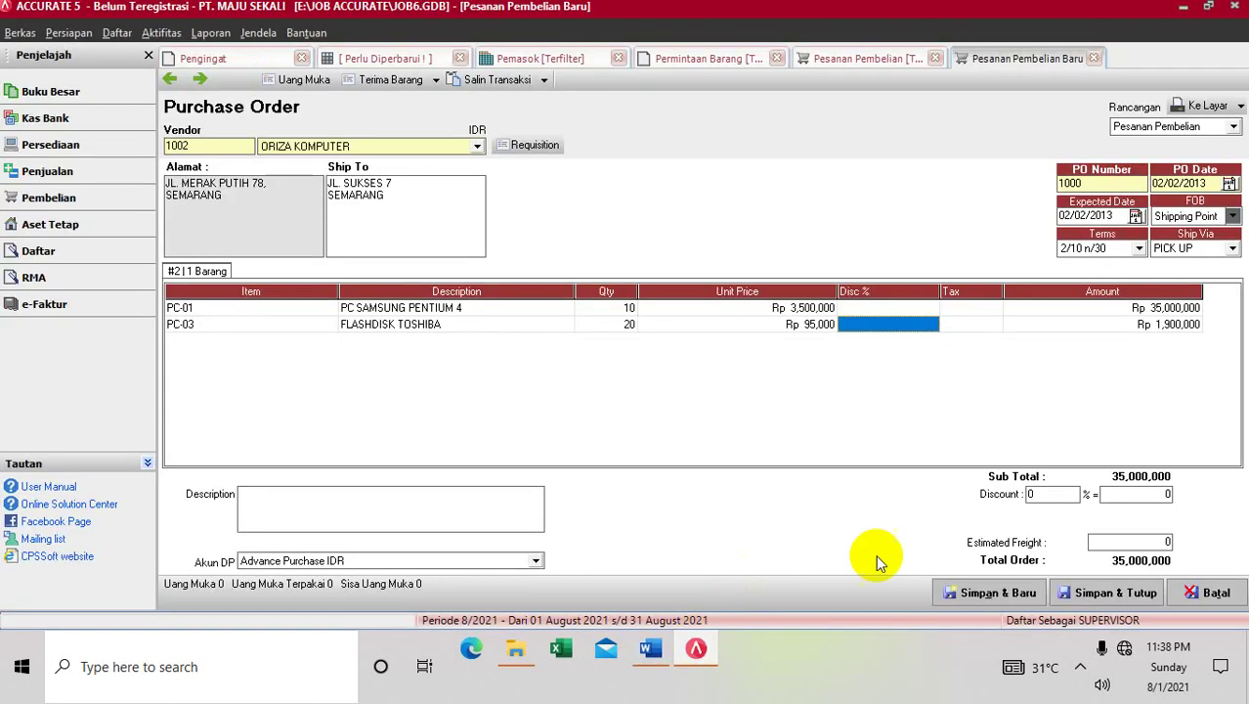
# Give purchase order 1000 a 5+2 discount and 150,000 estimated freight, totalling 34,503,900
pyautogui.click(1040, 493)
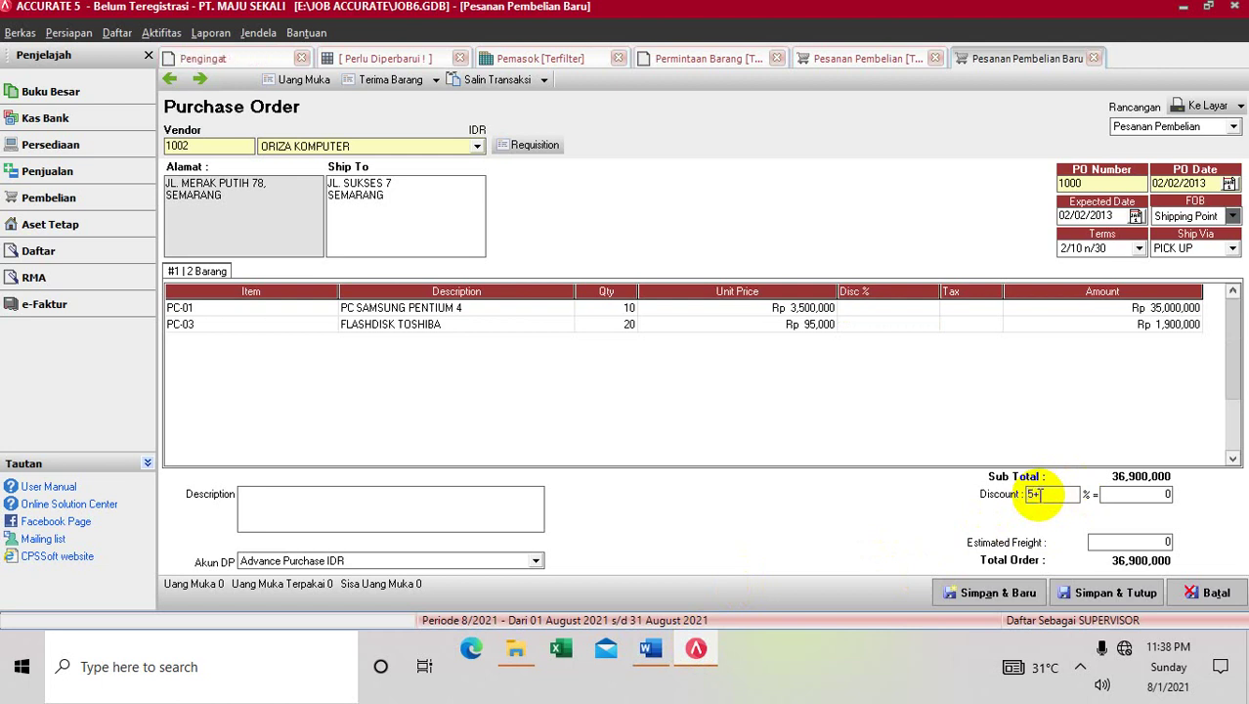
pyautogui.click(1100, 542)
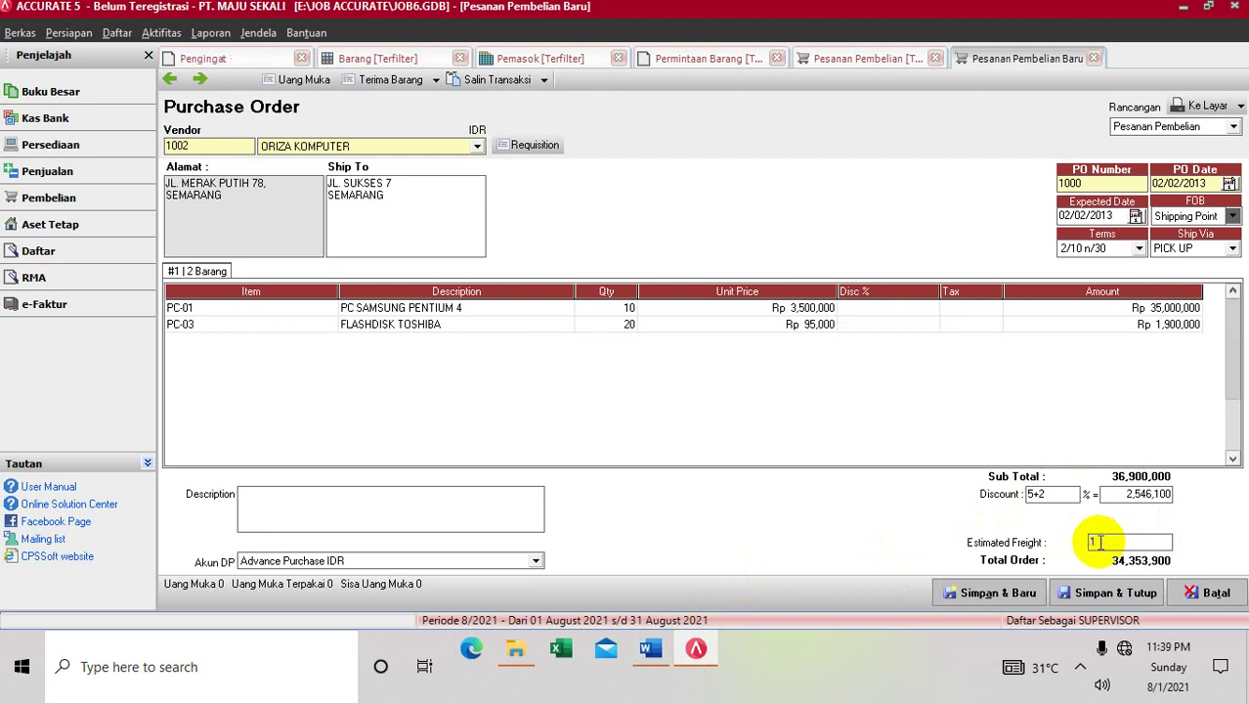
pyautogui.write('5')
pyautogui.write('0000')
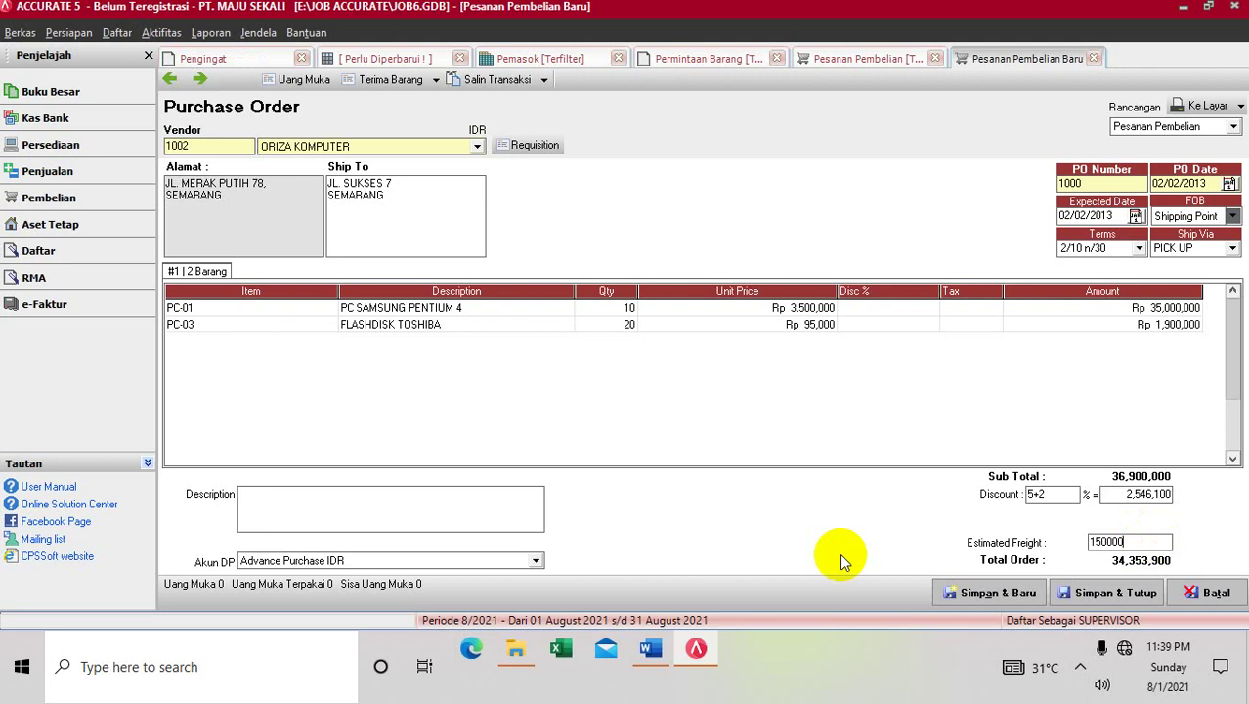
pyautogui.click(487, 524)
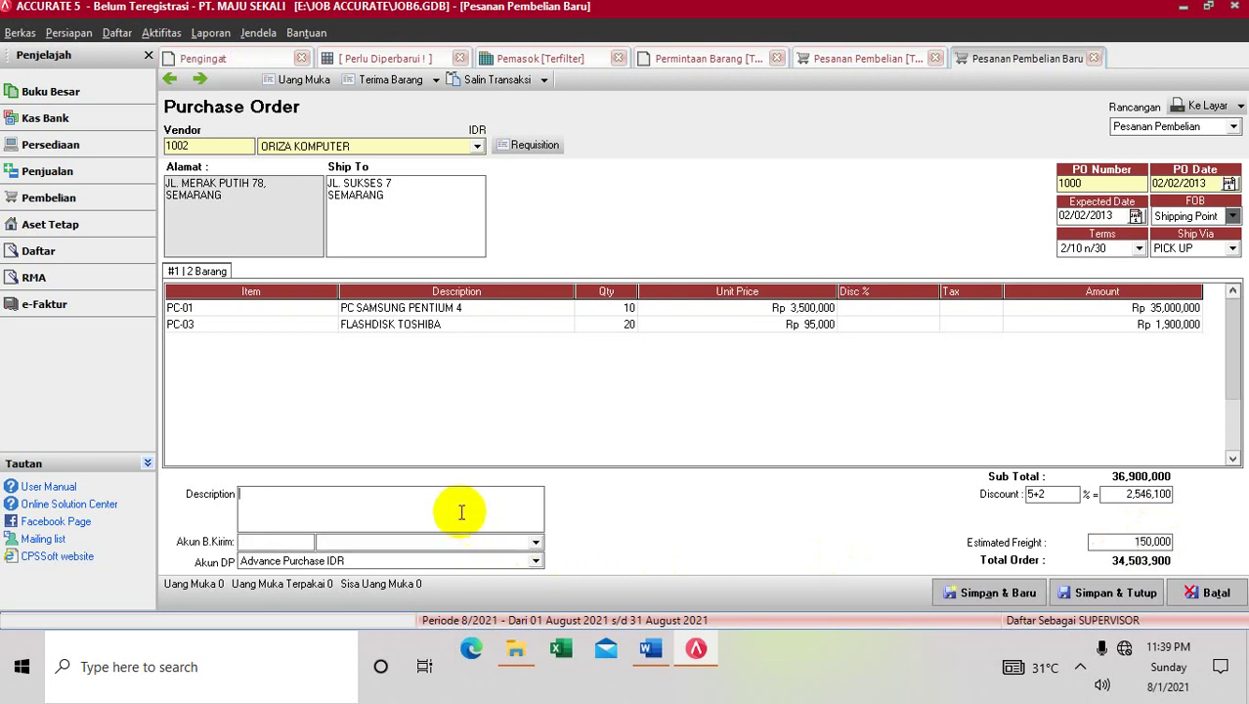
# Charge the order's freight to account 8201 BIAYA ANGKUT BARANG
pyautogui.click(536, 545)
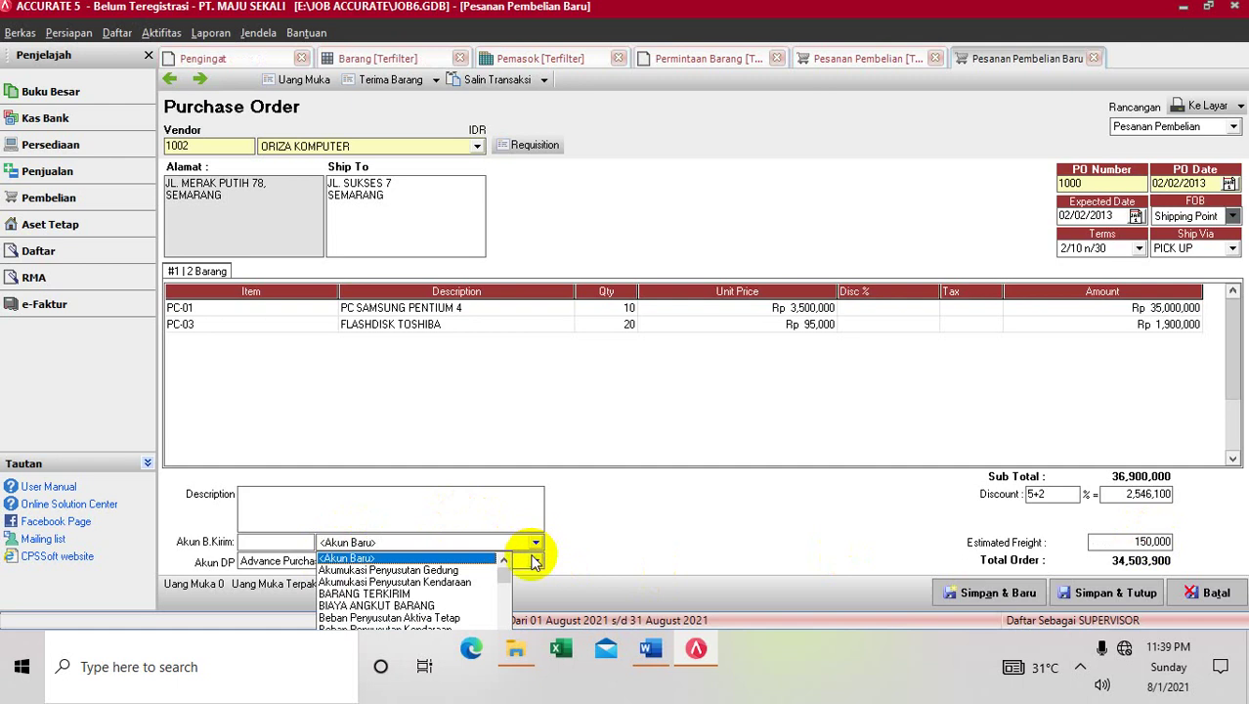
pyautogui.click(396, 593)
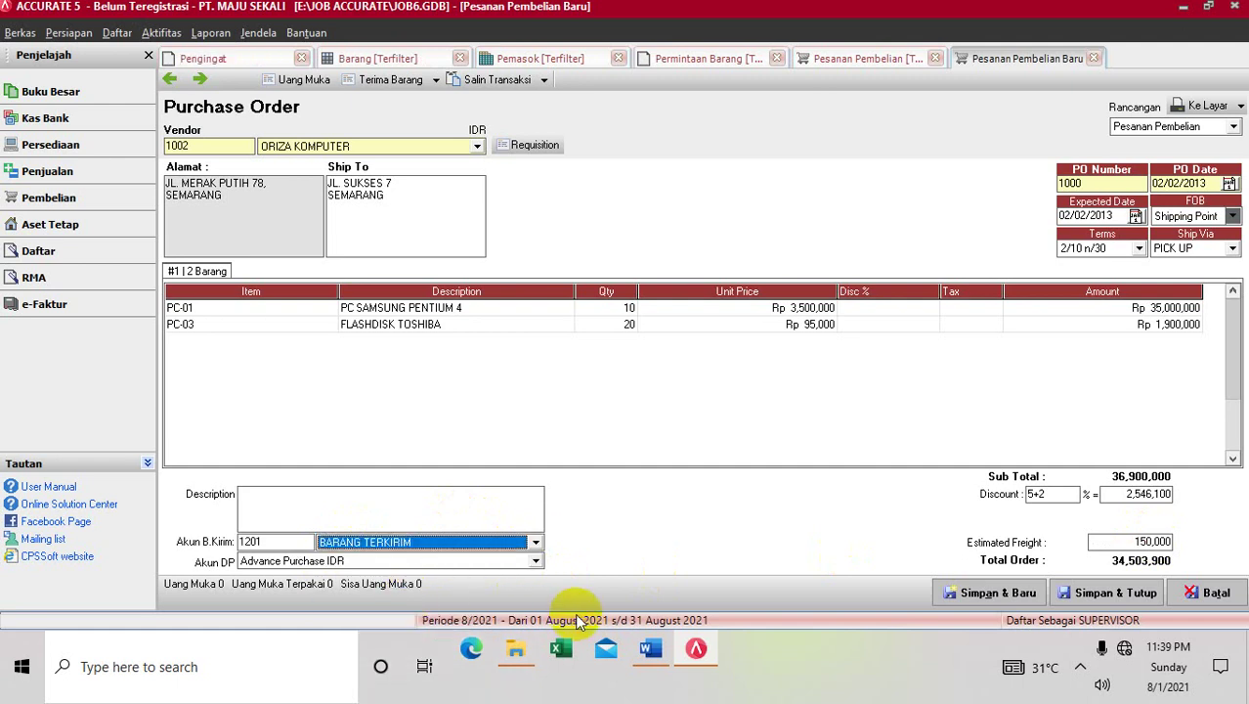
pyautogui.click(695, 651)
pyautogui.click(696, 651)
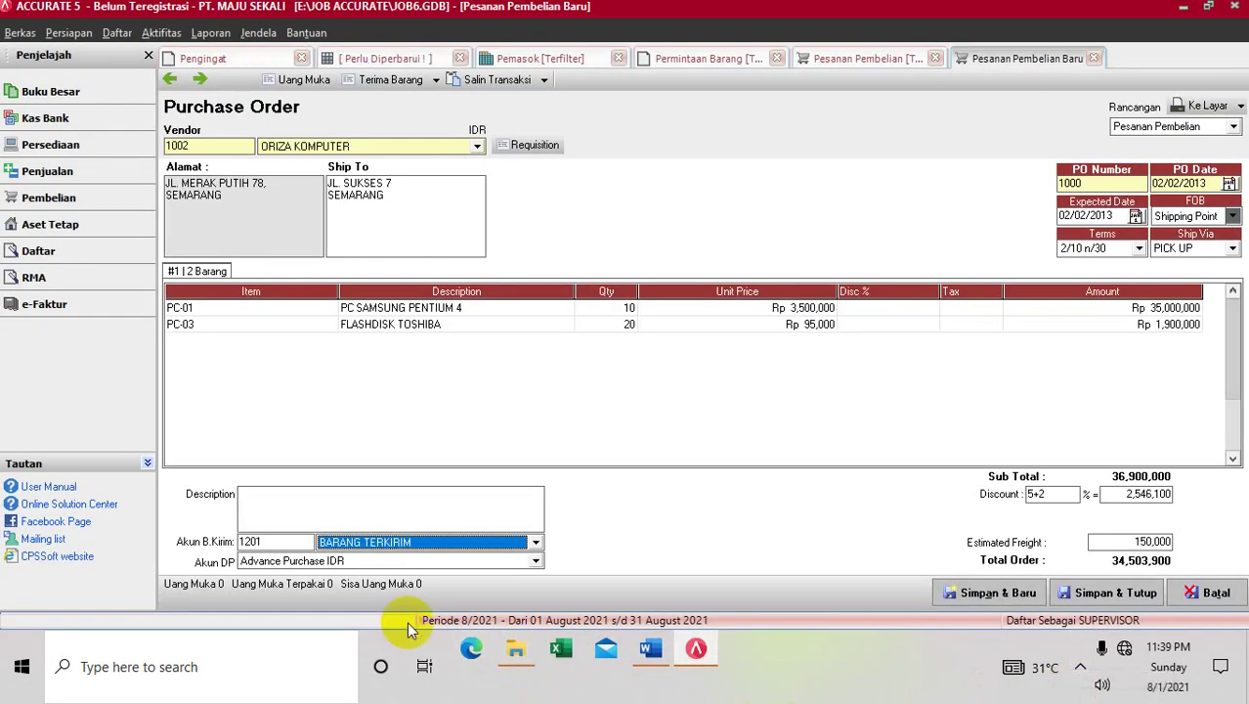
pyautogui.click(536, 543)
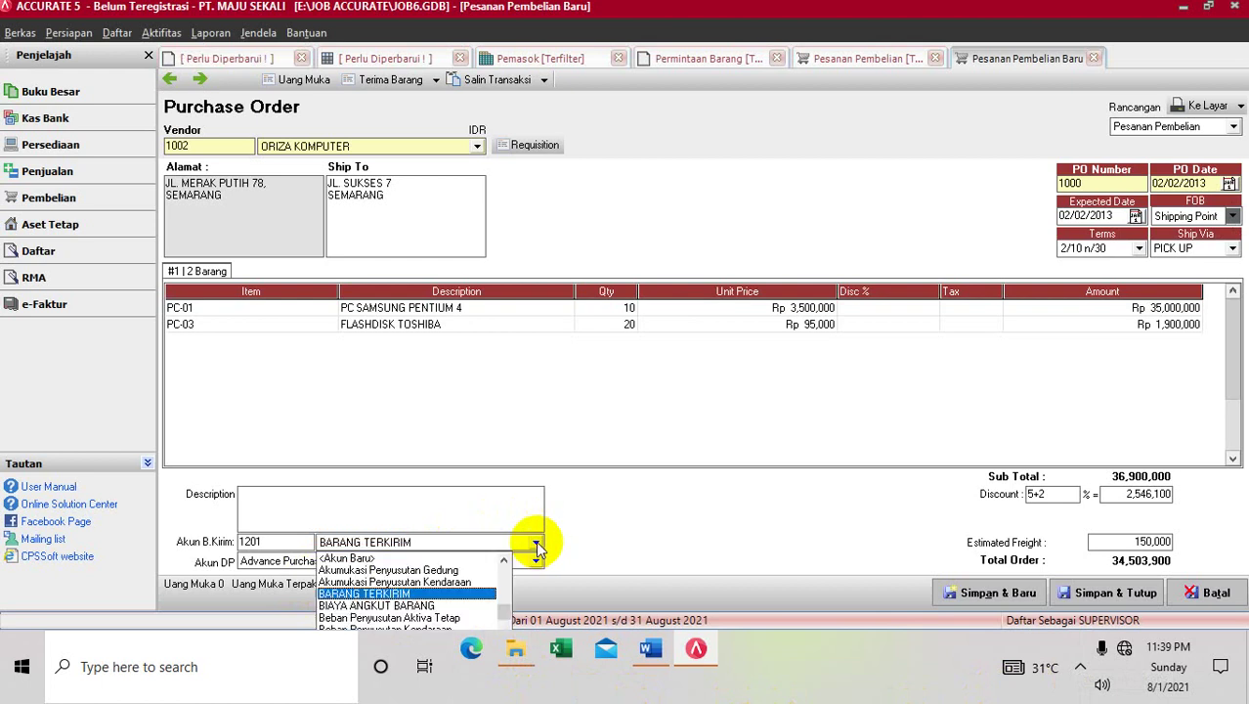
pyautogui.click(409, 607)
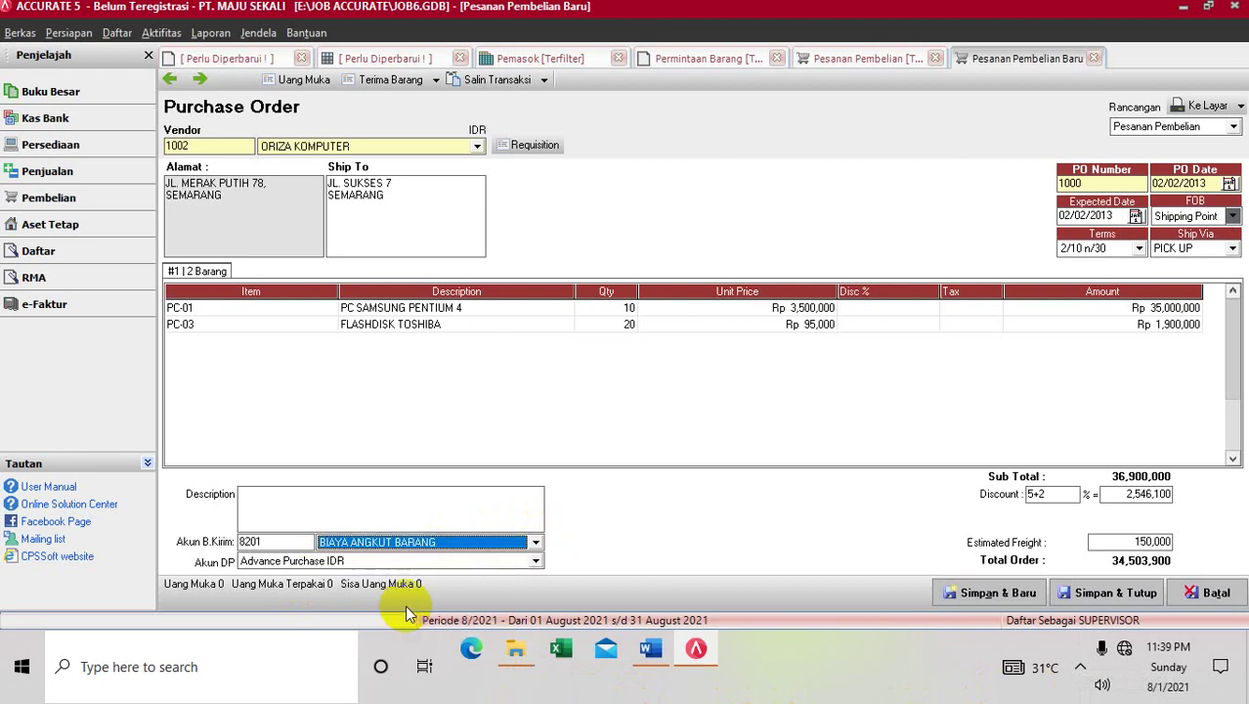
# Describe the order as BARANG DIKIRIM and save and close it
pyautogui.click(326, 503)
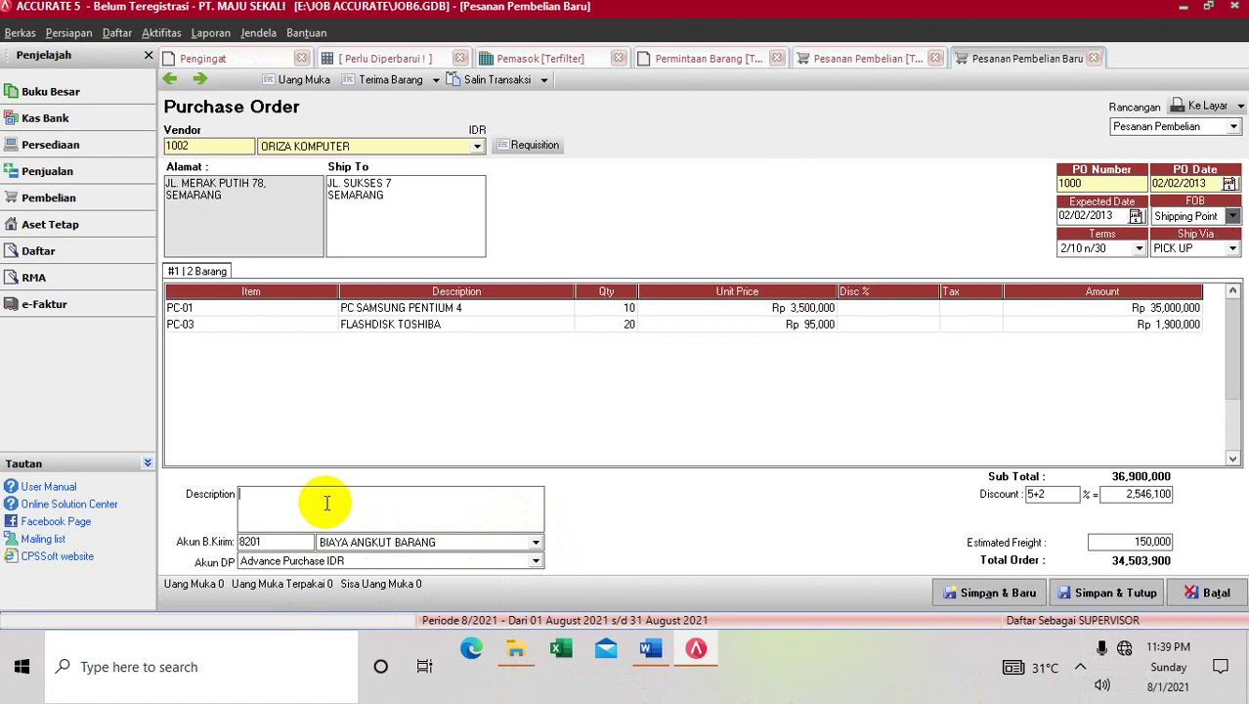
pyautogui.write('B')
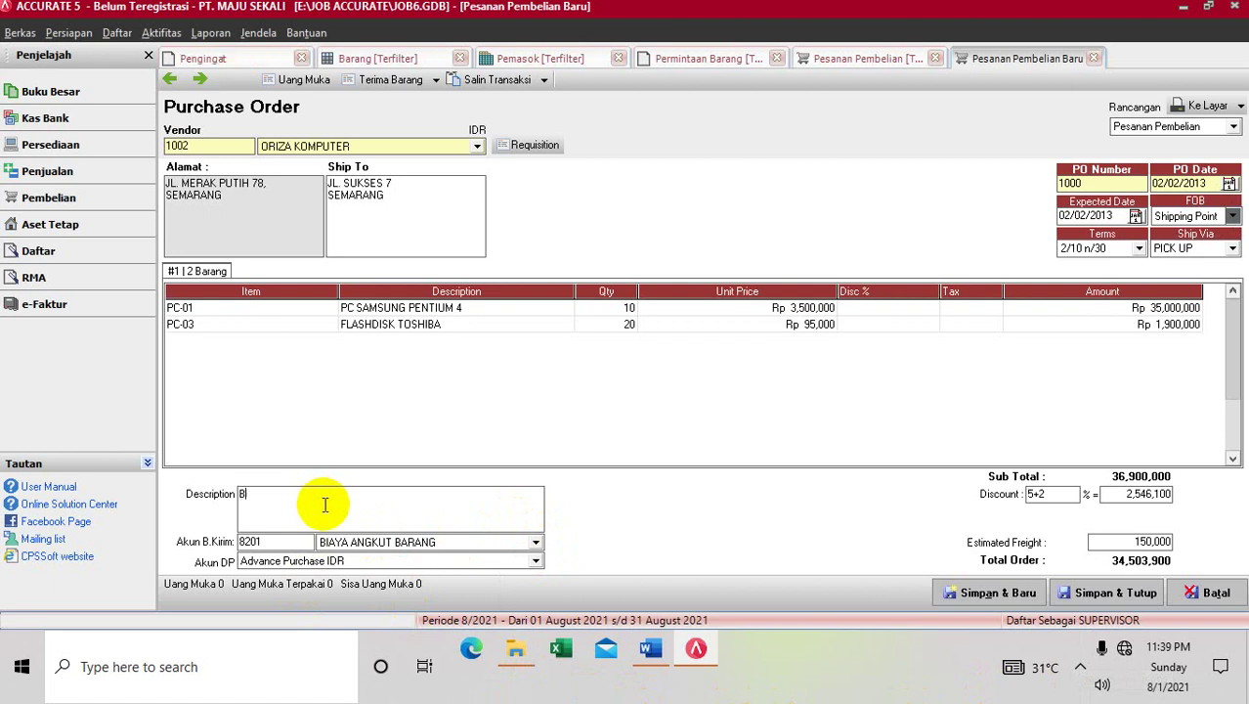
pyautogui.write('ARANG DIKIRIM')
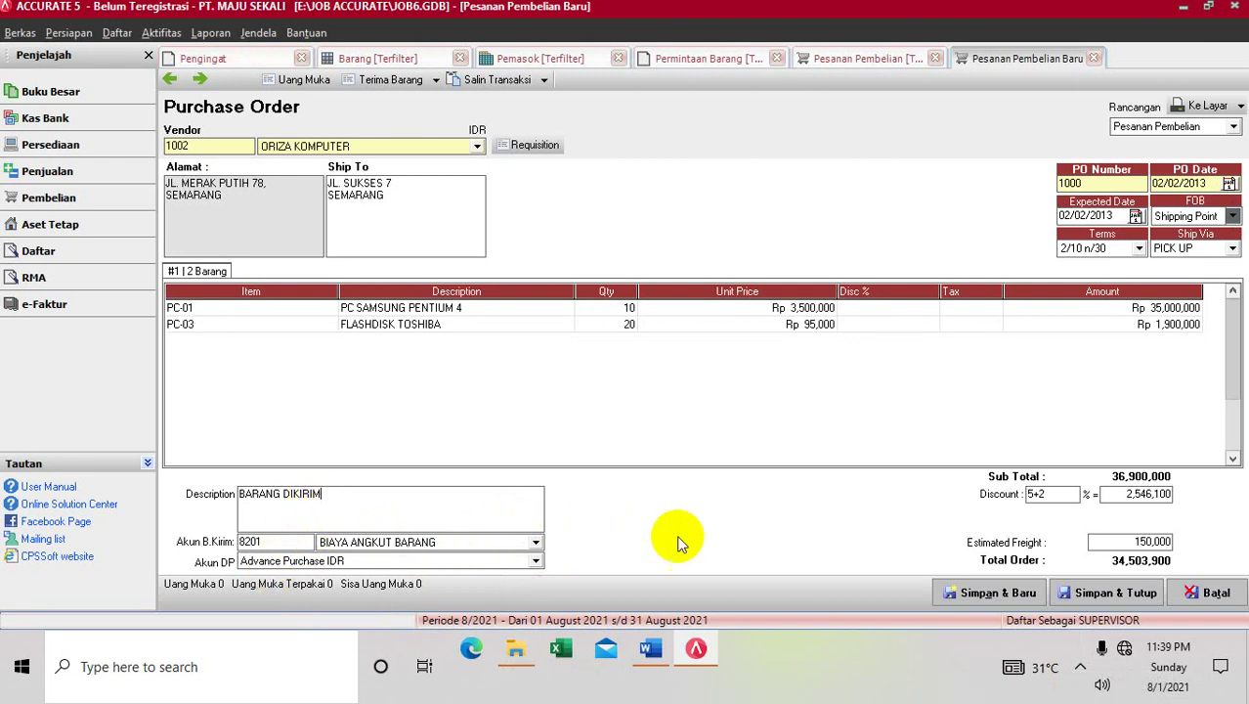
pyautogui.click(1103, 594)
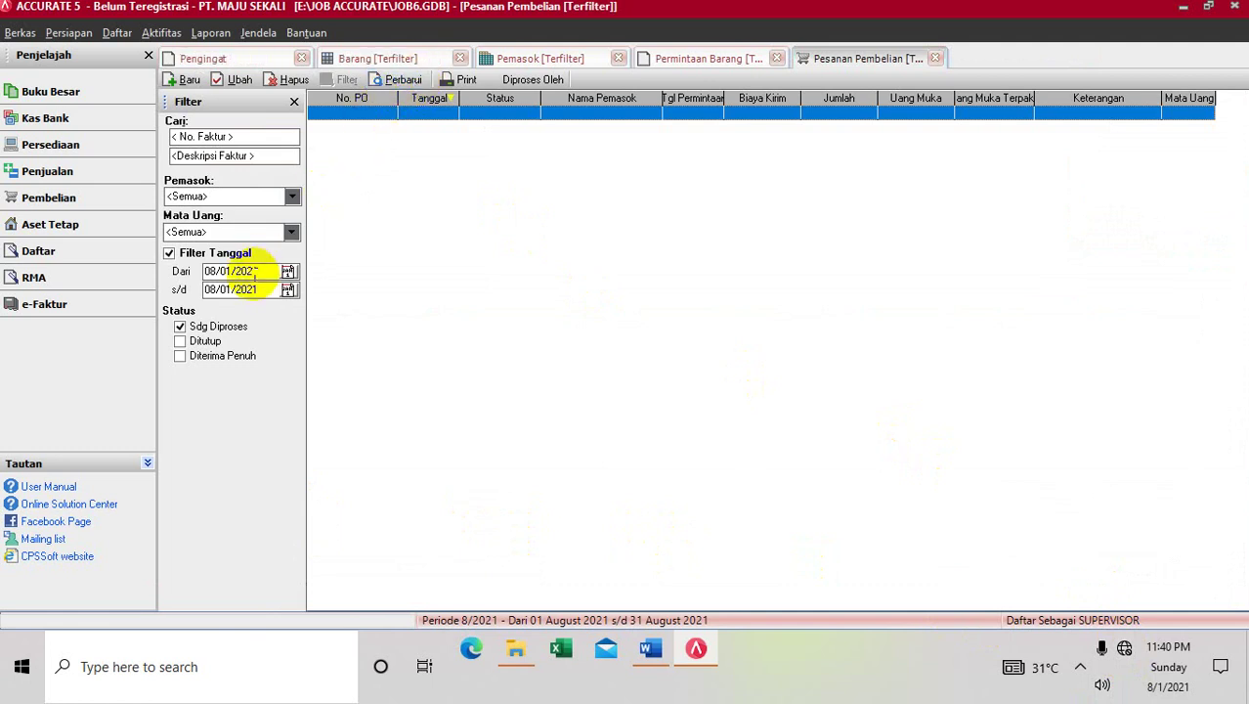
# Filter the purchase order list from 01/01/2013, refresh it, then bring up the Word guide
pyautogui.moveTo(259, 271); pyautogui.dragTo(202, 271)
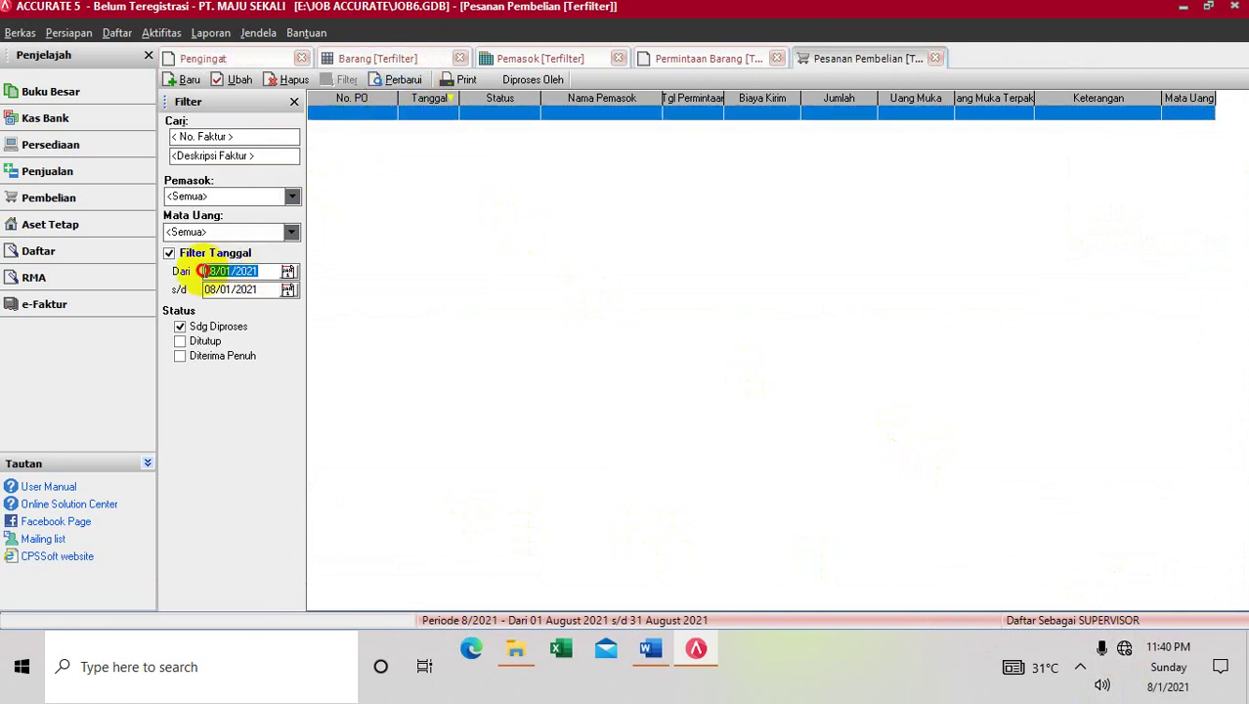
pyautogui.write('01/01/')
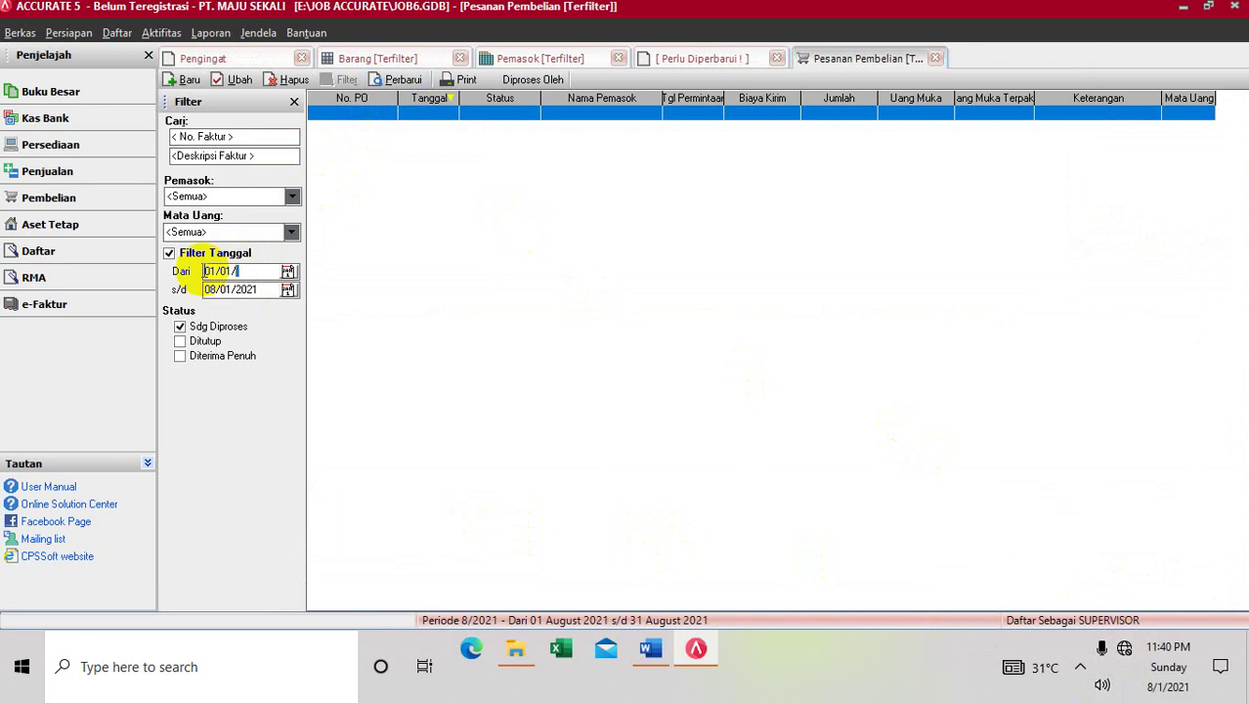
pyautogui.write('2013')
pyautogui.click(403, 79)
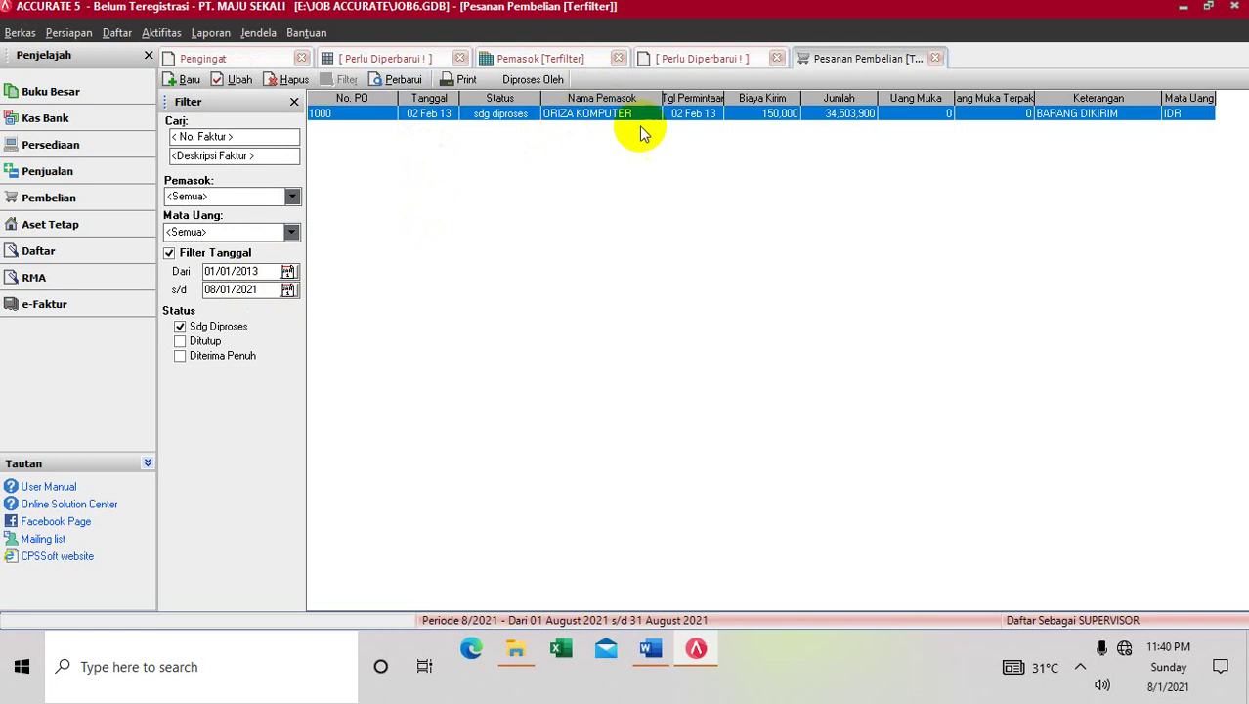
pyautogui.click(651, 649)
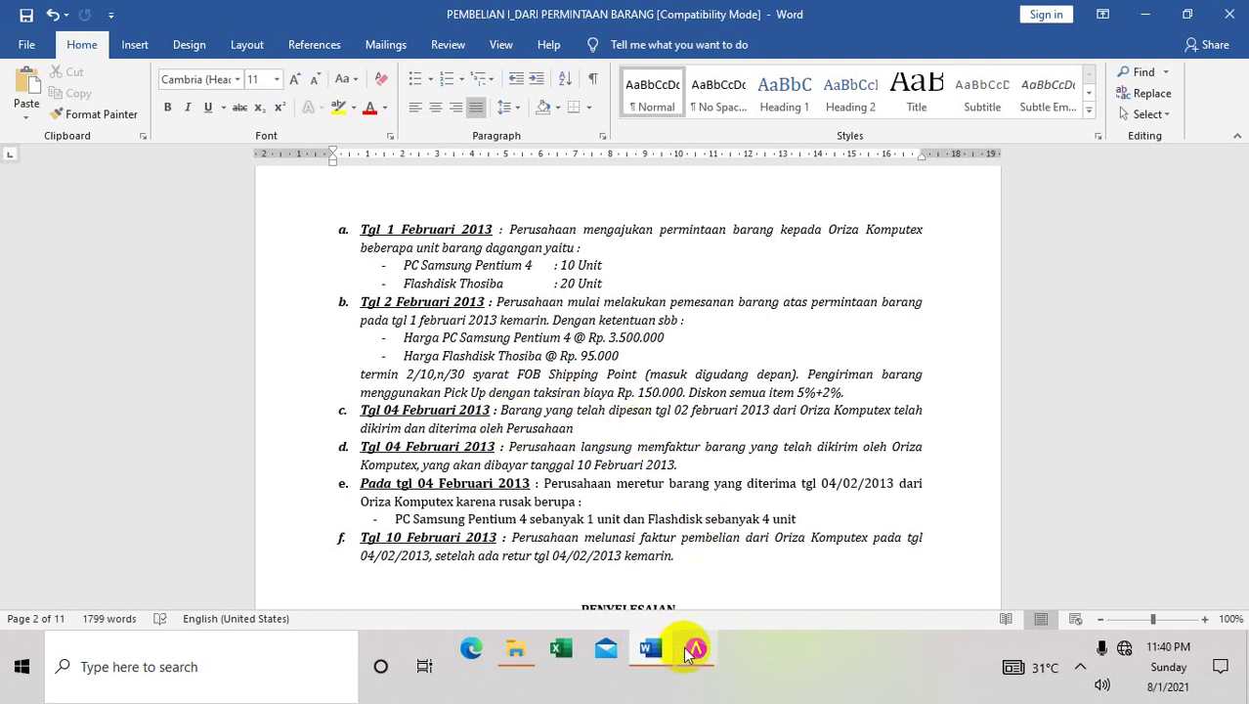
# Read down the Word guide to section 3 Penerimaan Barang, then return to Accurate
pyautogui.moveTo(691, 655)
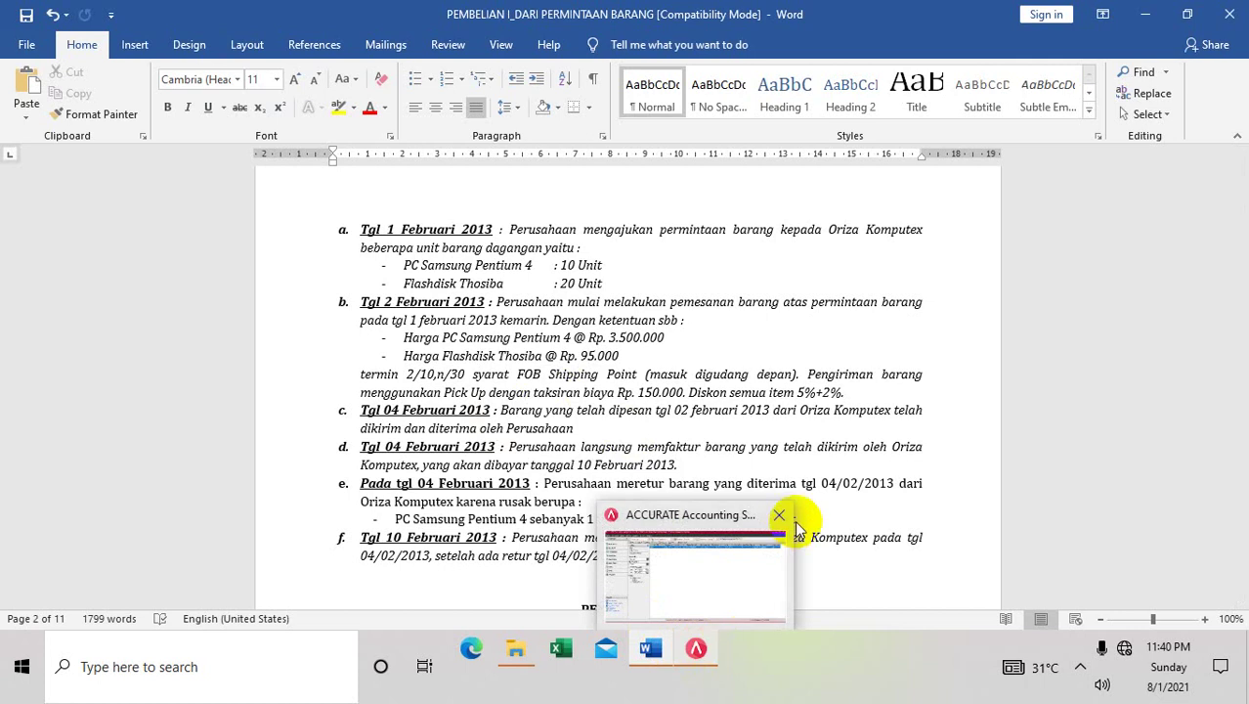
pyautogui.click(792, 430)
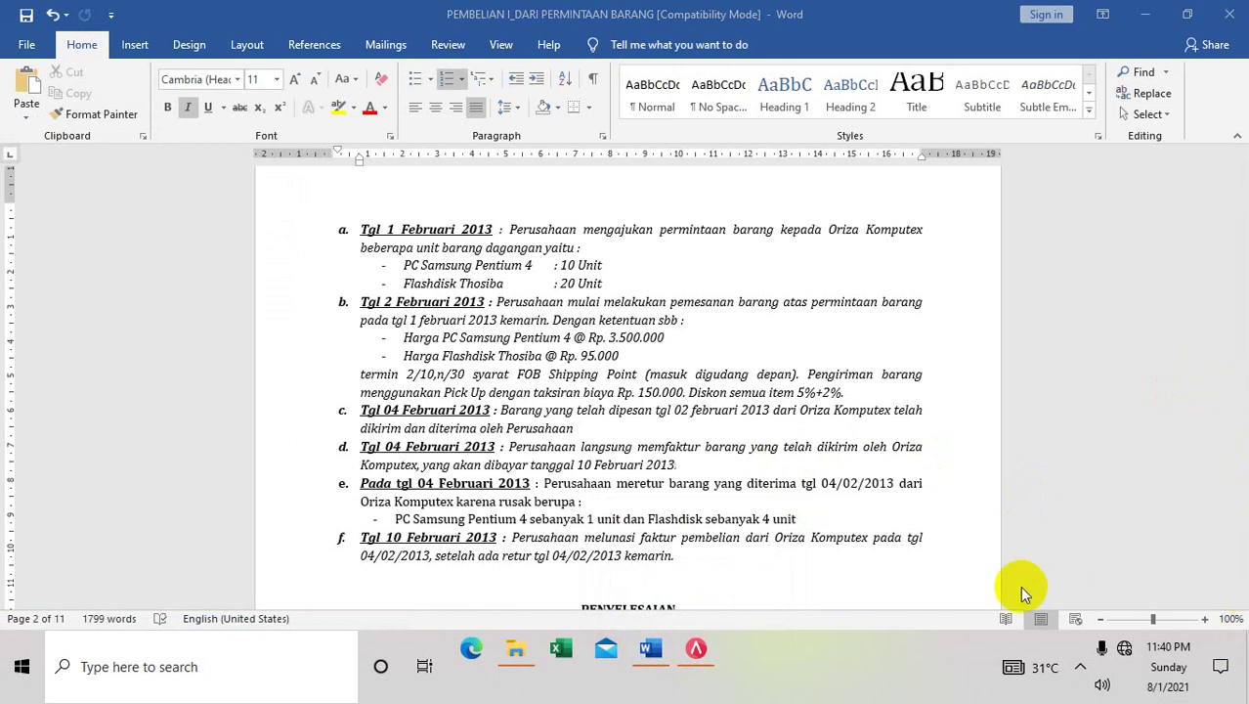
pyautogui.click(1241, 601)
pyautogui.moveTo(1240, 600); pyautogui.dragTo(1240, 602)
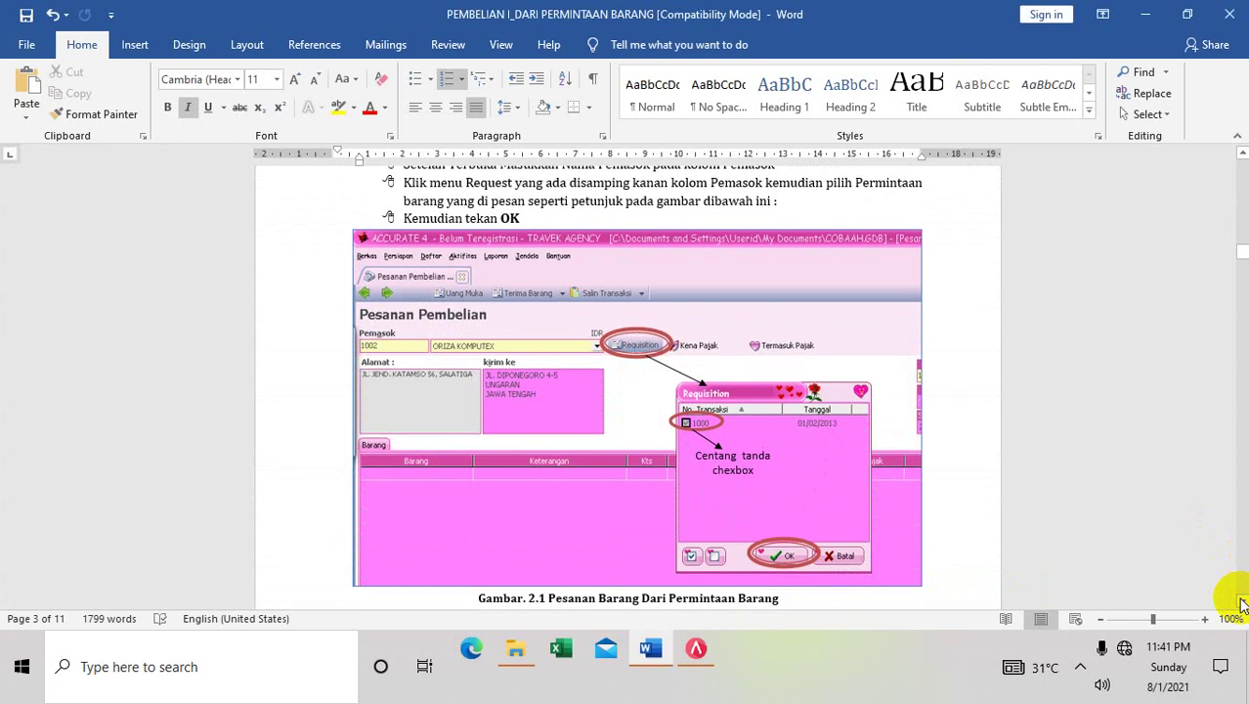
pyautogui.moveTo(1241, 602); pyautogui.dragTo(1240, 602)
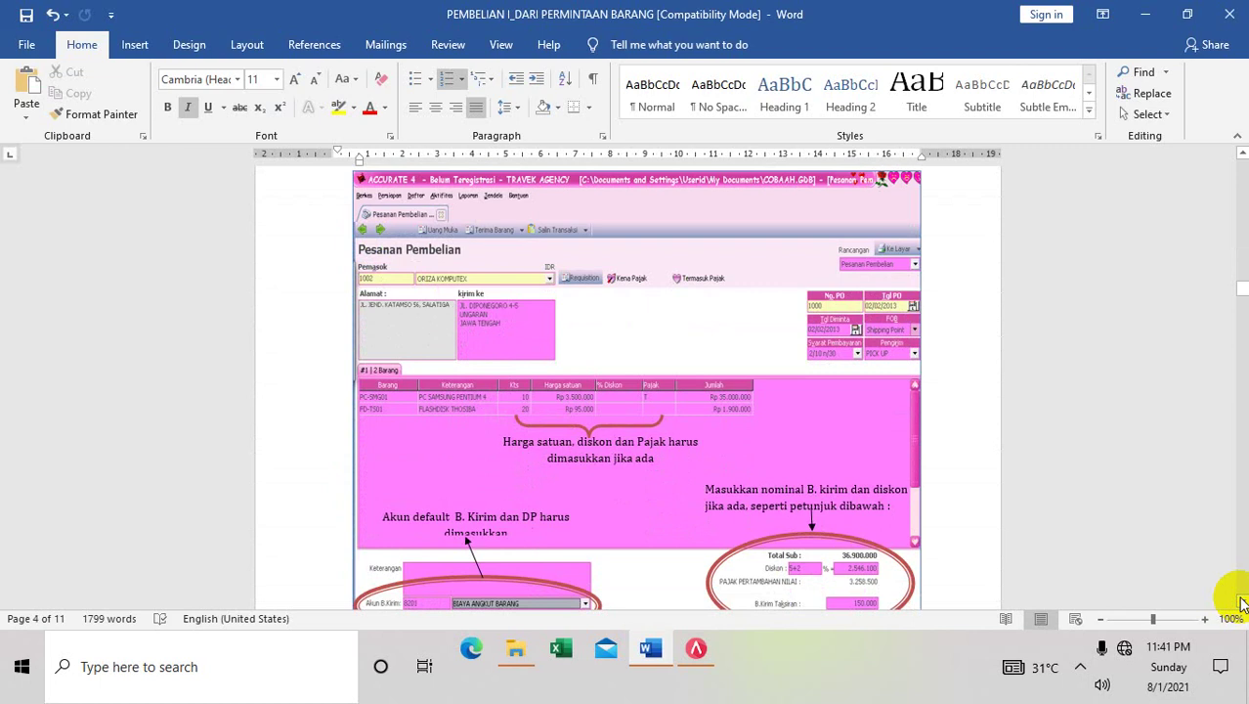
pyautogui.moveTo(1241, 603); pyautogui.dragTo(1242, 603)
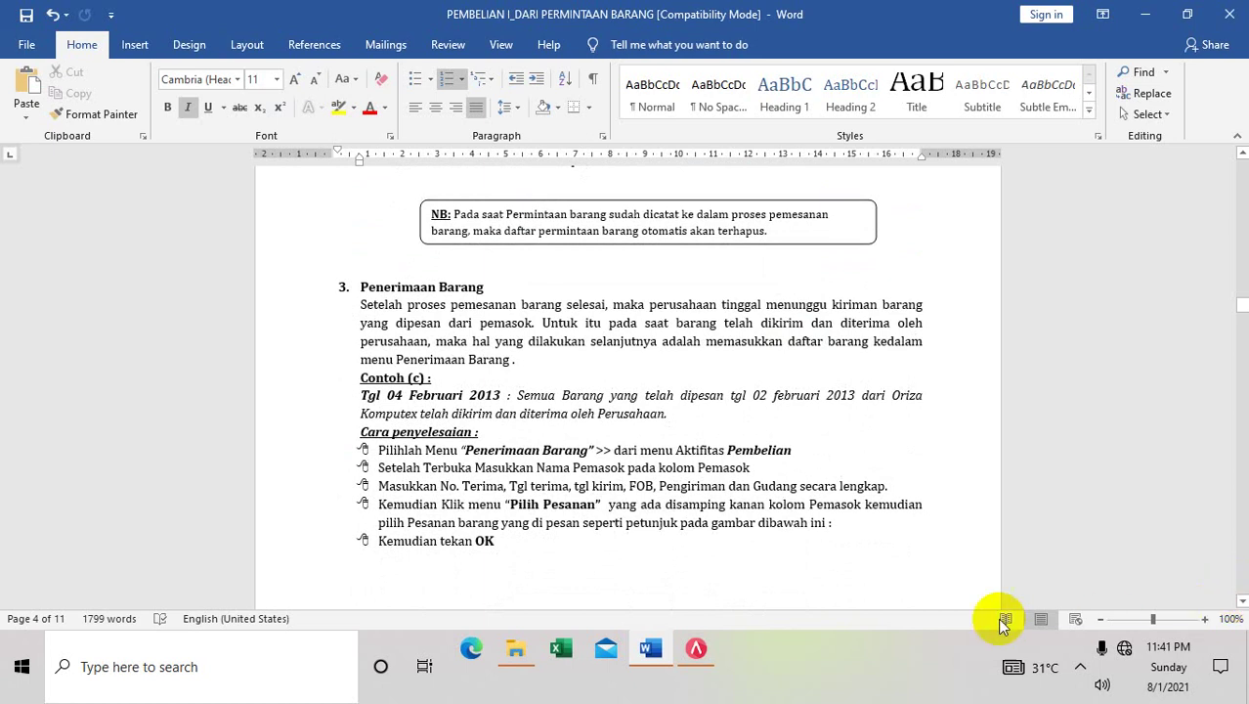
pyautogui.click(696, 649)
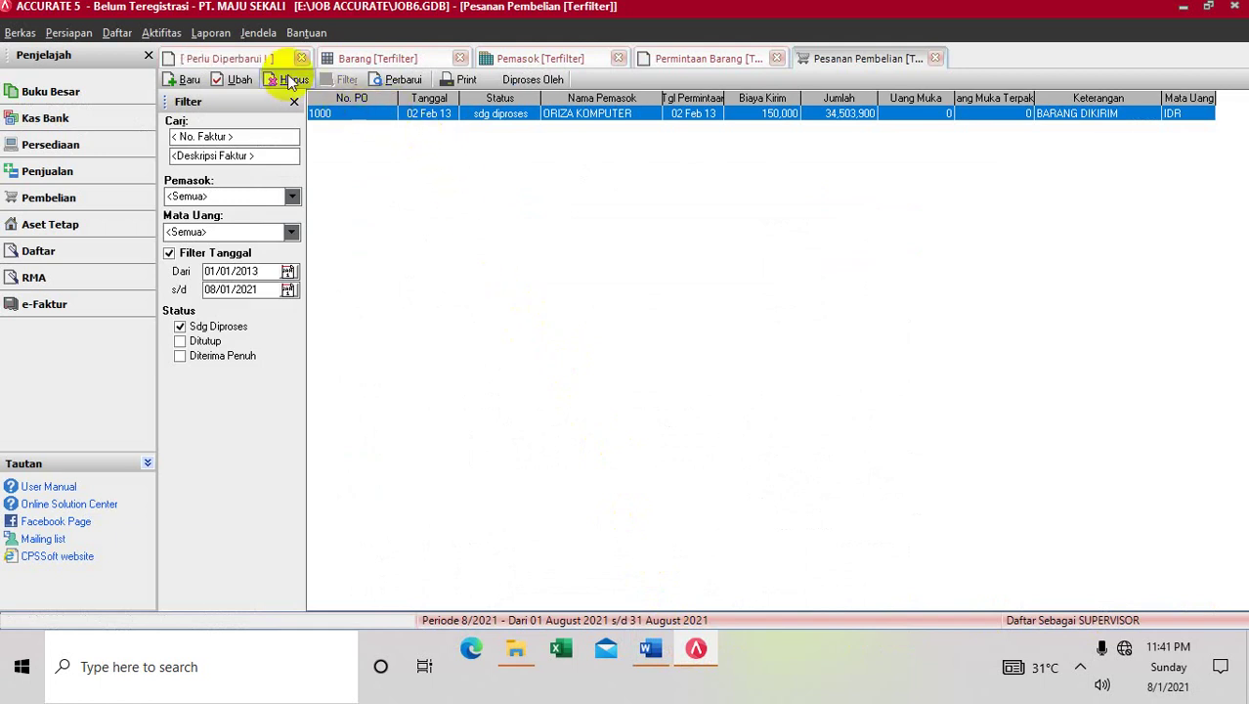
# Reopen purchase order 1000, give item PC-01 tax code T, and save it
pyautogui.click(246, 78)
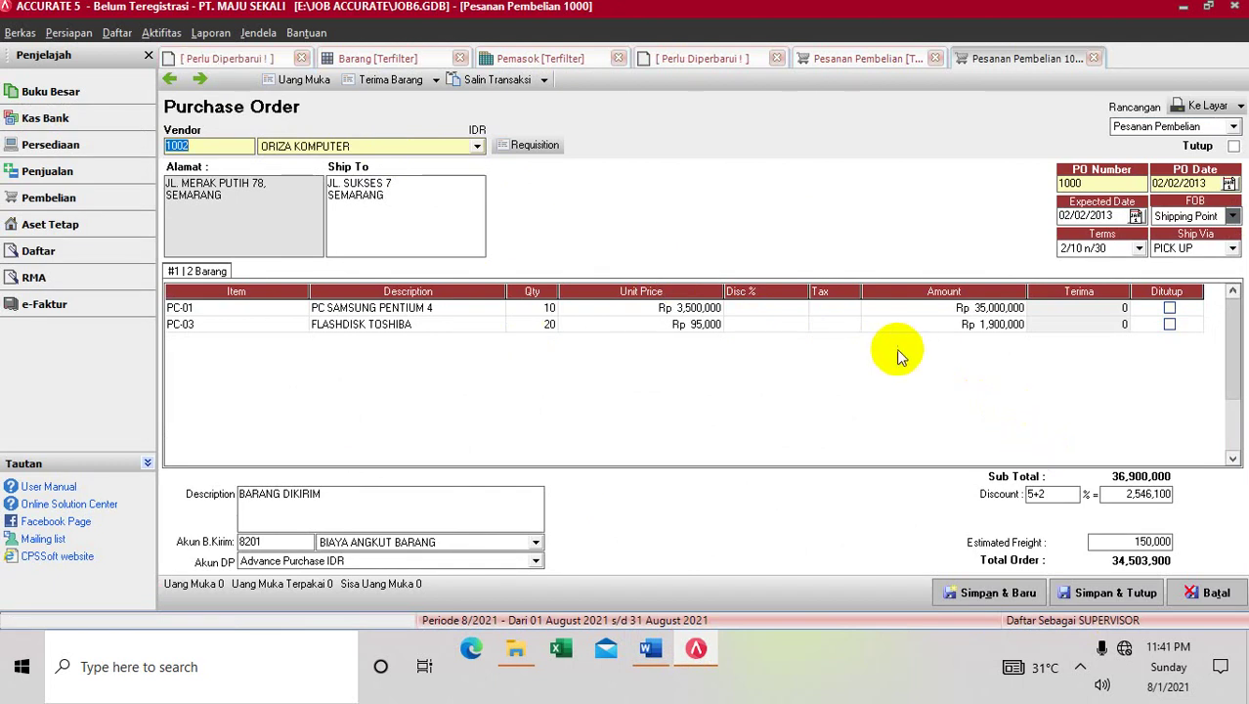
pyautogui.click(822, 307)
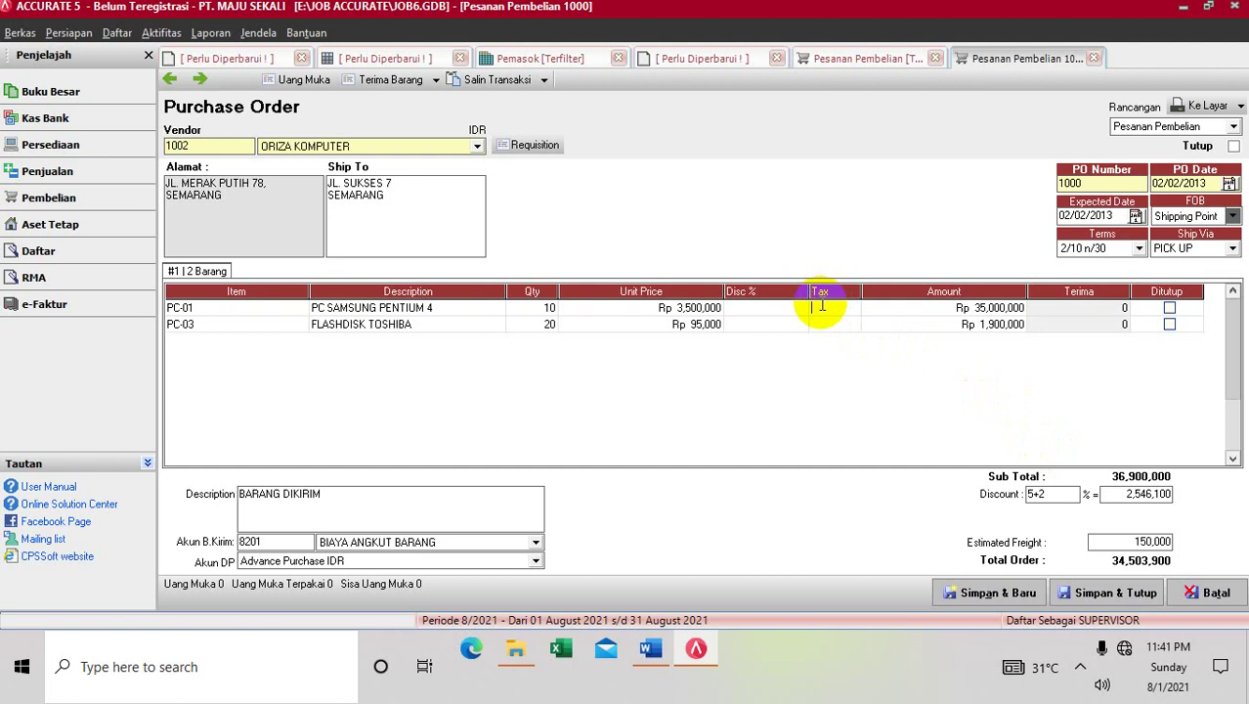
pyautogui.write('T')
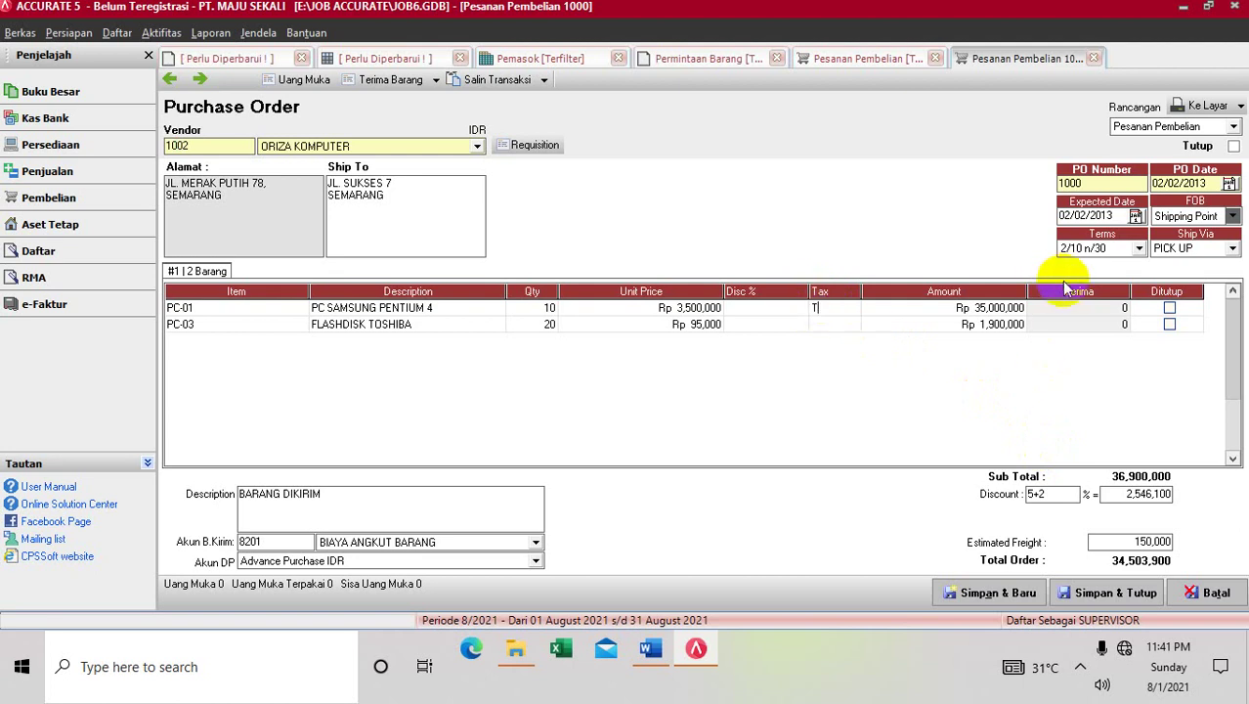
pyautogui.click(1074, 310)
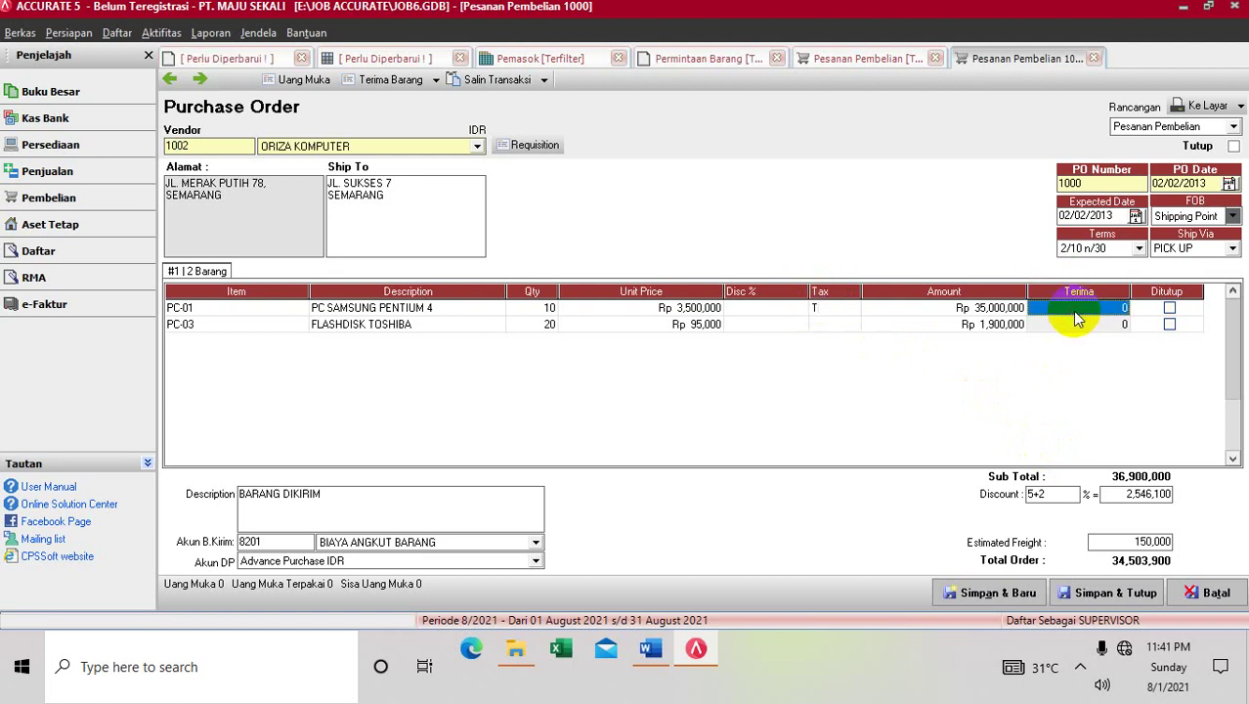
pyautogui.click(1081, 597)
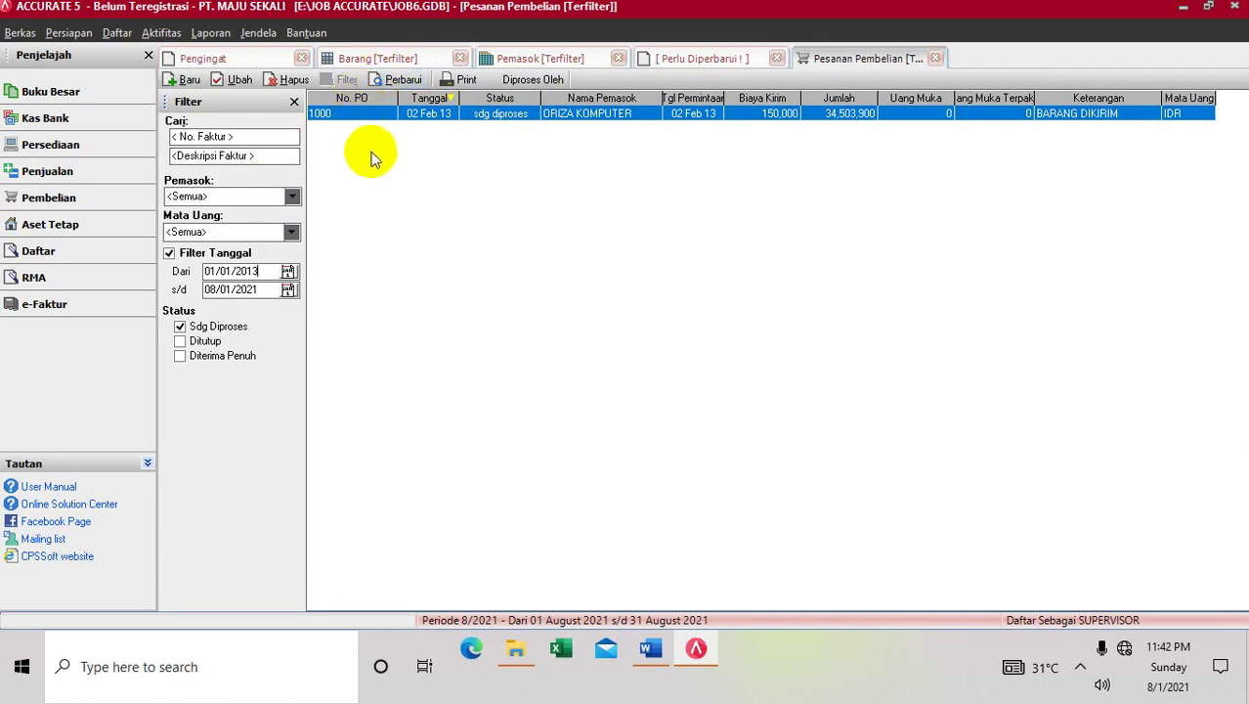
pyautogui.click(651, 652)
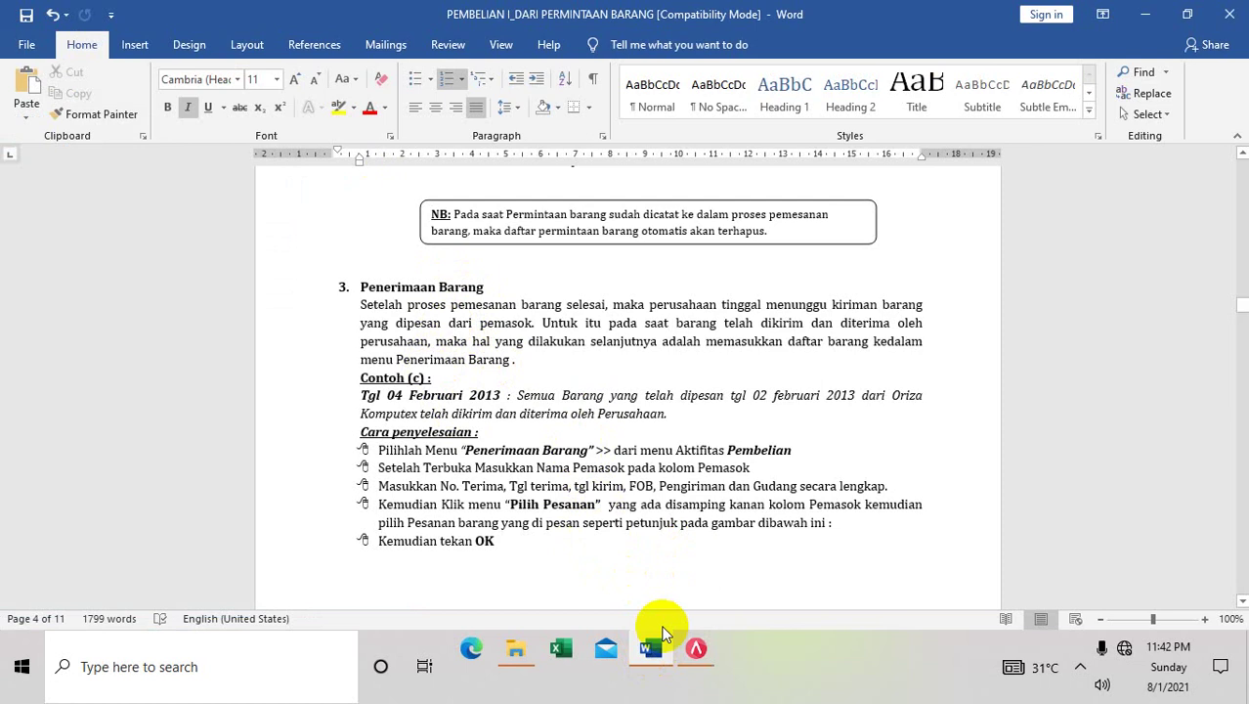
# Return to Accurate 5 after reading the Penerimaan Barang steps
pyautogui.click(694, 658)
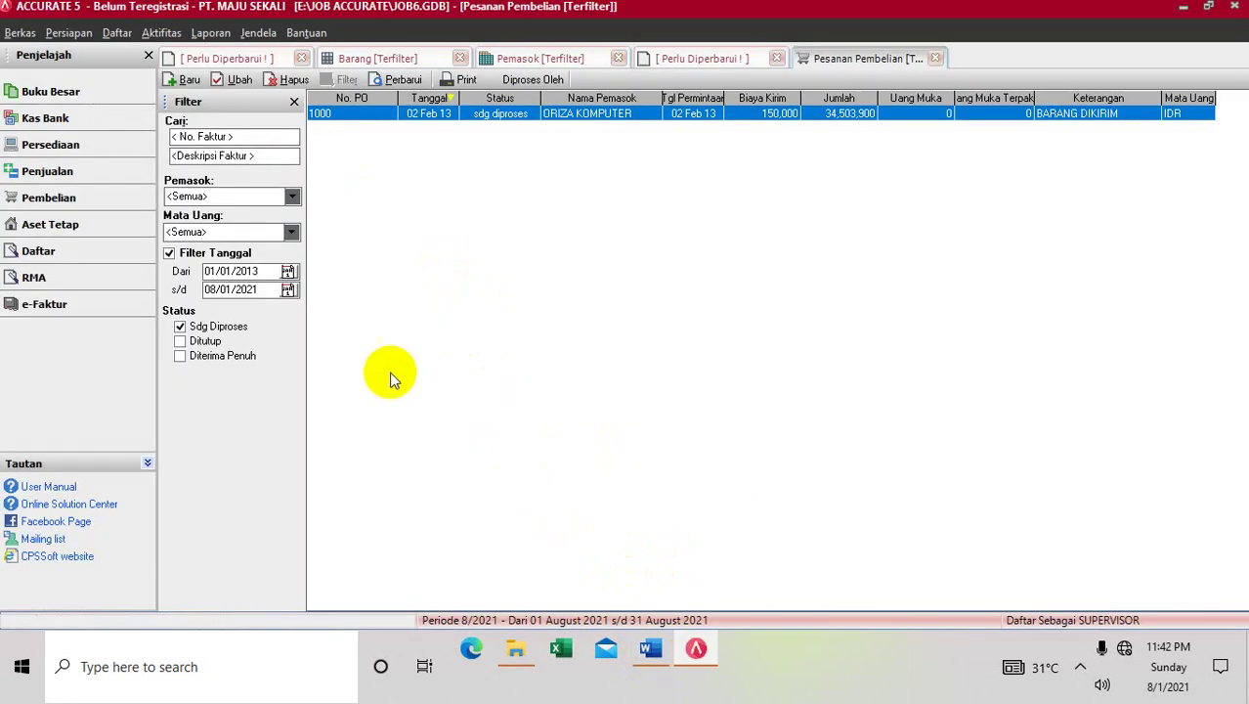
# Start a new goods receipt with ORIZA KOMPUTER as the vendor
pyautogui.click(153, 36)
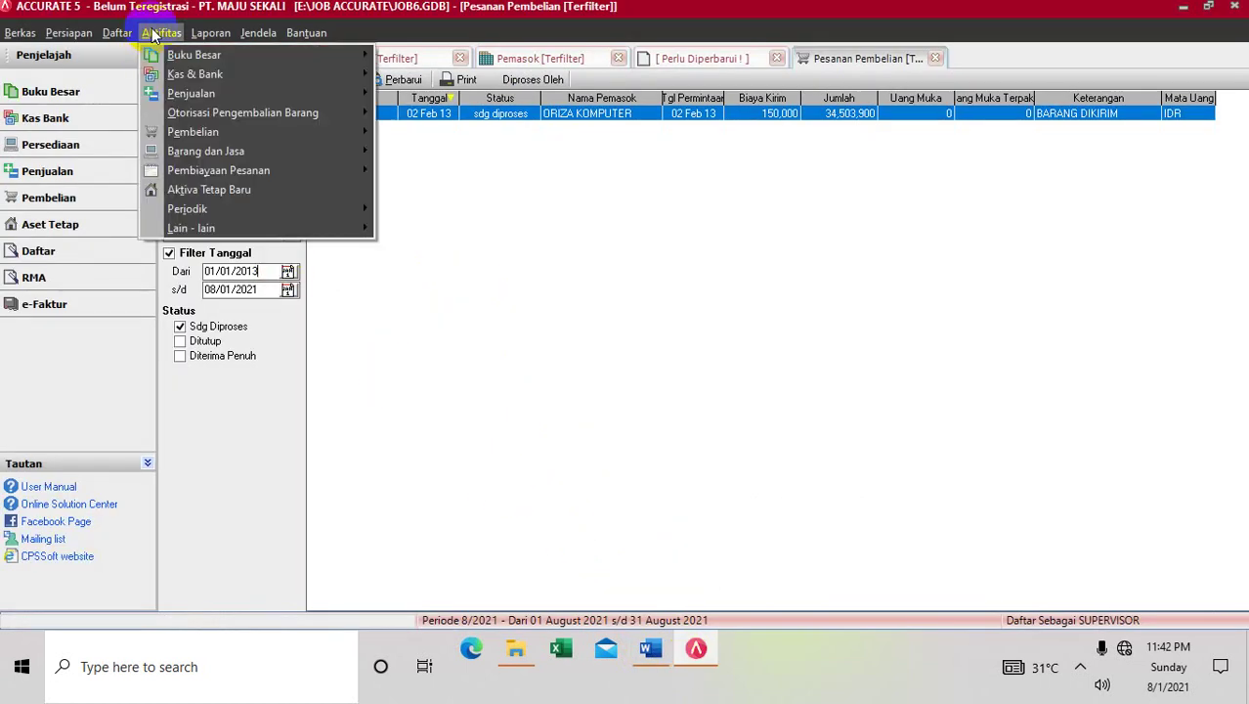
pyautogui.moveTo(189, 140)
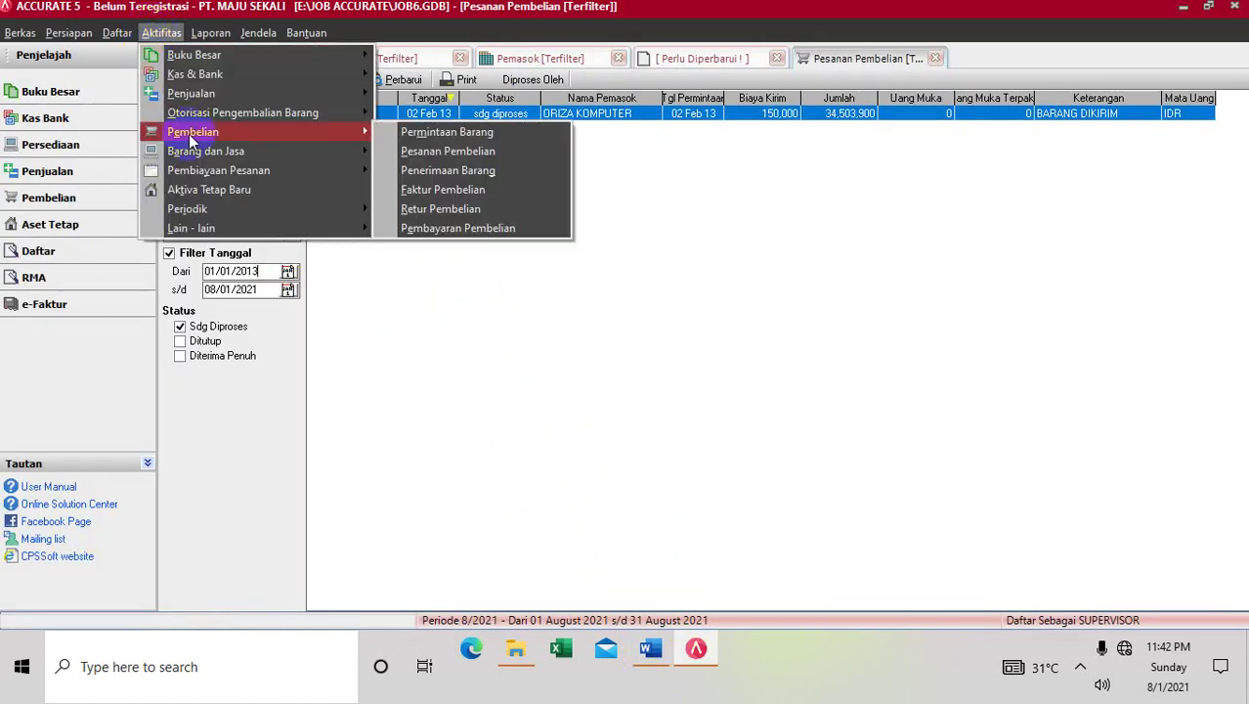
pyautogui.click(409, 171)
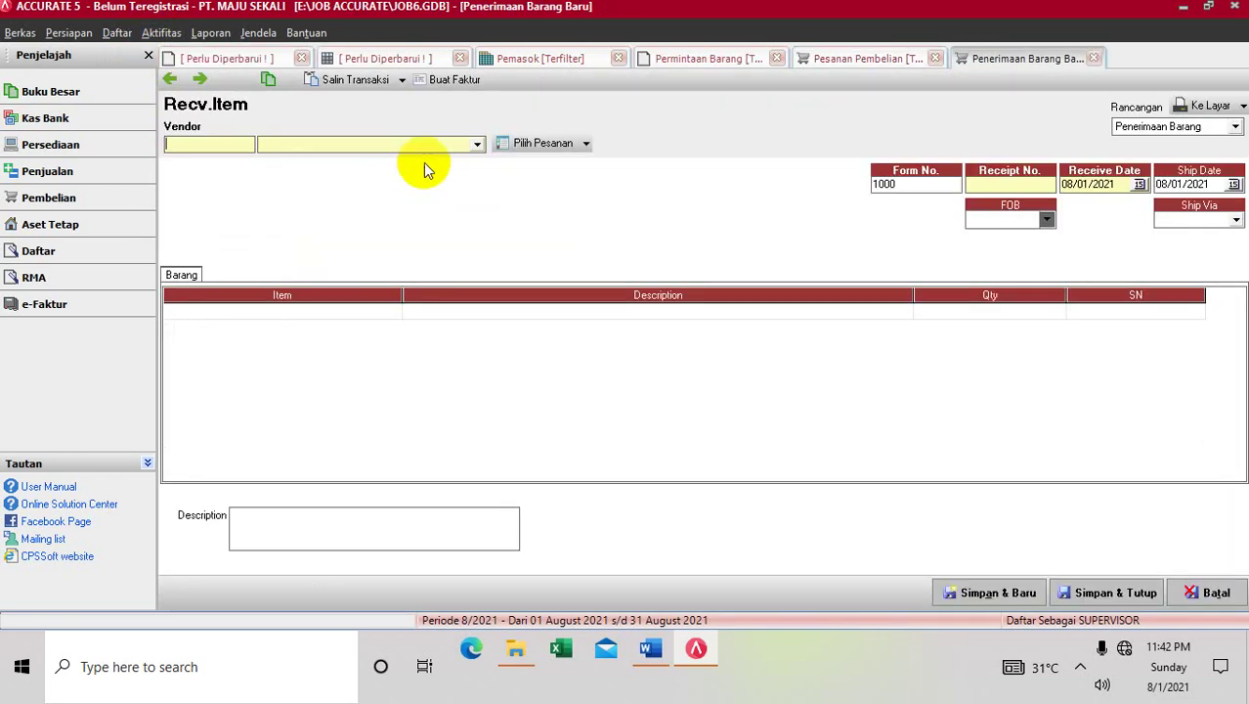
pyautogui.click(474, 145)
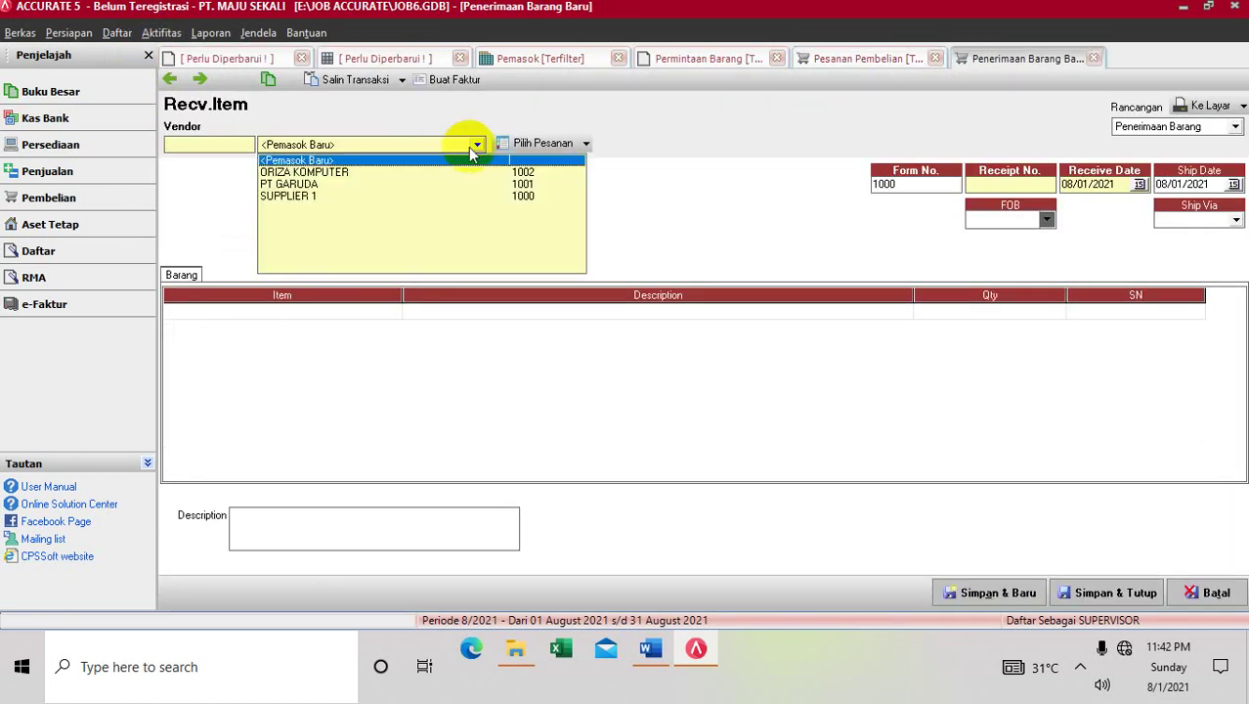
pyautogui.click(444, 173)
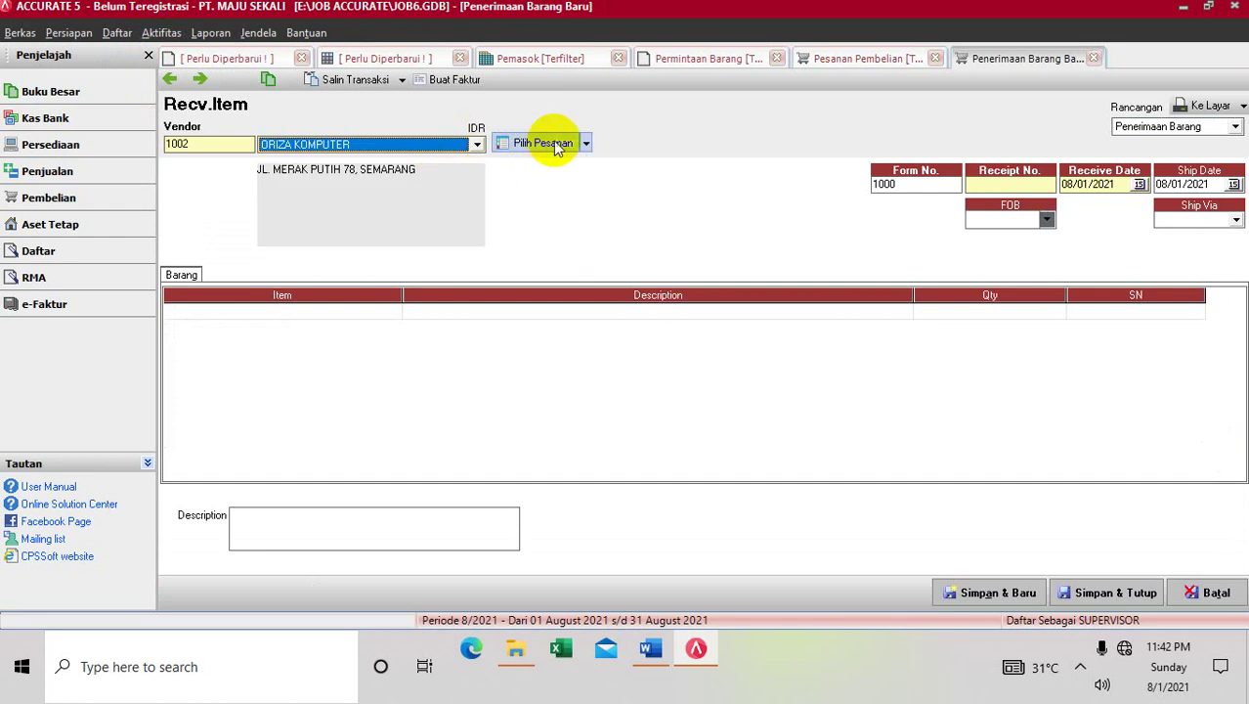
pyautogui.click(588, 144)
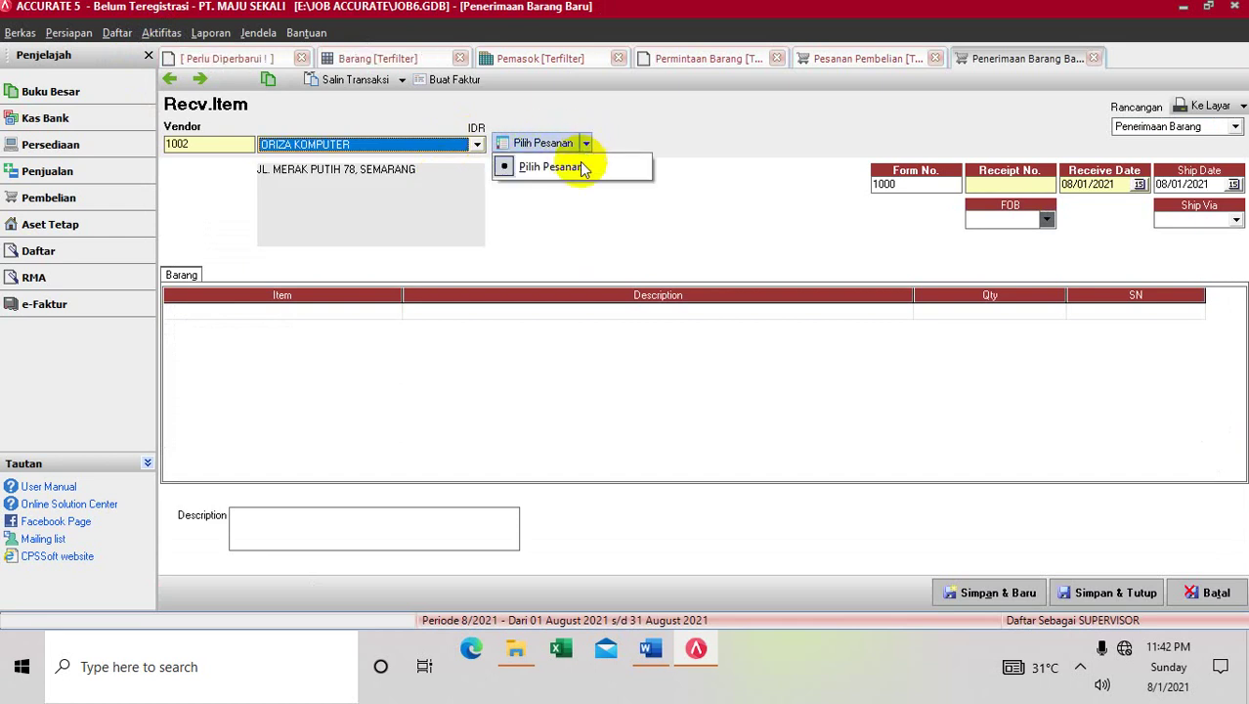
pyautogui.click(580, 170)
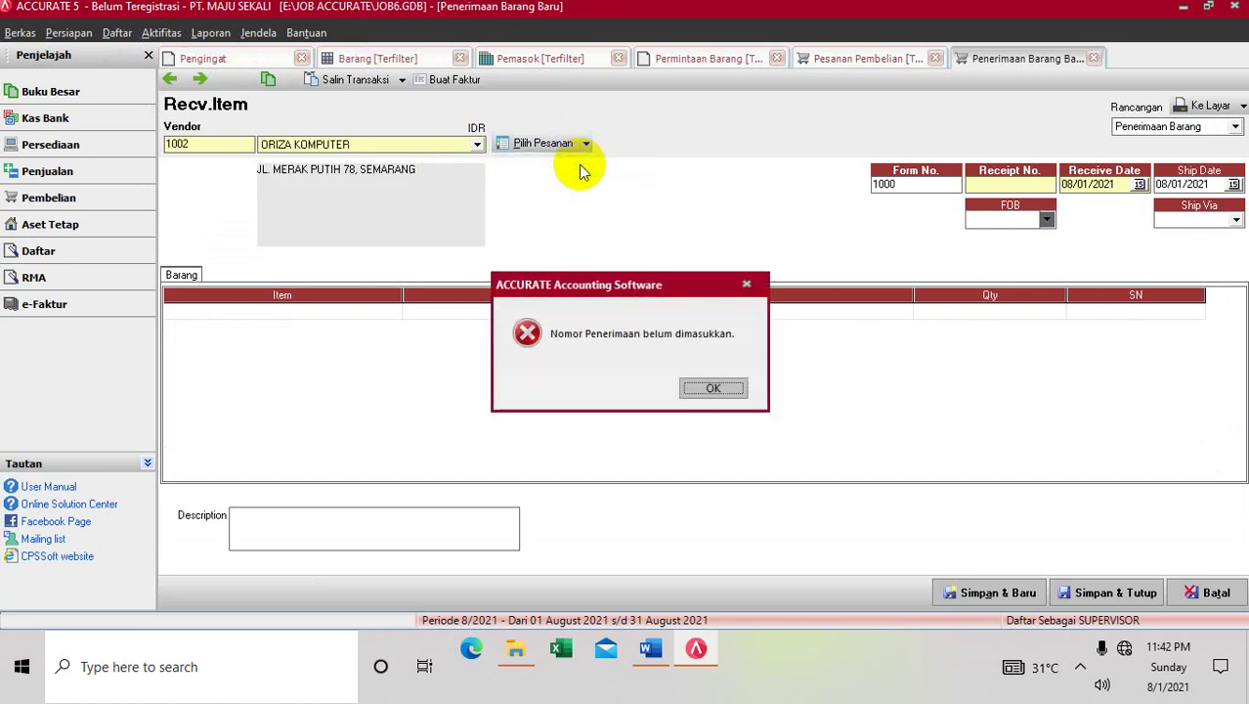
pyautogui.click(729, 388)
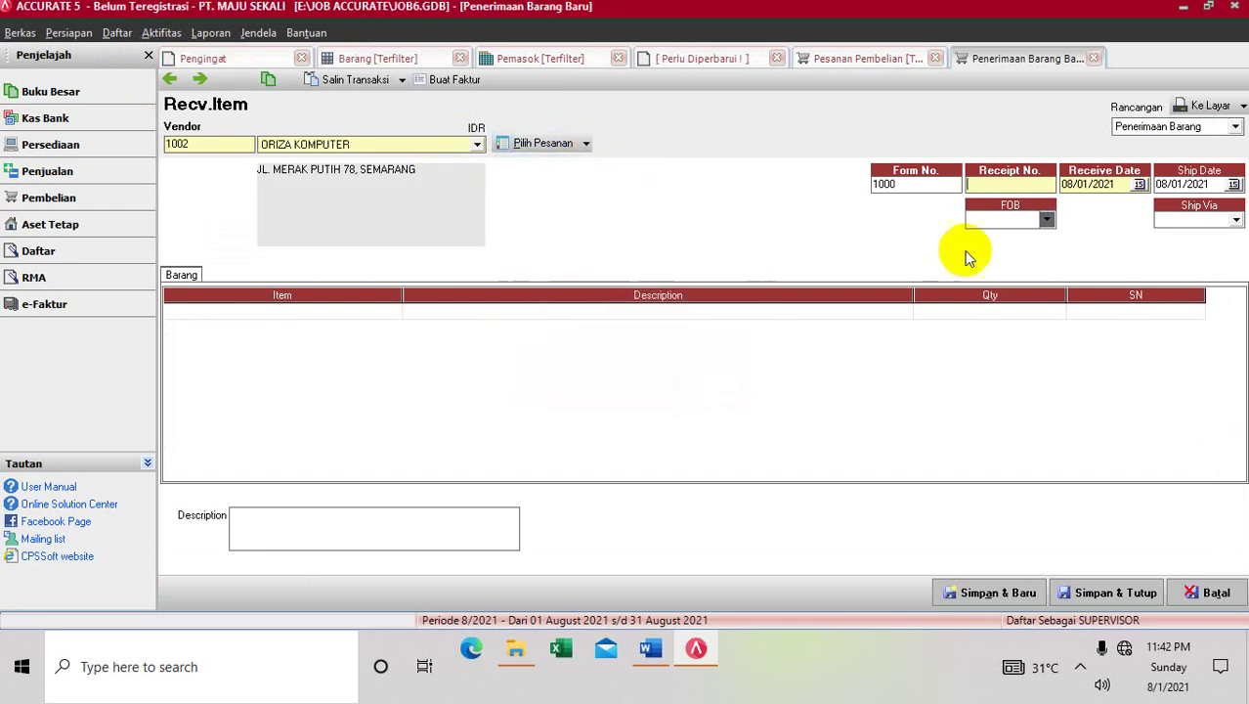
# Enter receipt number P001 with receive and ship dates of 02/04/2013
pyautogui.click(1031, 184)
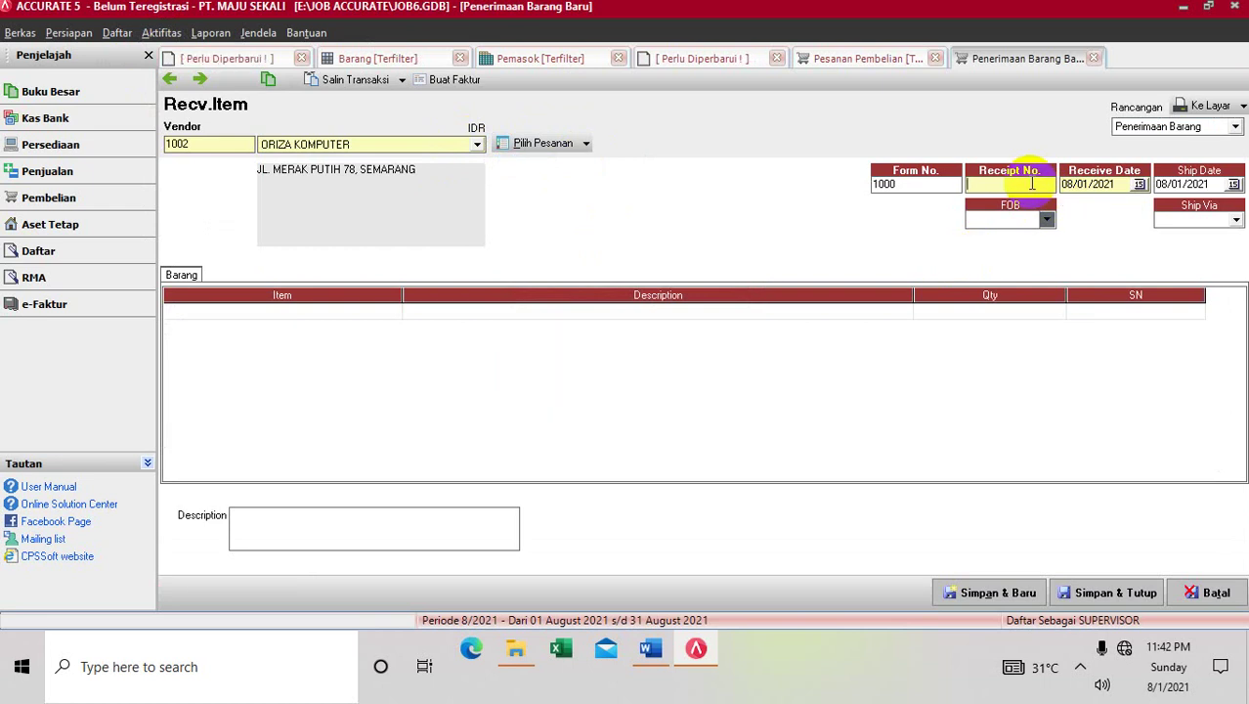
pyautogui.write('001')
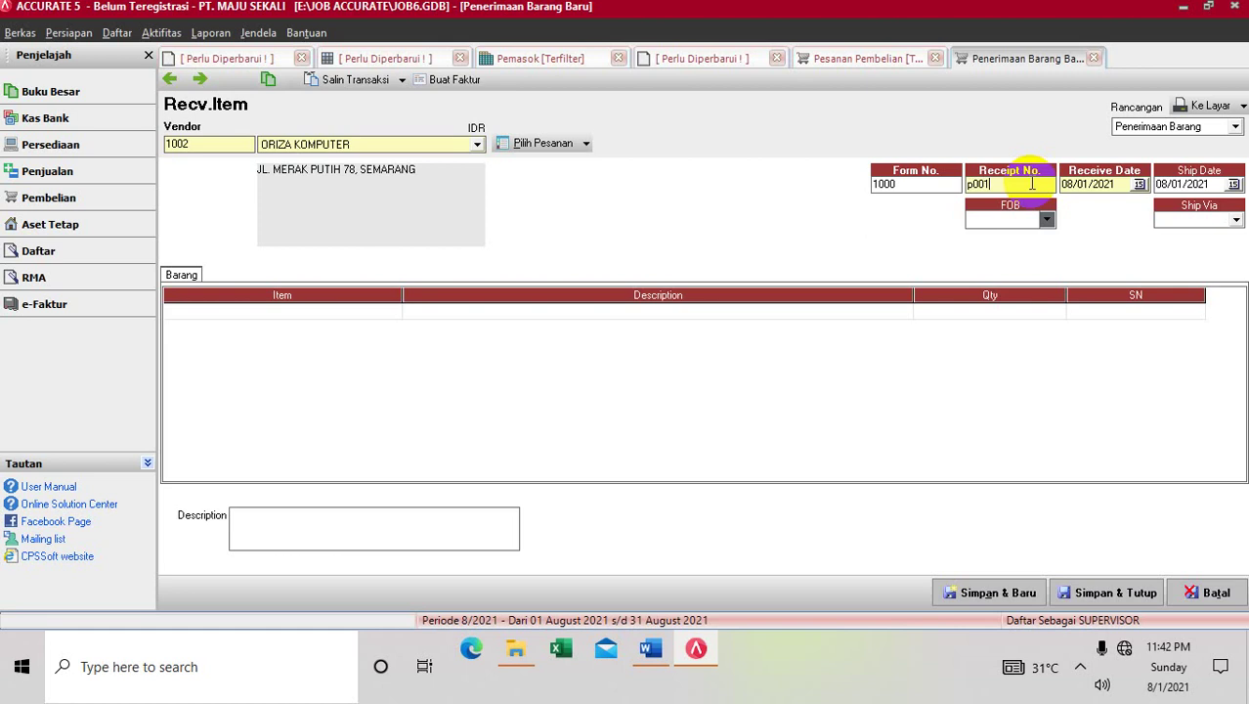
pyautogui.press('Home')
pyautogui.write('P')
pyautogui.click(1088, 184)
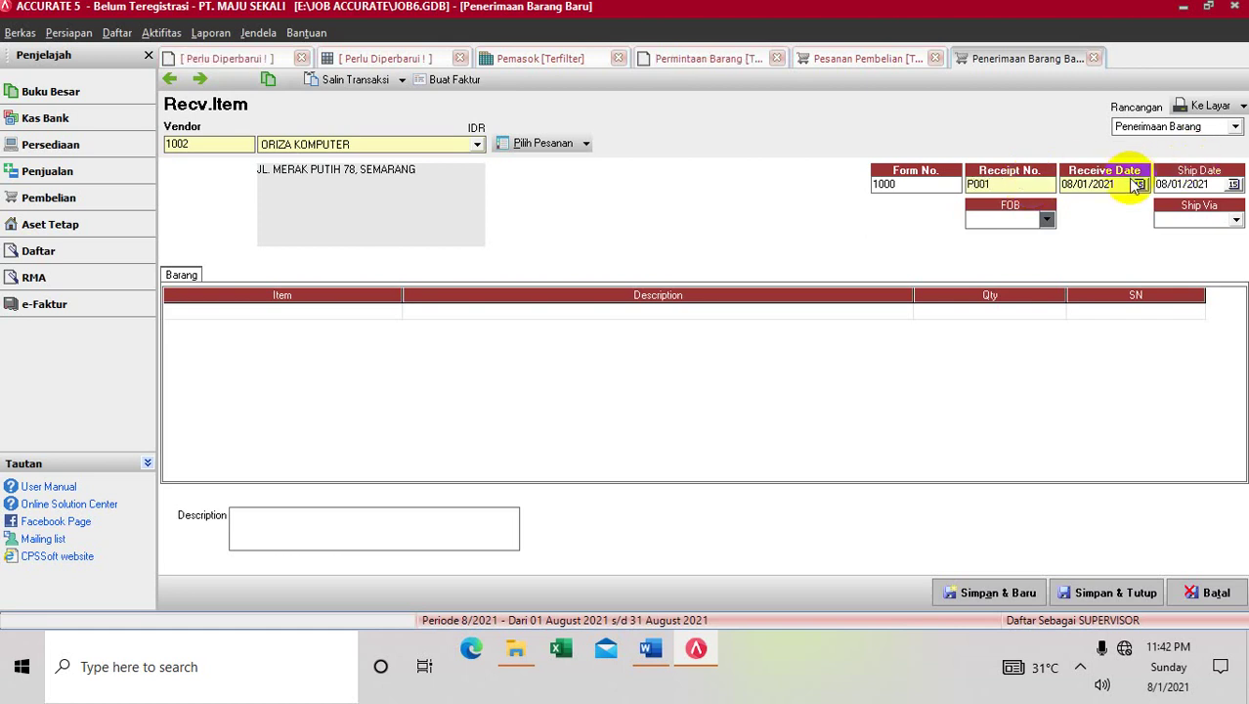
pyautogui.click(1104, 184)
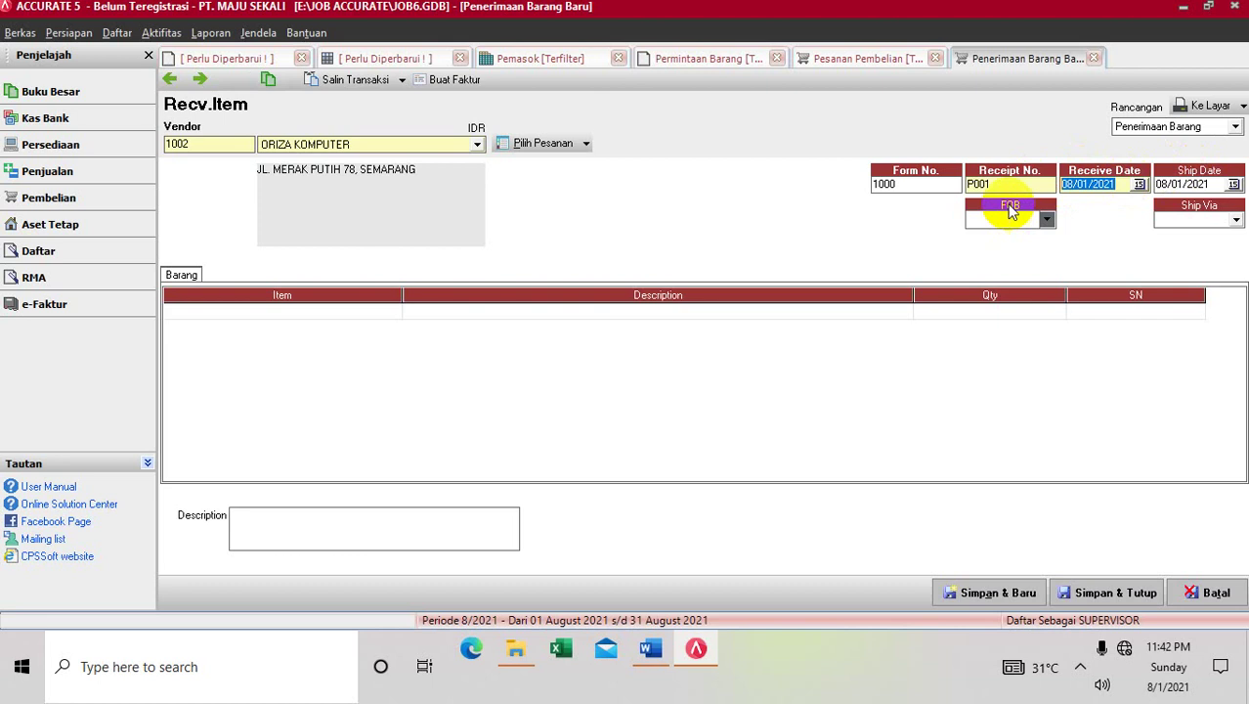
pyautogui.write('02/ /02')
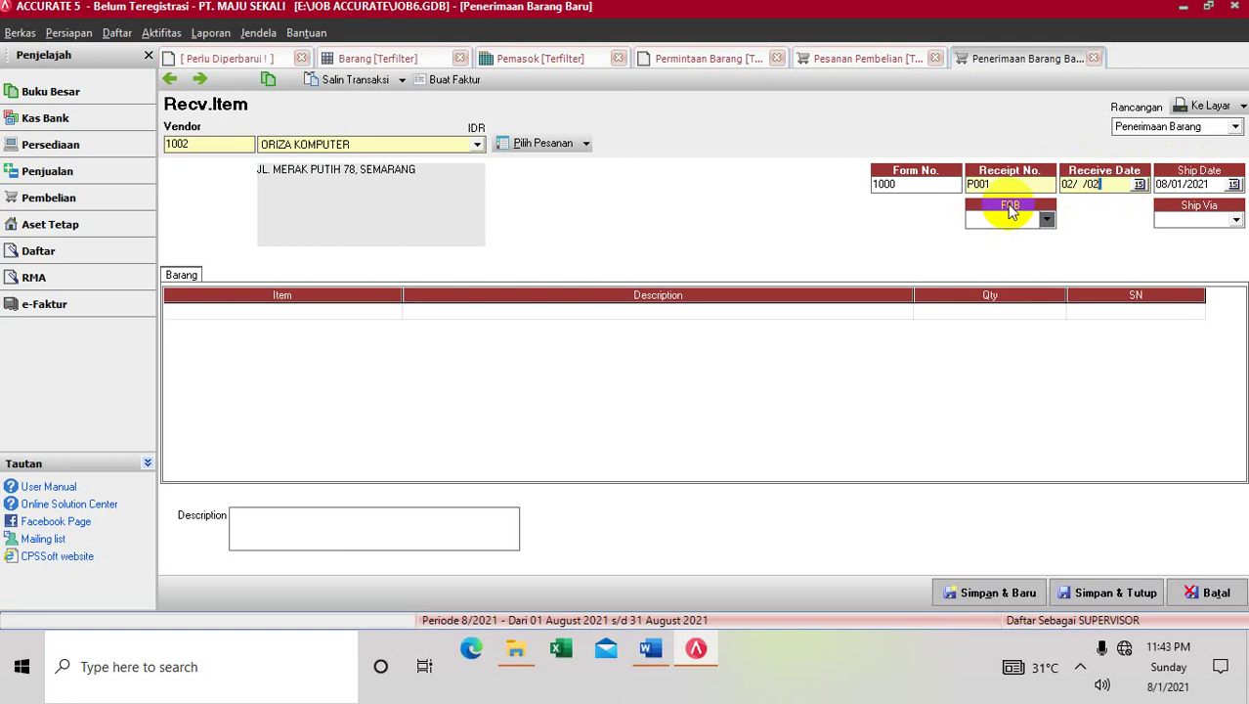
pyautogui.press('BackSpace')
pyautogui.press('BackSpace')
pyautogui.press('BackSpace')
pyautogui.write('04/201')
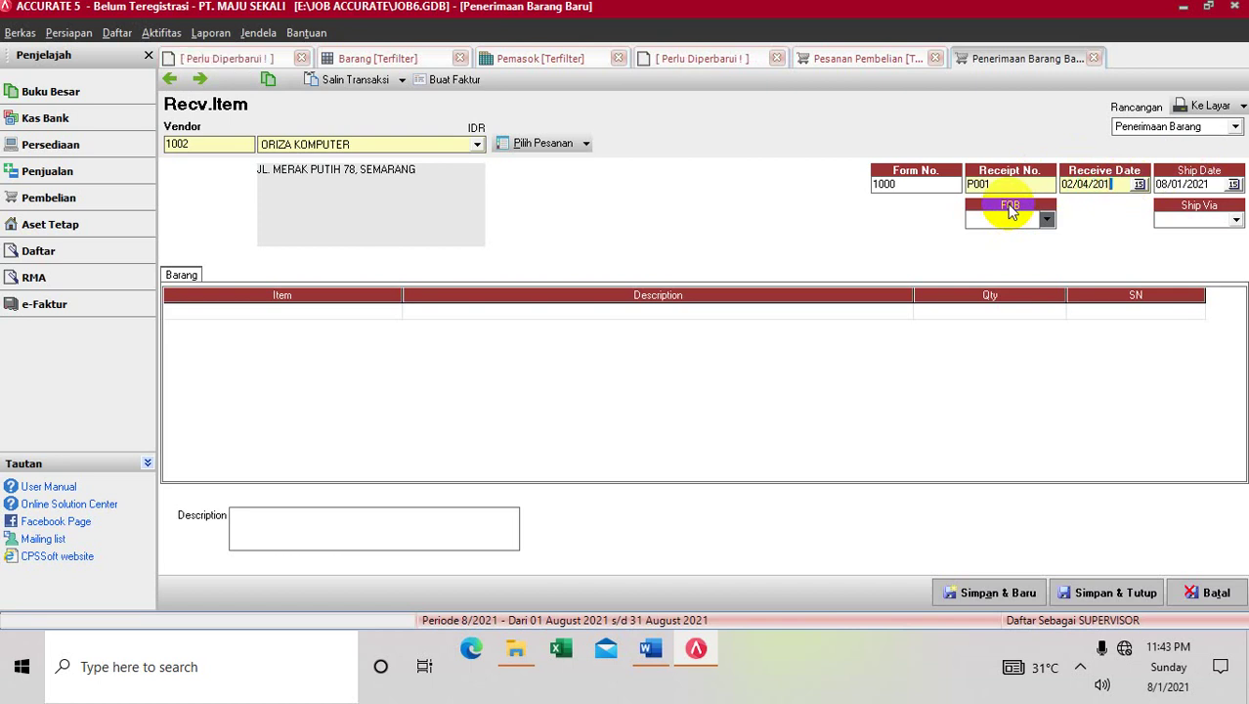
pyautogui.write('3')
pyautogui.press('Tab')
pyautogui.write('0')
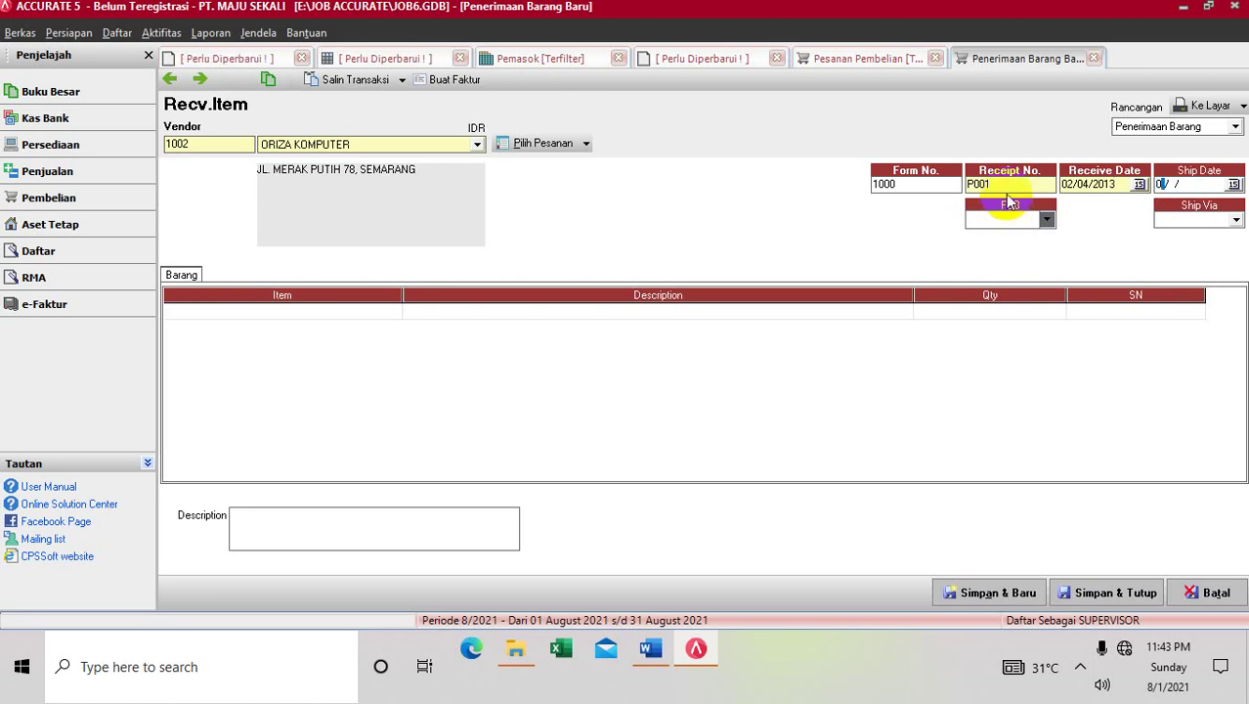
pyautogui.write('2/04/201')
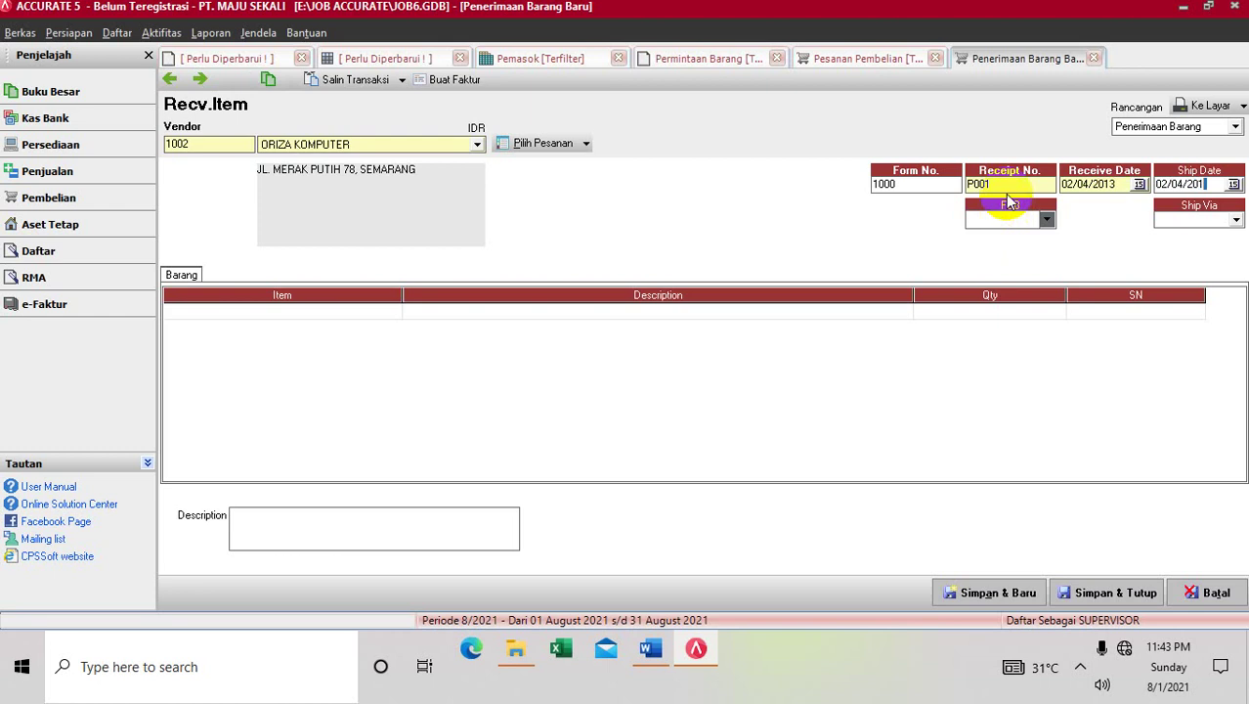
pyautogui.write('3')
# Set FOB to Shipping Point and ship via PICK UP
pyautogui.click(1047, 219)
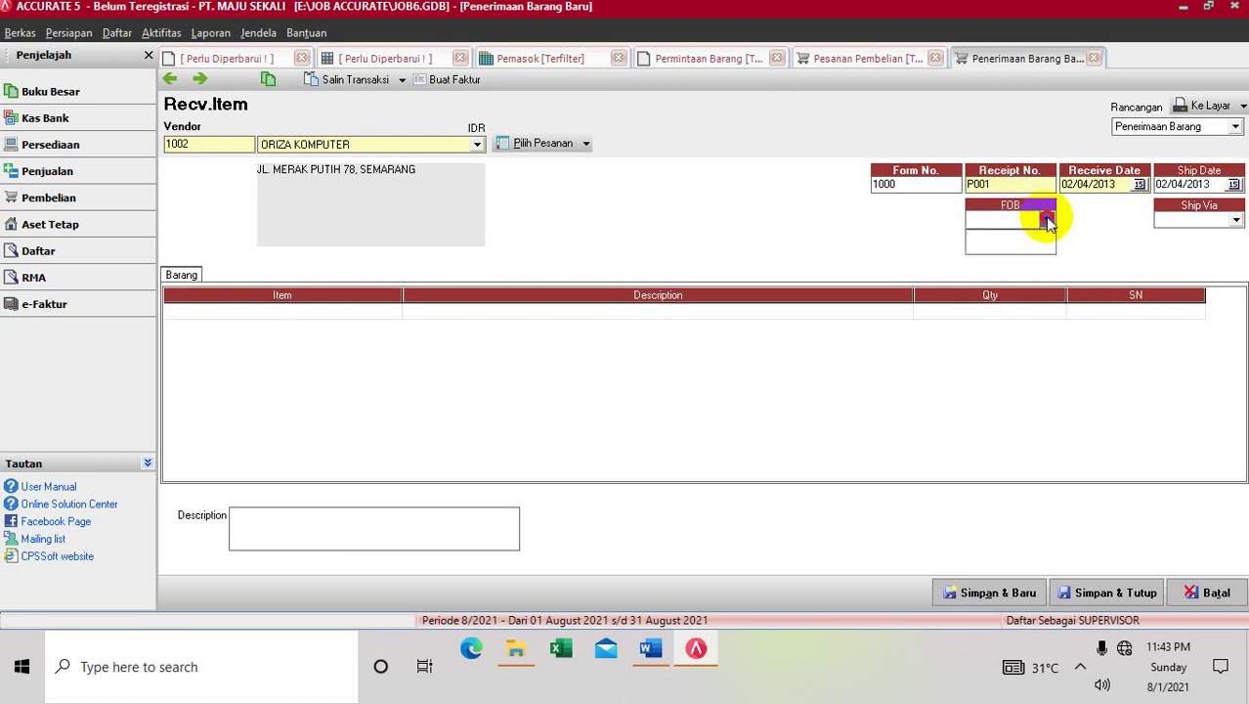
pyautogui.click(1021, 236)
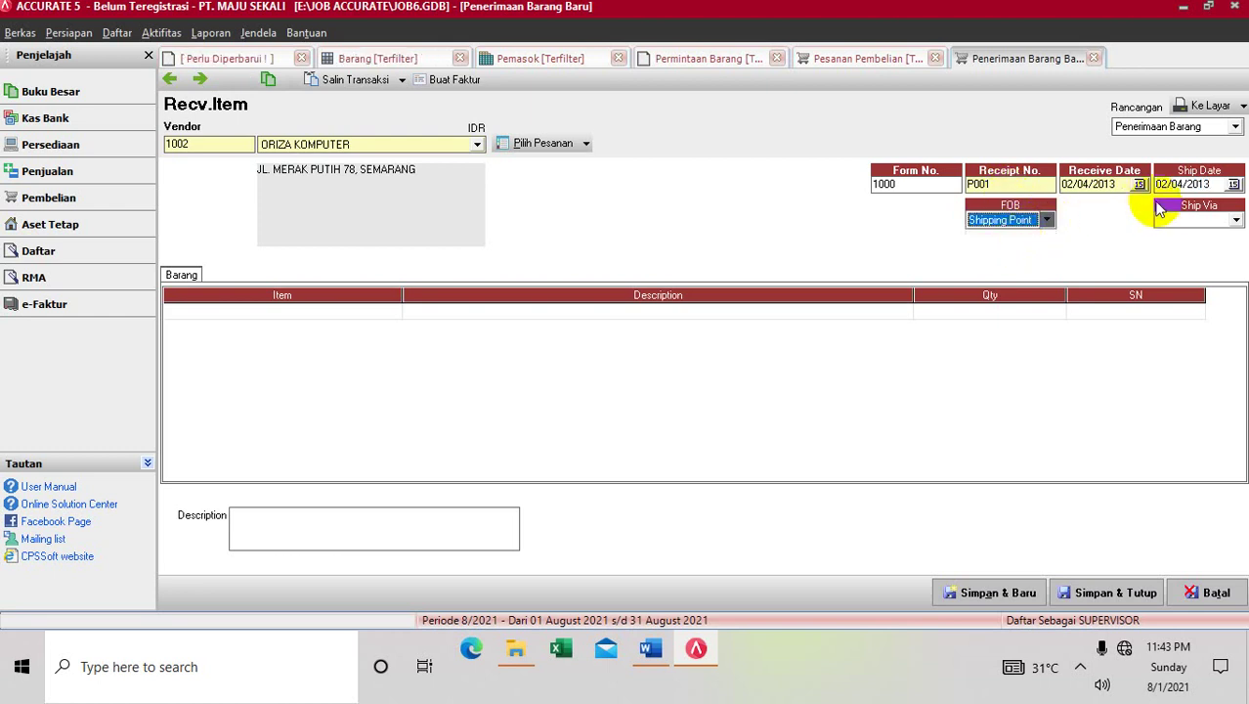
pyautogui.click(1236, 220)
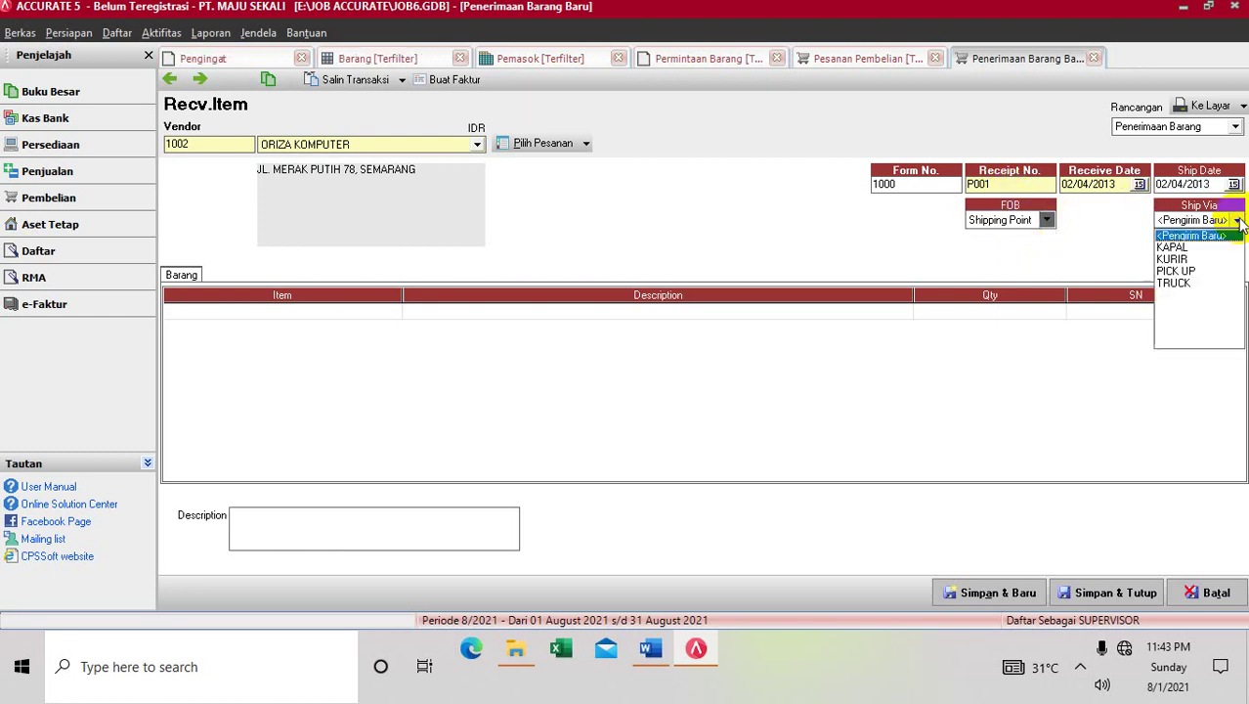
pyautogui.click(1205, 272)
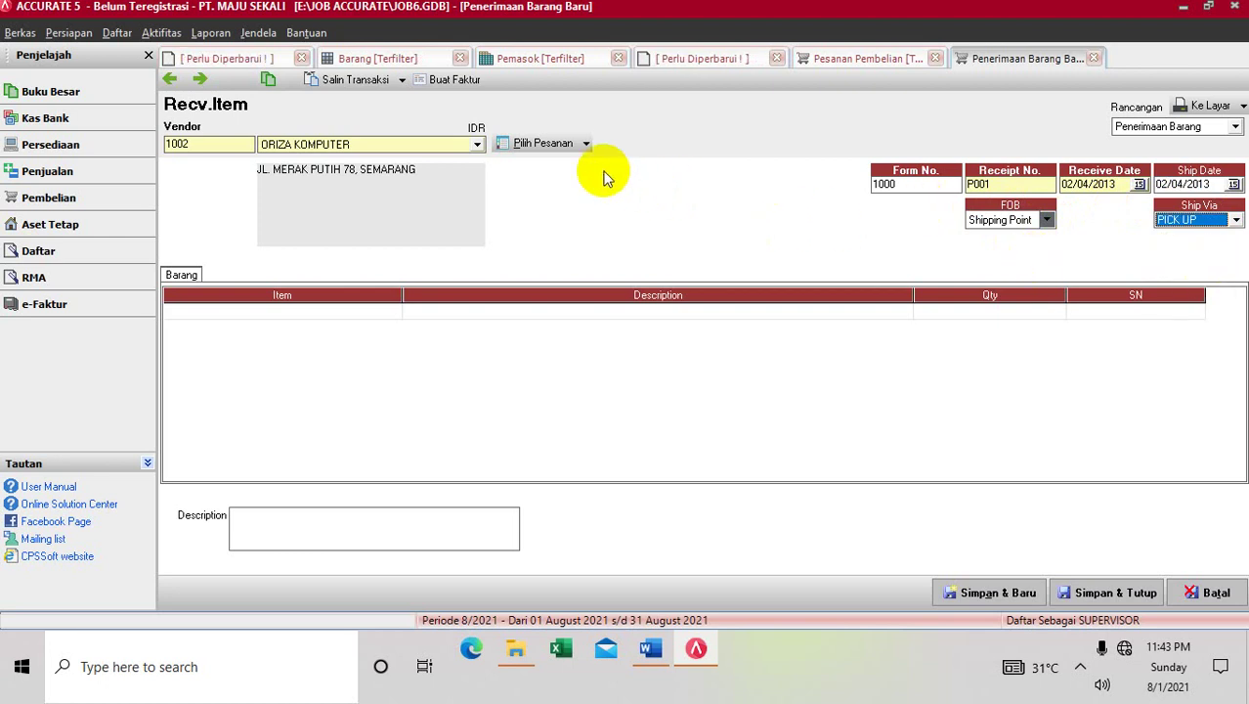
# Load purchase order 1000's items (10 PC SAMSUNG PENTIUM 4, 20 FLASHDISK TOSHIBA) into the receipt
pyautogui.click(586, 143)
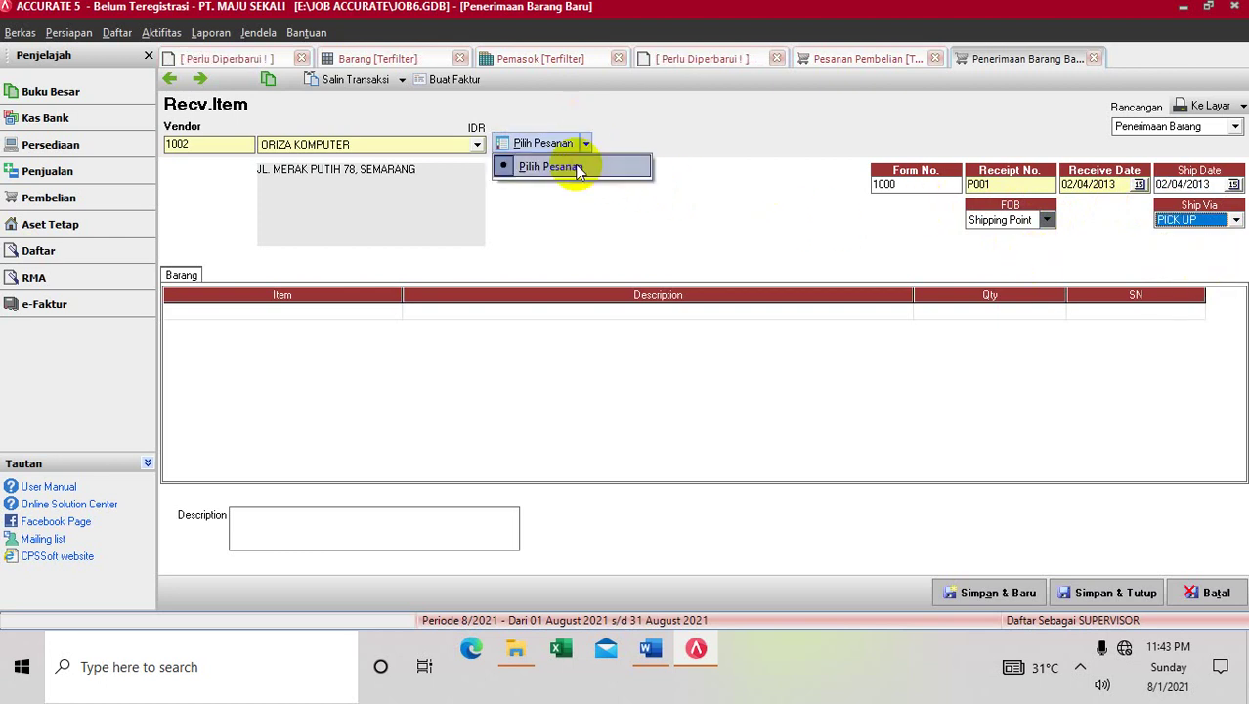
pyautogui.click(579, 168)
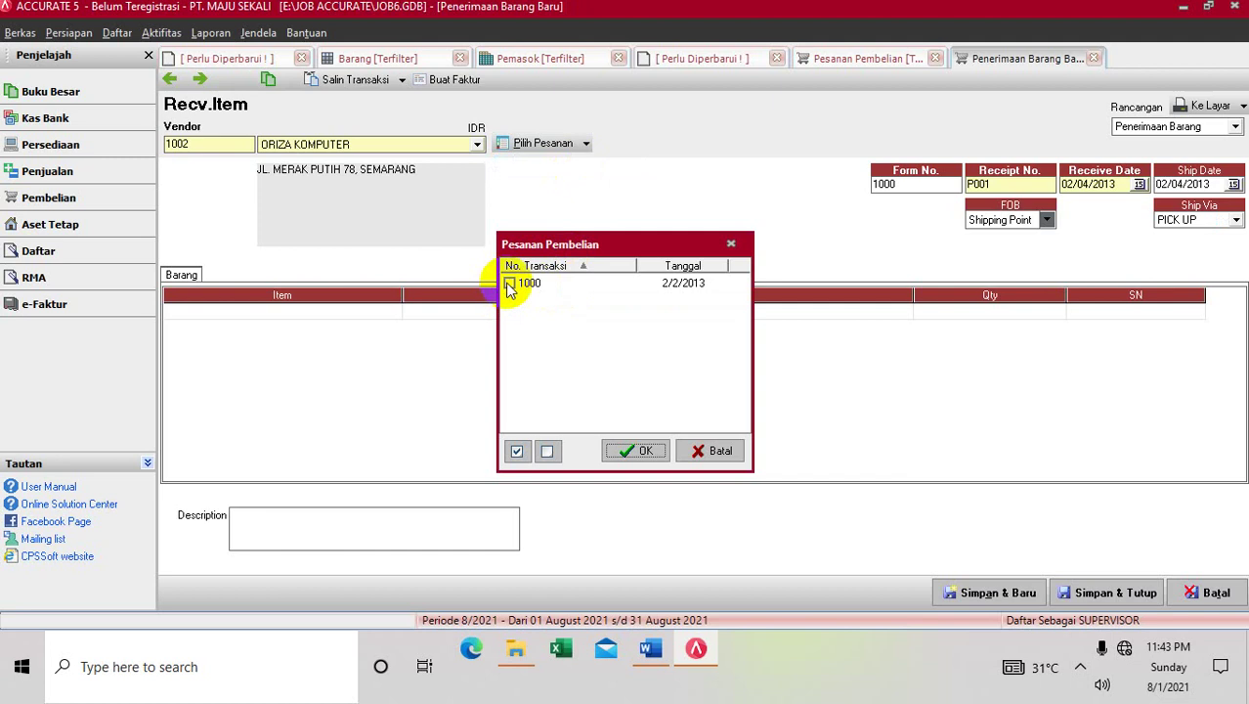
pyautogui.click(509, 283)
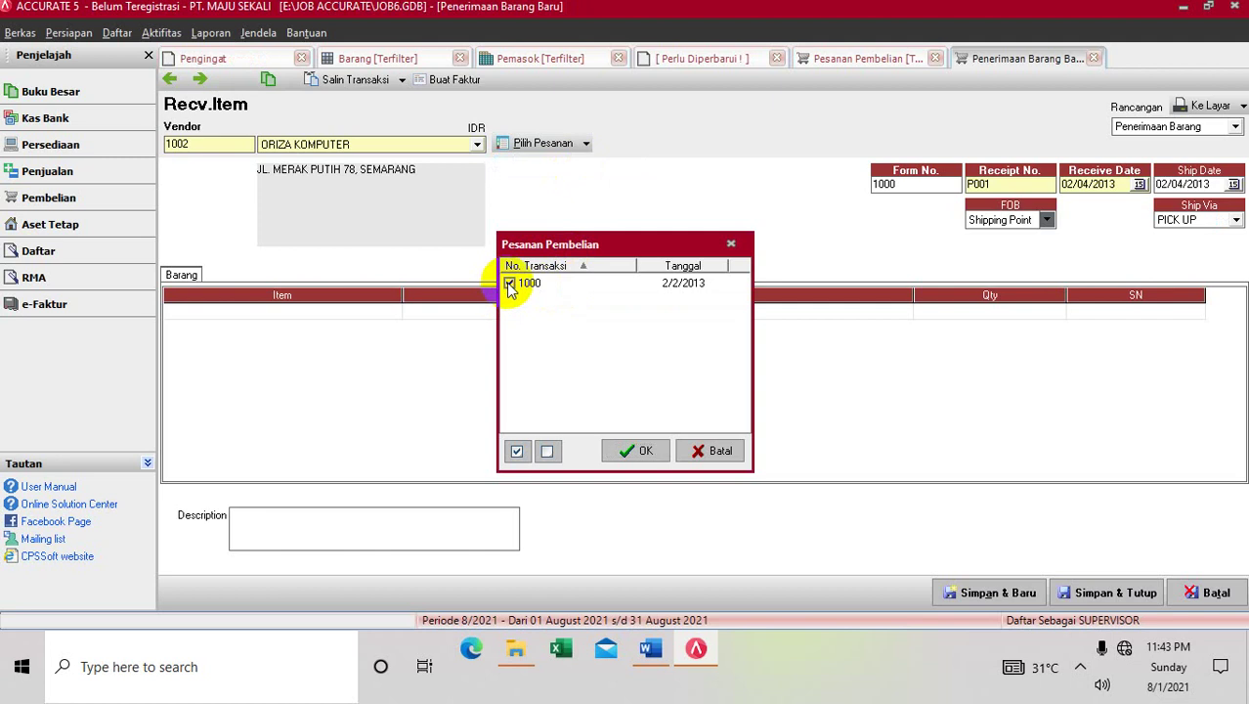
pyautogui.click(637, 453)
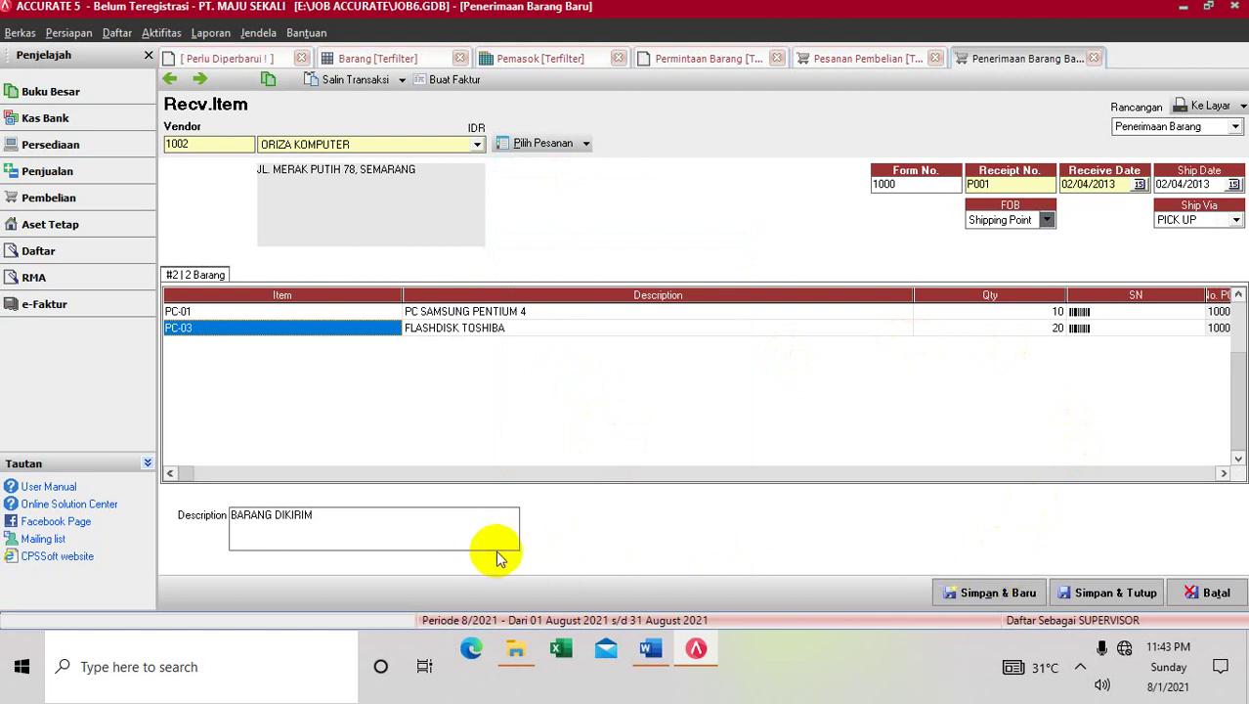
pyautogui.click(649, 649)
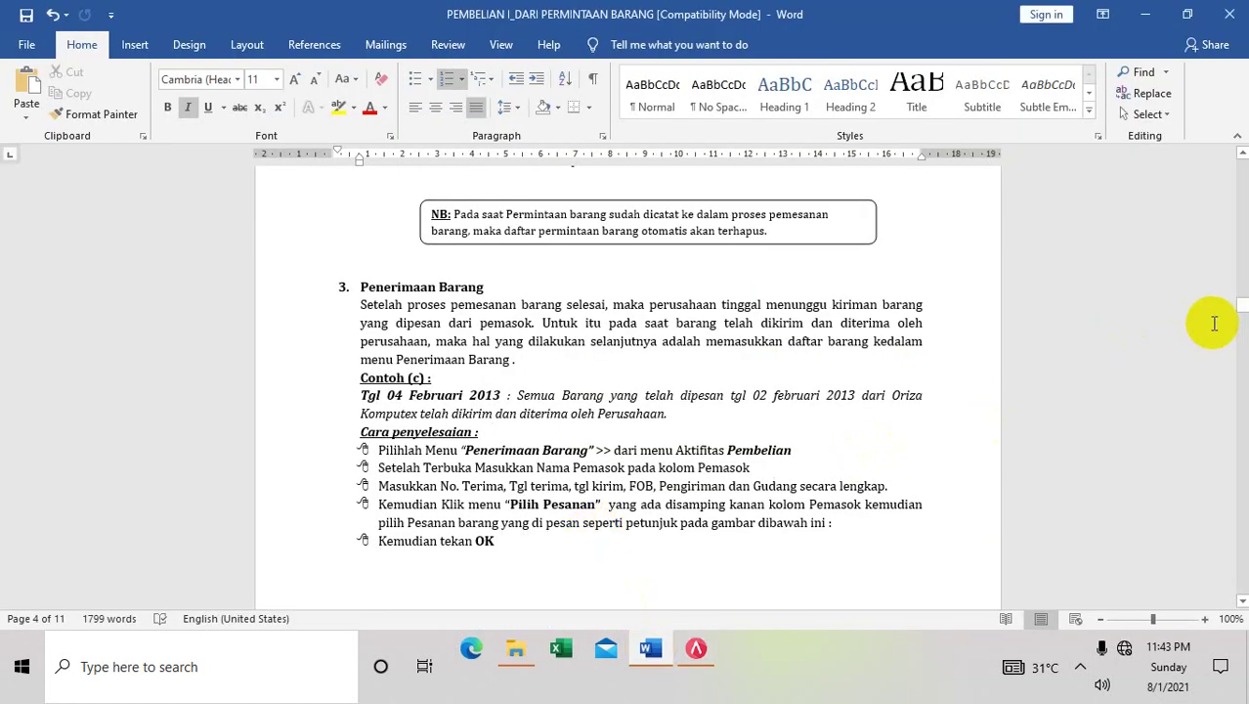
# Scroll the Word guide to the Pembayaran Pembelian figures, then return to the goods receipt
pyautogui.moveTo(1241, 311); pyautogui.dragTo(1118, 429)
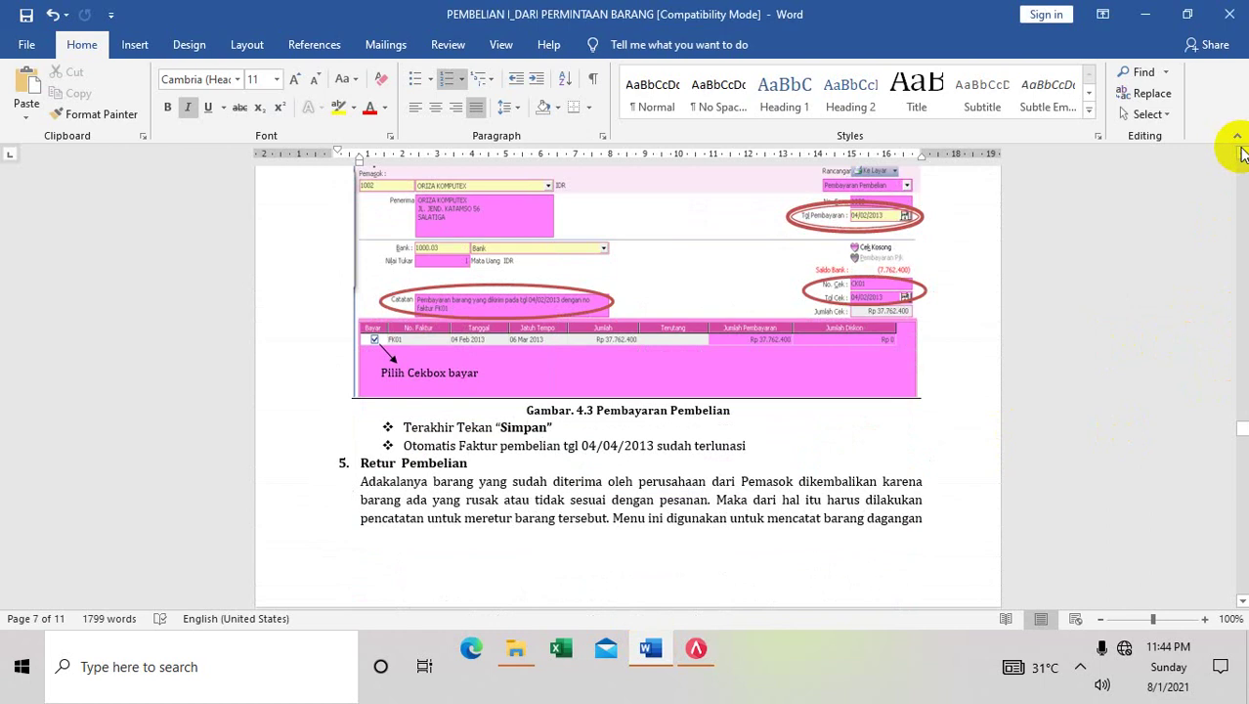
pyautogui.click(1237, 141)
pyautogui.moveTo(1239, 148); pyautogui.dragTo(1185, 172)
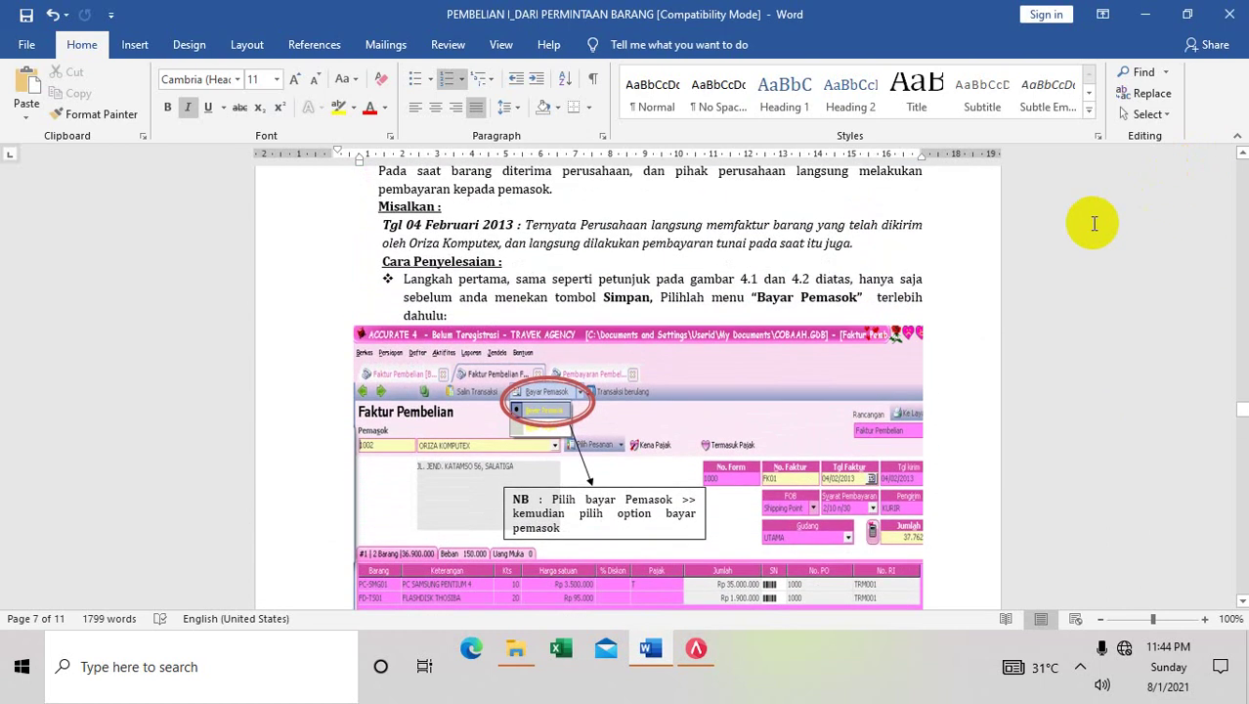
pyautogui.click(694, 653)
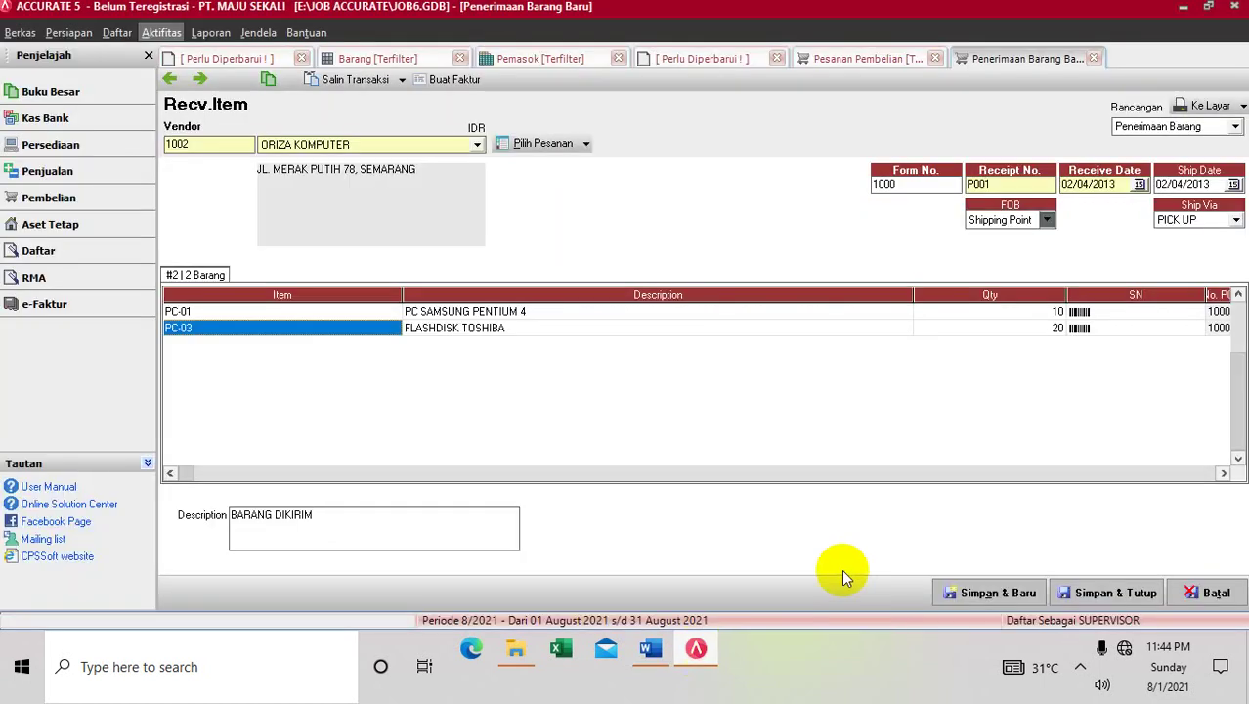
# After the failed save, open the purchase preferences' unbilled-difference account list
pyautogui.click(1067, 594)
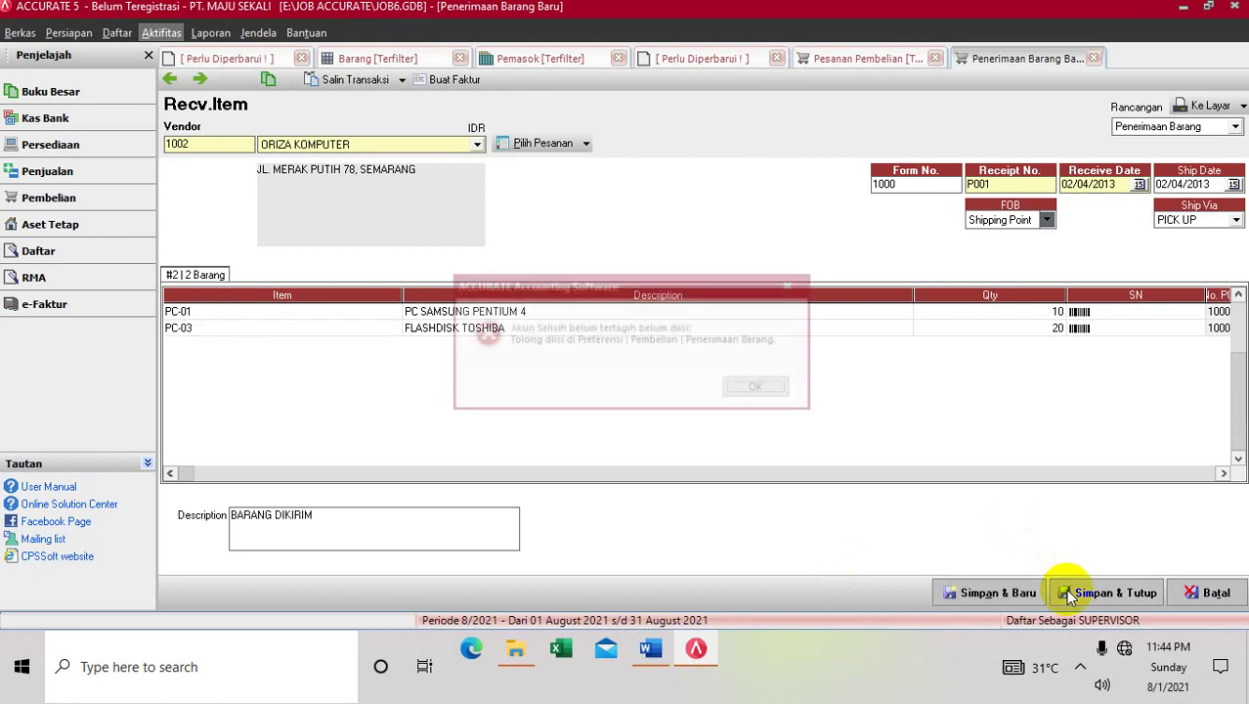
pyautogui.click(760, 388)
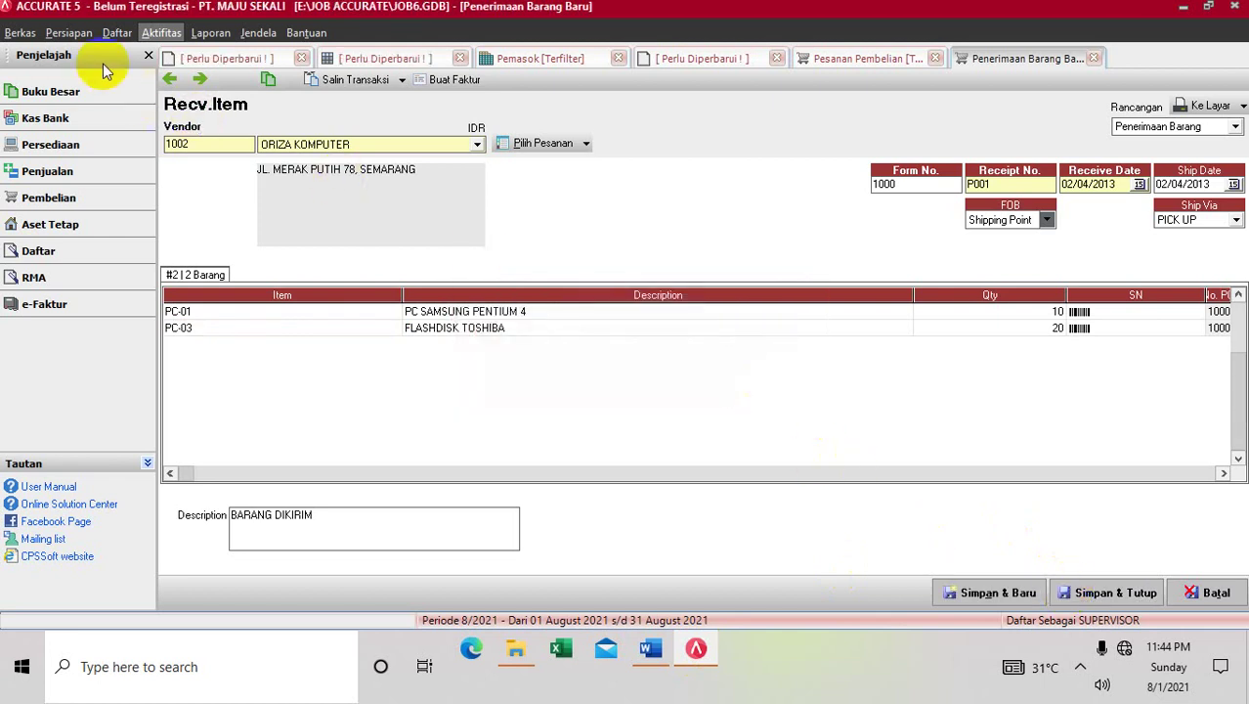
pyautogui.click(62, 35)
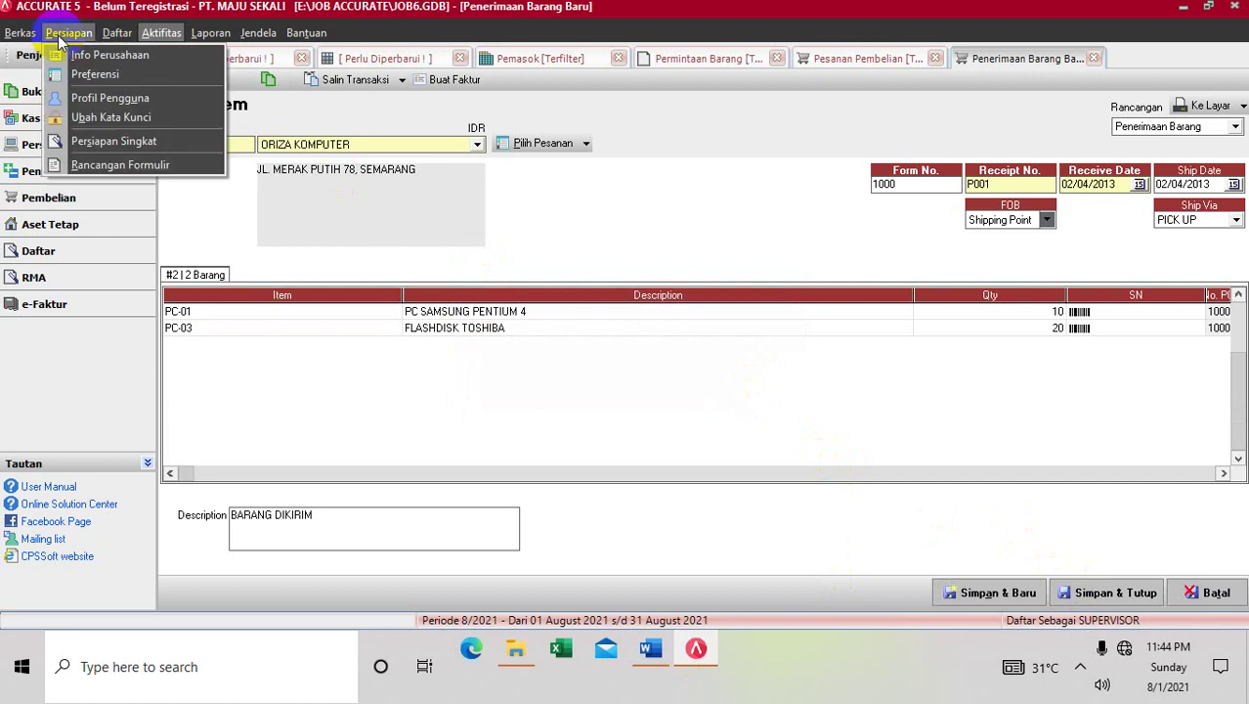
pyautogui.click(93, 79)
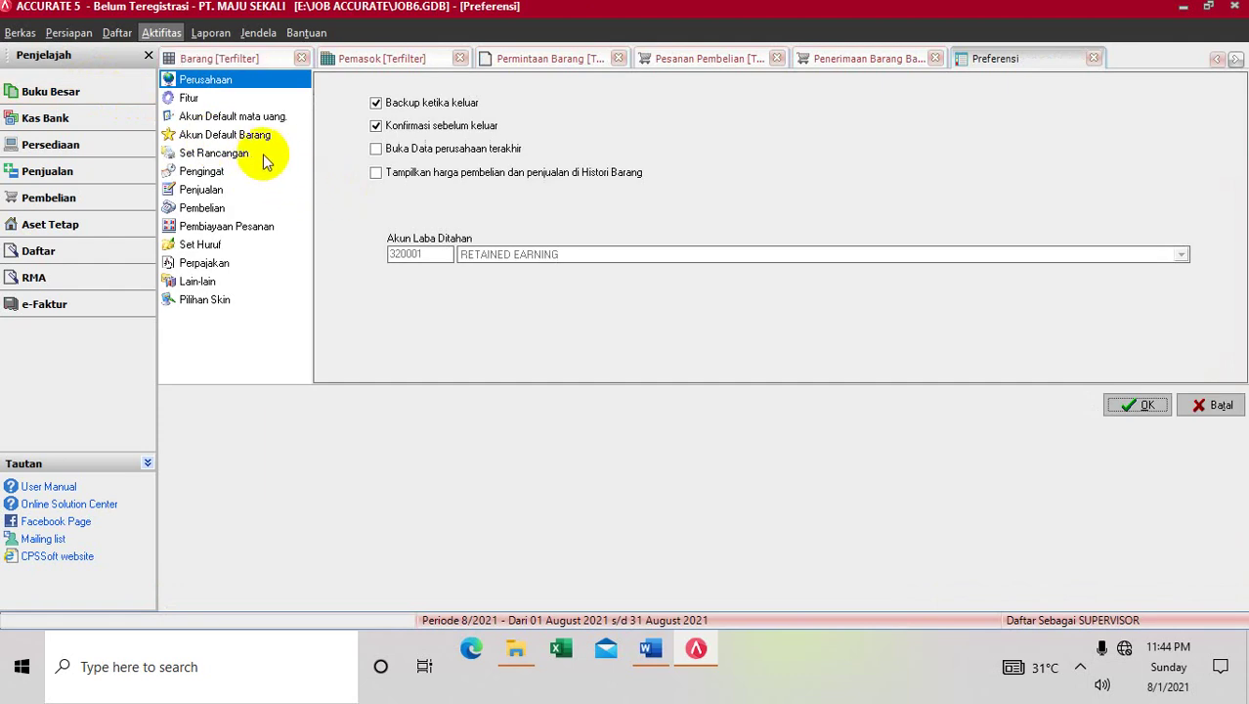
pyautogui.click(223, 210)
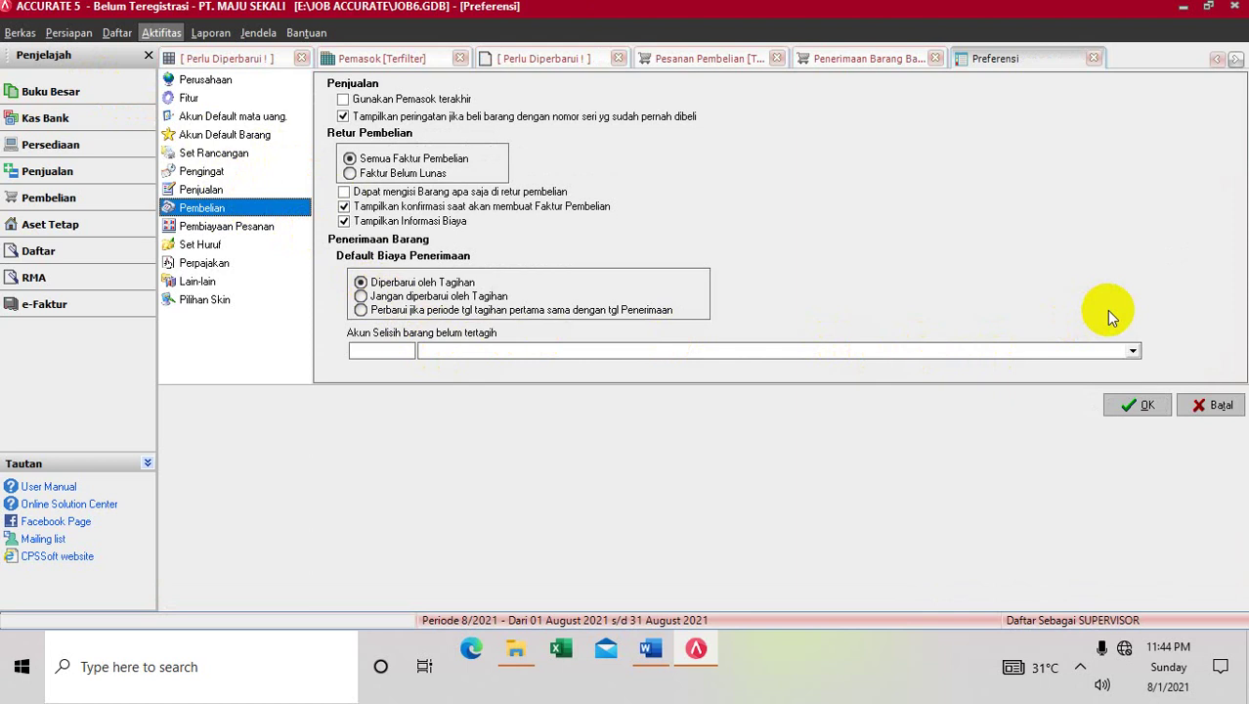
pyautogui.click(1133, 350)
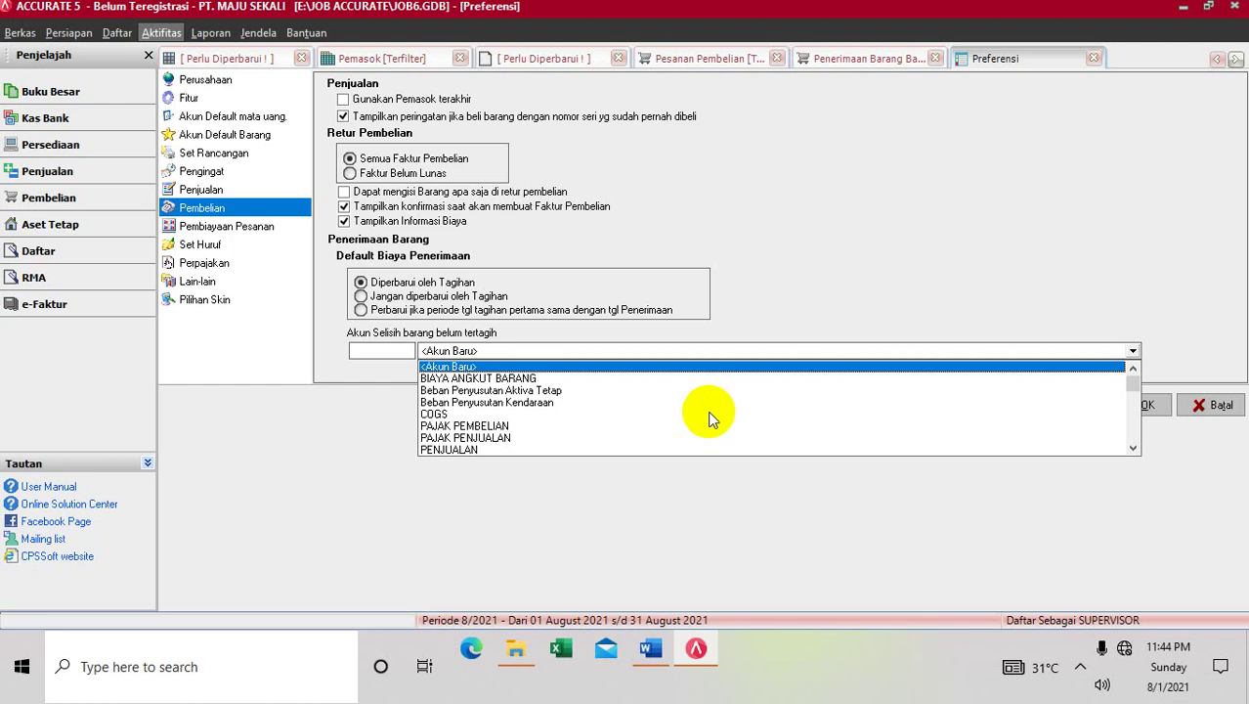
# Browse the account list, then start a new account for unbilled differences
pyautogui.click(1131, 404)
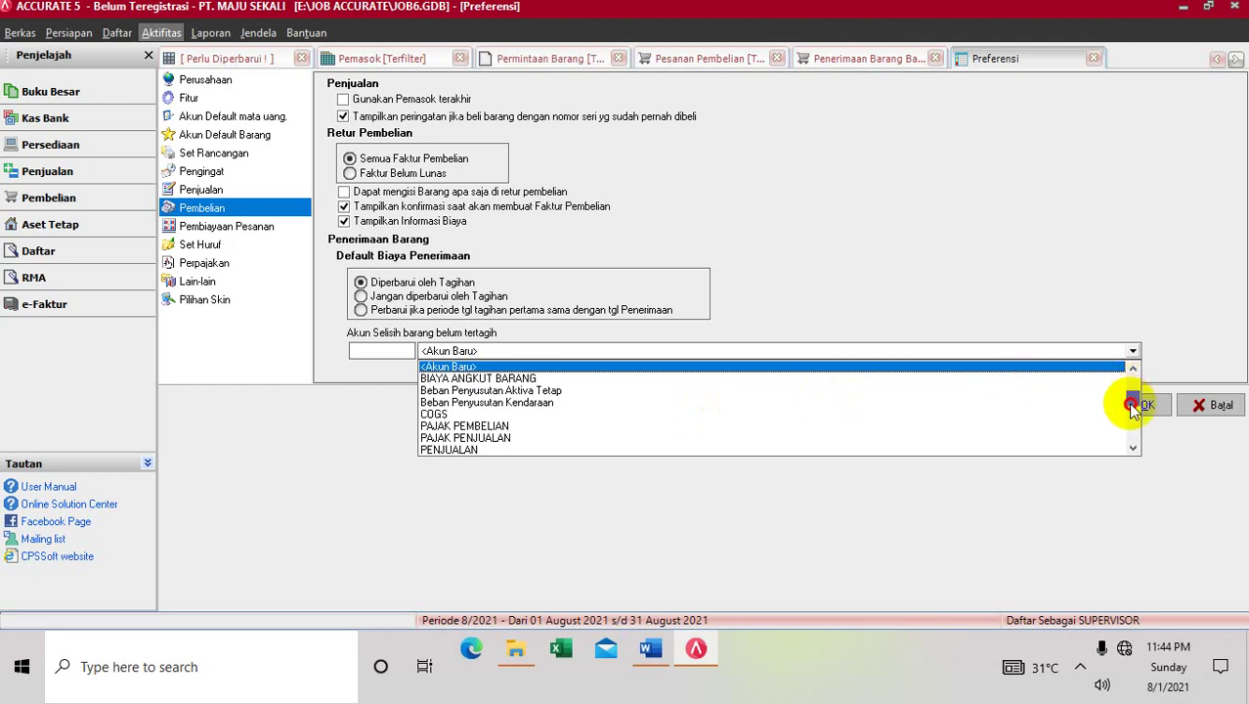
pyautogui.click(1134, 450)
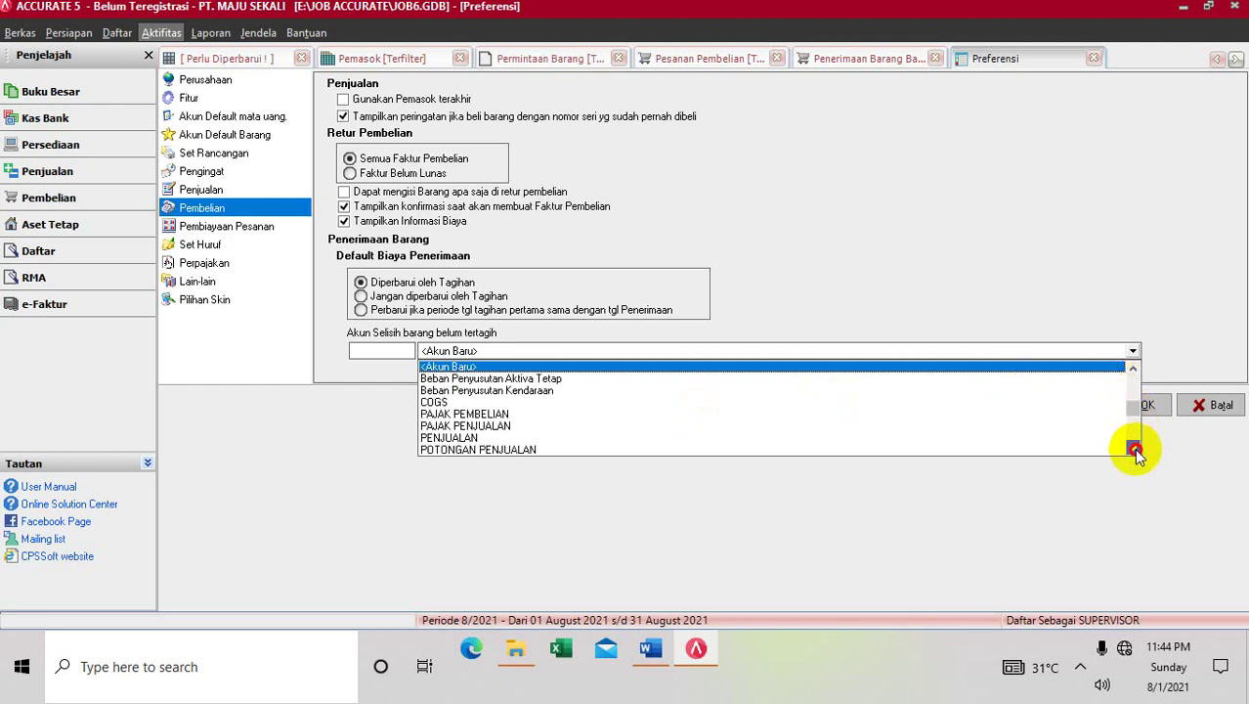
pyautogui.click(1134, 450)
pyautogui.click(1134, 450)
pyautogui.click(1134, 450)
pyautogui.click(1134, 450)
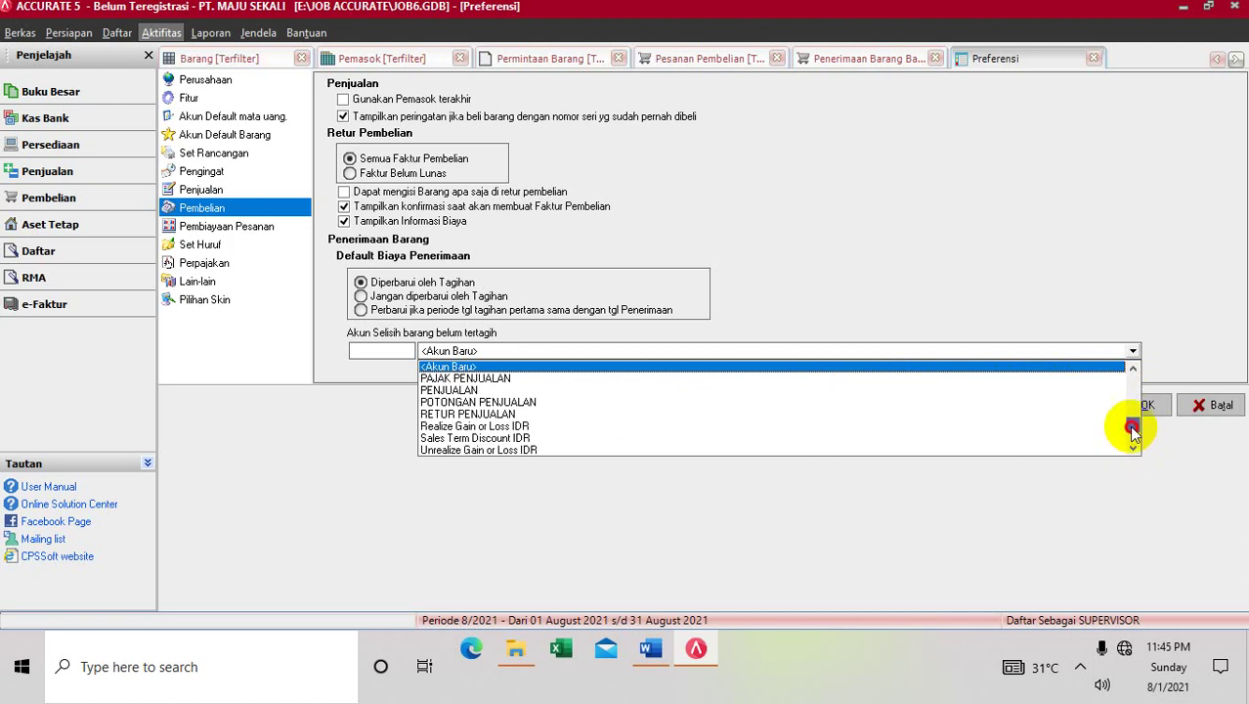
pyautogui.click(1132, 428)
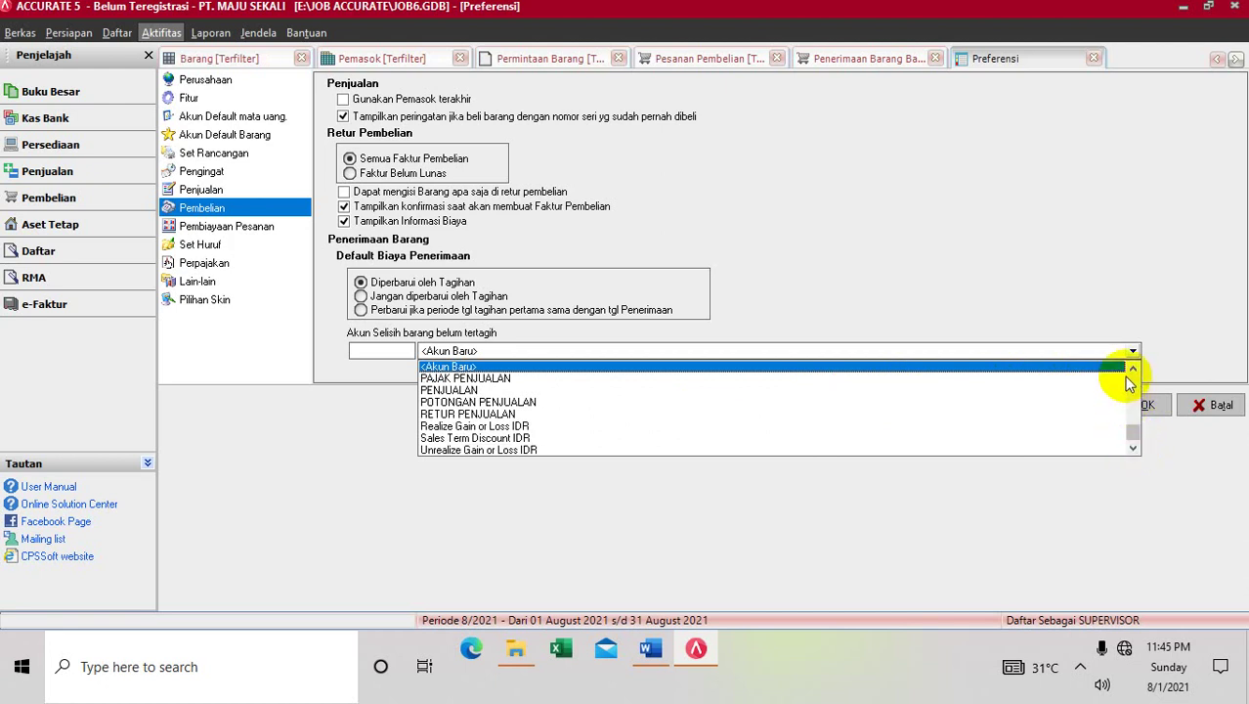
pyautogui.click(1134, 372)
pyautogui.click(1134, 371)
pyautogui.click(1134, 371)
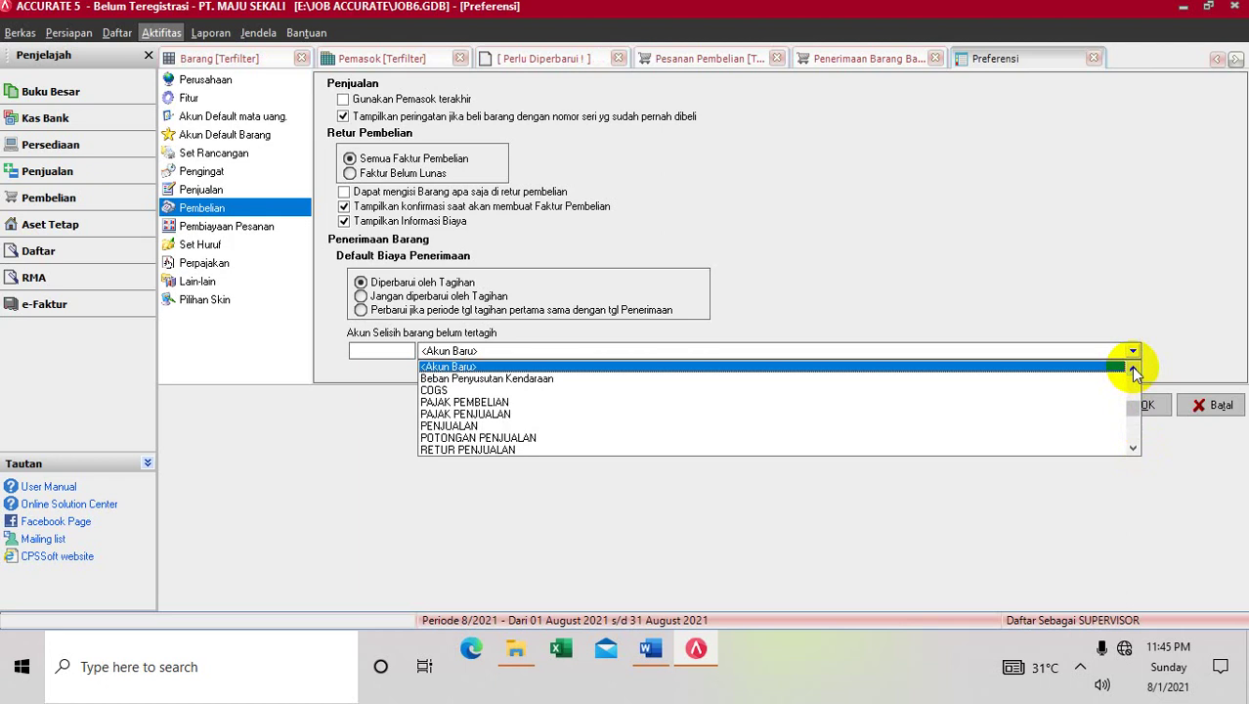
pyautogui.click(1134, 371)
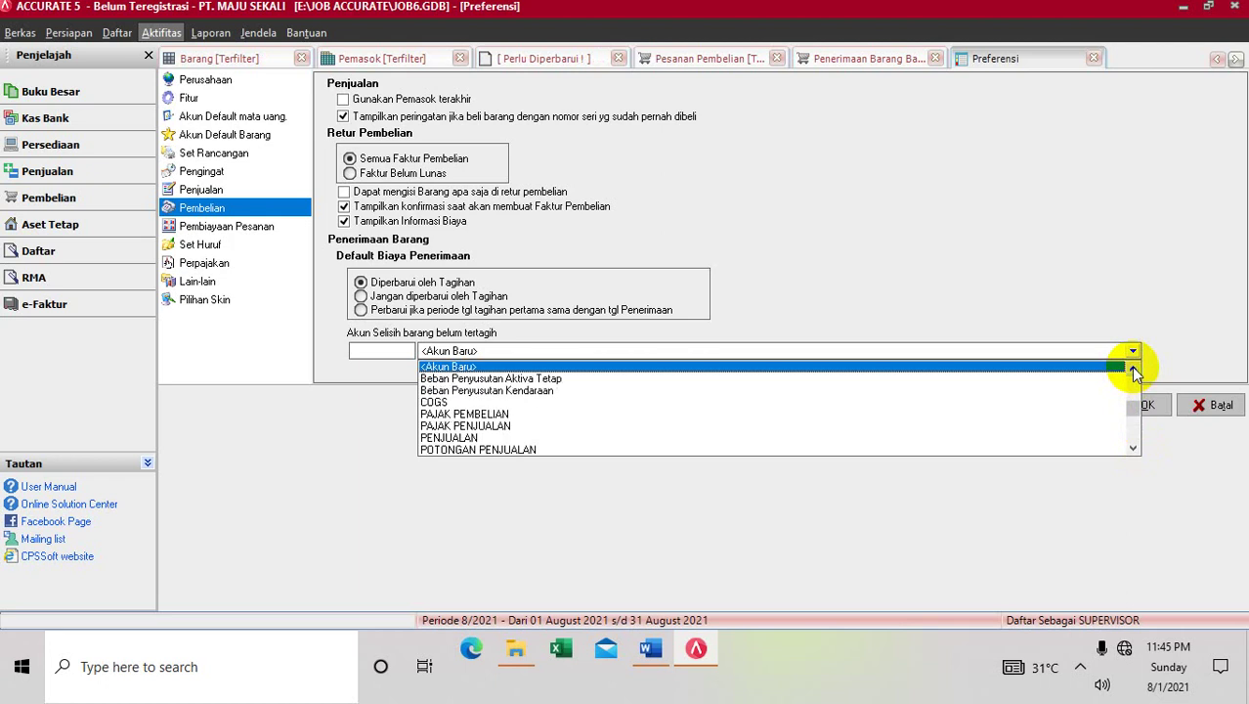
pyautogui.click(1134, 371)
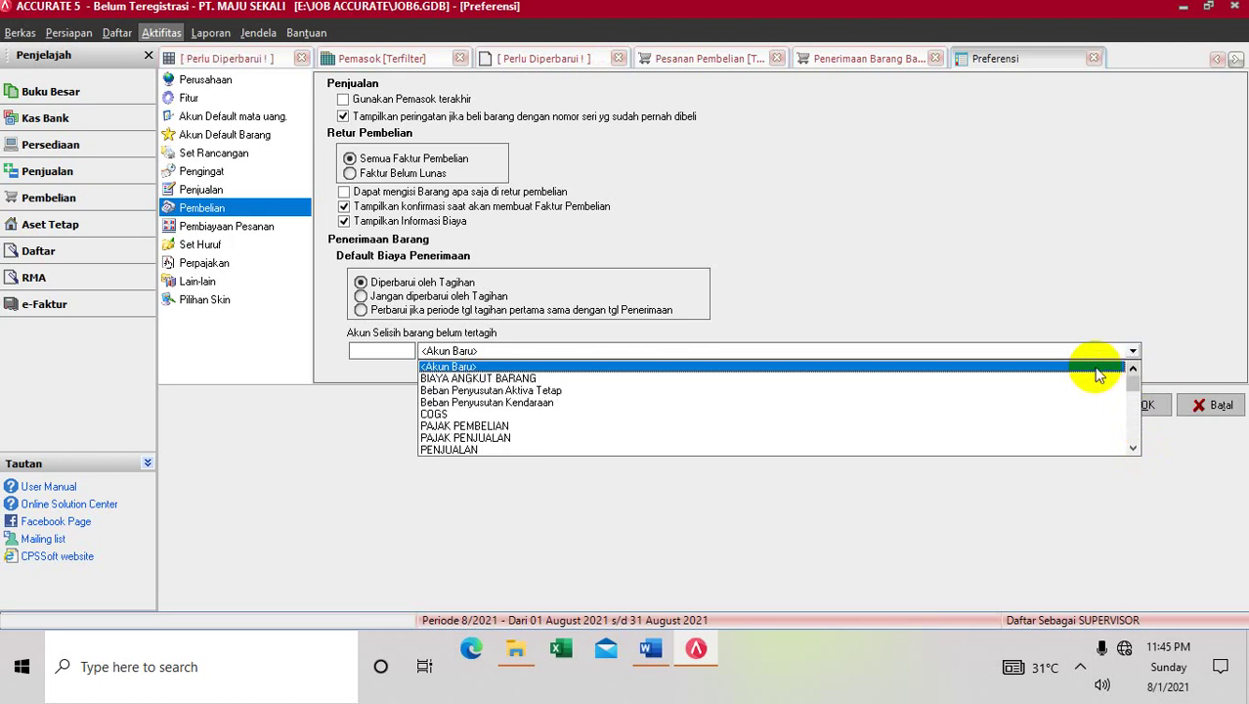
pyautogui.click(731, 366)
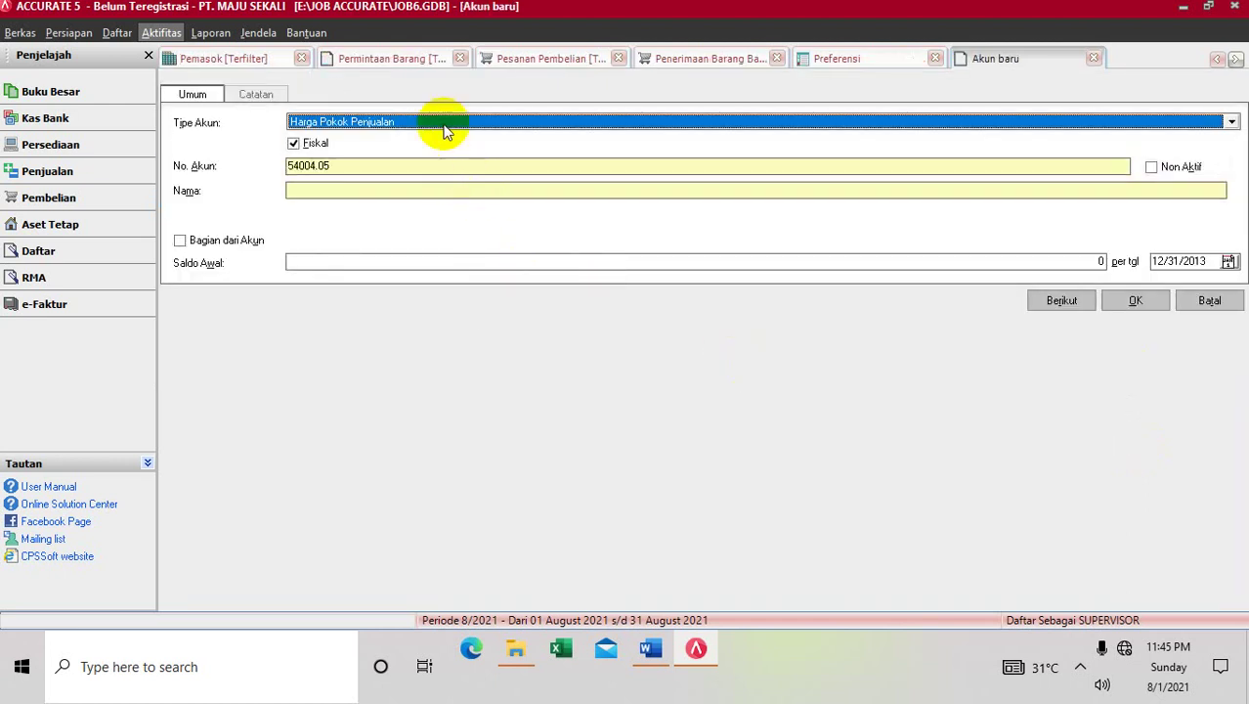
# Save Akun Hutang account 24004.05 named 'Akun selisih belum tertagih' and dismiss the currency error
pyautogui.click(436, 121)
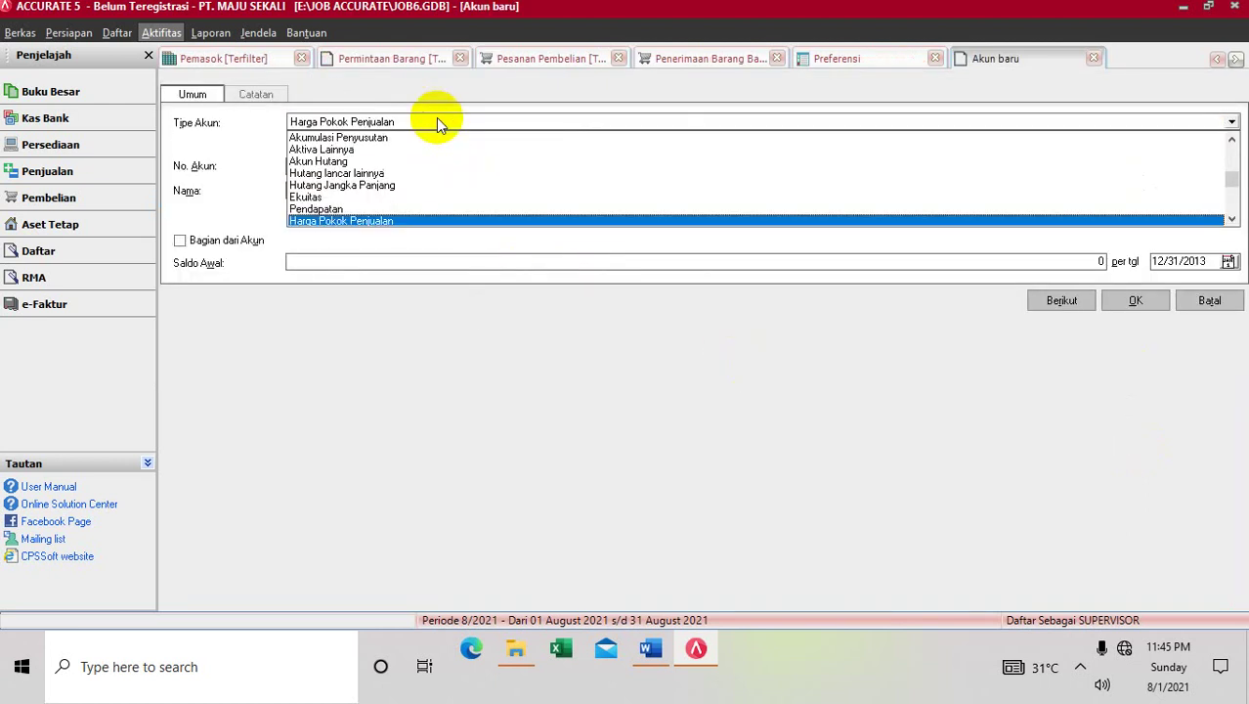
pyautogui.click(414, 162)
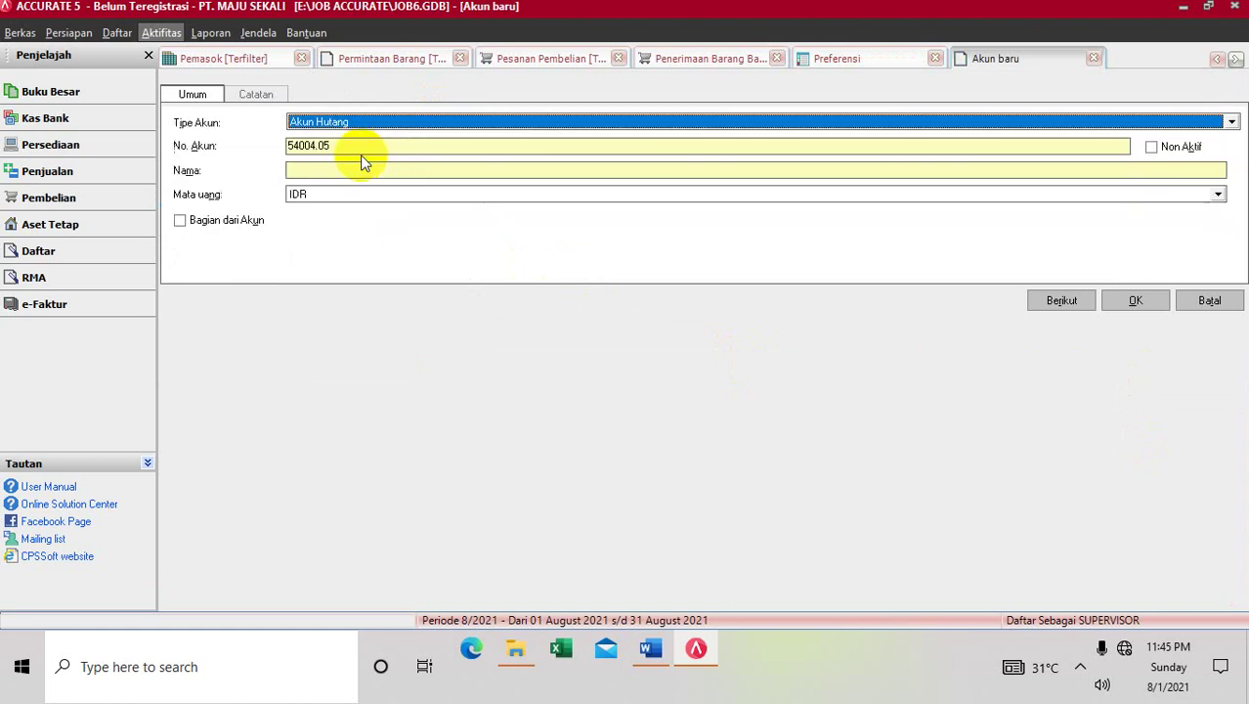
pyautogui.click(293, 146)
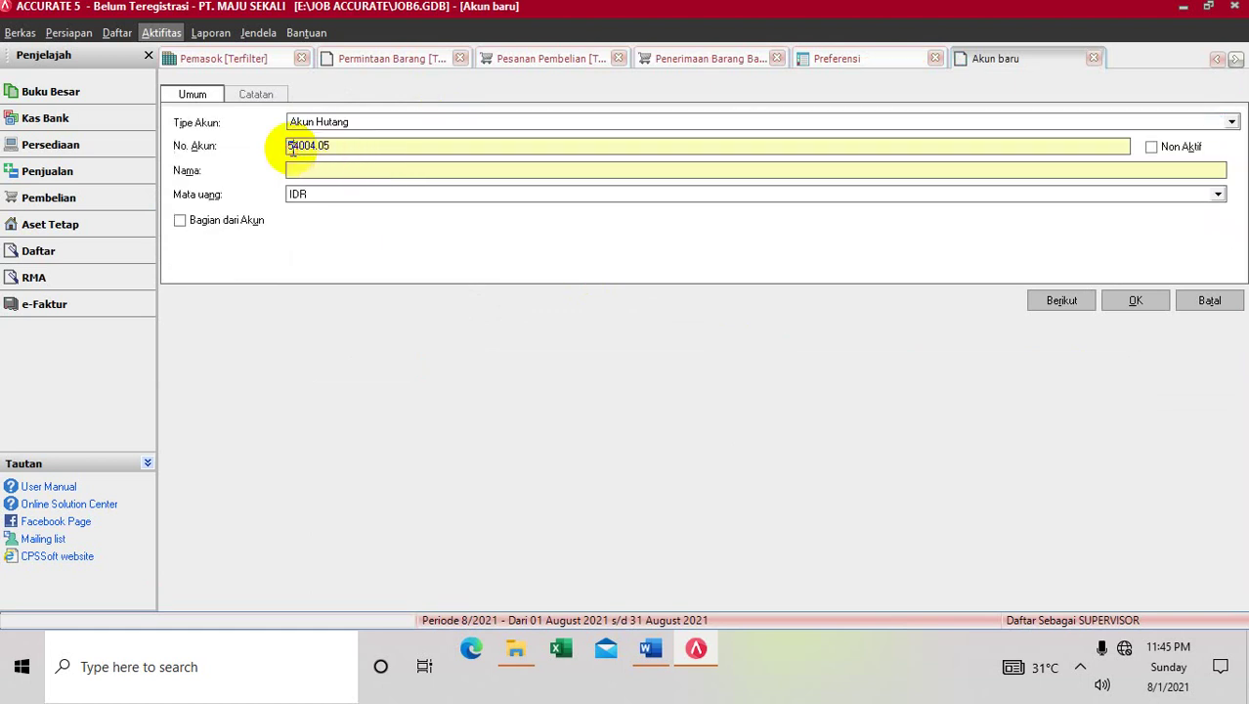
pyautogui.press('BackSpace')
pyautogui.write('2')
pyautogui.press('Tab')
pyautogui.press('Tab')
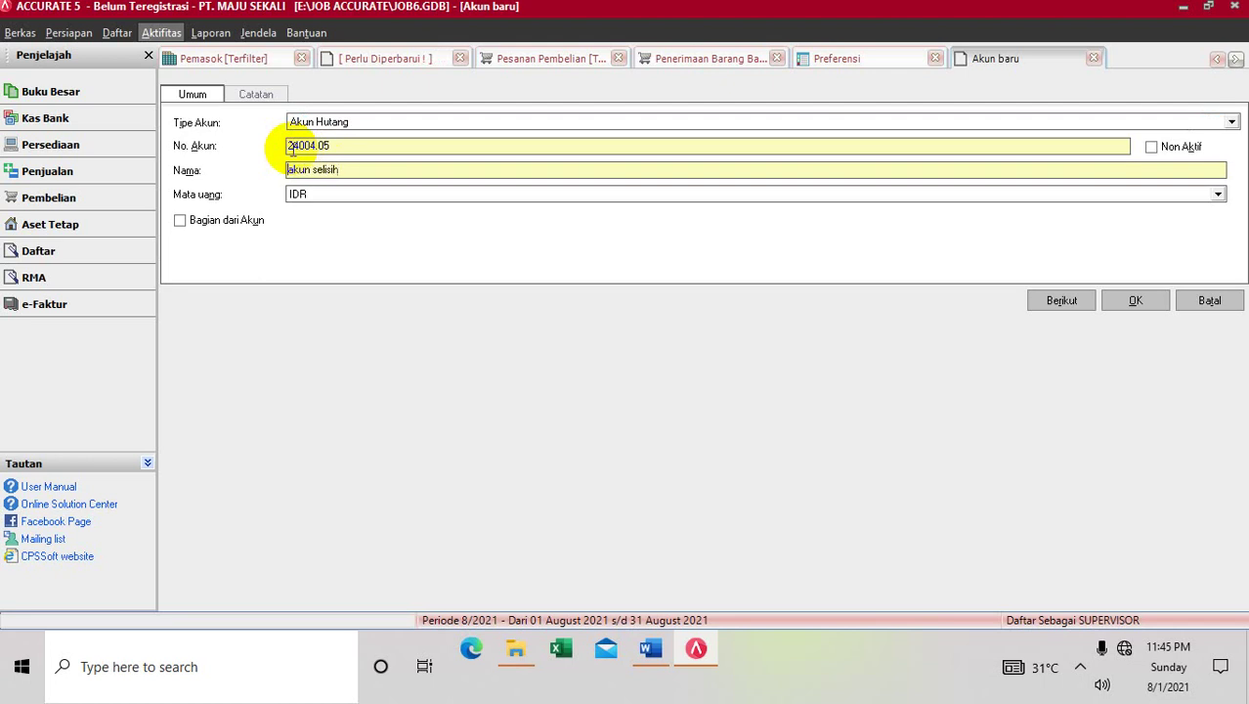
pyautogui.press('Delete')
pyautogui.write('A')
pyautogui.write(' belum tertagih')
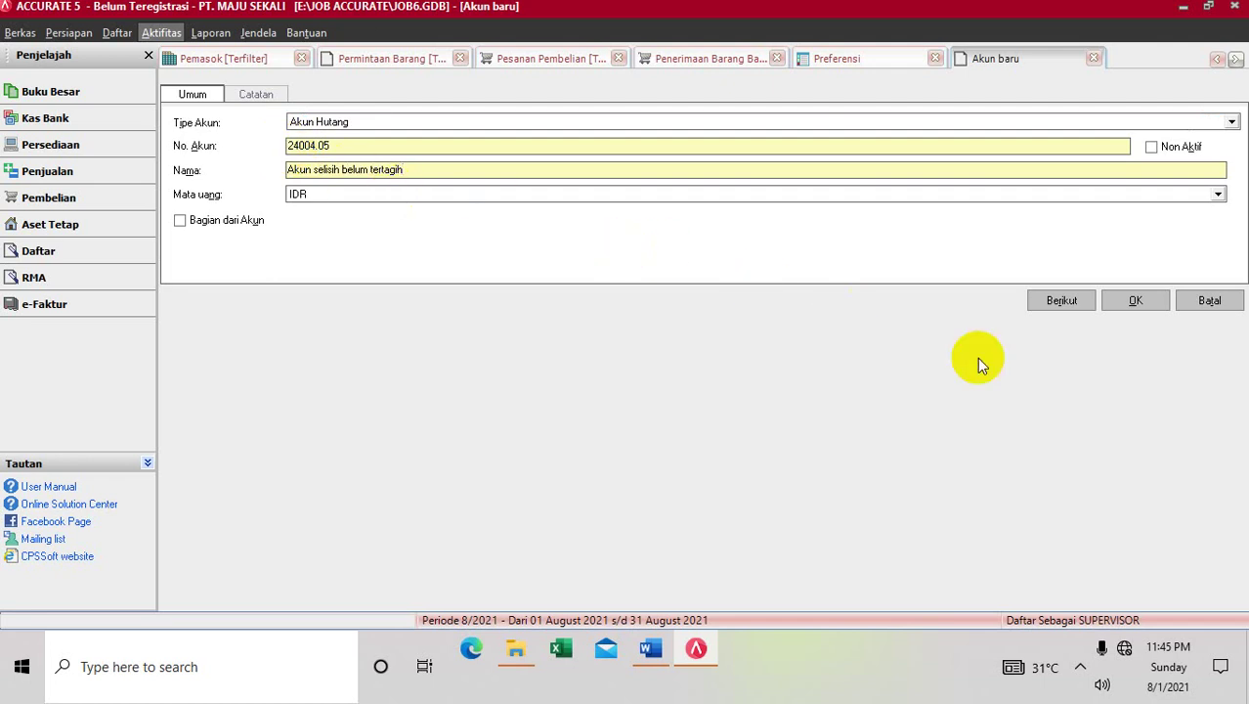
pyautogui.click(1134, 302)
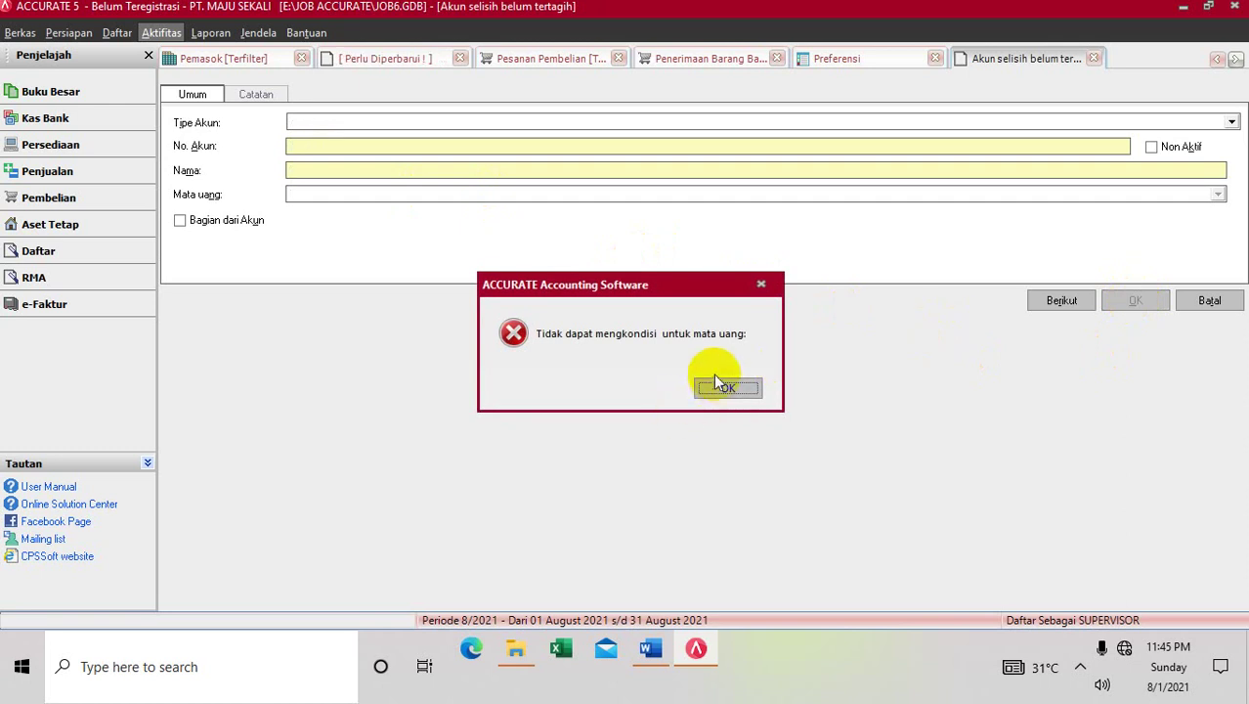
pyautogui.click(714, 384)
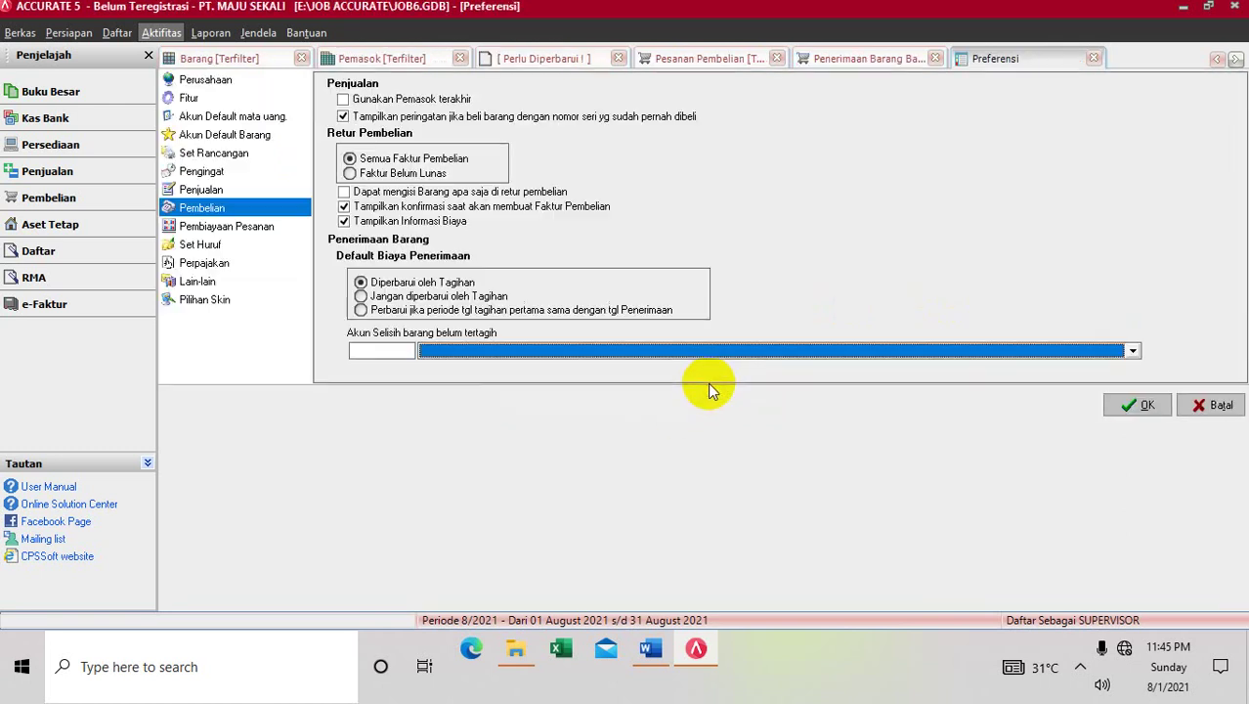
# Reopen the unbilled-difference account list and scroll through its entries
pyautogui.click(660, 354)
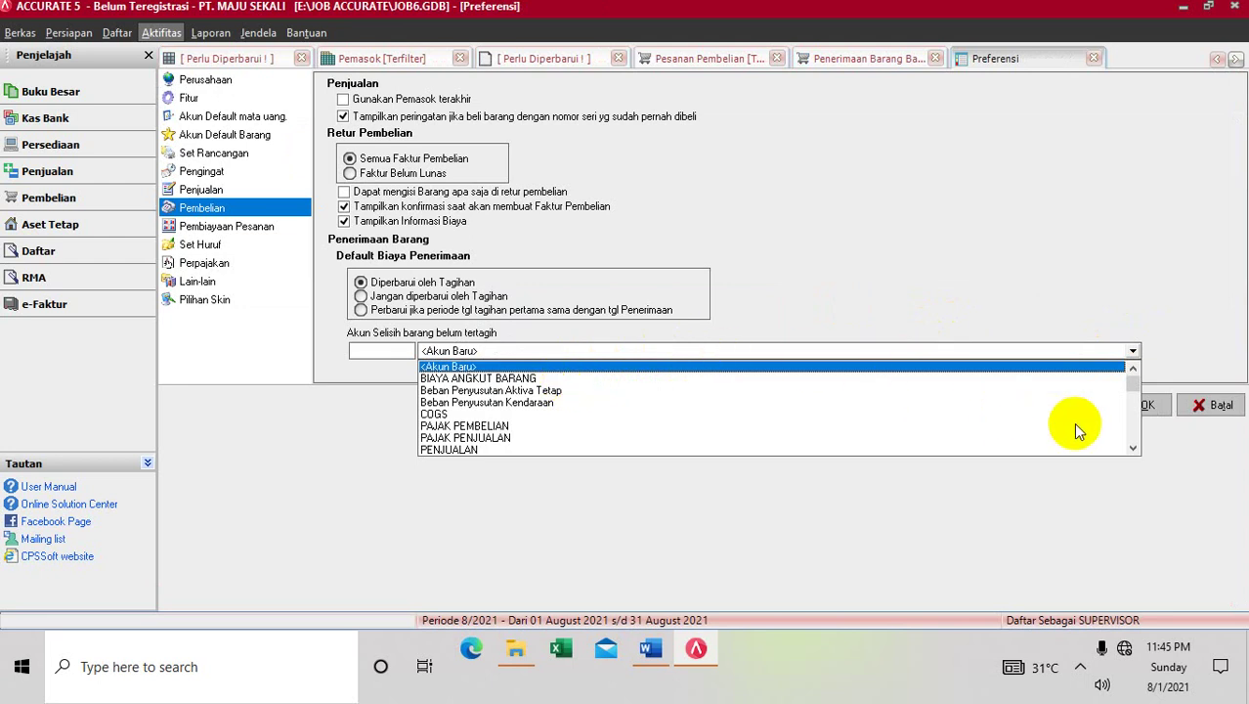
pyautogui.click(1133, 448)
pyautogui.click(1133, 448)
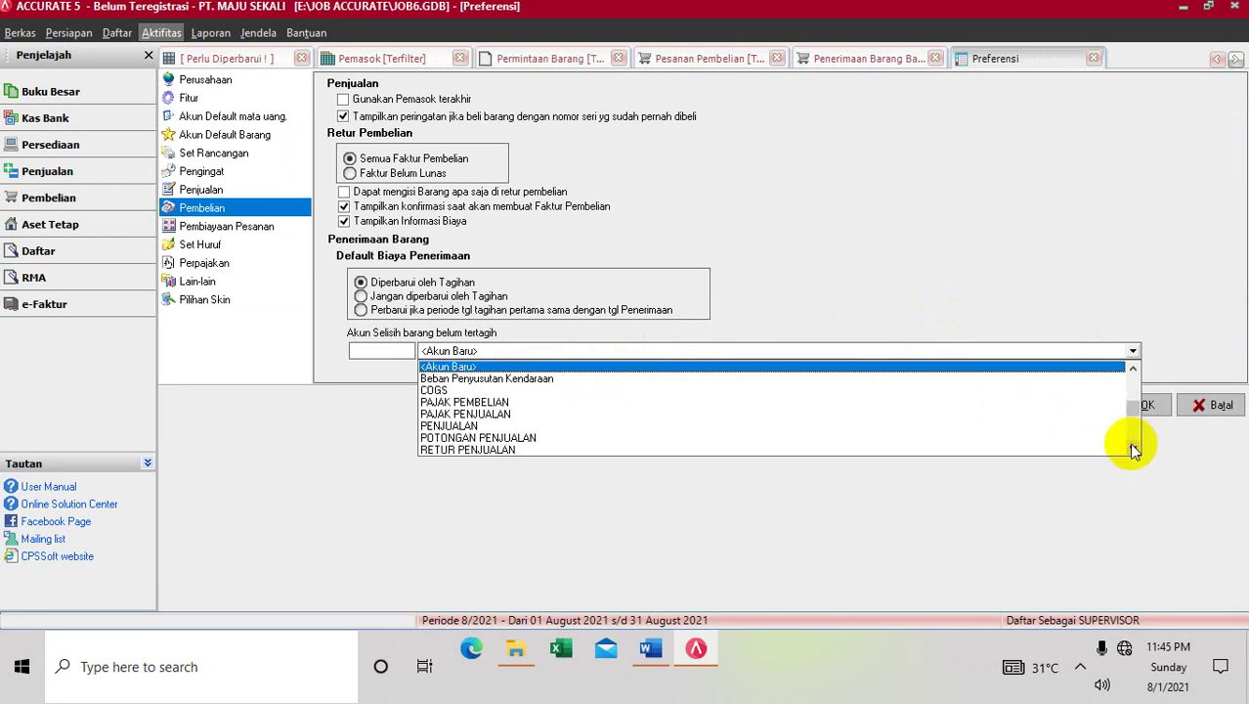
pyautogui.click(1133, 447)
pyautogui.click(1133, 448)
pyautogui.click(1133, 447)
pyautogui.click(1133, 448)
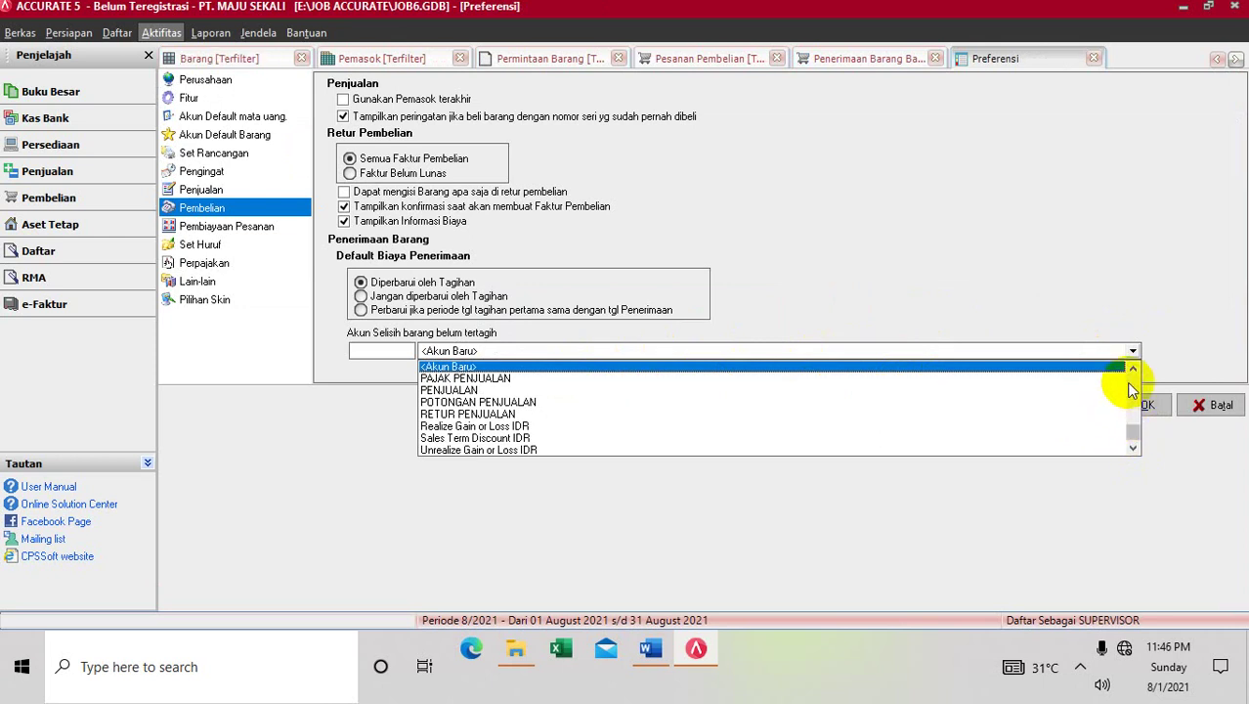
pyautogui.click(1131, 390)
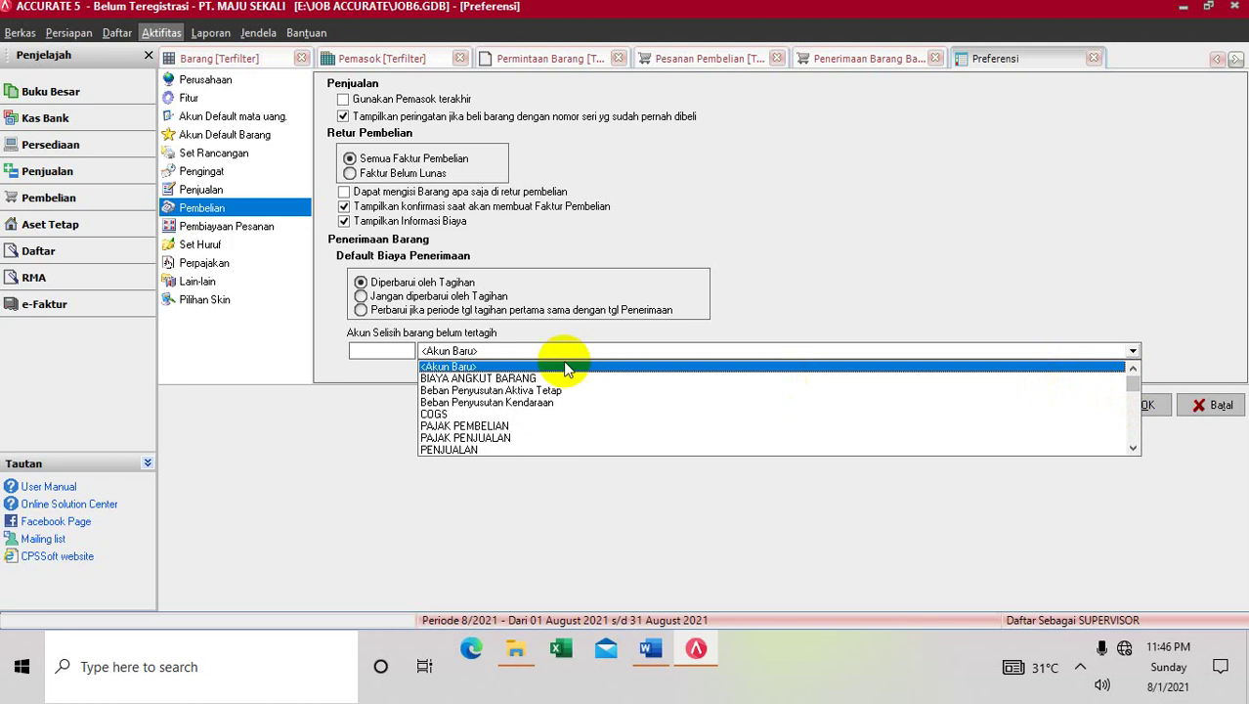
# Start new account 24004.06 and begin its name with 'AKU'
pyautogui.click(522, 365)
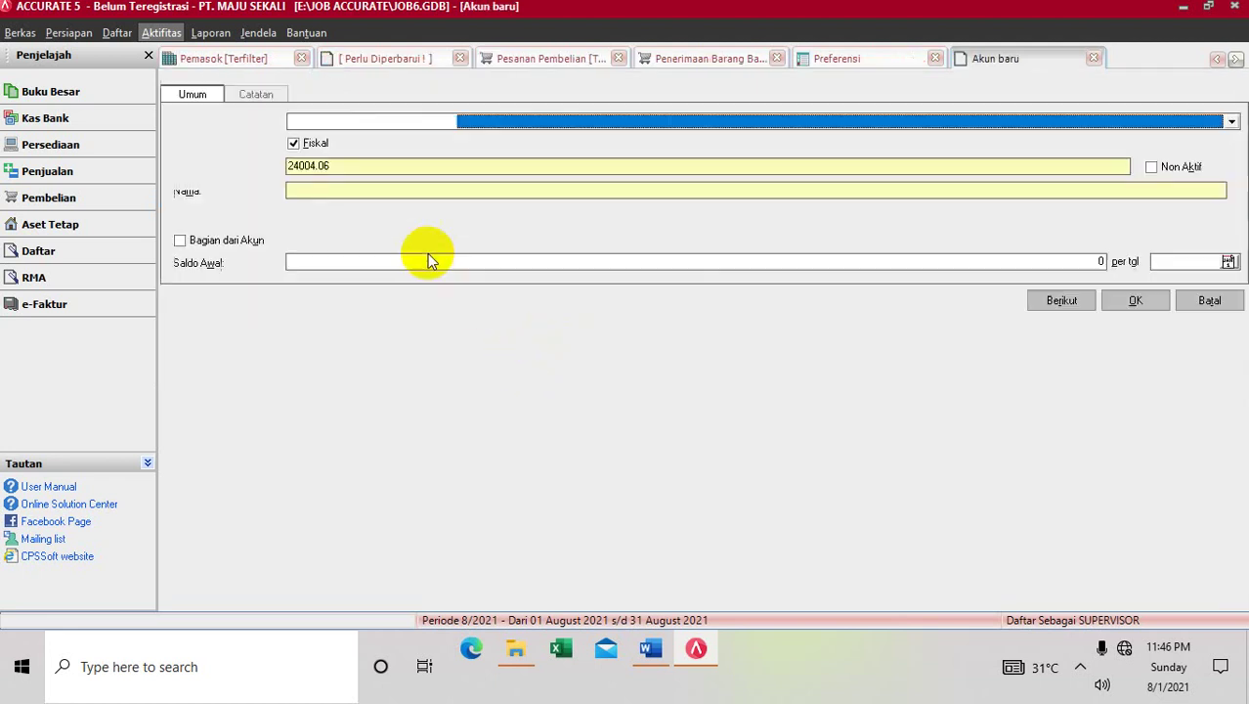
pyautogui.click(345, 191)
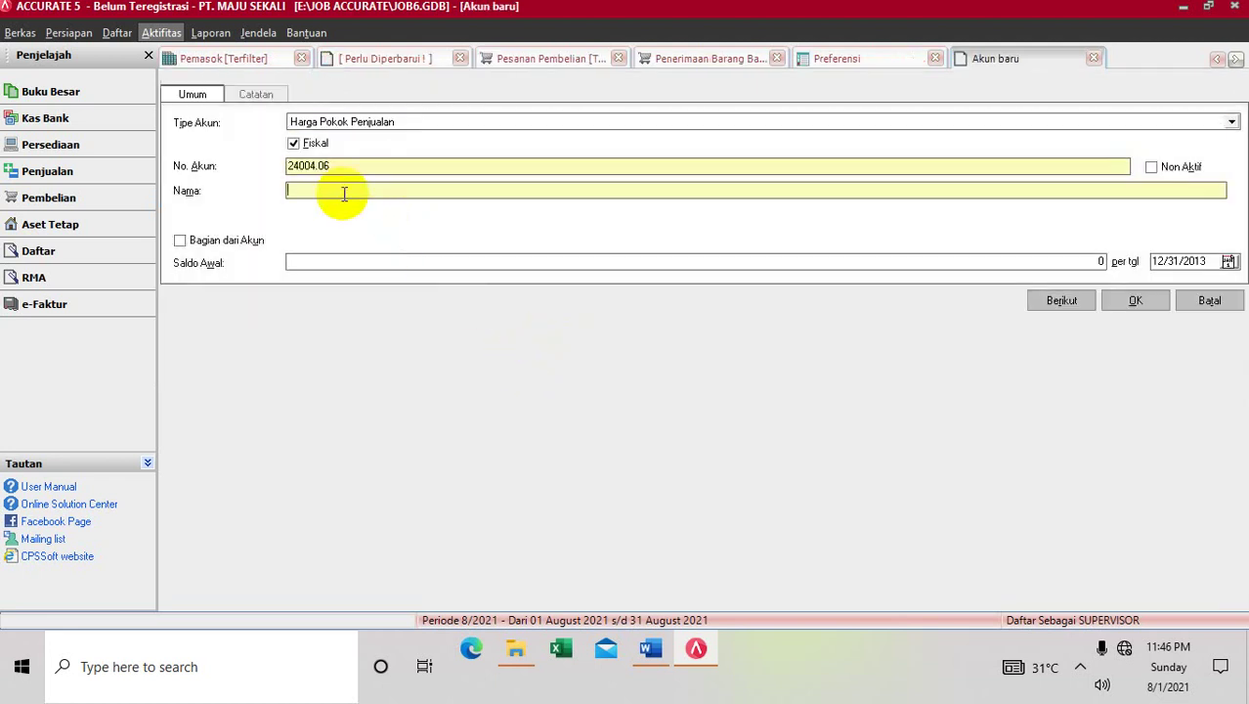
pyautogui.write('AKUN SELISIH')
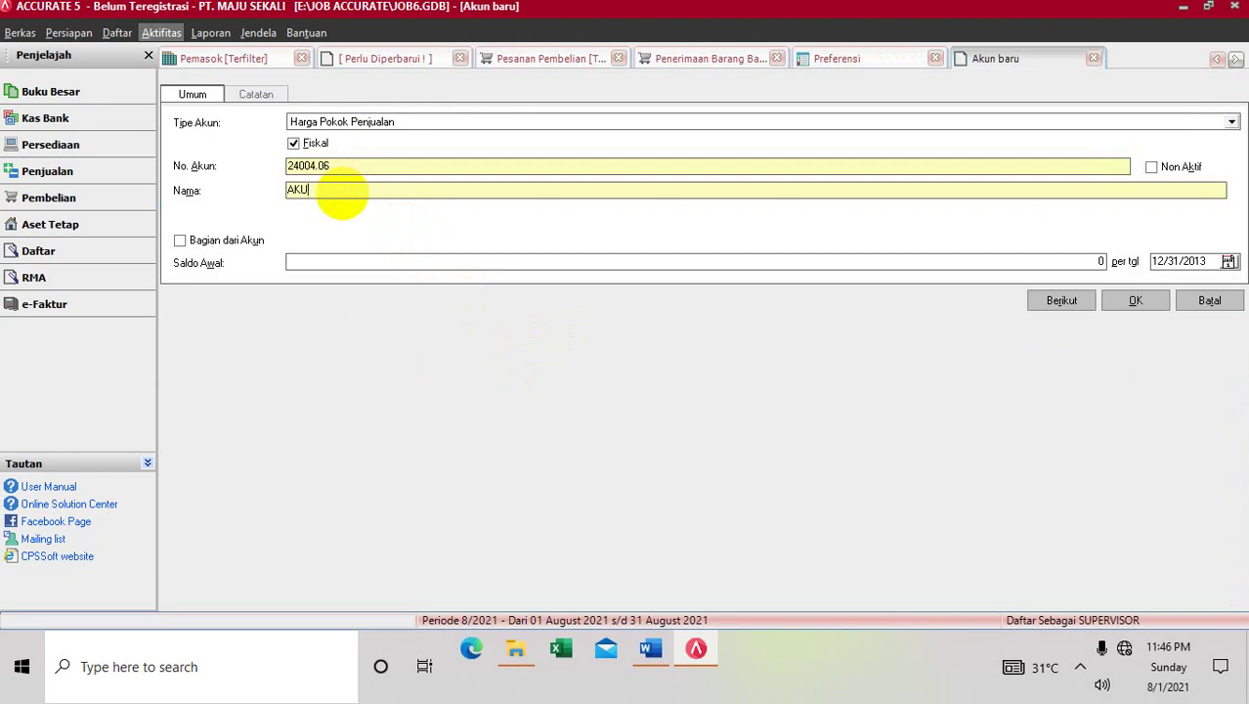
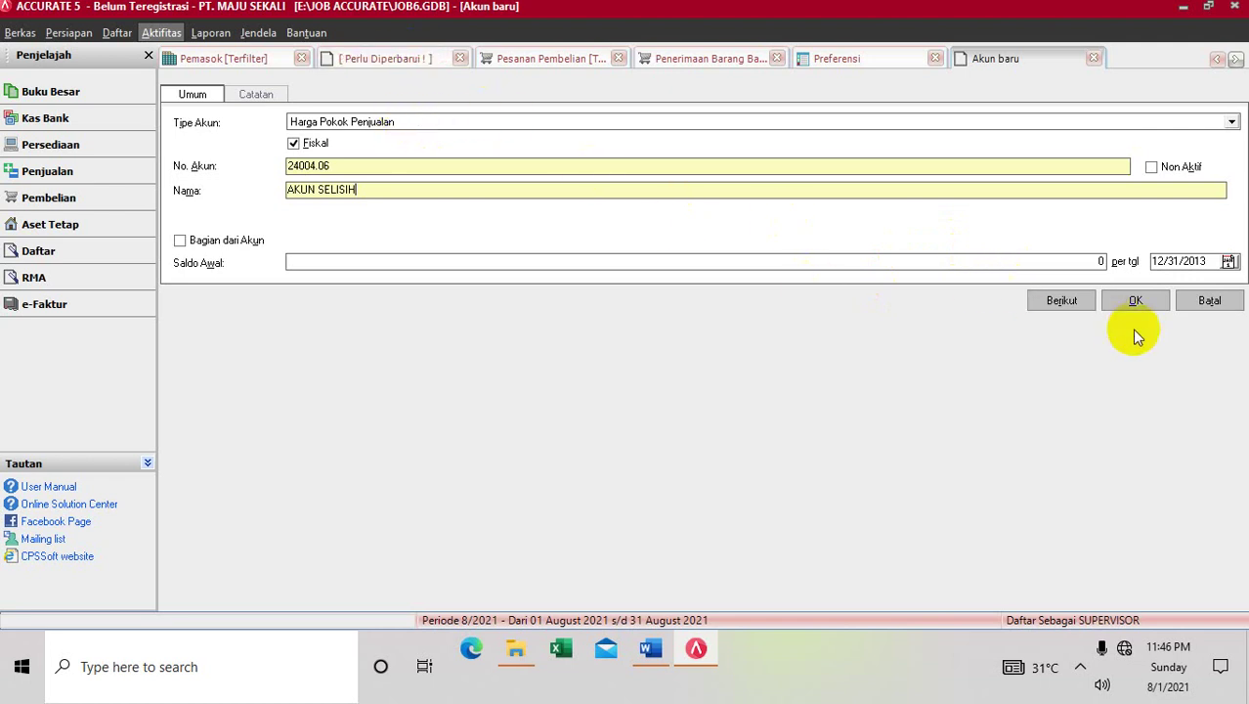
# Save account 54004.06 AKUN SELISIH and confirm it as the difference account in Preferensi
pyautogui.click(295, 171)
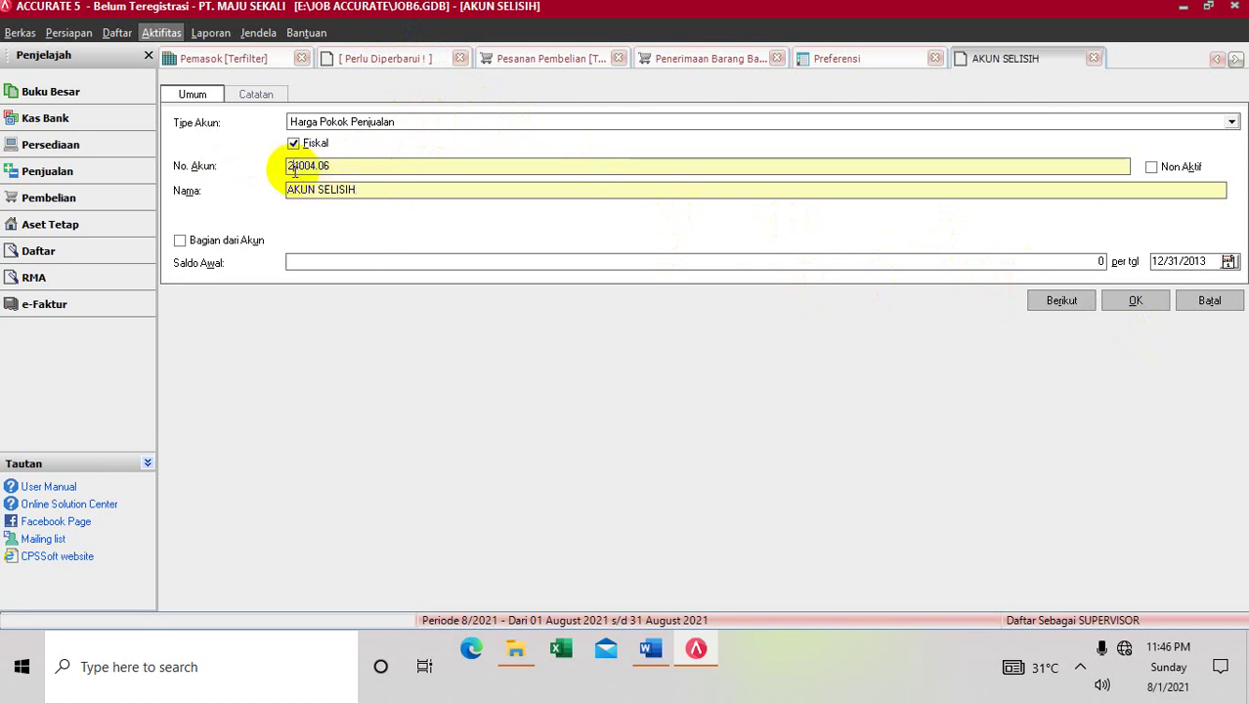
pyautogui.press('BackSpace')
pyautogui.write('5')
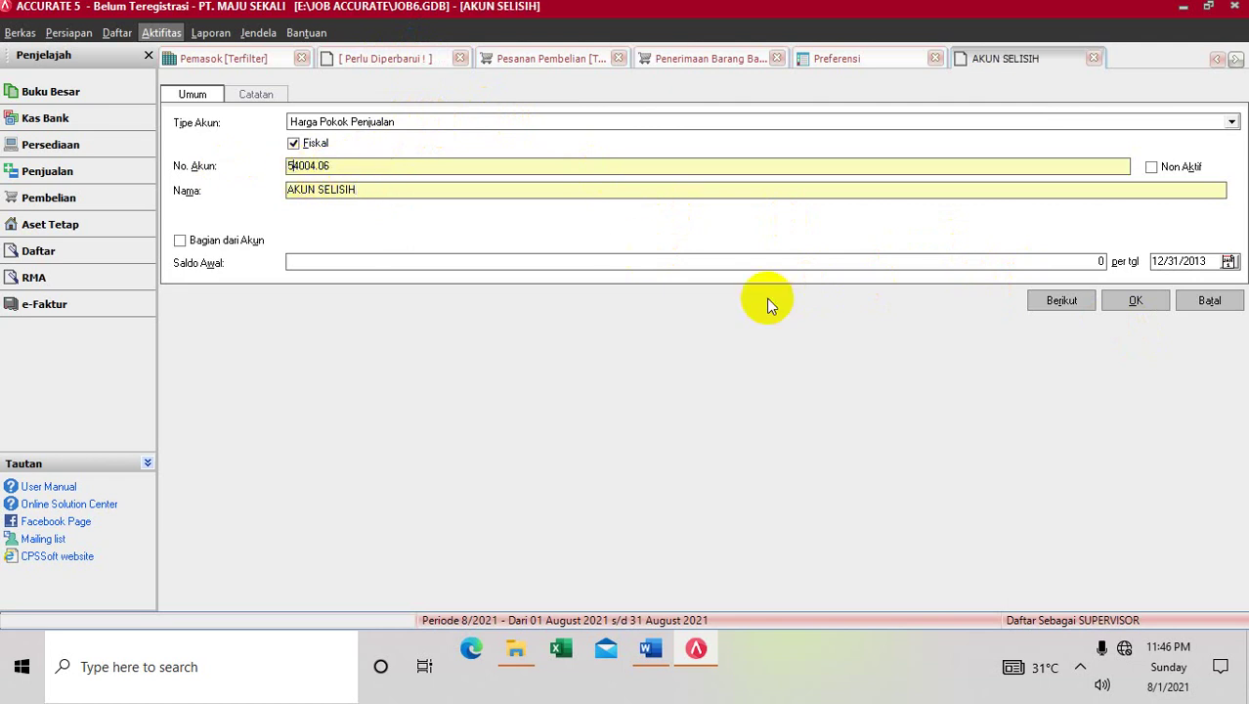
pyautogui.click(1111, 304)
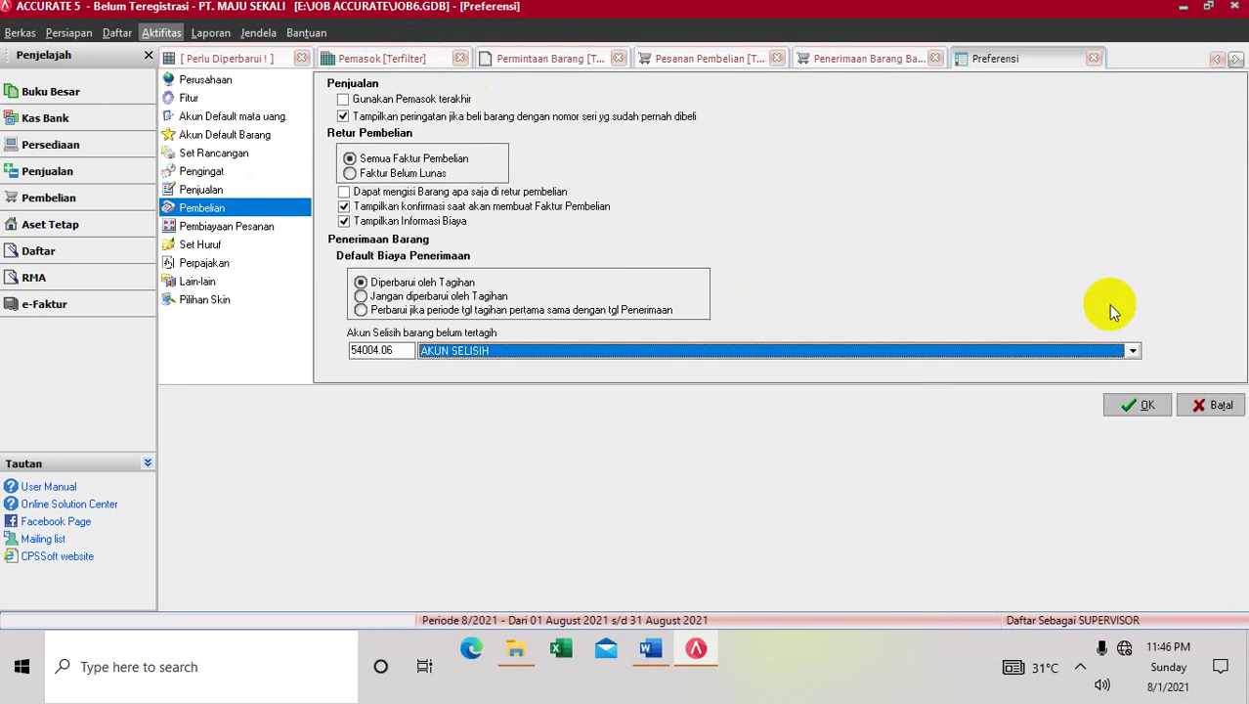
pyautogui.click(1153, 405)
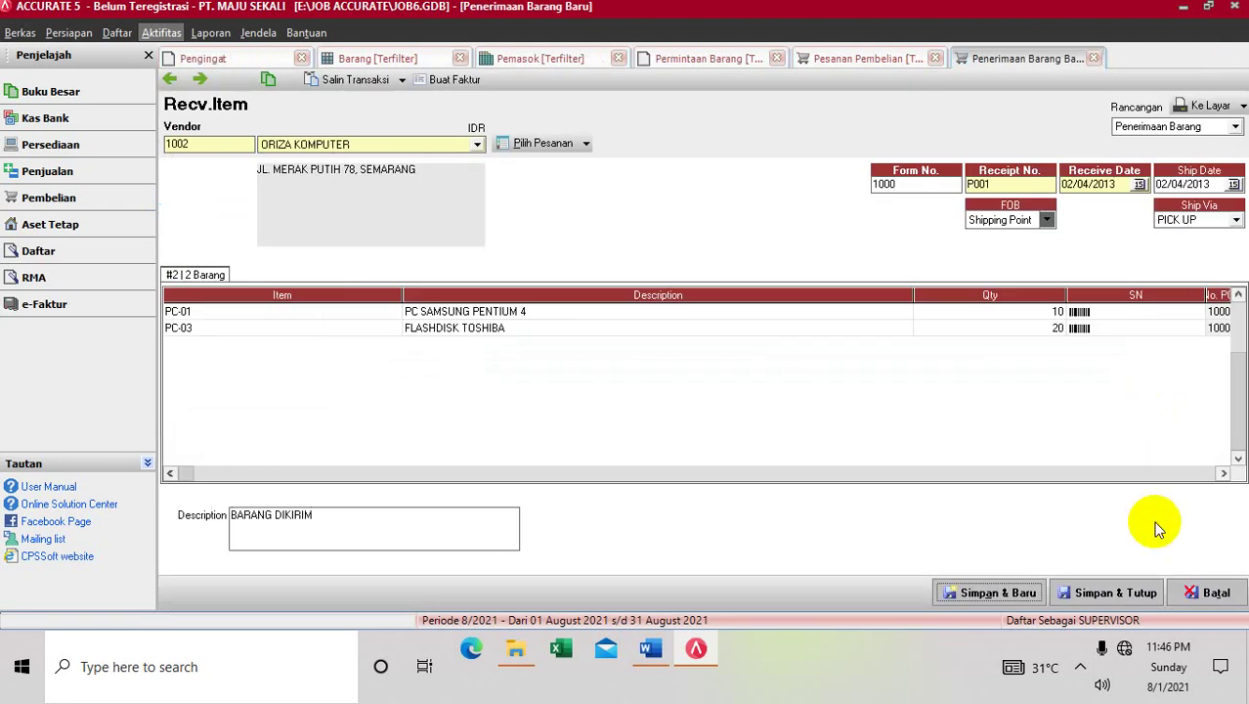
# Save and close the ORIZA KOMPUTER goods receipt, refresh the purchase order list, and switch to Word
pyautogui.click(1102, 587)
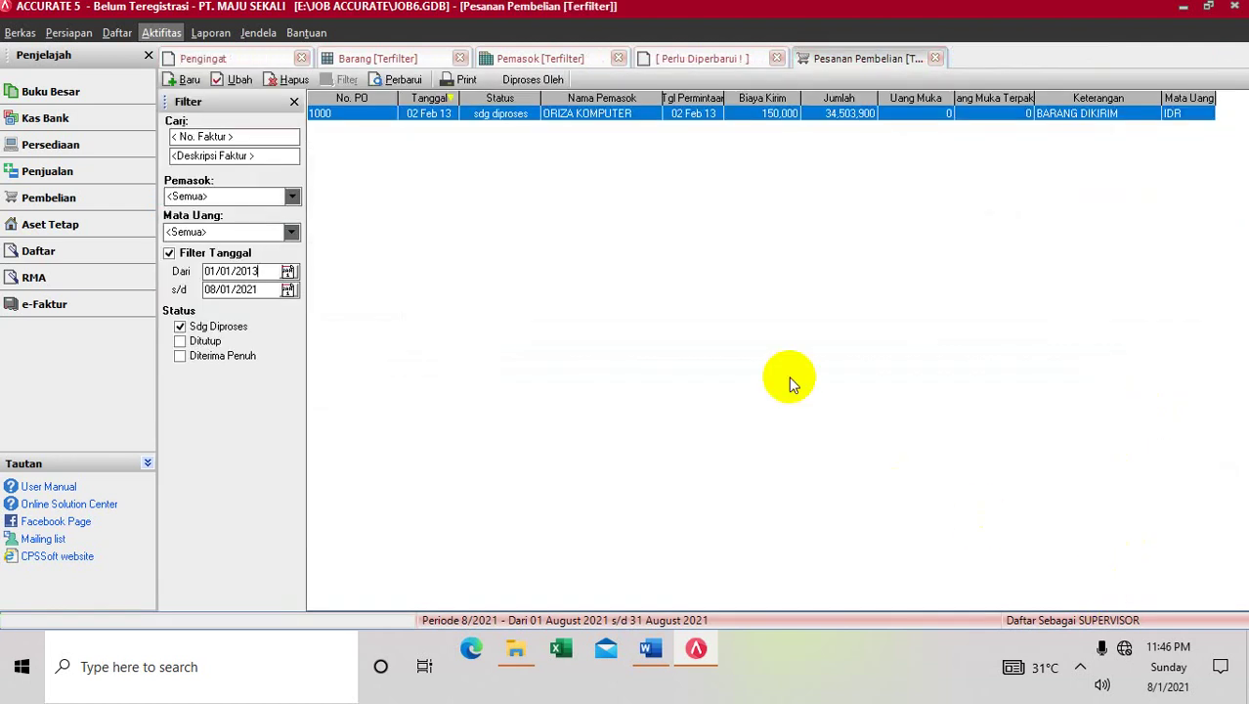
pyautogui.click(408, 88)
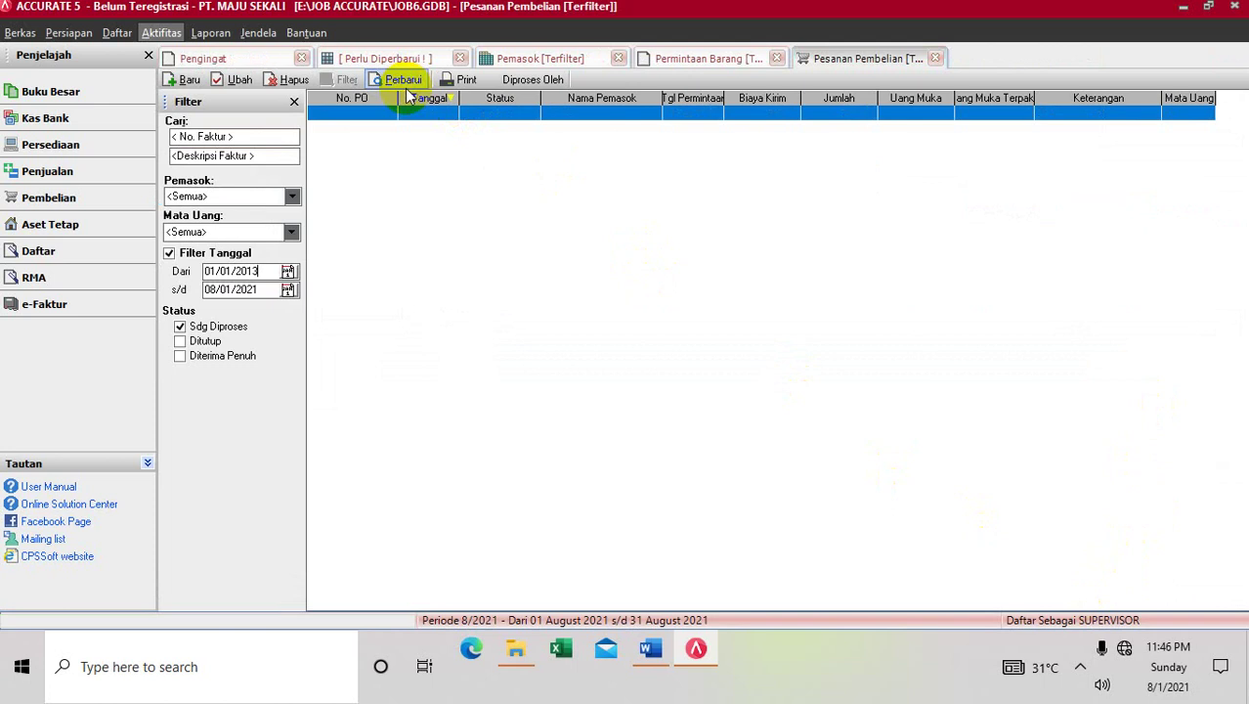
pyautogui.click(650, 648)
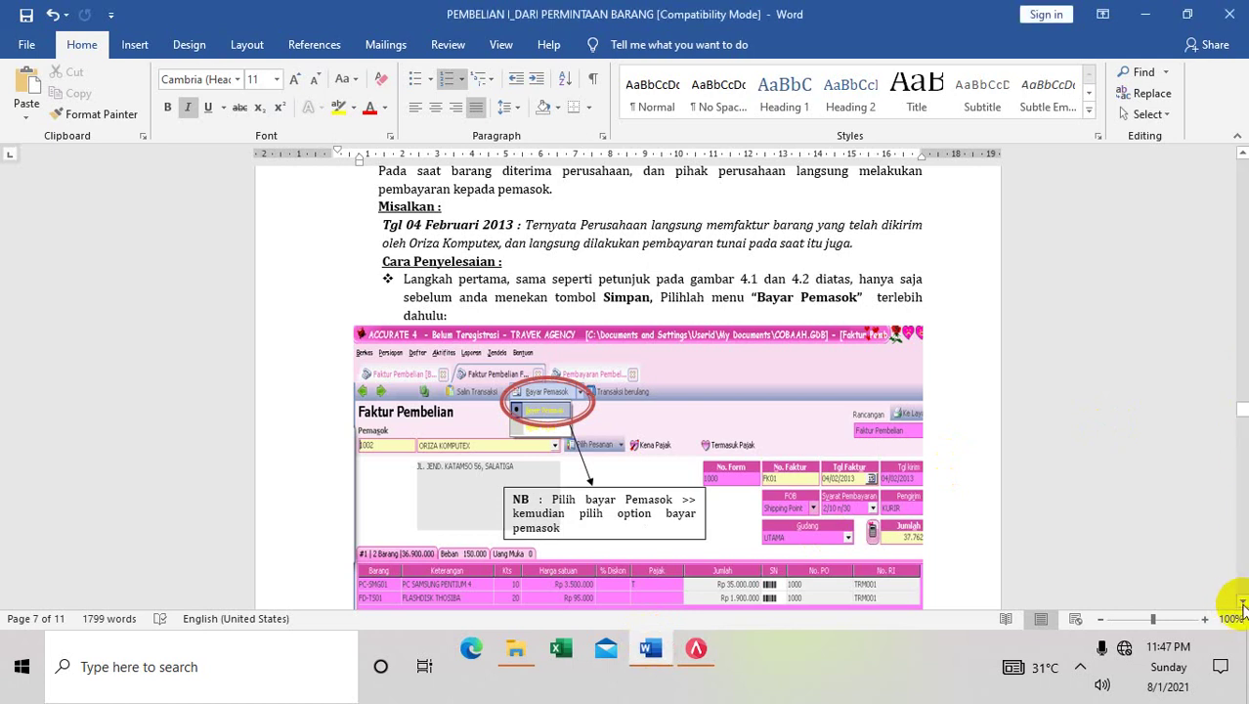
# Scroll the Word guide to the credit Faktur Pembelian section, example (d)
pyautogui.moveTo(1242, 603); pyautogui.dragTo(1242, 604)
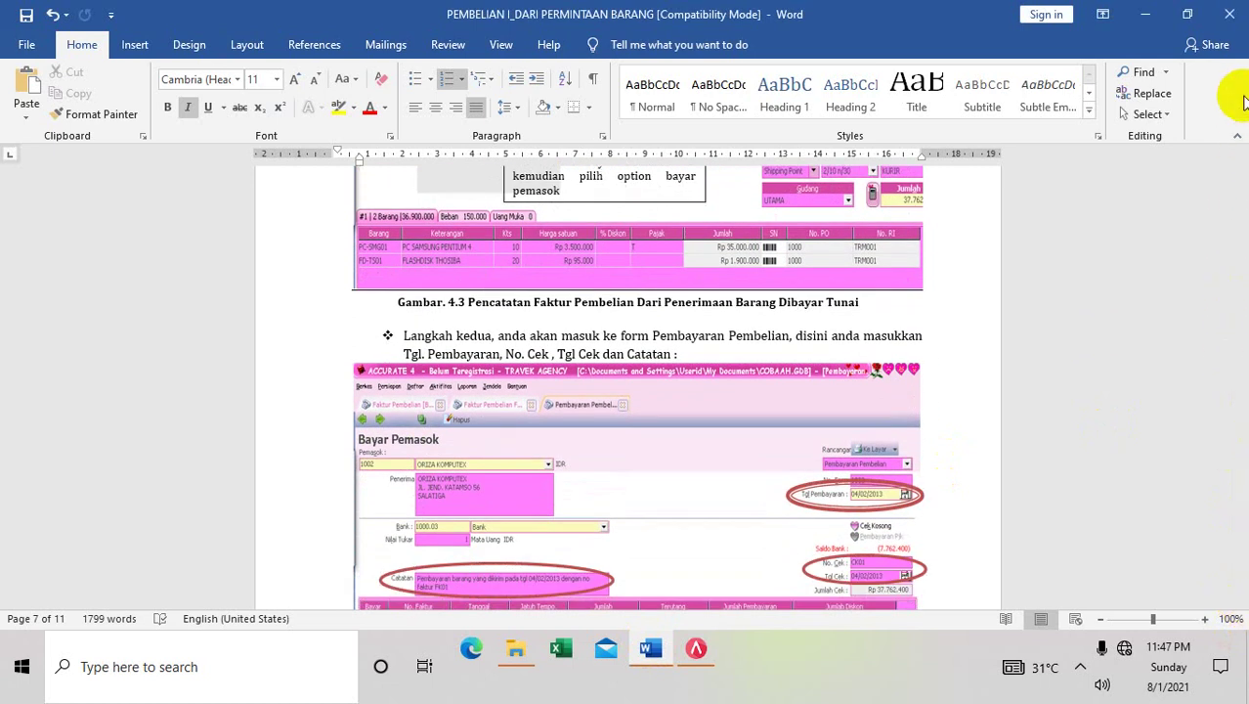
pyautogui.moveTo(1243, 159); pyautogui.dragTo(1244, 171)
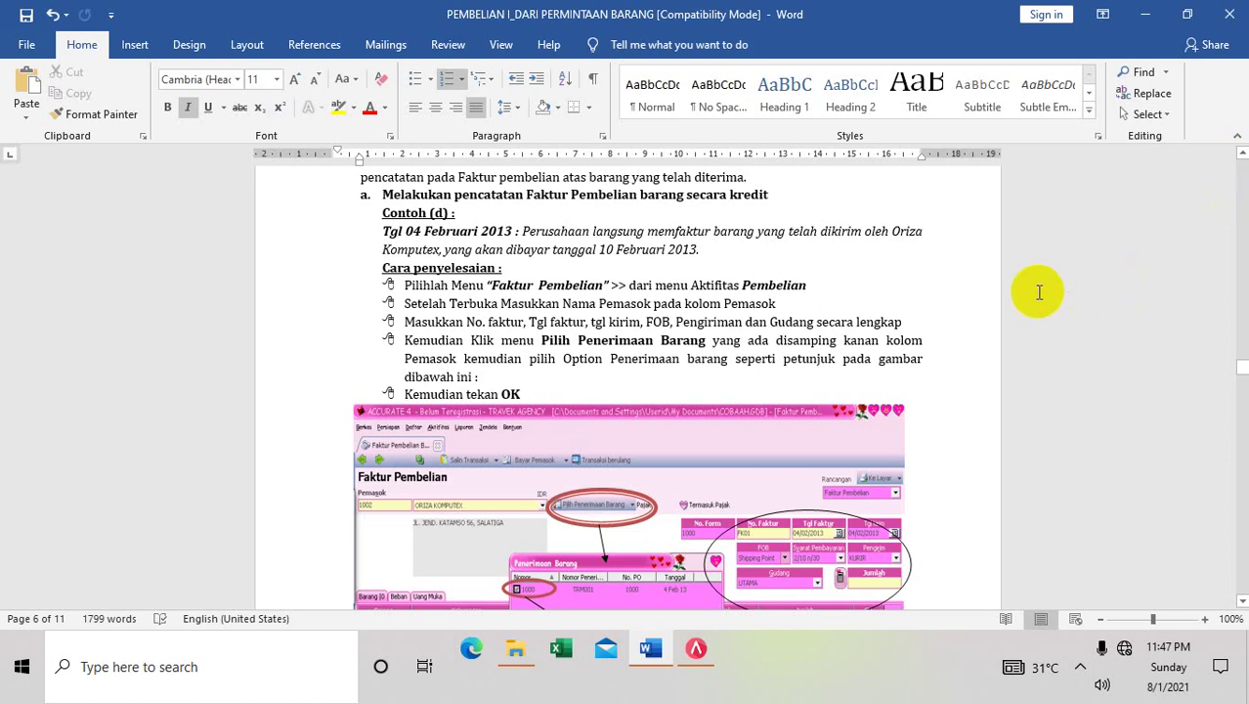
# Return to ACCURATE and open the Faktur Pembelian list from Daftar > Pembelian
pyautogui.click(696, 651)
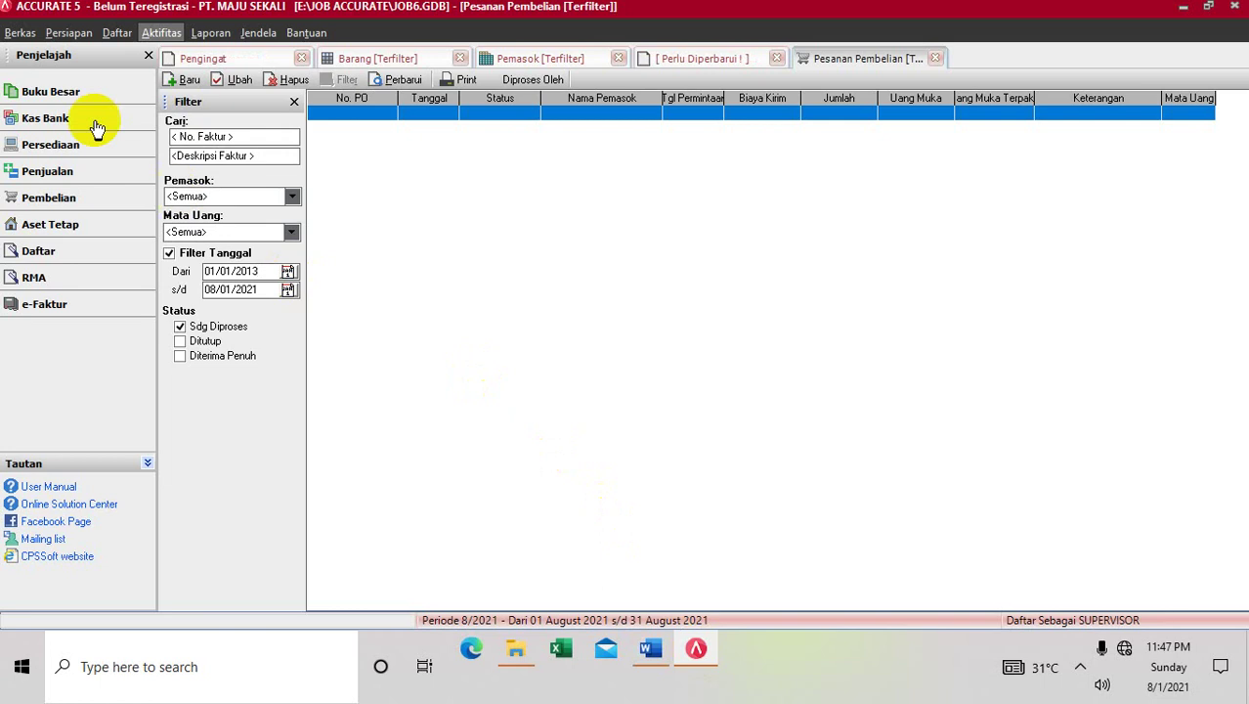
pyautogui.click(118, 34)
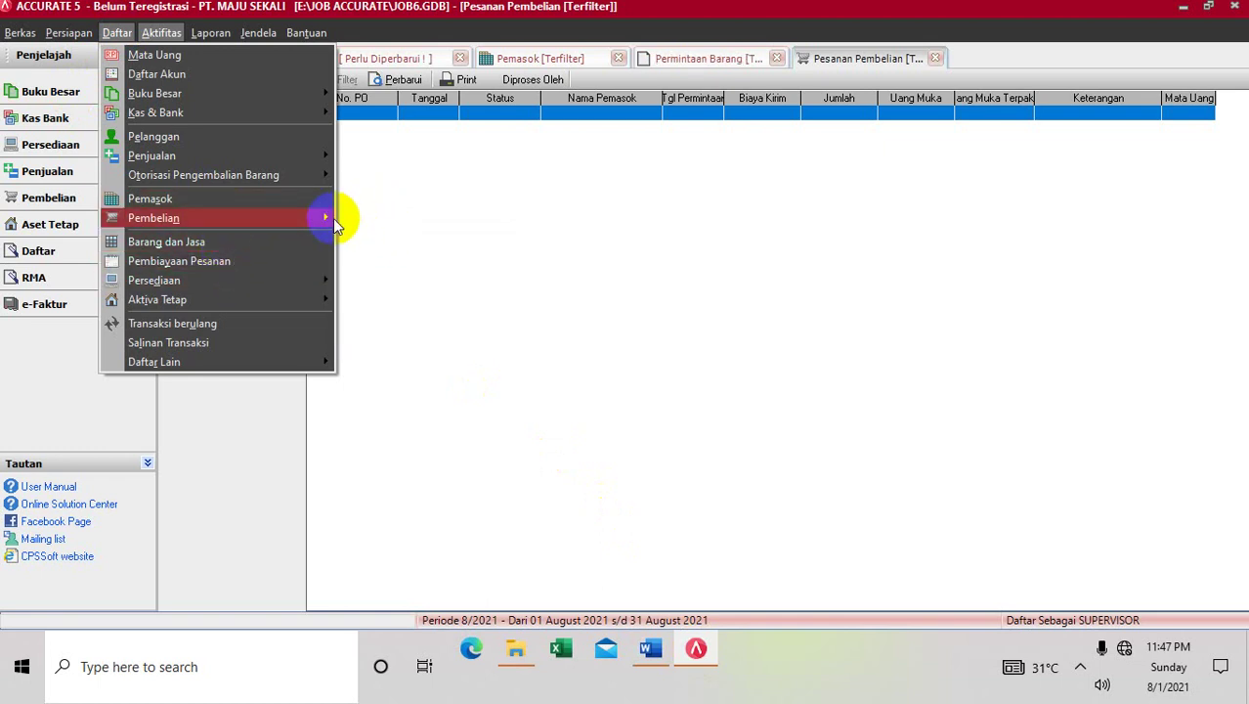
pyautogui.moveTo(320, 217)
pyautogui.click(374, 278)
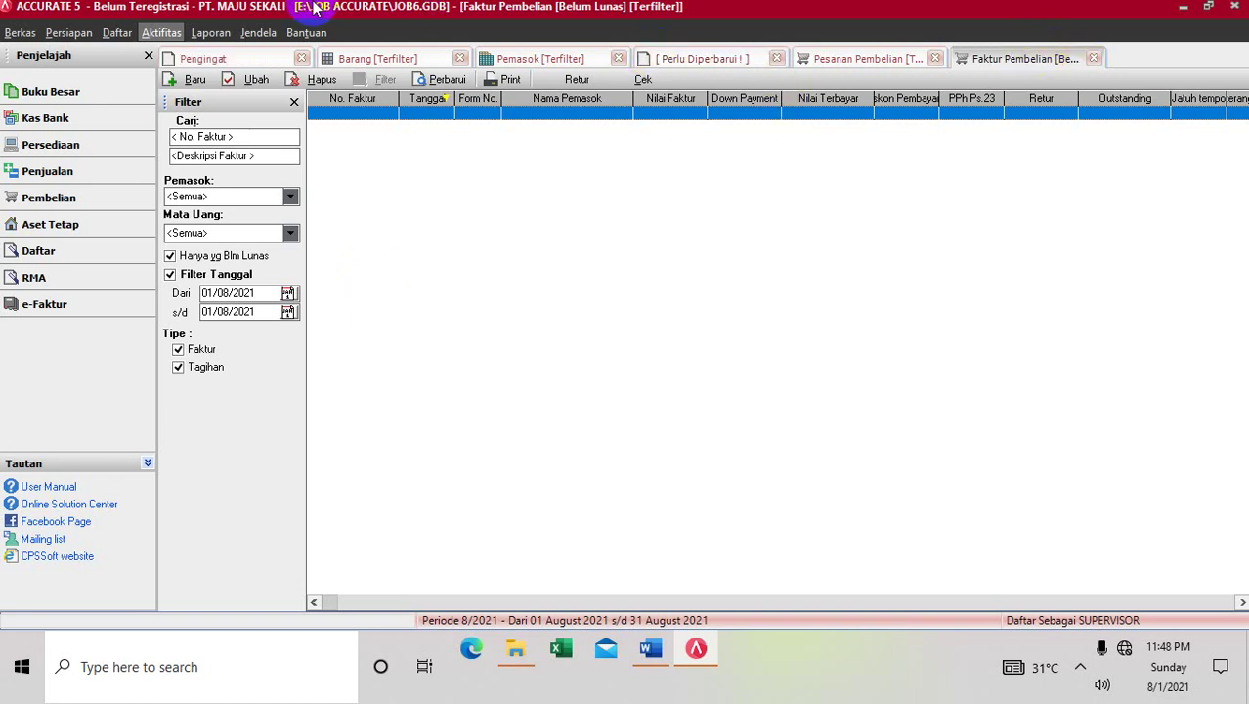
# Start a new purchase invoice for ORIZA KOMPUTER with invoice and ship dates 02/10/2013
pyautogui.click(188, 82)
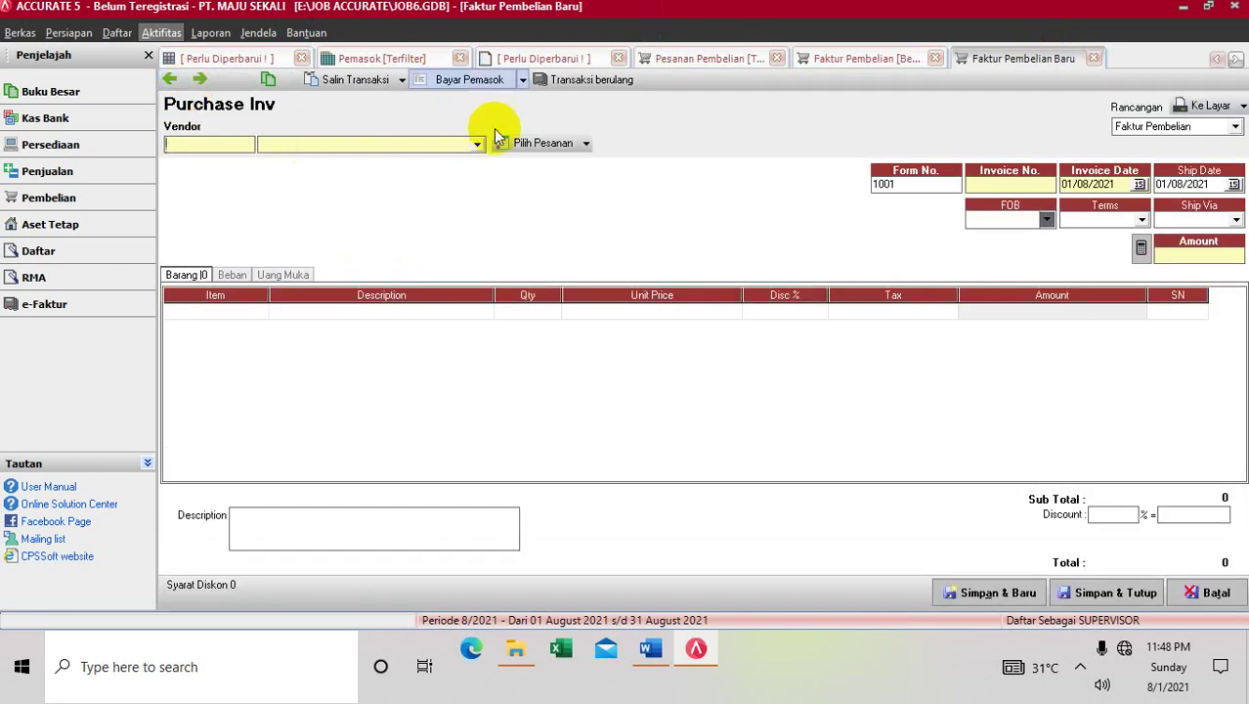
pyautogui.click(478, 146)
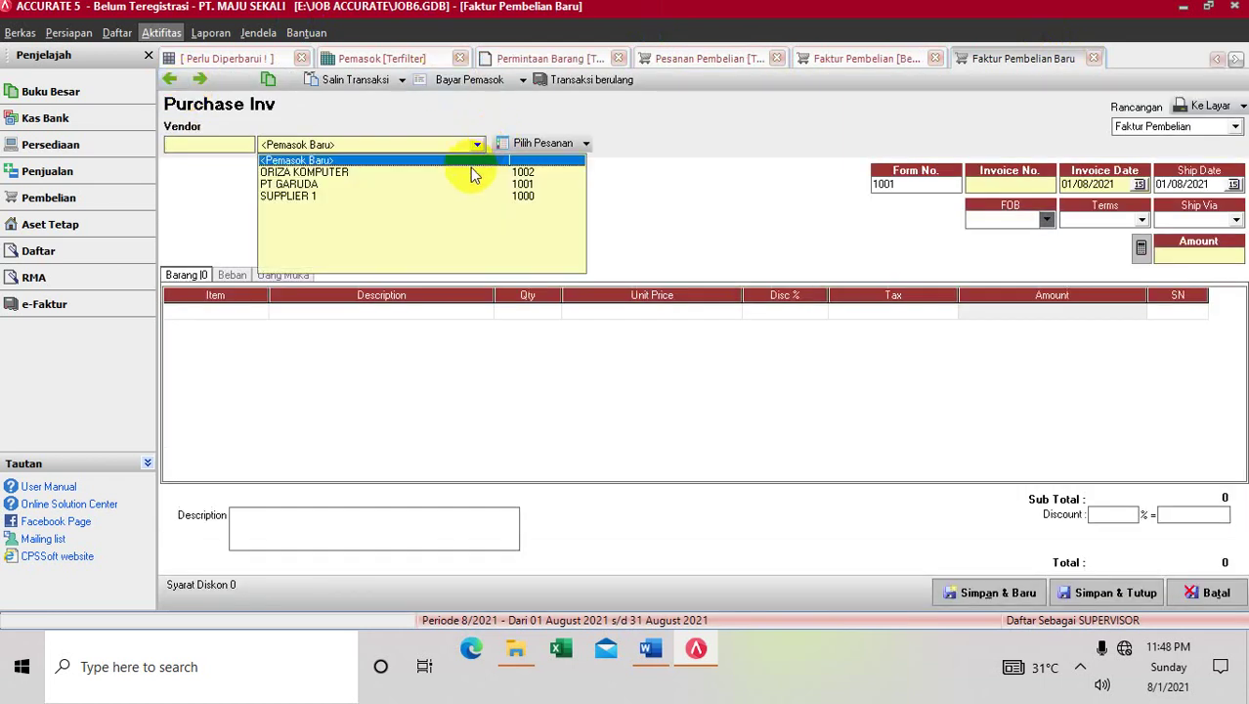
pyautogui.click(472, 173)
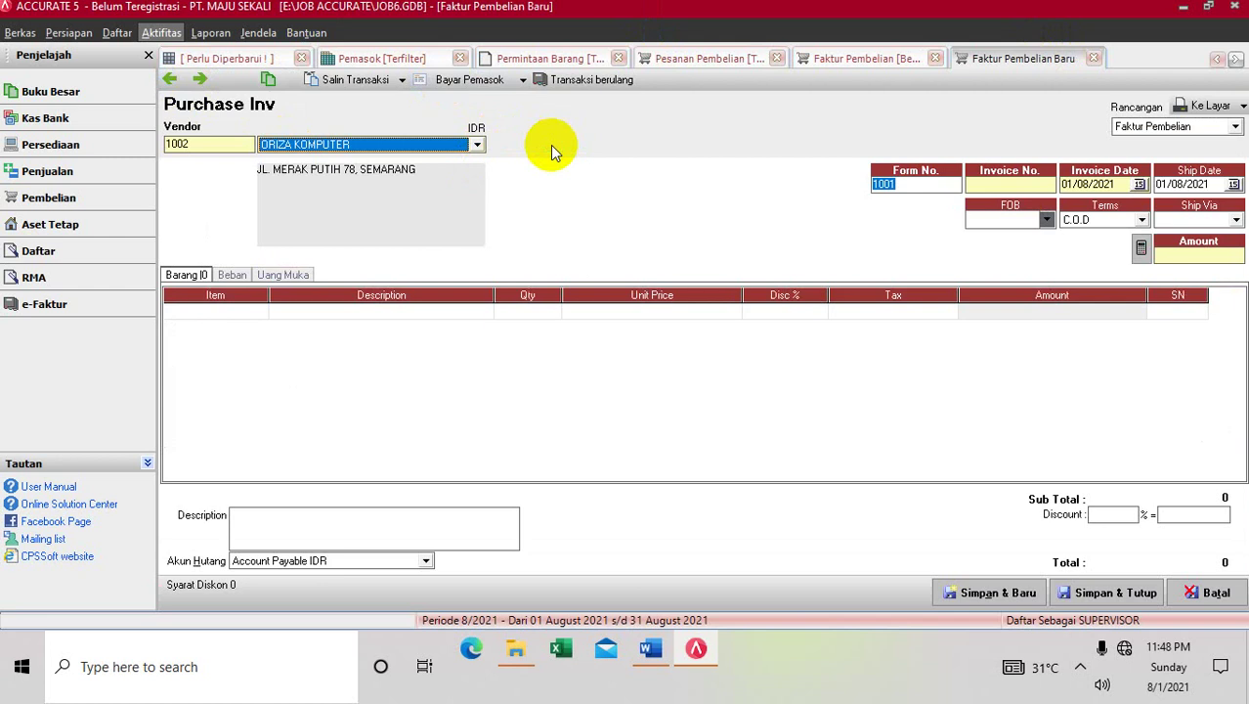
pyautogui.click(678, 388)
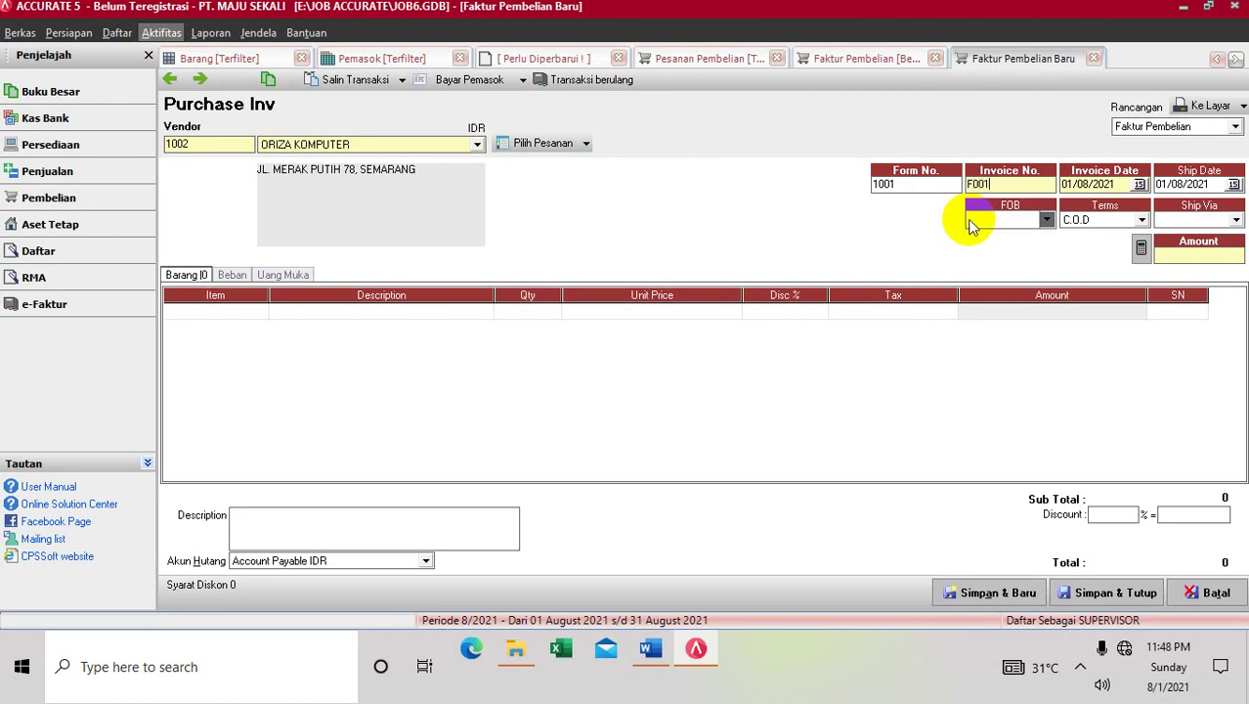
pyautogui.moveTo(1116, 185); pyautogui.dragTo(1041, 200)
pyautogui.write('02/ /')
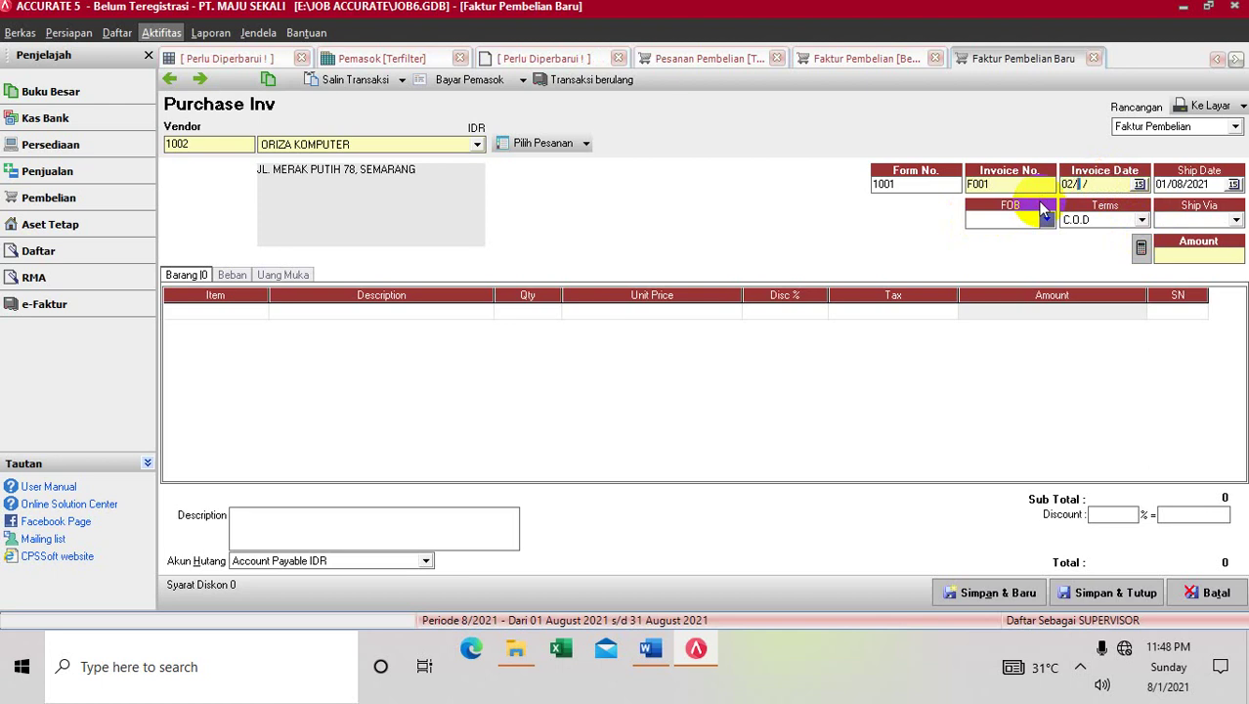
pyautogui.press('BackSpace')
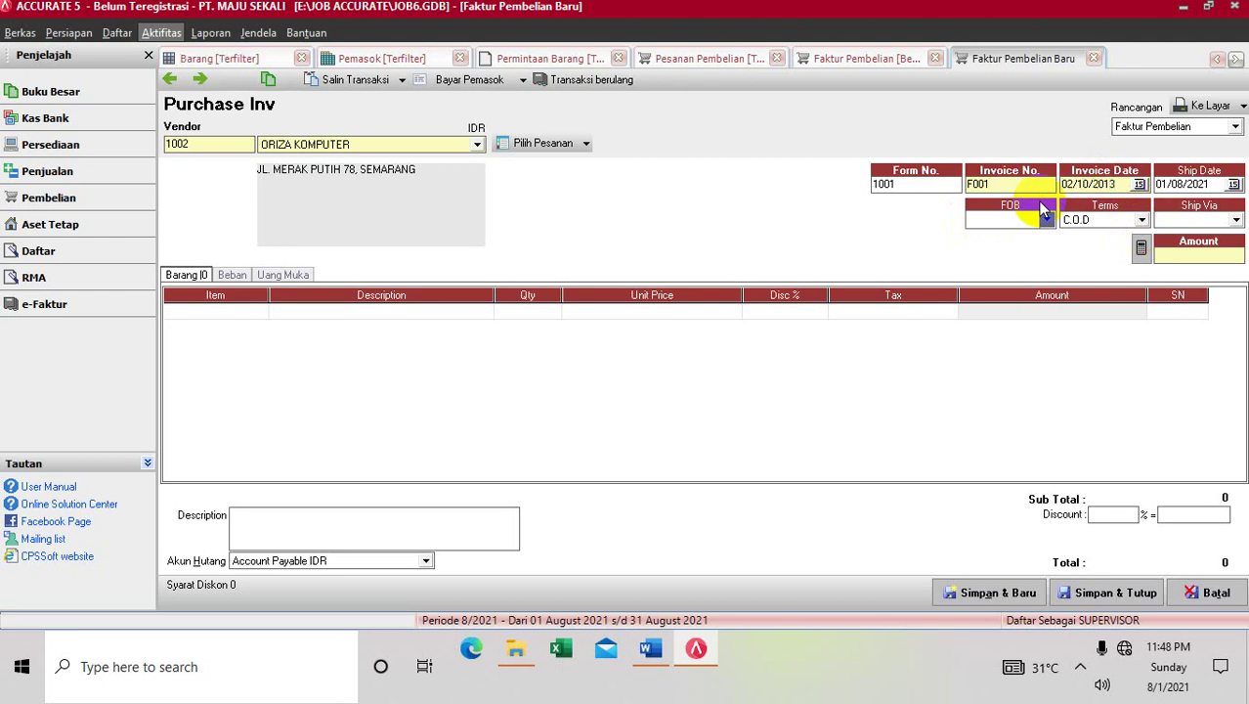
pyautogui.press('Tab')
pyautogui.write('02/1')
# Set FOB to Shipping Point, terms to 2/10 n/30 and ship via PICK UP, then open Pilih Pesanan
pyautogui.click(1046, 219)
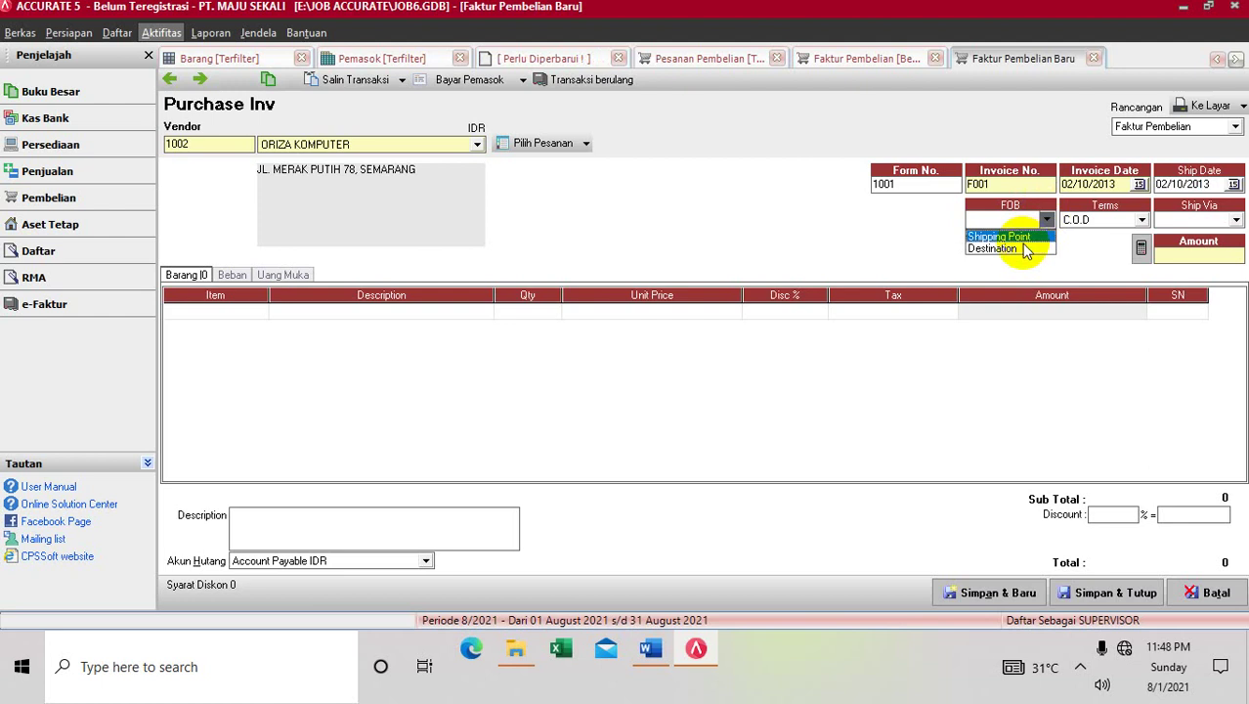
pyautogui.click(1016, 238)
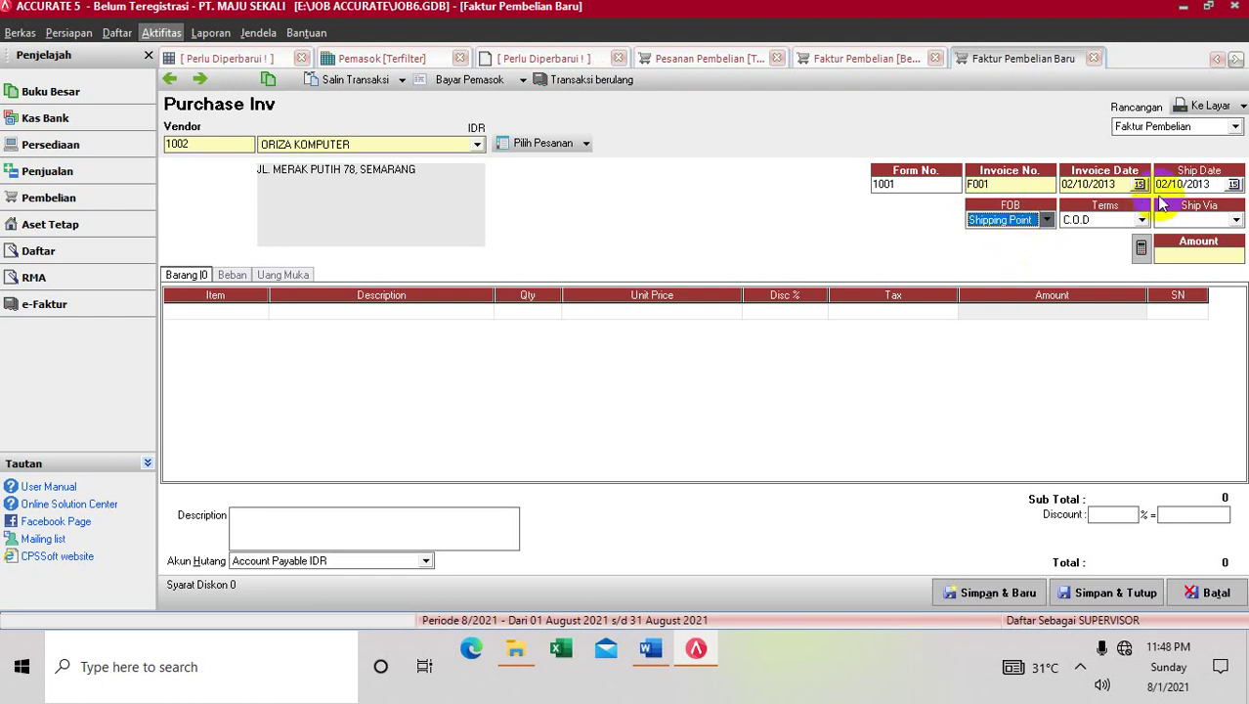
pyautogui.click(1141, 219)
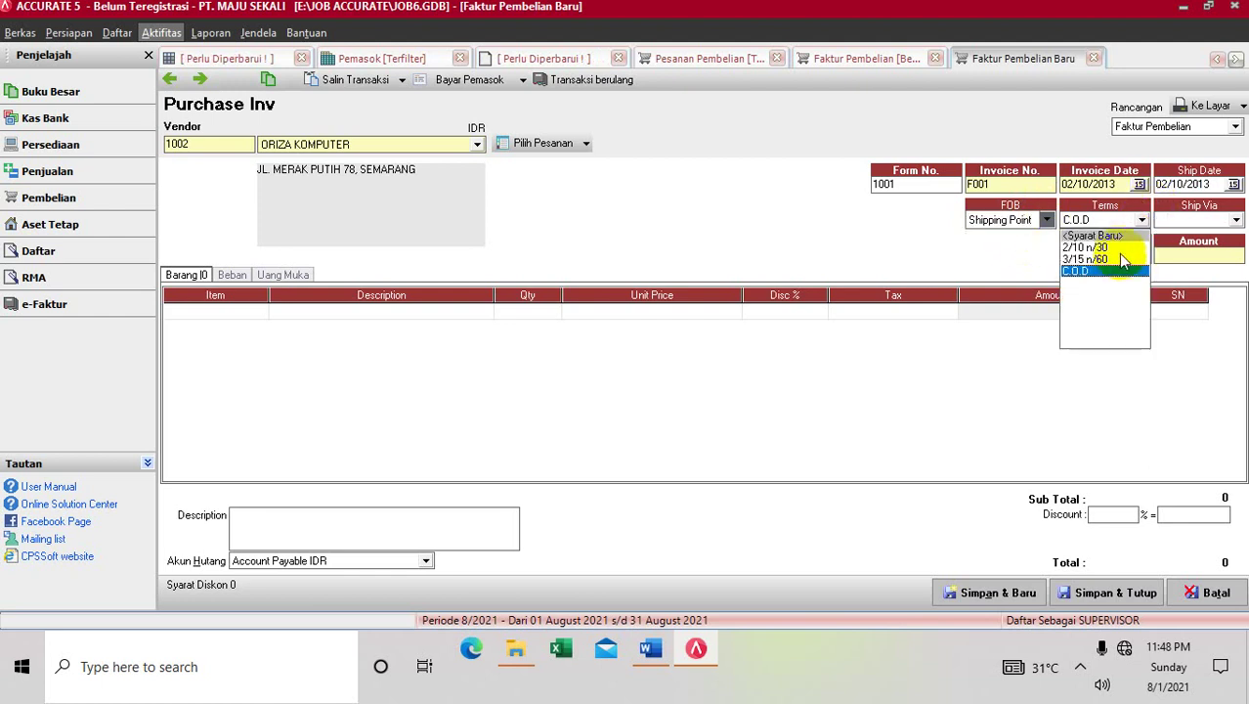
pyautogui.click(1121, 248)
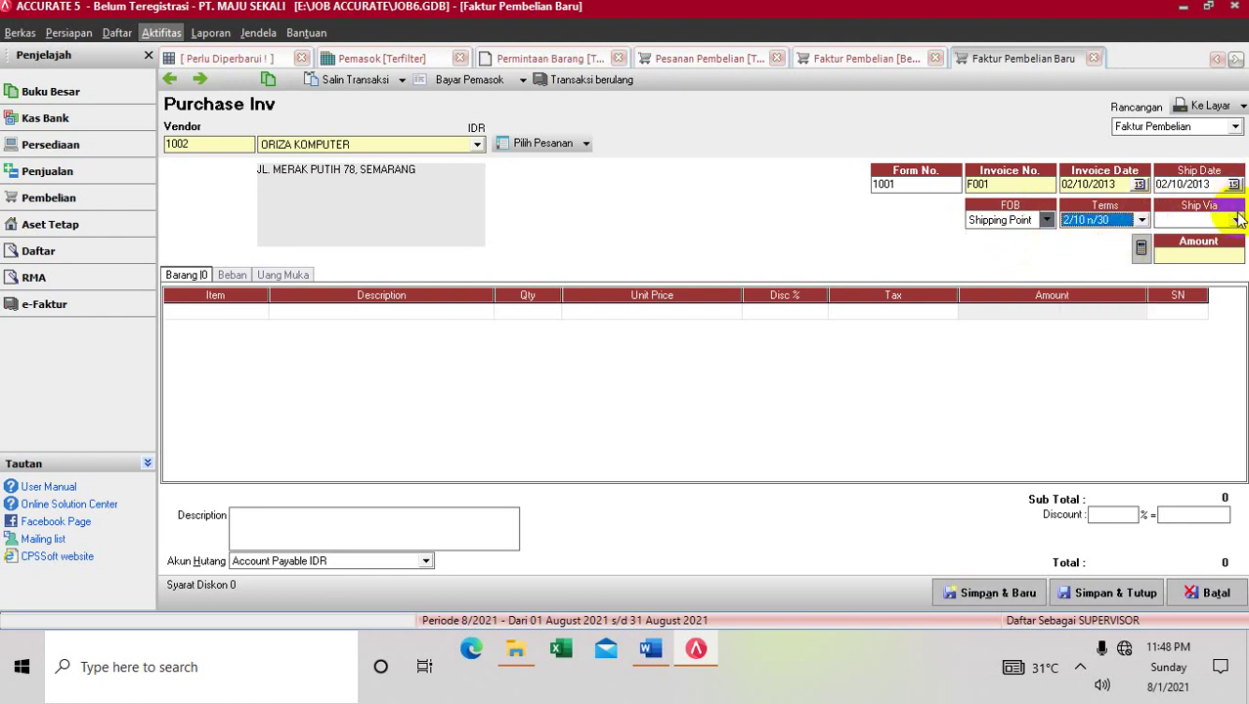
pyautogui.click(1238, 219)
pyautogui.click(1213, 270)
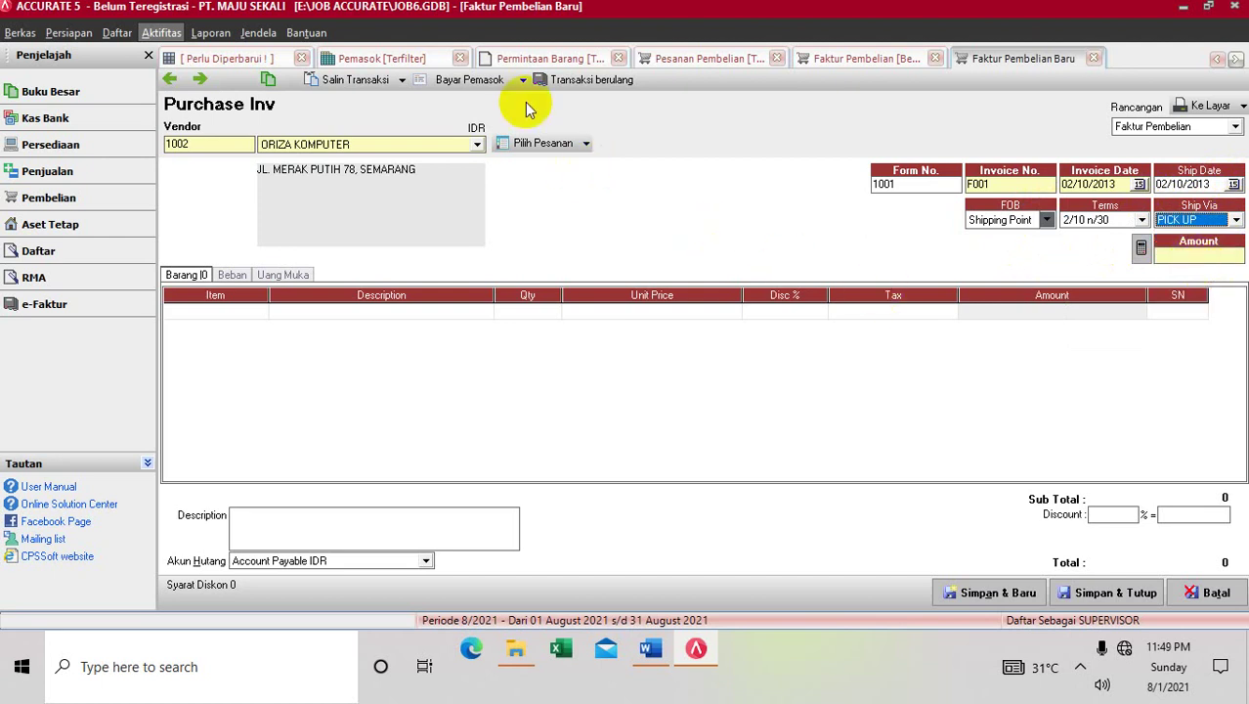
pyautogui.click(543, 145)
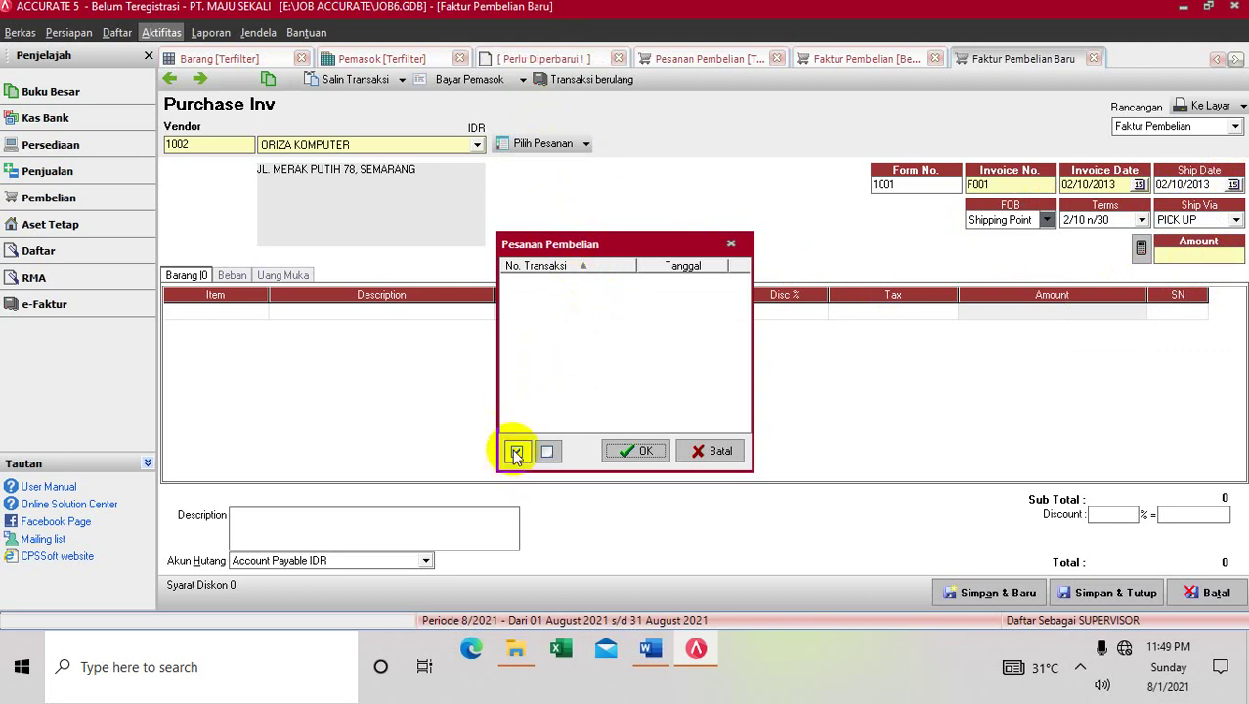
# Cancel the empty purchase-order picker without choosing an order and return to the invoice's item grid
pyautogui.click(516, 452)
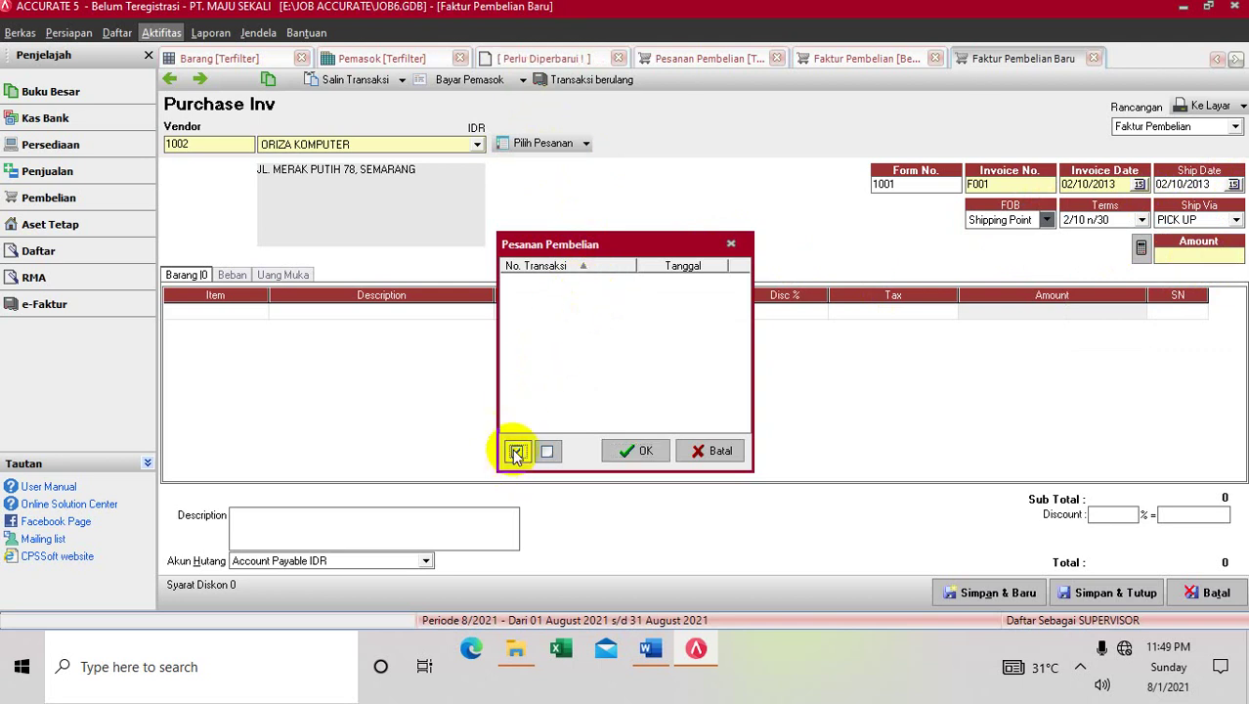
pyautogui.click(585, 265)
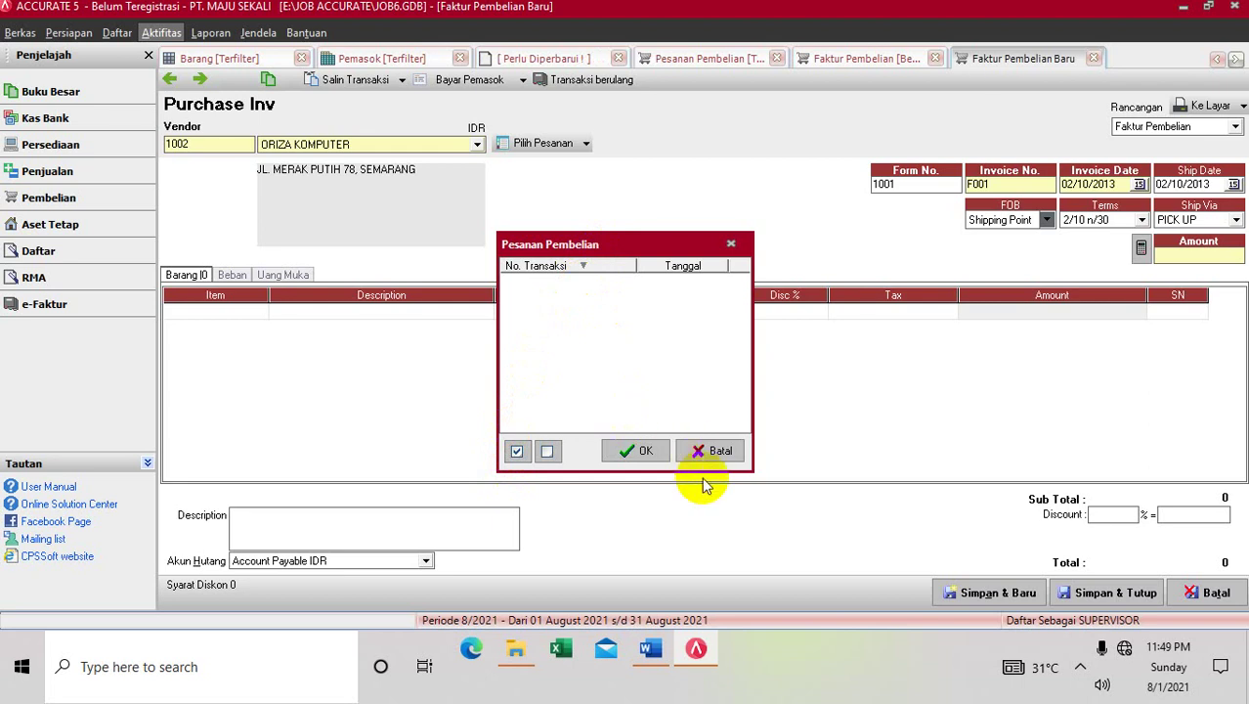
pyautogui.click(714, 450)
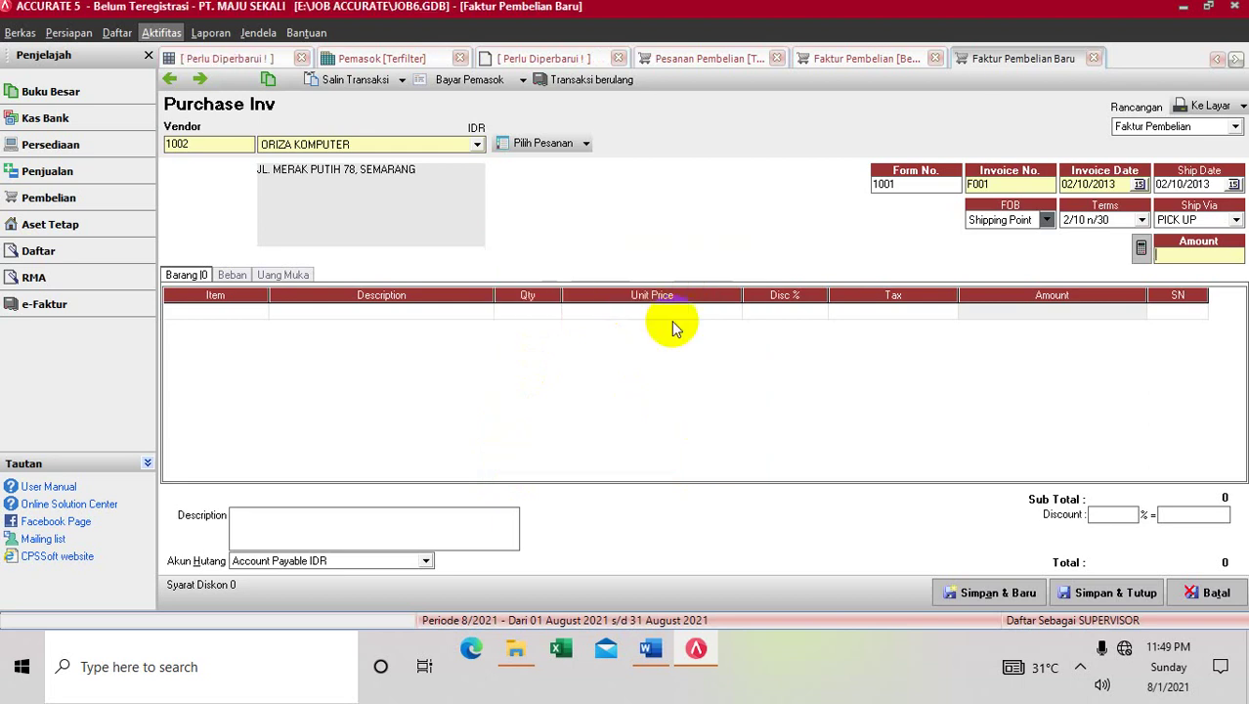
pyautogui.click(264, 305)
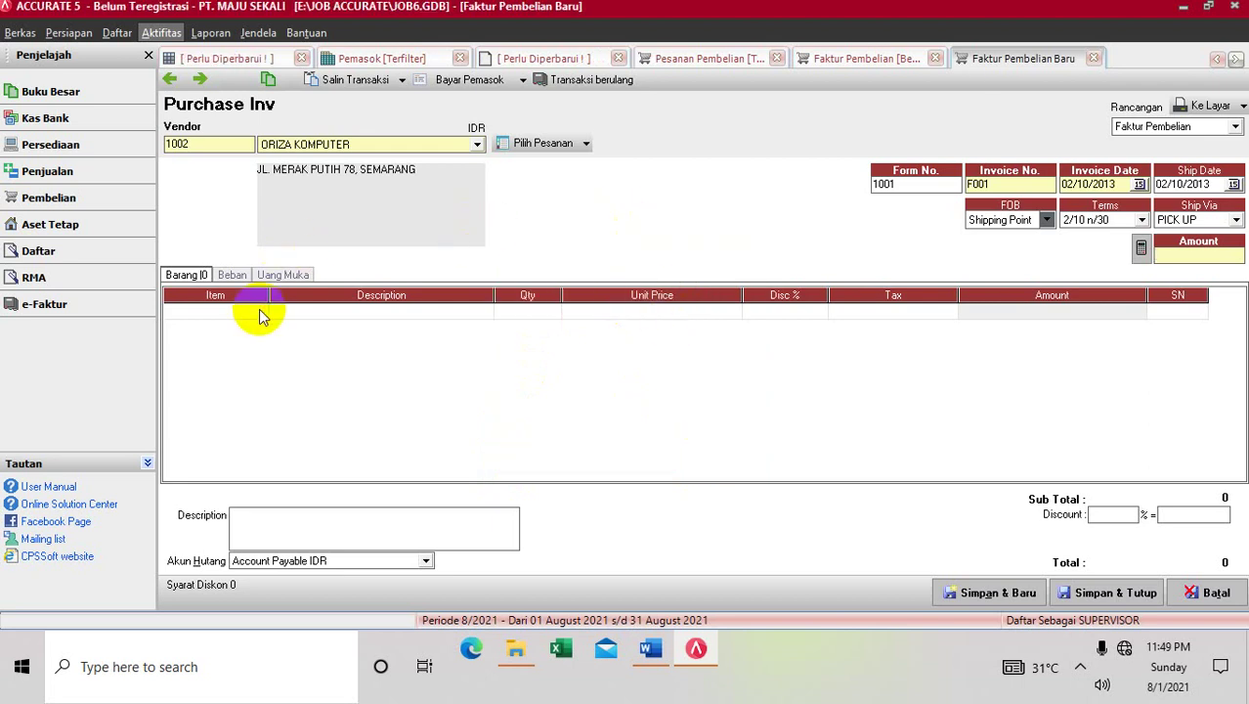
# Add PC SAMSUNG PENTIUM 4 (PC-01) to the invoice and check its past purchase prices
pyautogui.click(259, 311)
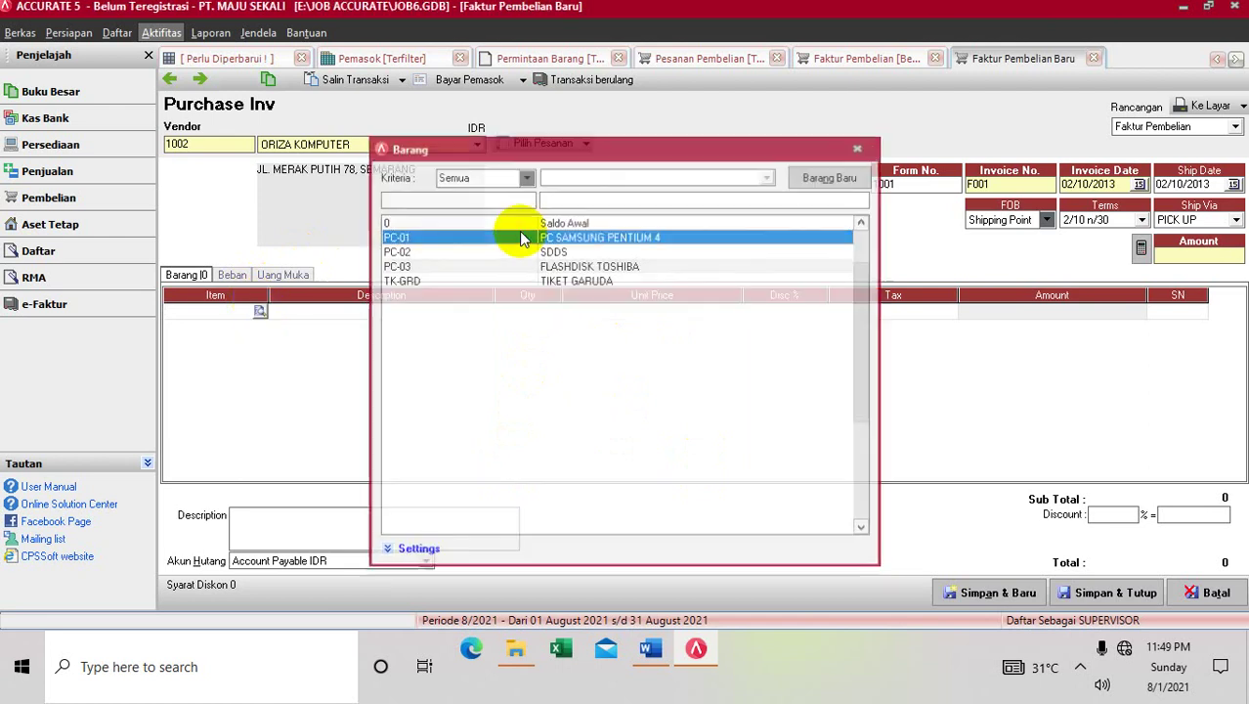
pyautogui.doubleClick(521, 236)
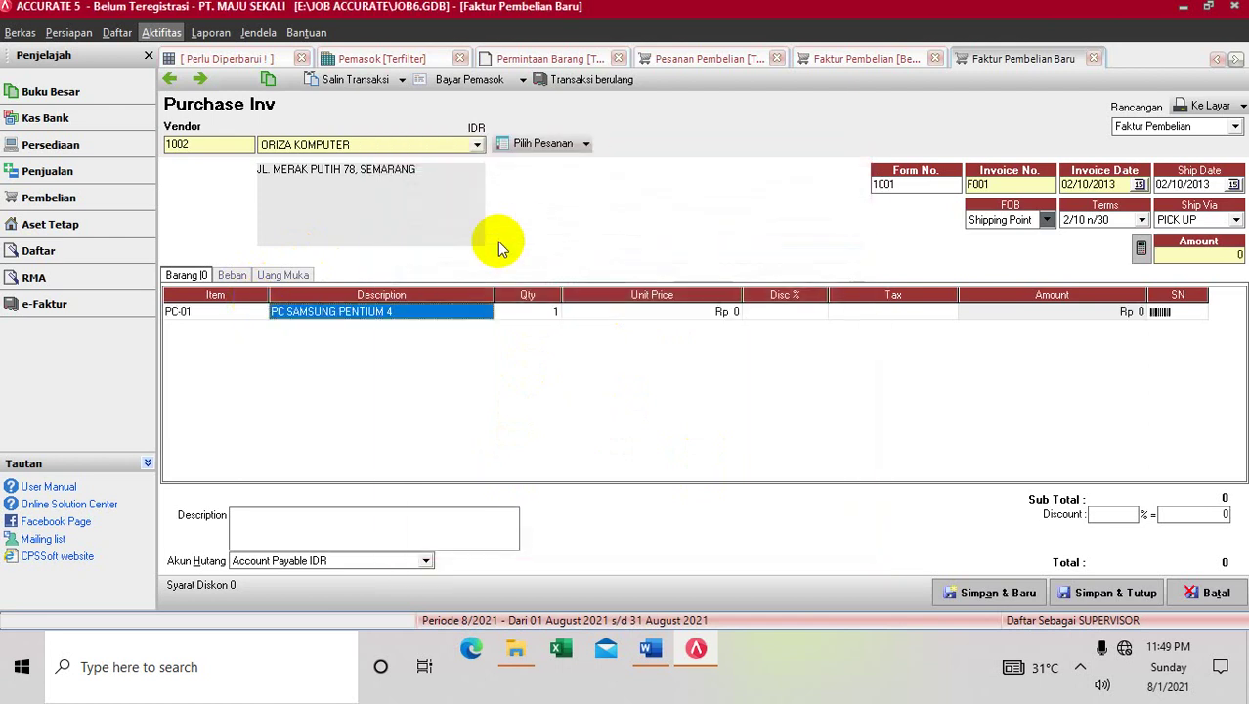
pyautogui.click(584, 315)
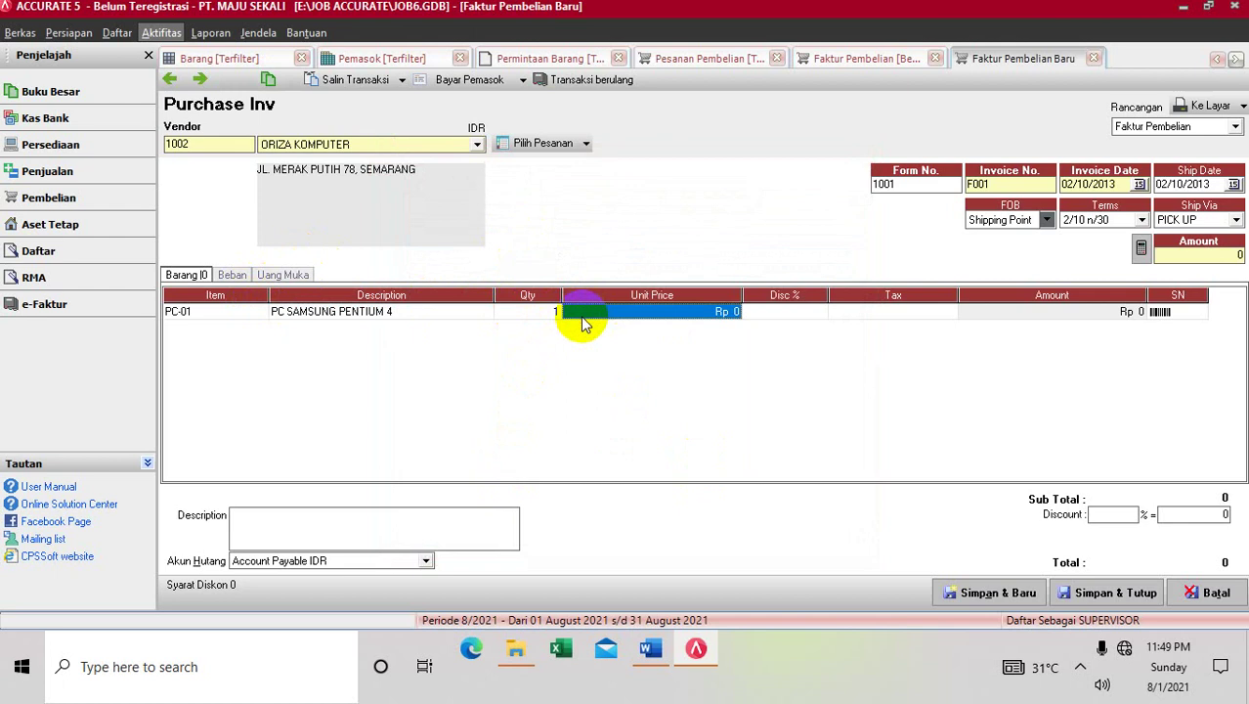
pyautogui.write('35')
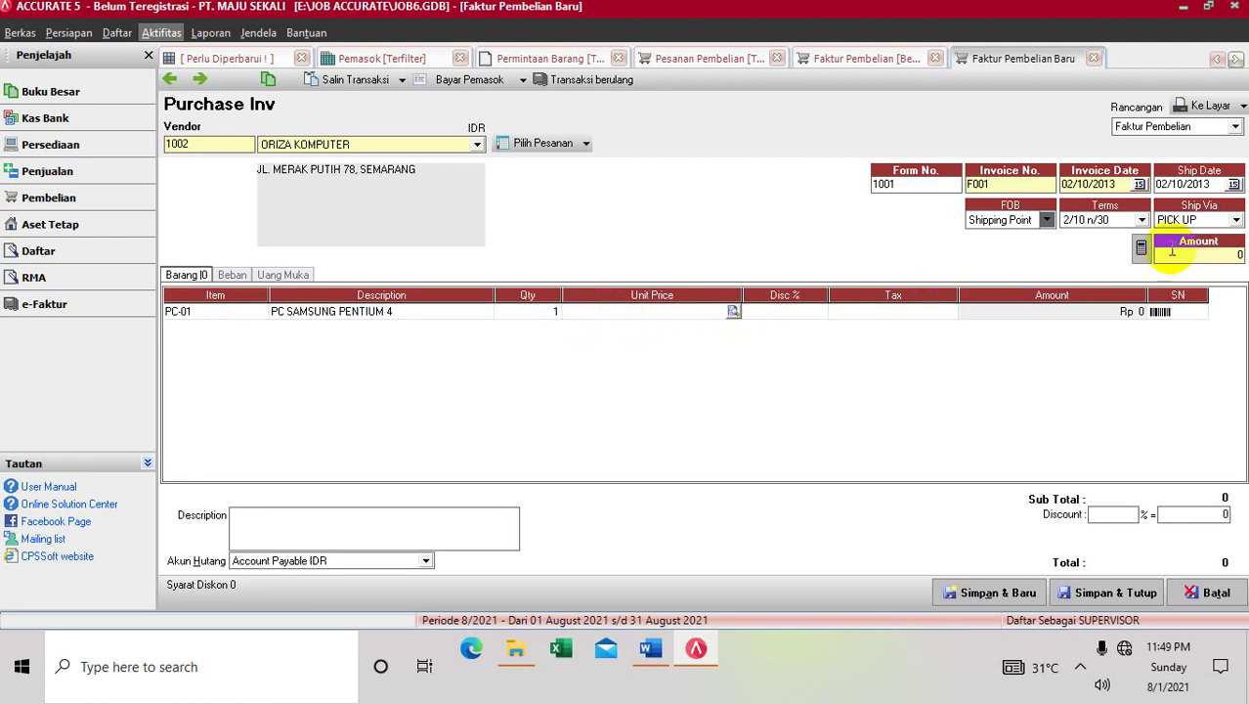
pyautogui.click(733, 311)
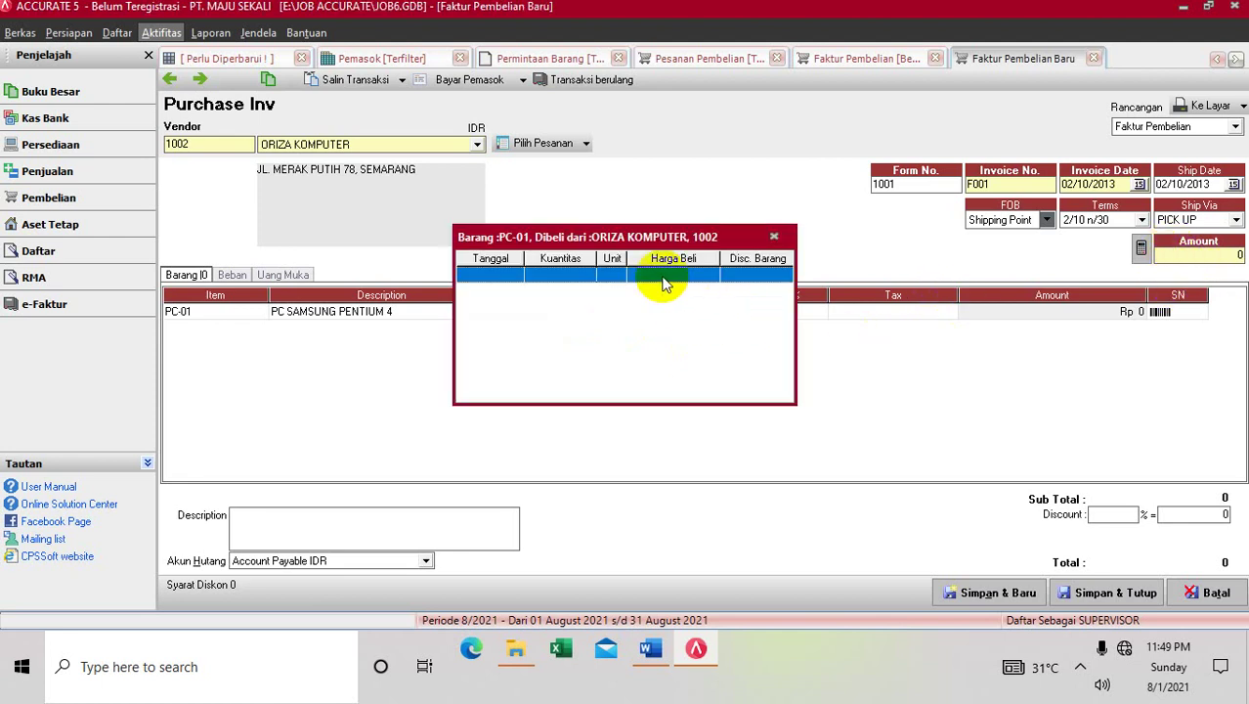
pyautogui.click(632, 190)
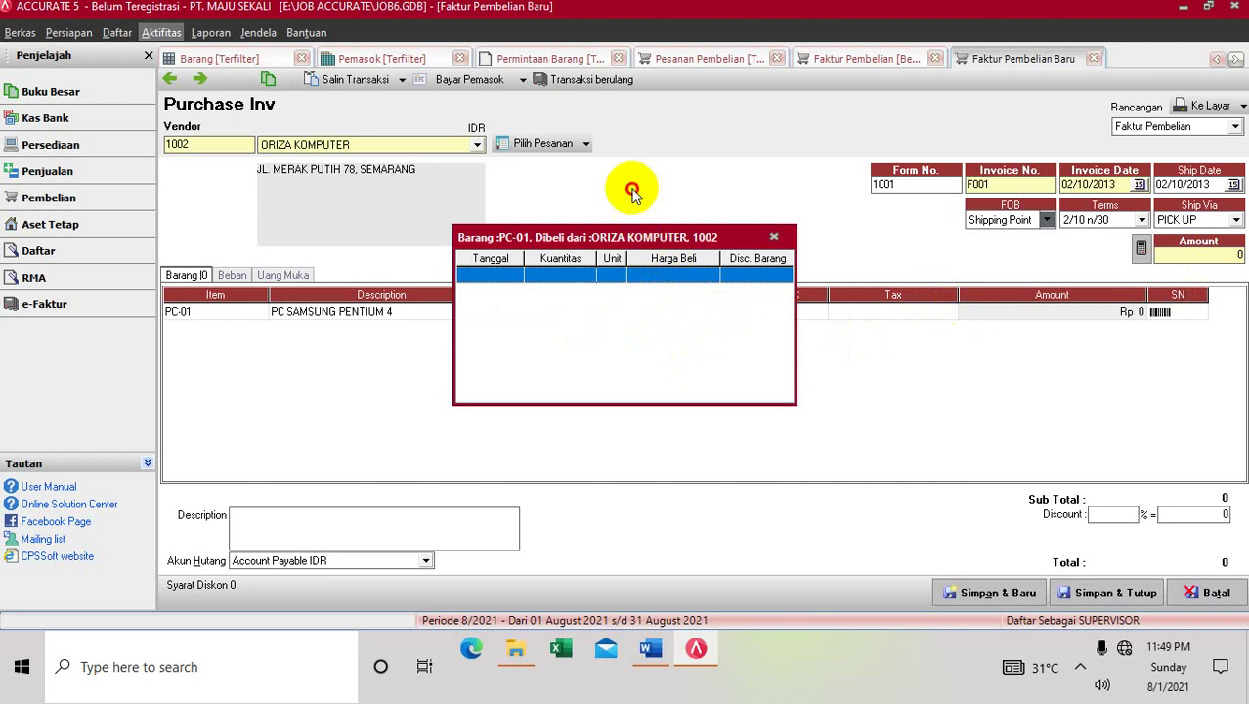
pyautogui.click(774, 239)
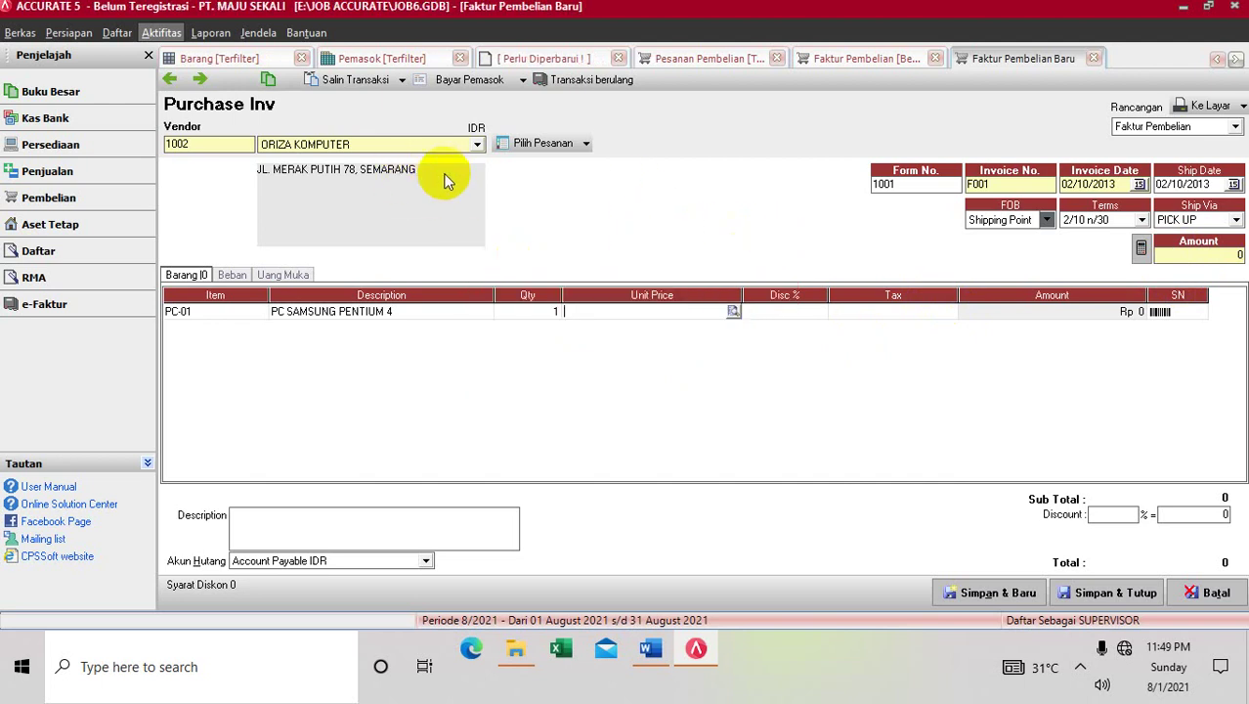
pyautogui.click(867, 57)
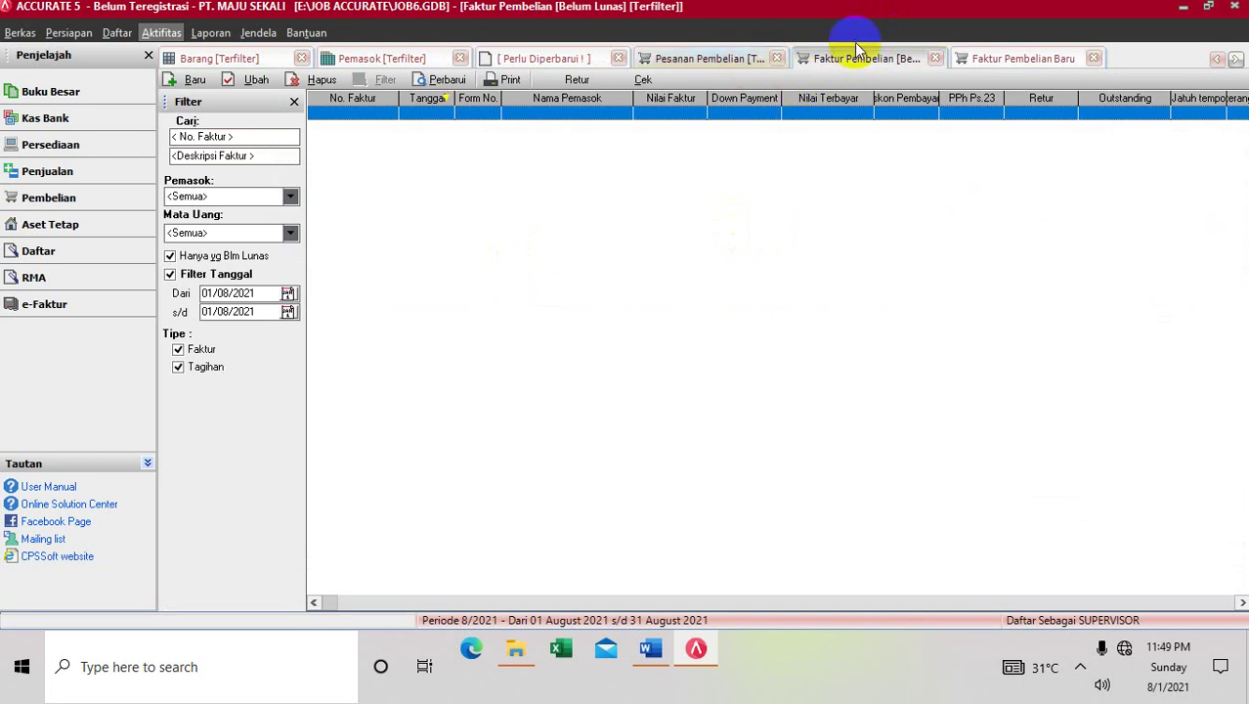
pyautogui.click(1027, 58)
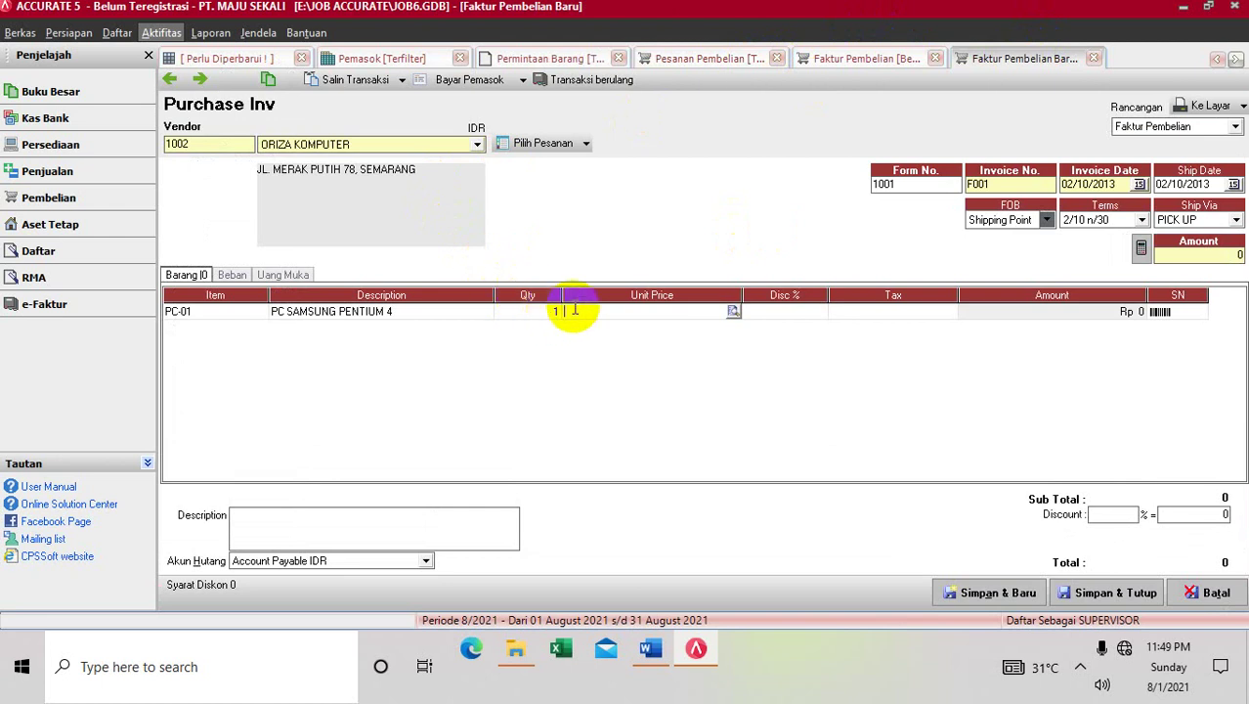
# Set the PC line to quantity 10 at unit price Rp 3,500,000
pyautogui.click(628, 314)
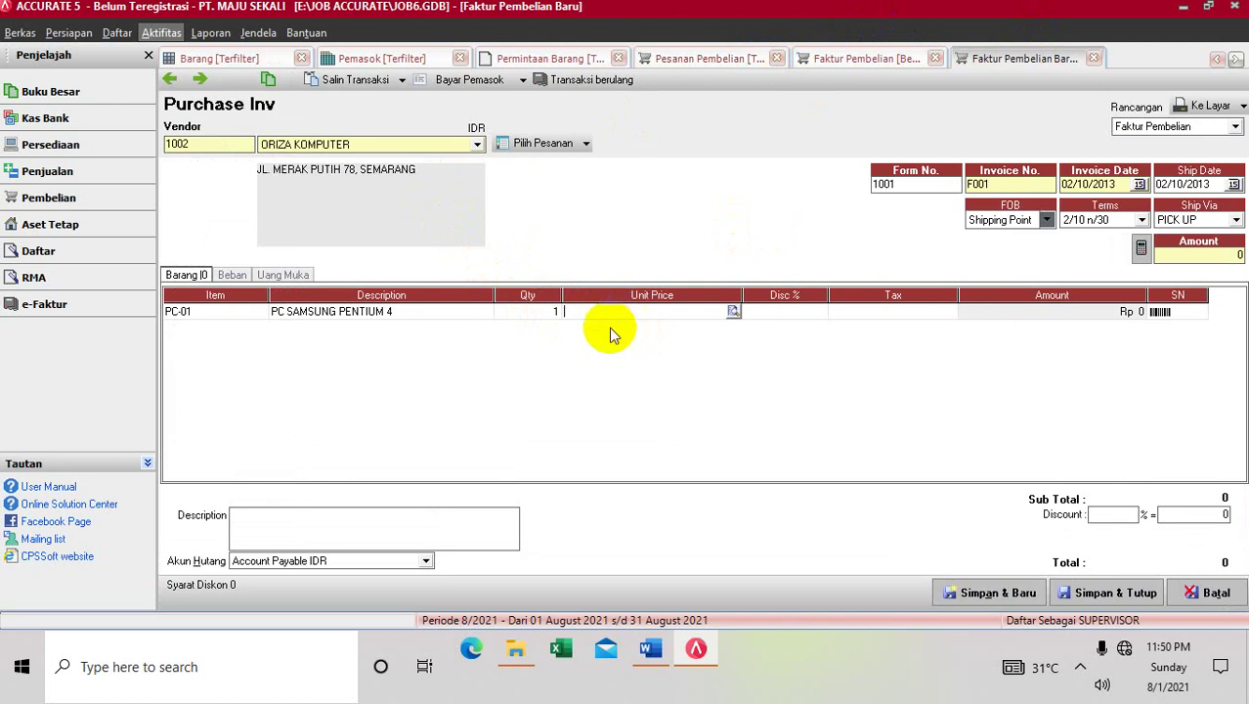
pyautogui.click(547, 313)
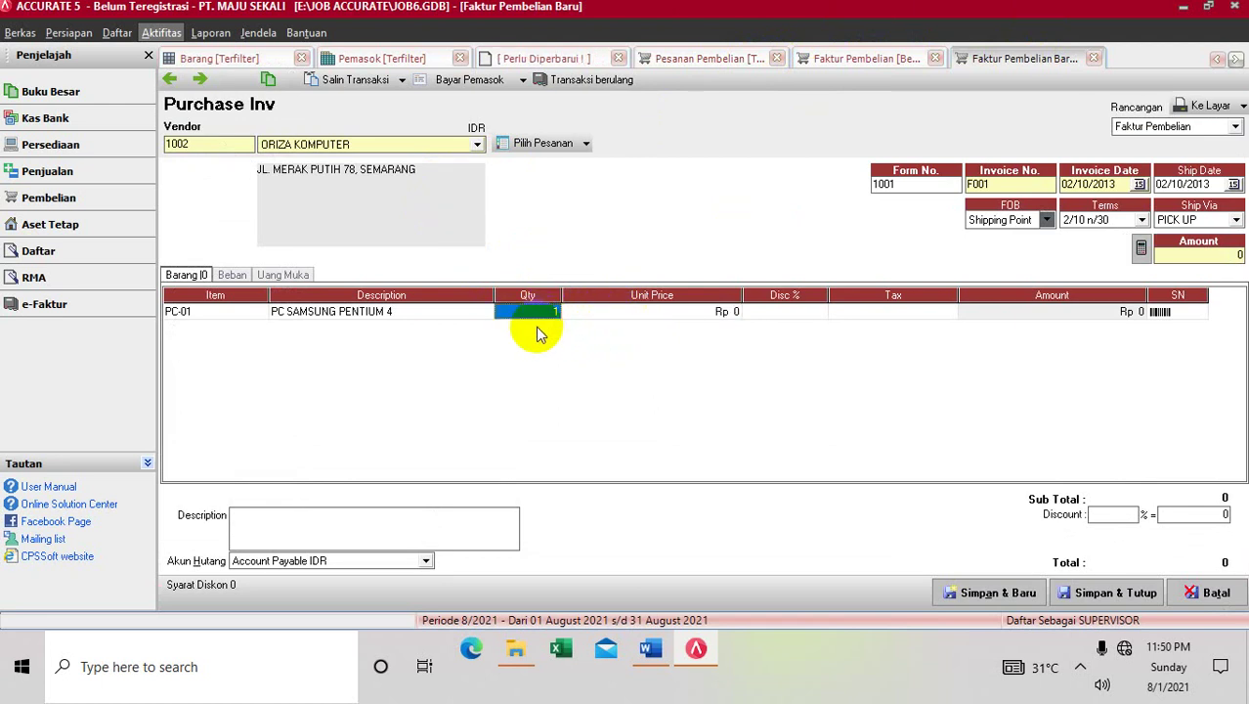
pyautogui.write('10')
pyautogui.press('Tab')
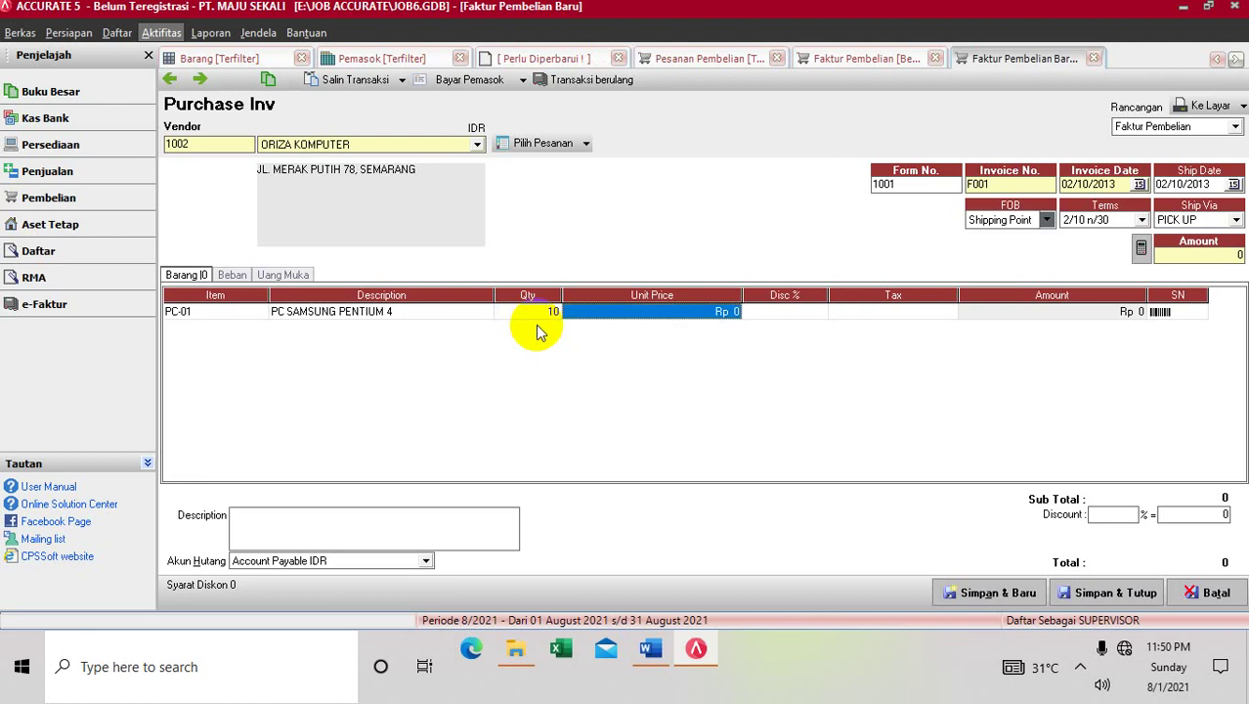
pyautogui.write('3')
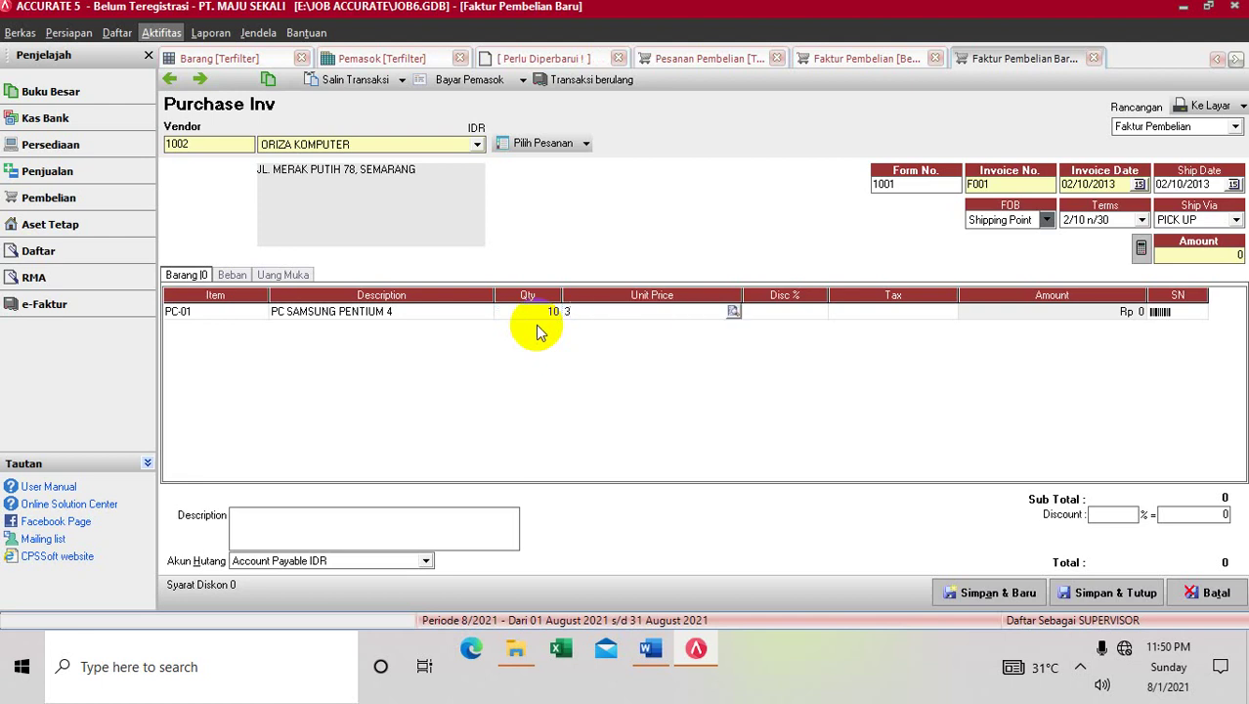
pyautogui.write('500,000')
pyautogui.press('Tab')
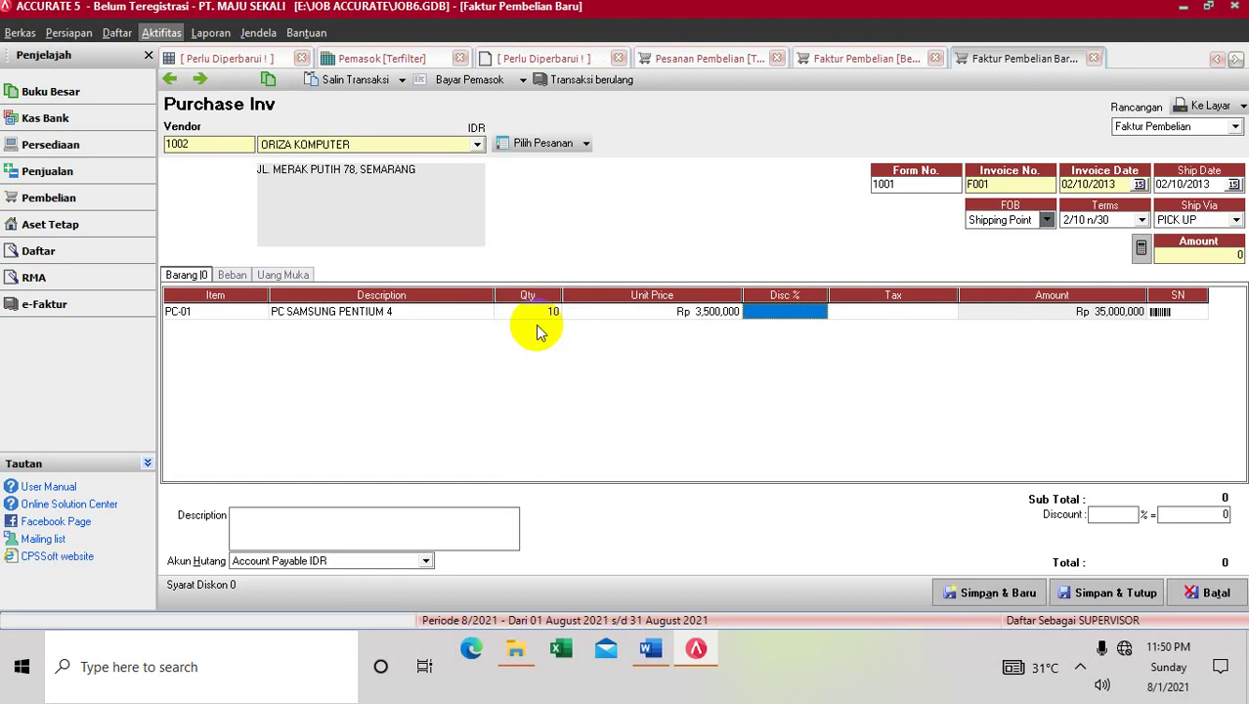
pyautogui.press('Tab')
pyautogui.press('Tab')
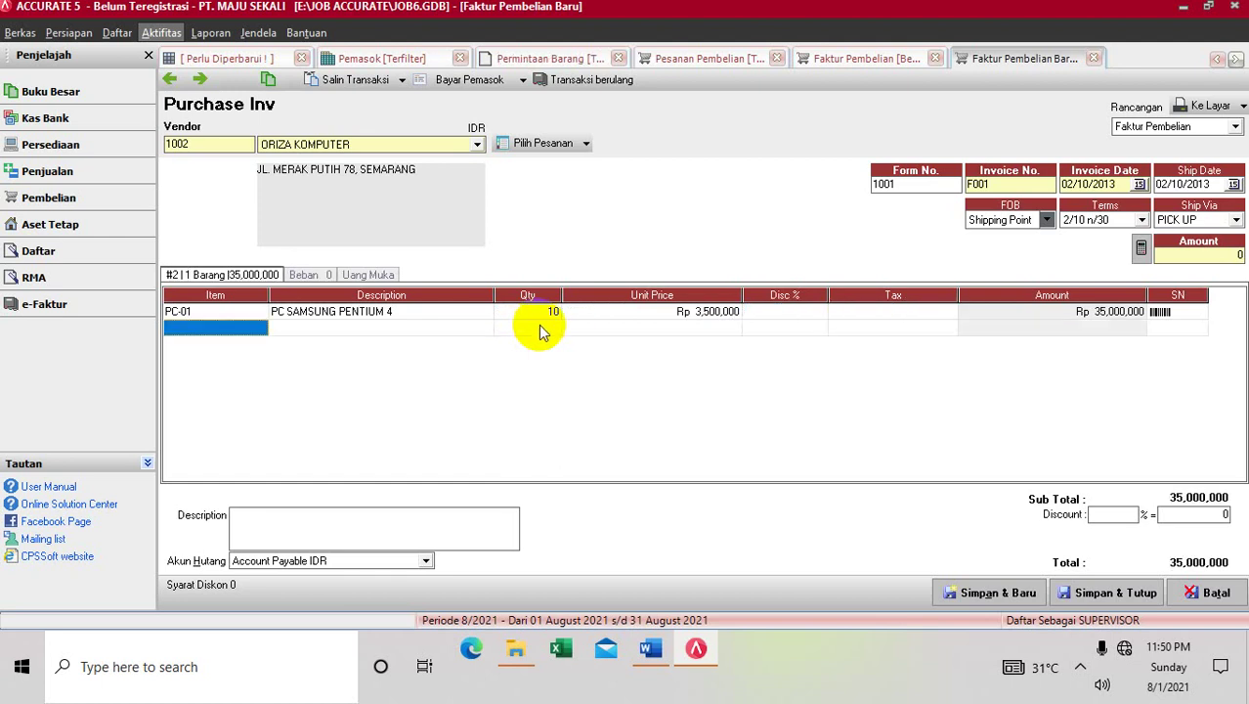
# Add FLASHDISK TOSHIBA (PC-03), 20 at Rp 95,000, and fill the amount with the 36,900,000 total
pyautogui.click(259, 334)
pyautogui.click(260, 327)
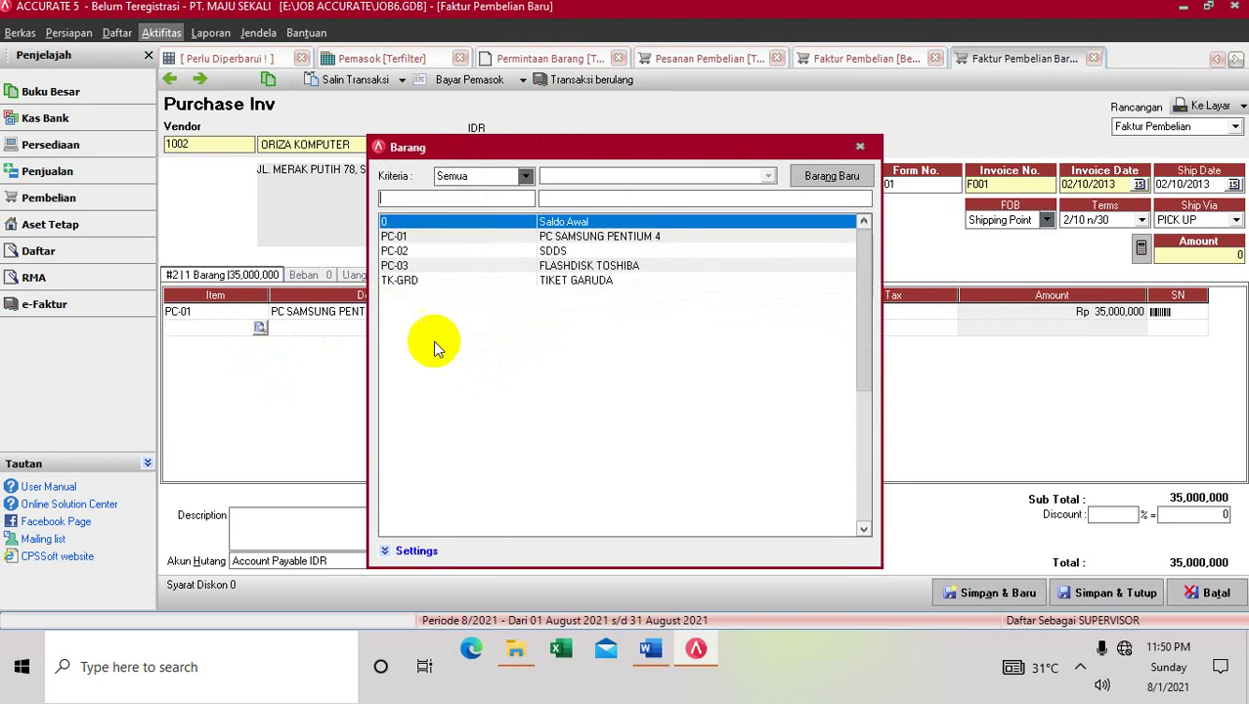
pyautogui.doubleClick(501, 266)
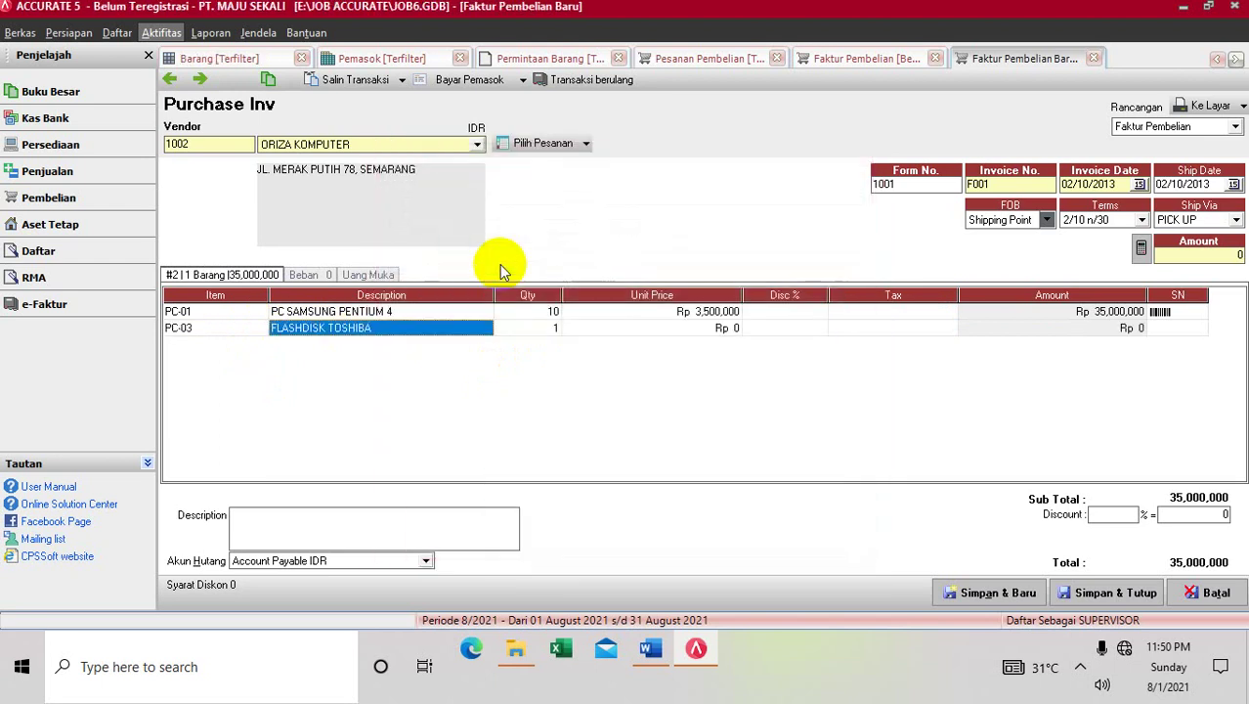
pyautogui.click(515, 333)
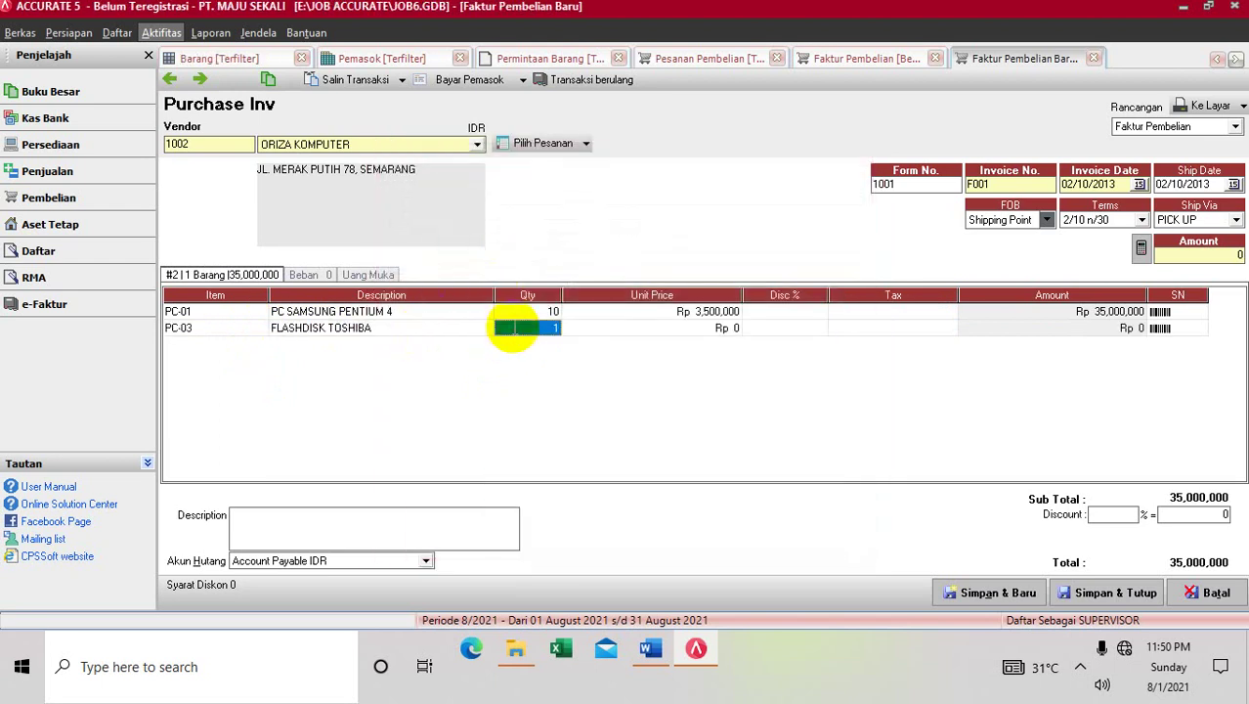
pyautogui.write('20')
pyautogui.press('Tab')
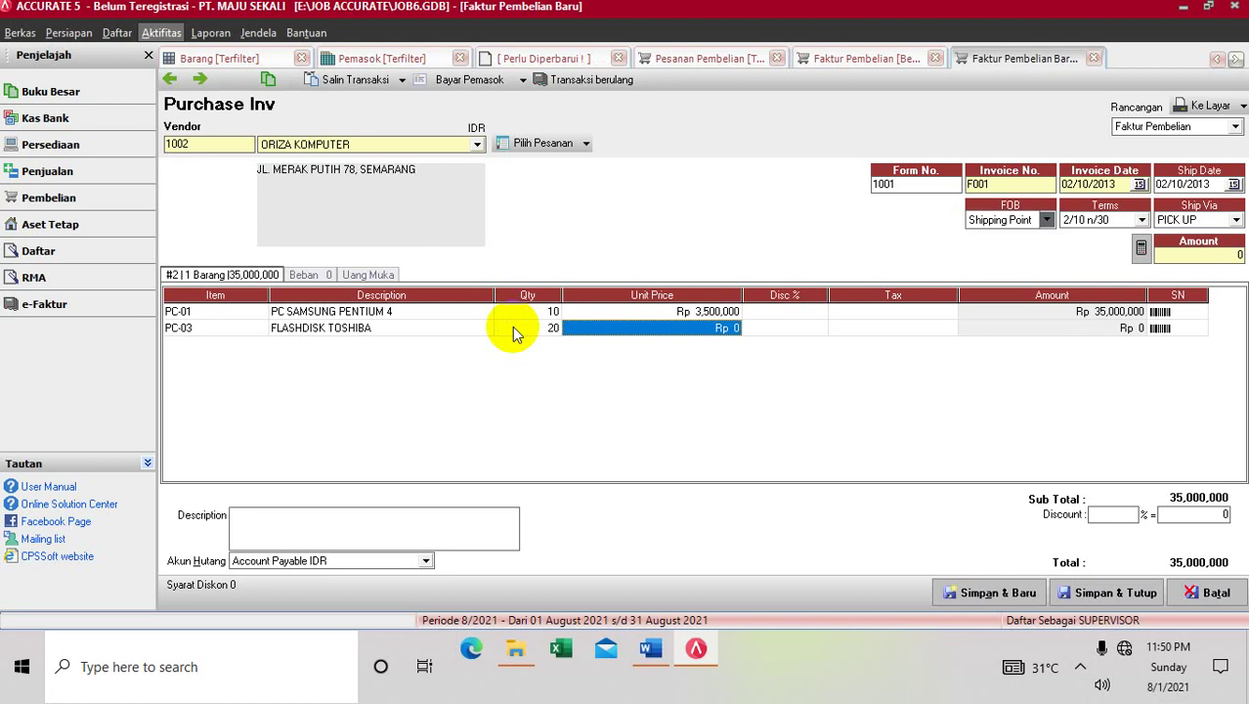
pyautogui.write('95000')
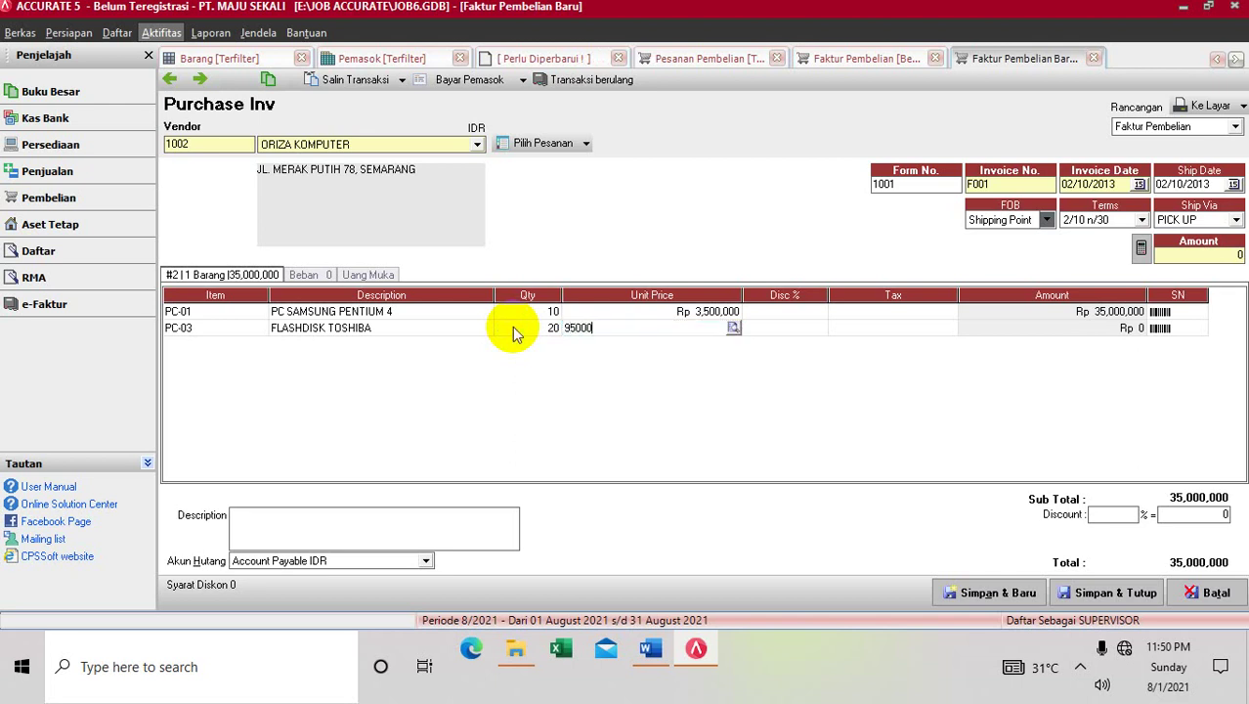
pyautogui.press('Tab')
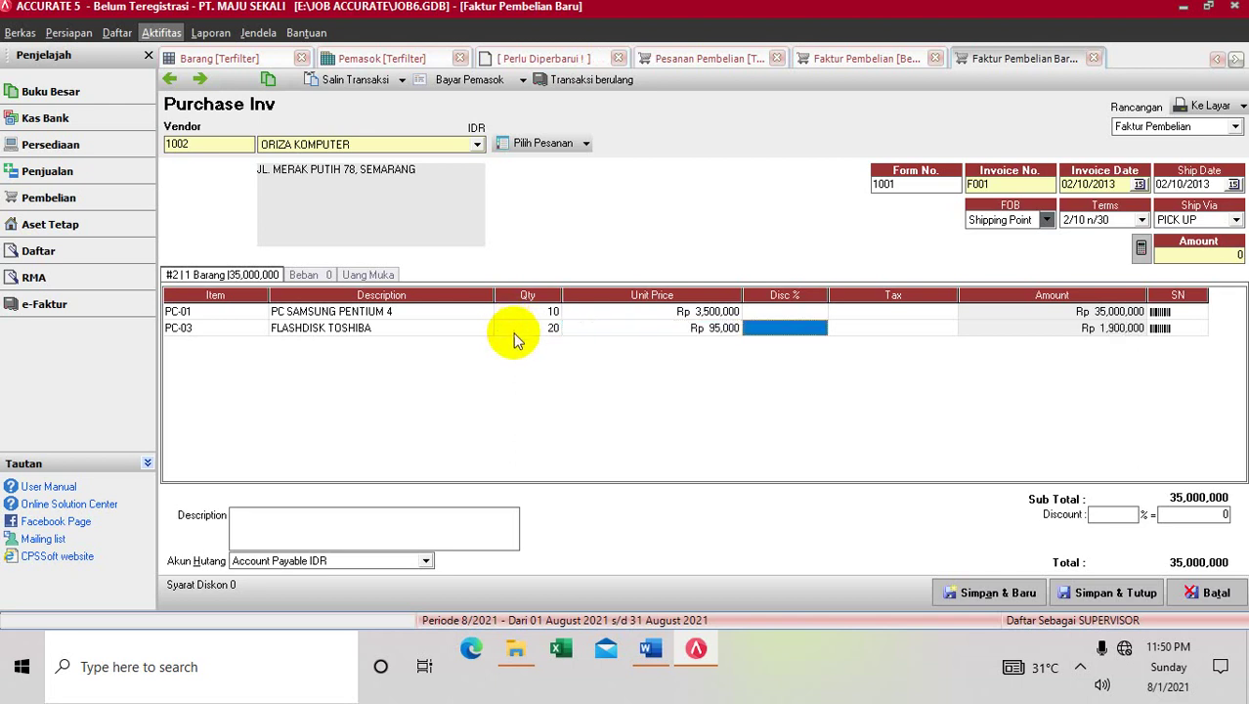
pyautogui.click(1192, 259)
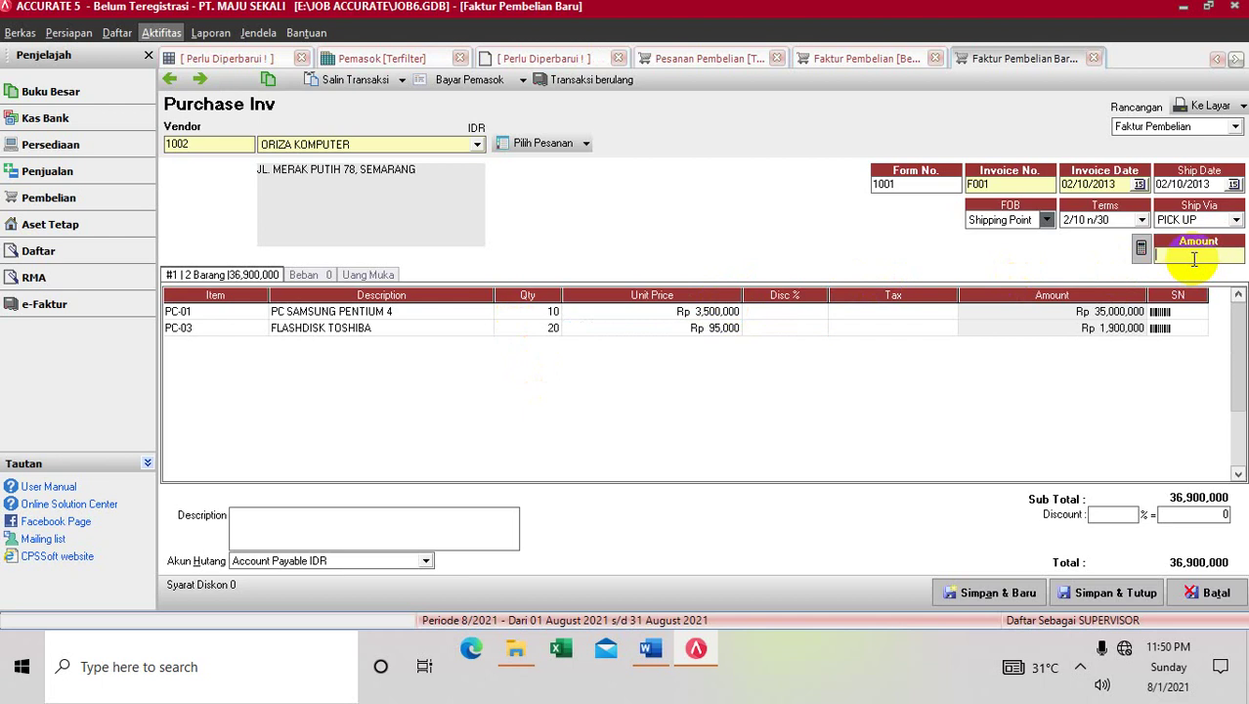
pyautogui.click(1142, 249)
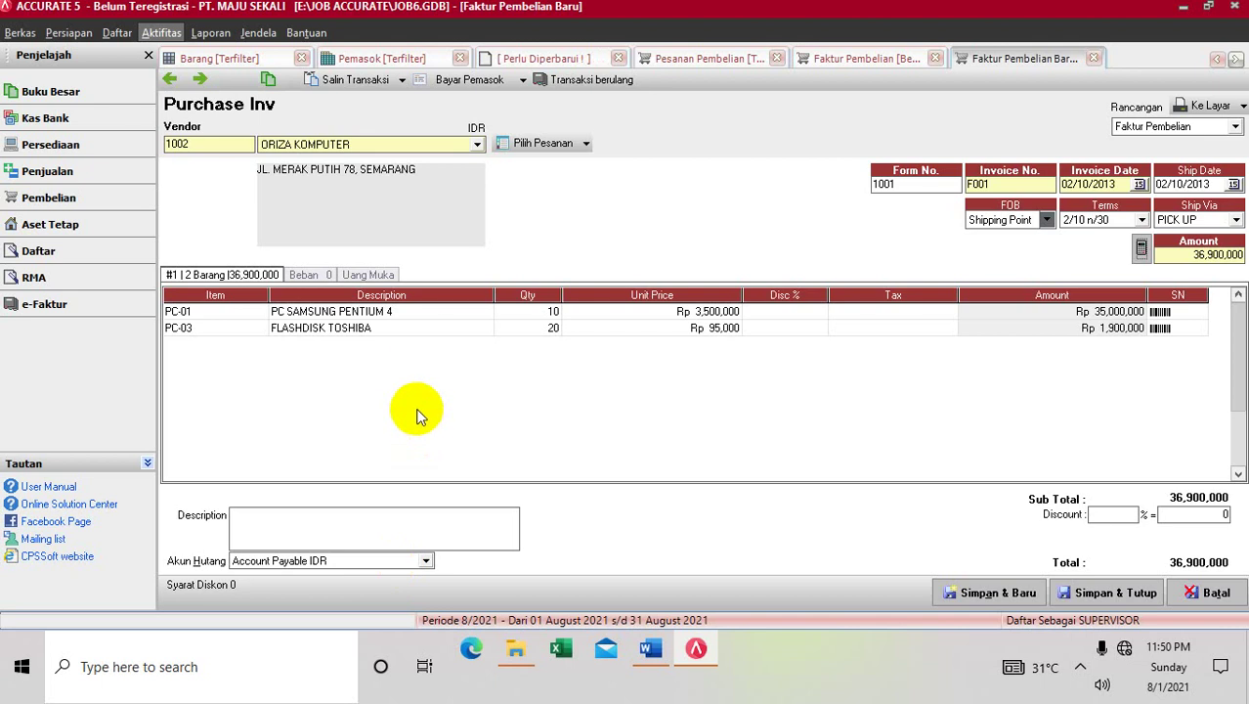
pyautogui.click(455, 86)
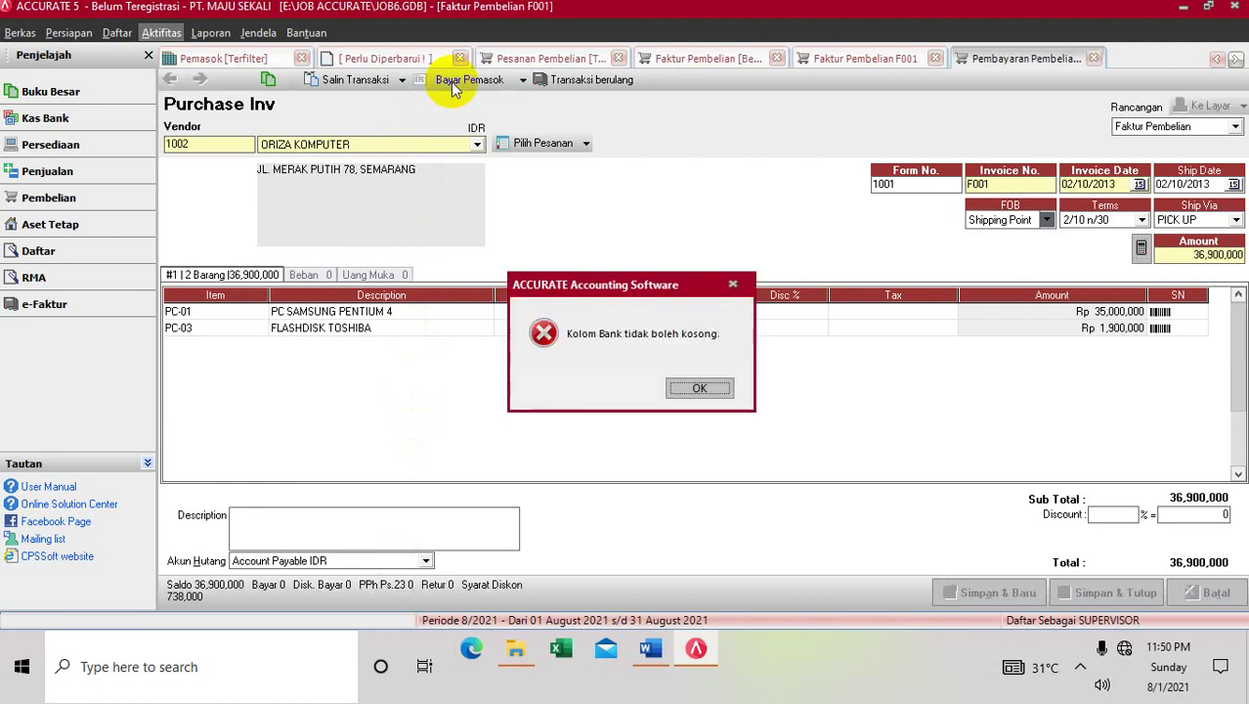
pyautogui.click(700, 388)
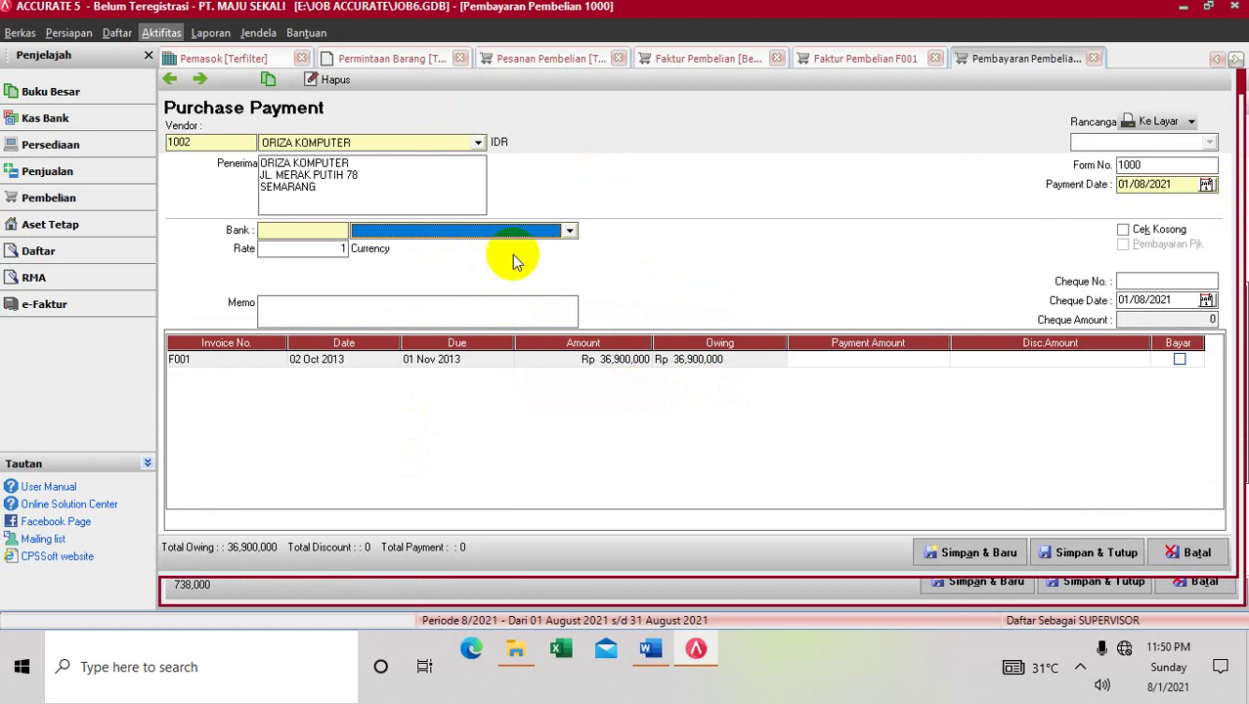
pyautogui.click(569, 231)
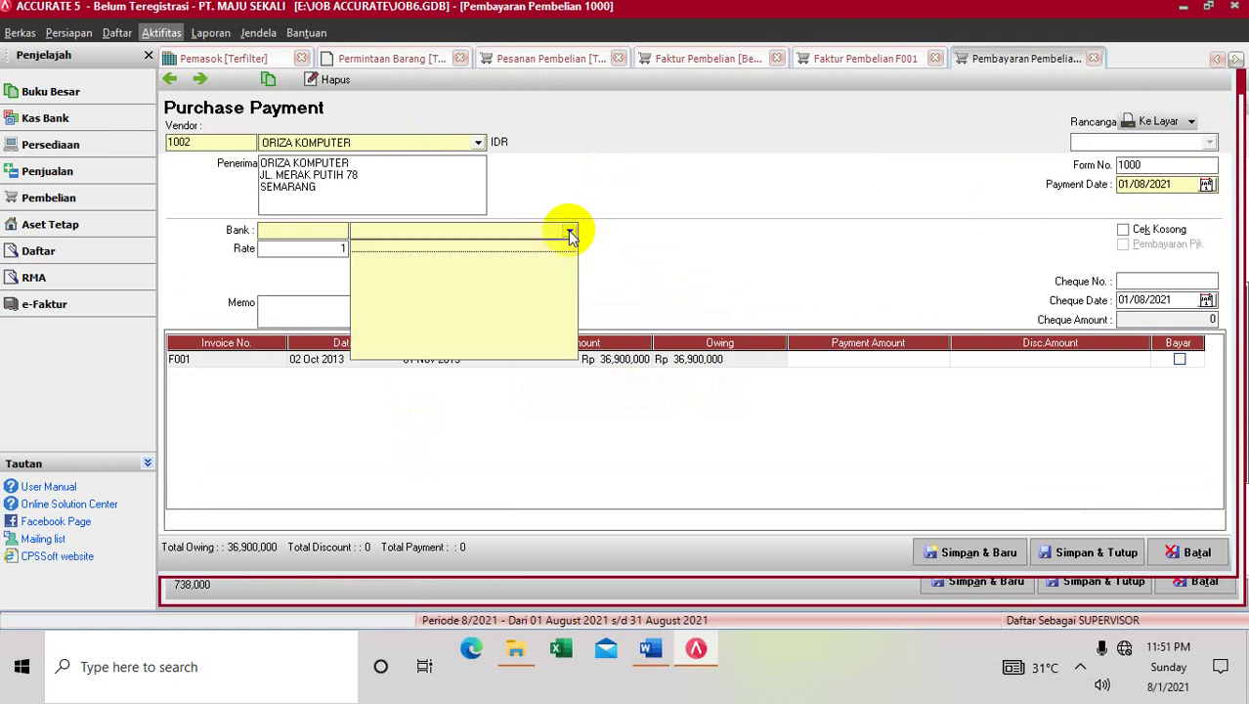
pyautogui.click(362, 233)
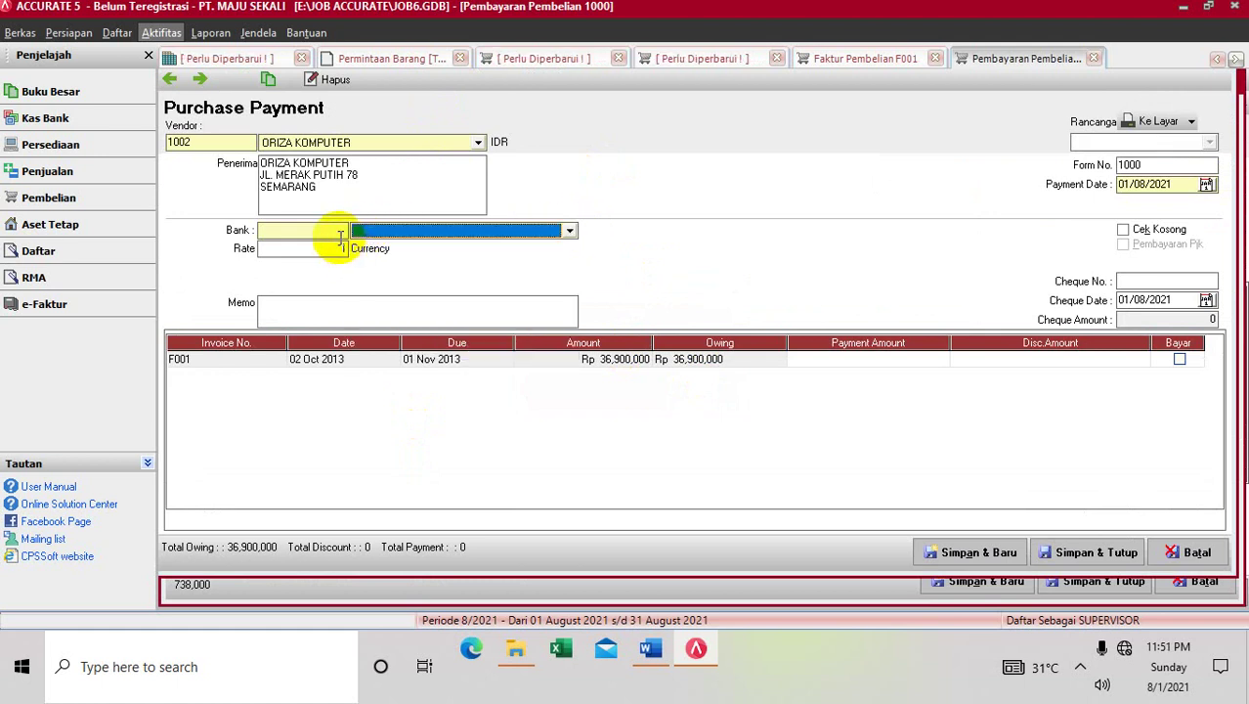
pyautogui.click(340, 237)
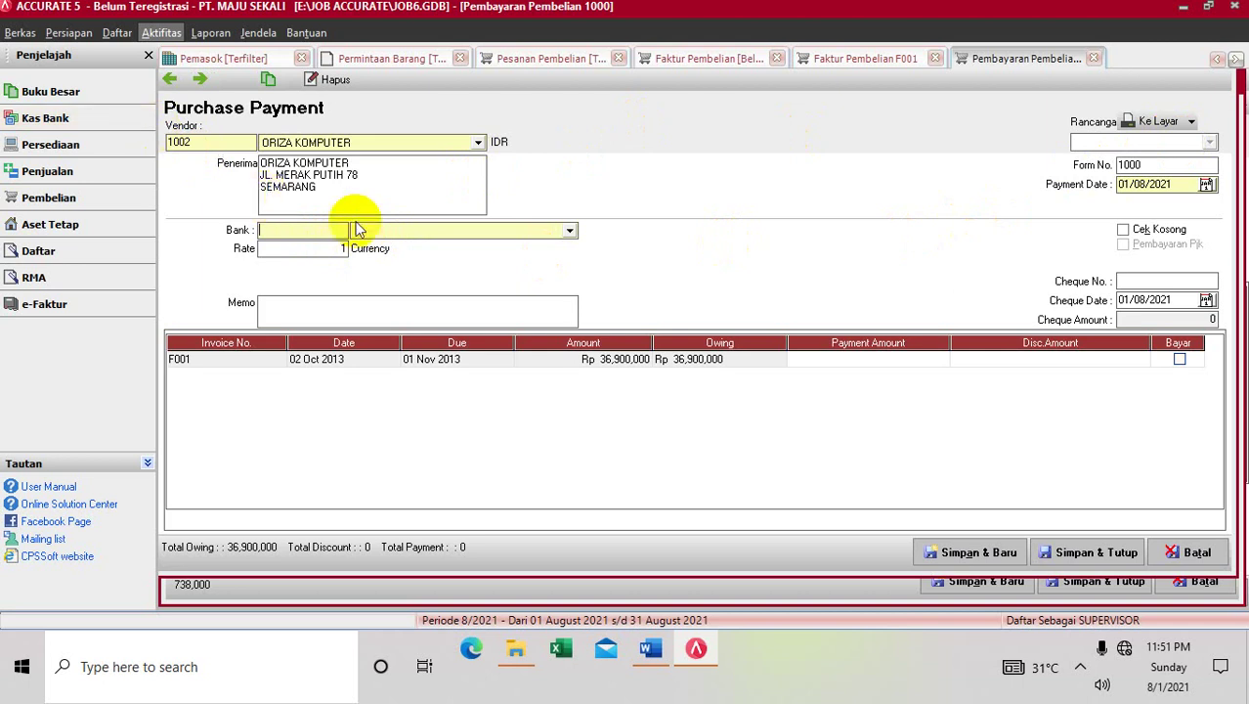
pyautogui.click(356, 236)
pyautogui.click(356, 237)
pyautogui.click(356, 236)
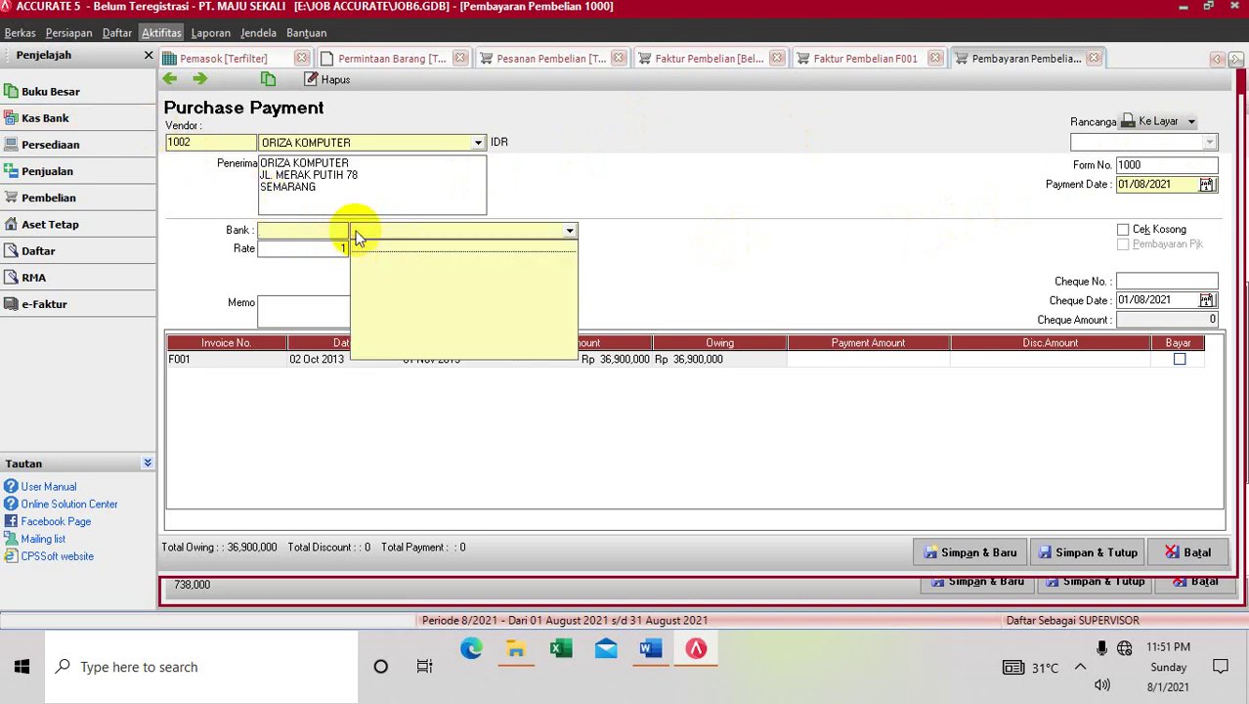
pyautogui.click(357, 252)
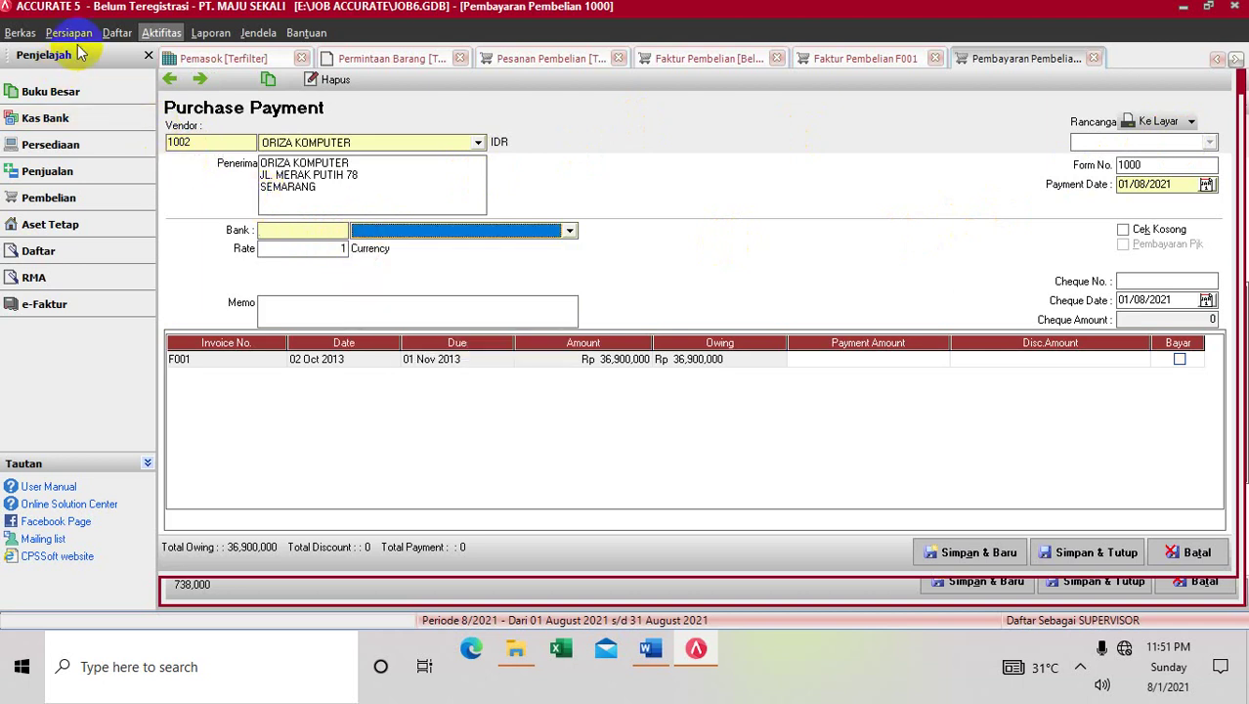
# In the chart of accounts, add Kas/Bank account 110001.010 named BNI in IDR
pyautogui.click(118, 34)
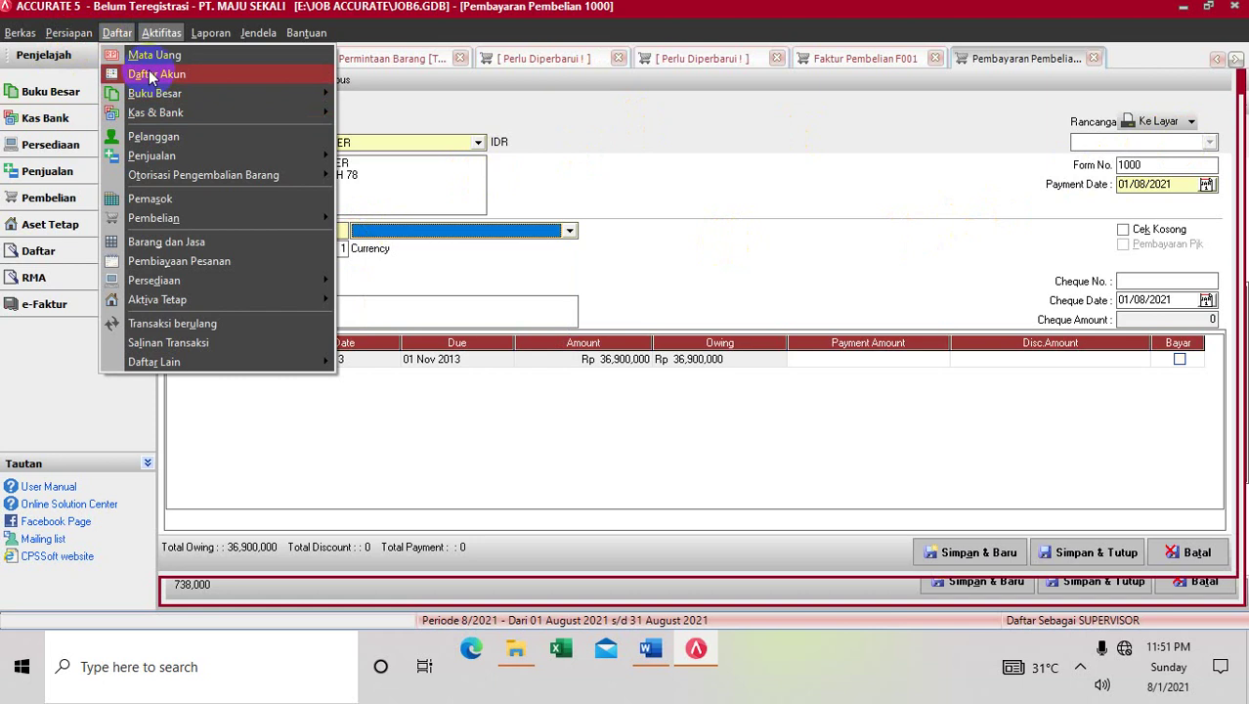
pyautogui.click(145, 71)
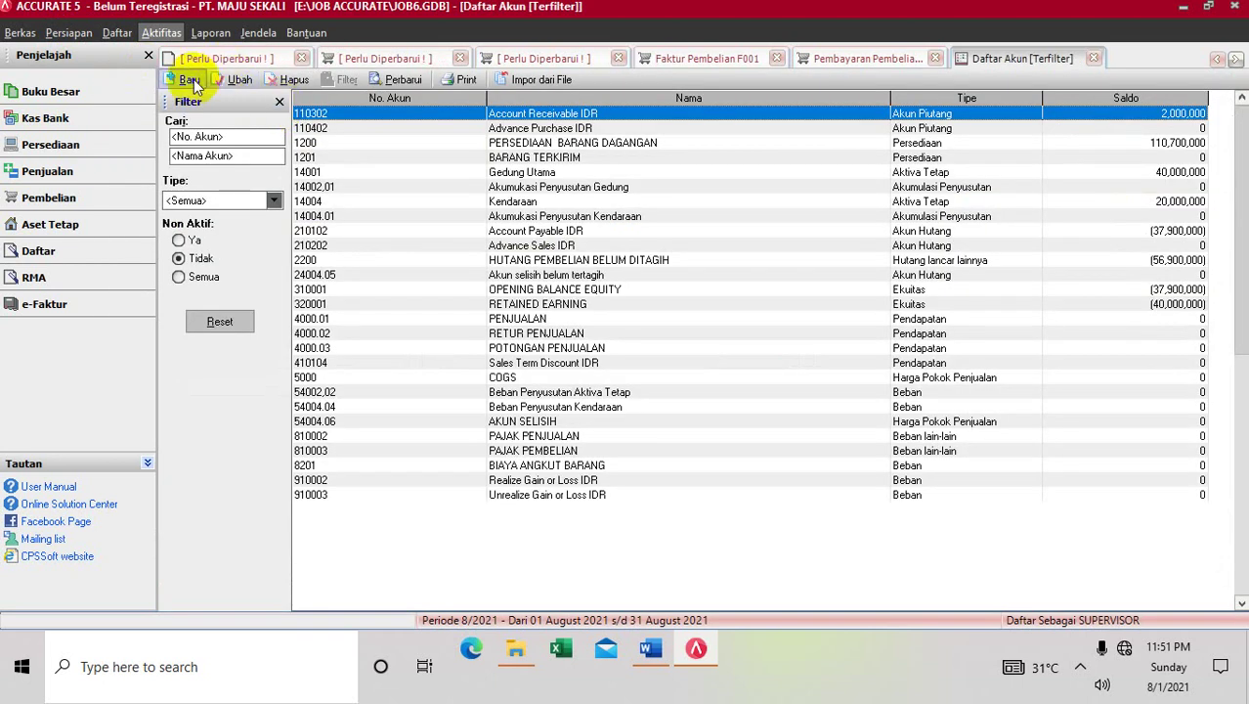
pyautogui.click(189, 79)
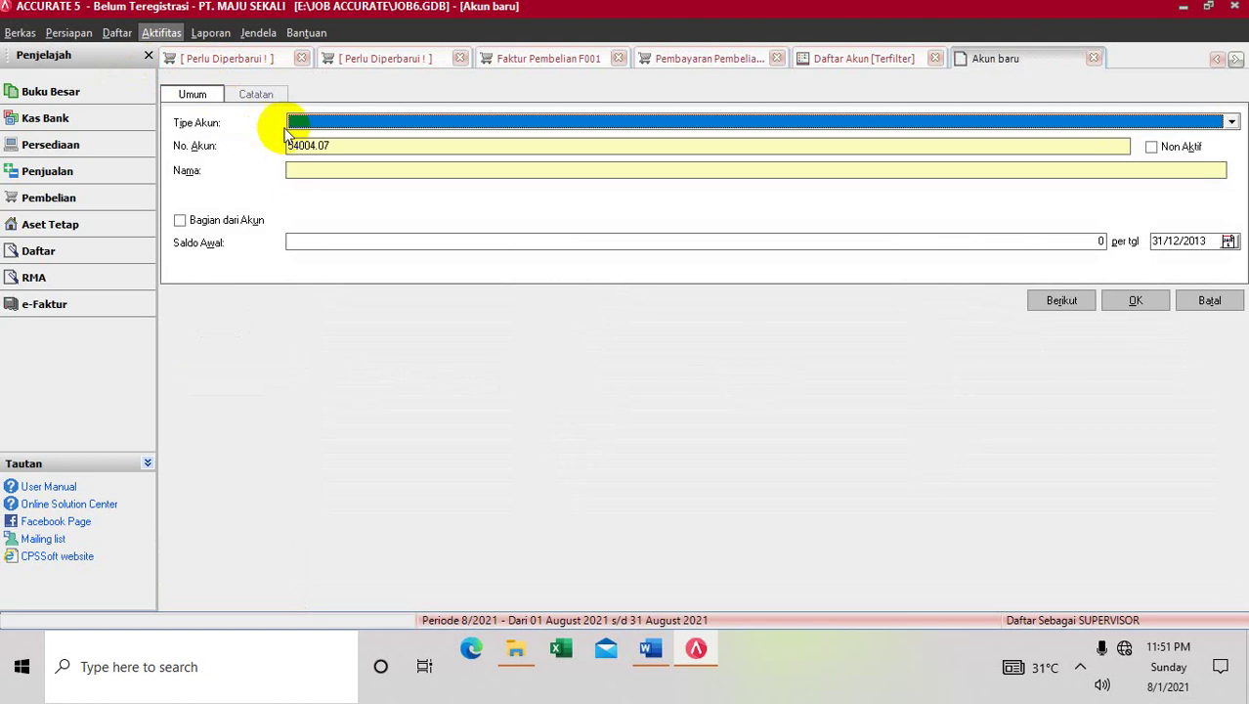
pyautogui.click(296, 124)
pyautogui.click(296, 131)
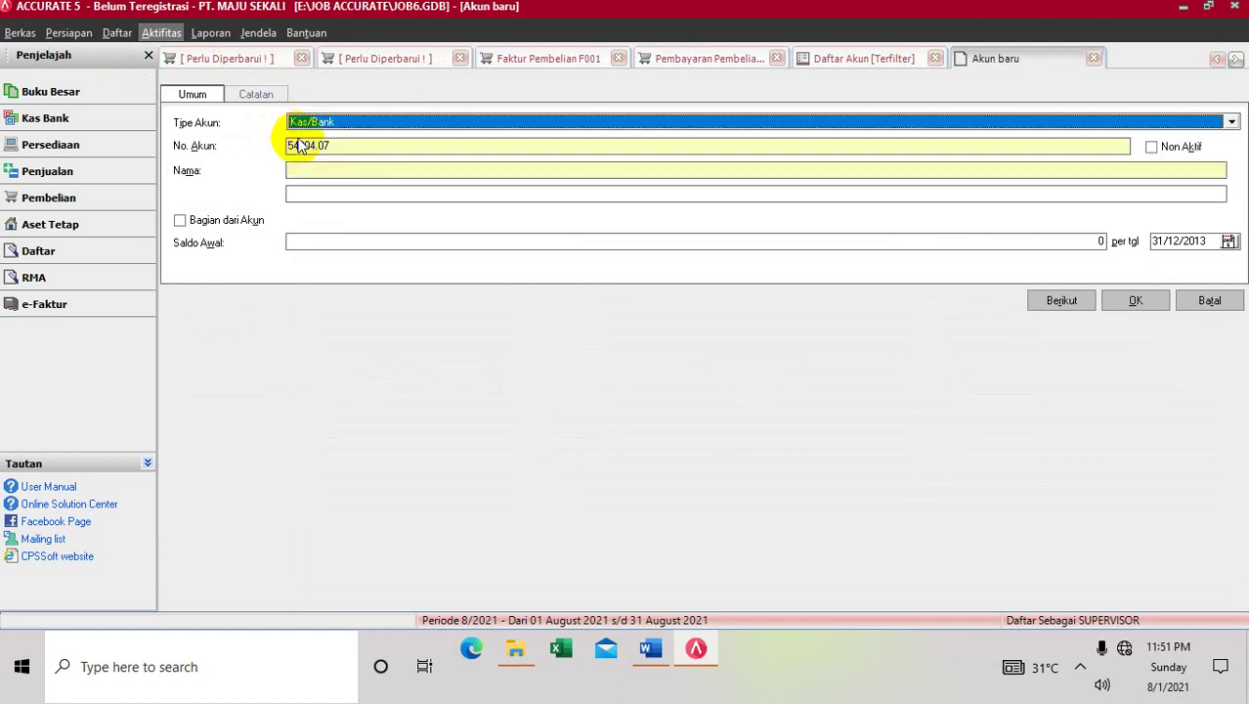
pyautogui.click(295, 148)
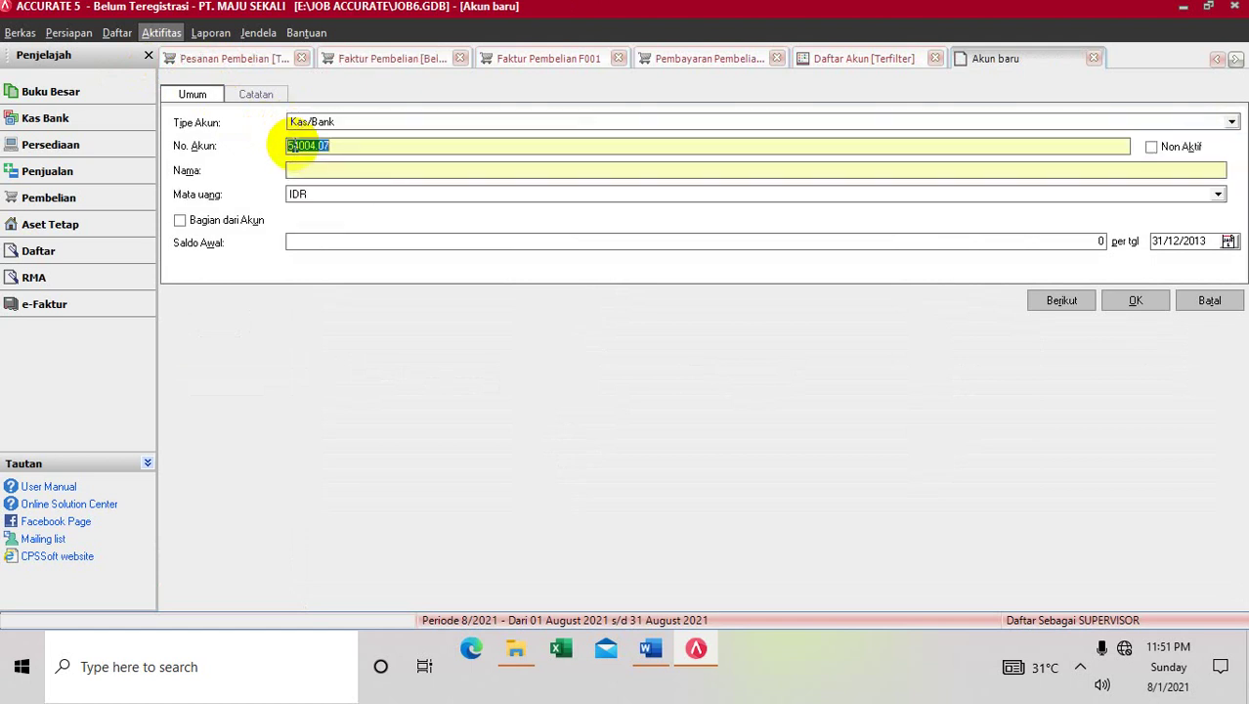
pyautogui.write('1')
pyautogui.click(332, 168)
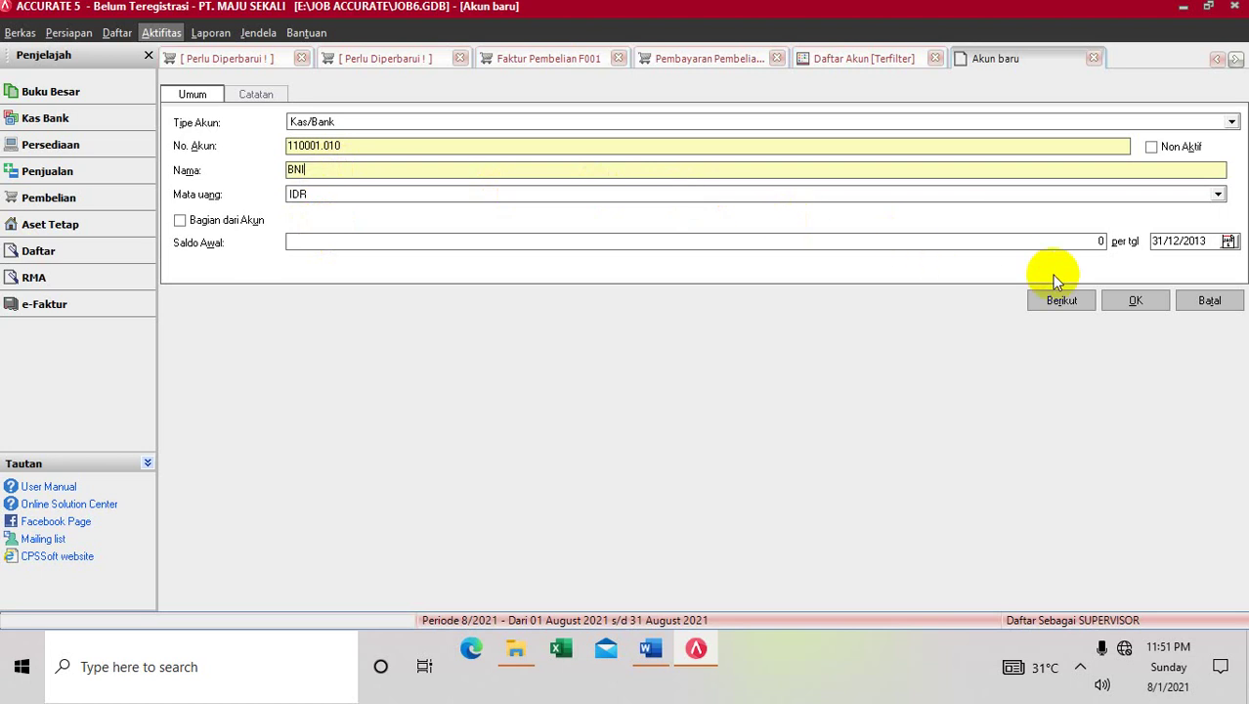
pyautogui.click(1109, 305)
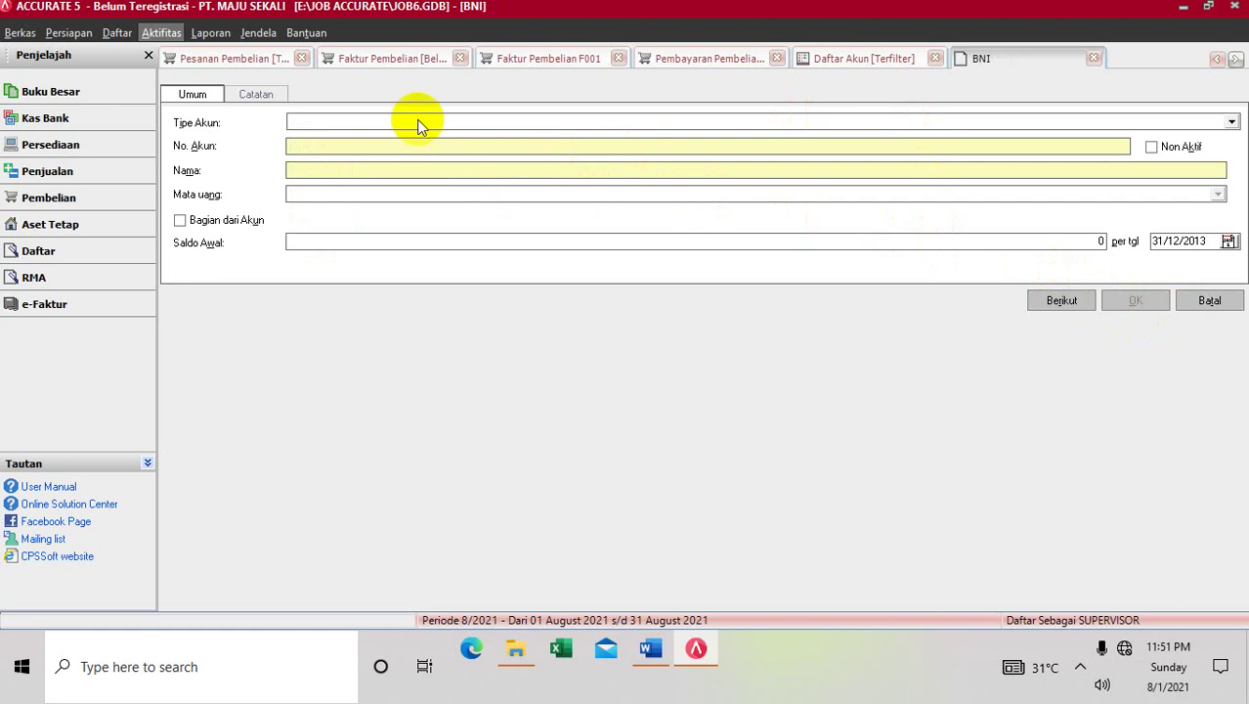
# Pay the ORIZA KOMPUTER purchase payment from bank BNI 110001.010, then go back to the account list
pyautogui.click(390, 57)
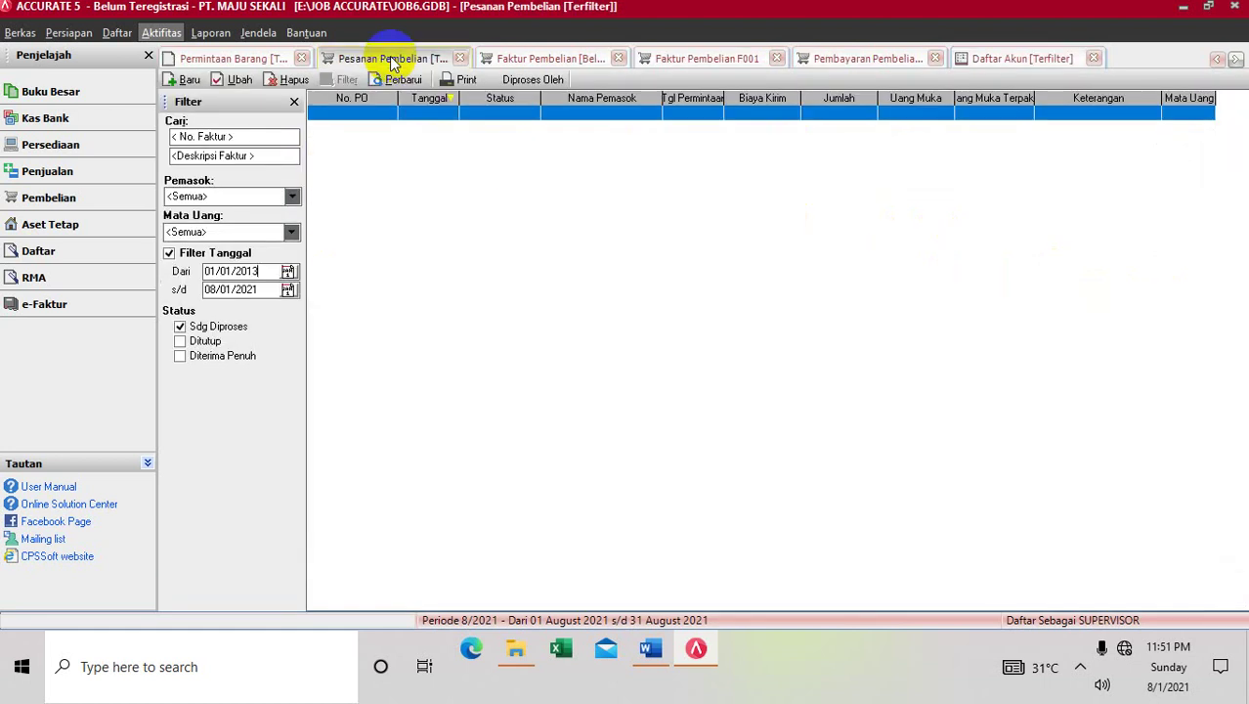
pyautogui.click(506, 57)
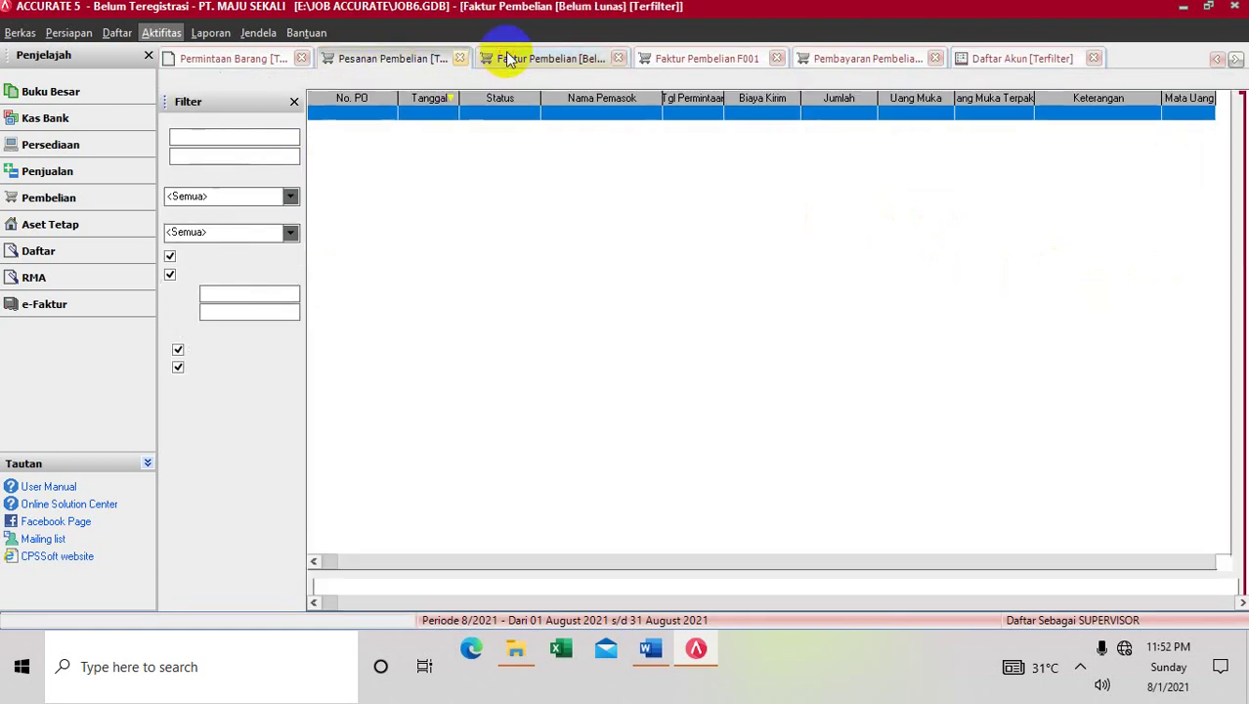
pyautogui.click(657, 58)
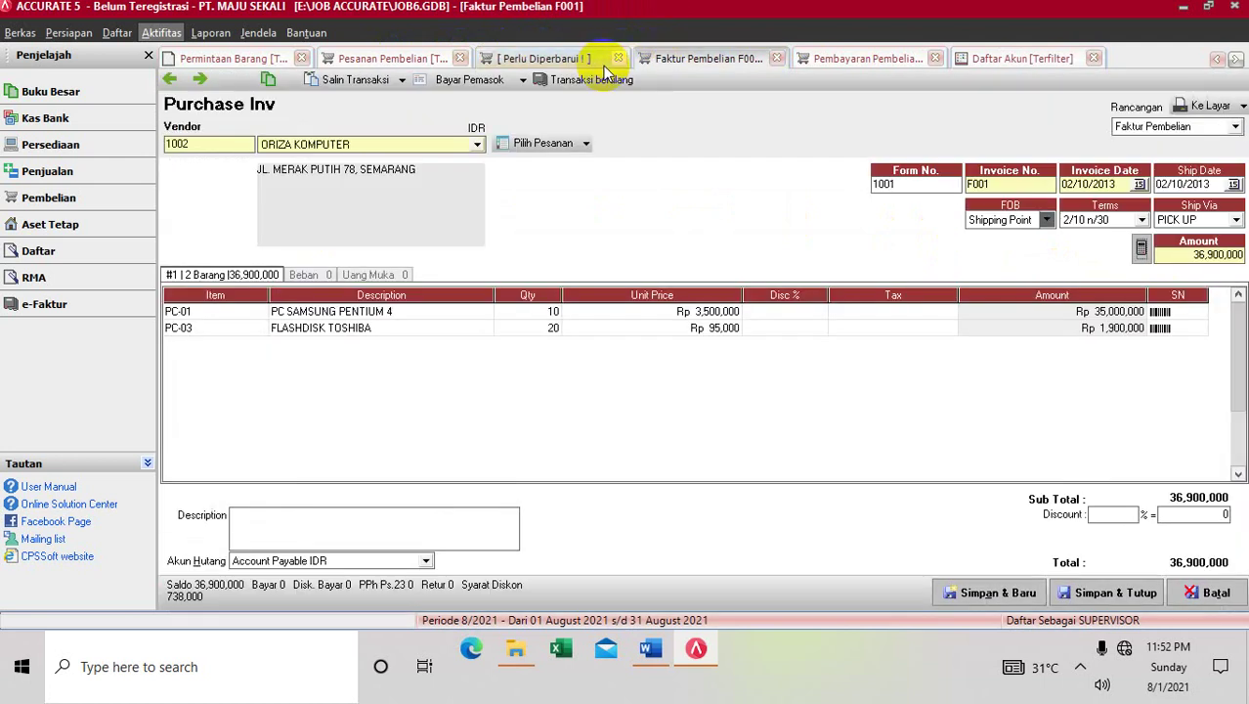
pyautogui.click(839, 59)
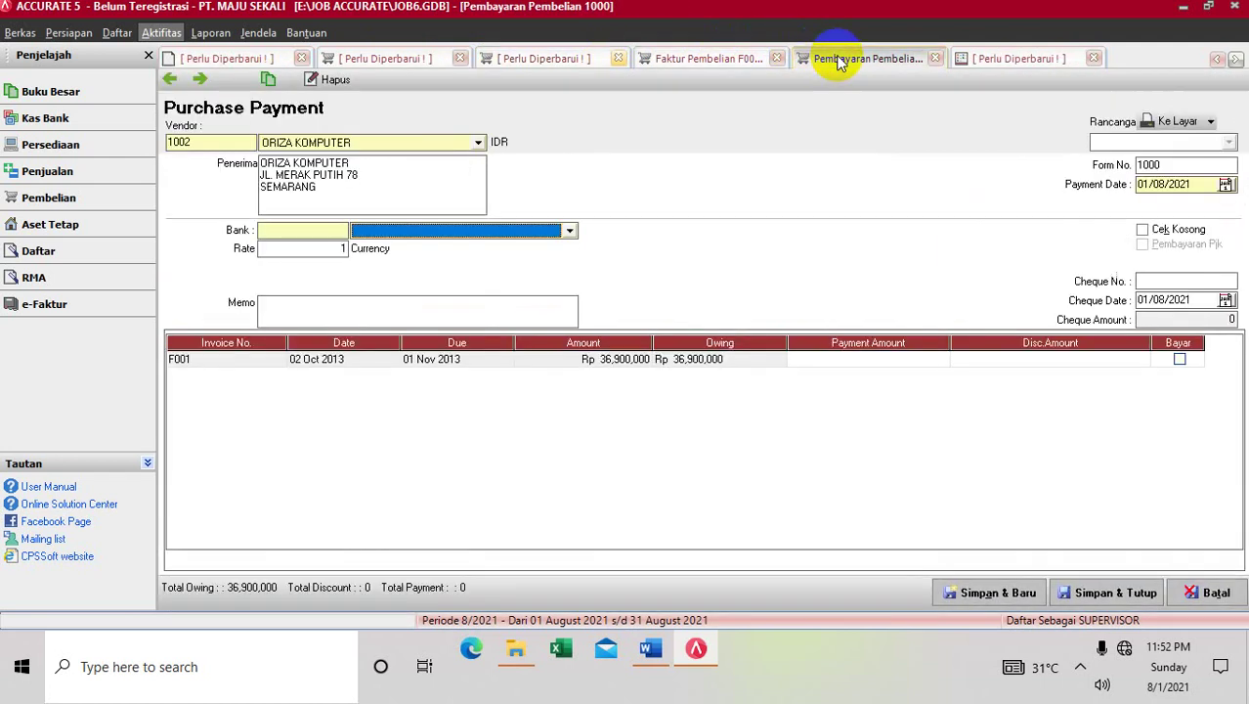
pyautogui.click(570, 233)
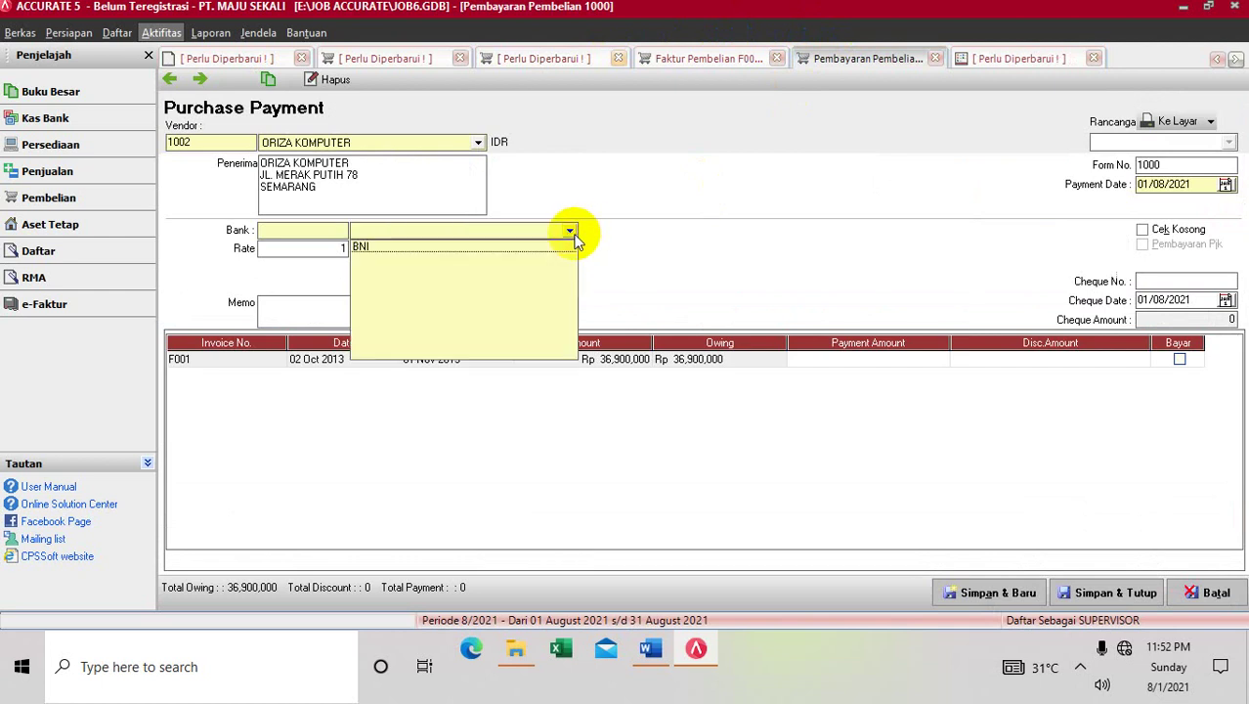
pyautogui.click(567, 246)
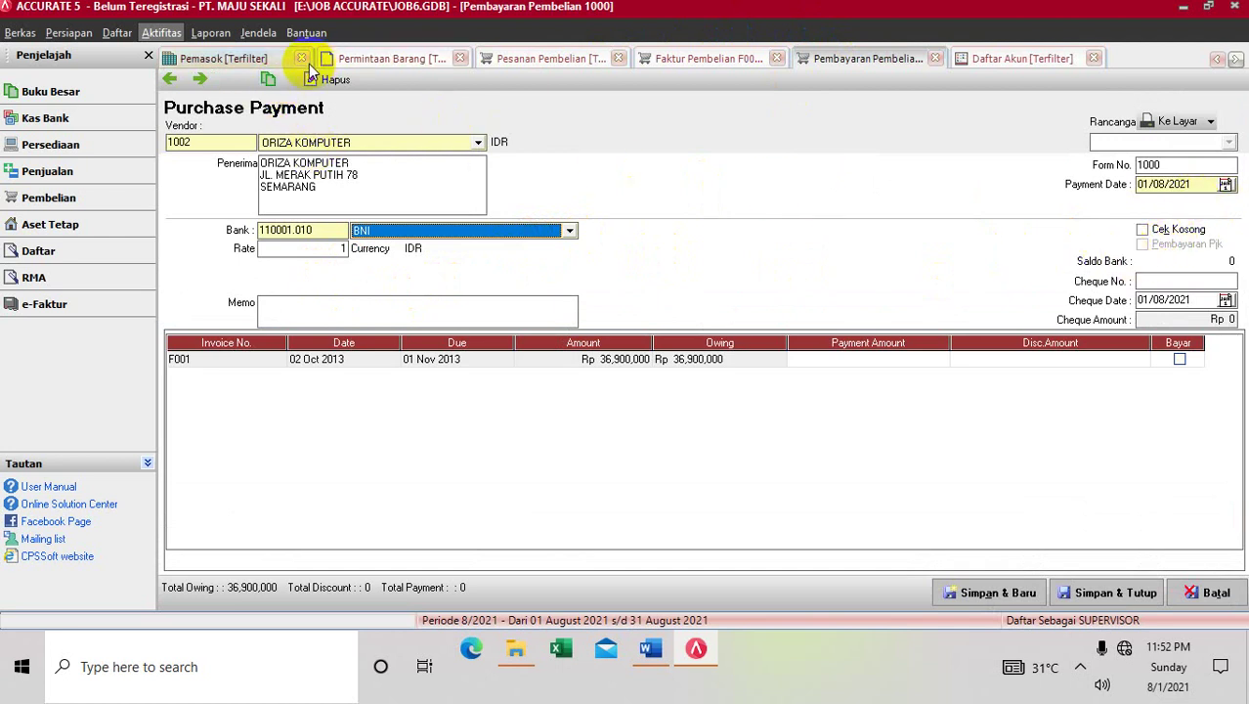
pyautogui.click(992, 61)
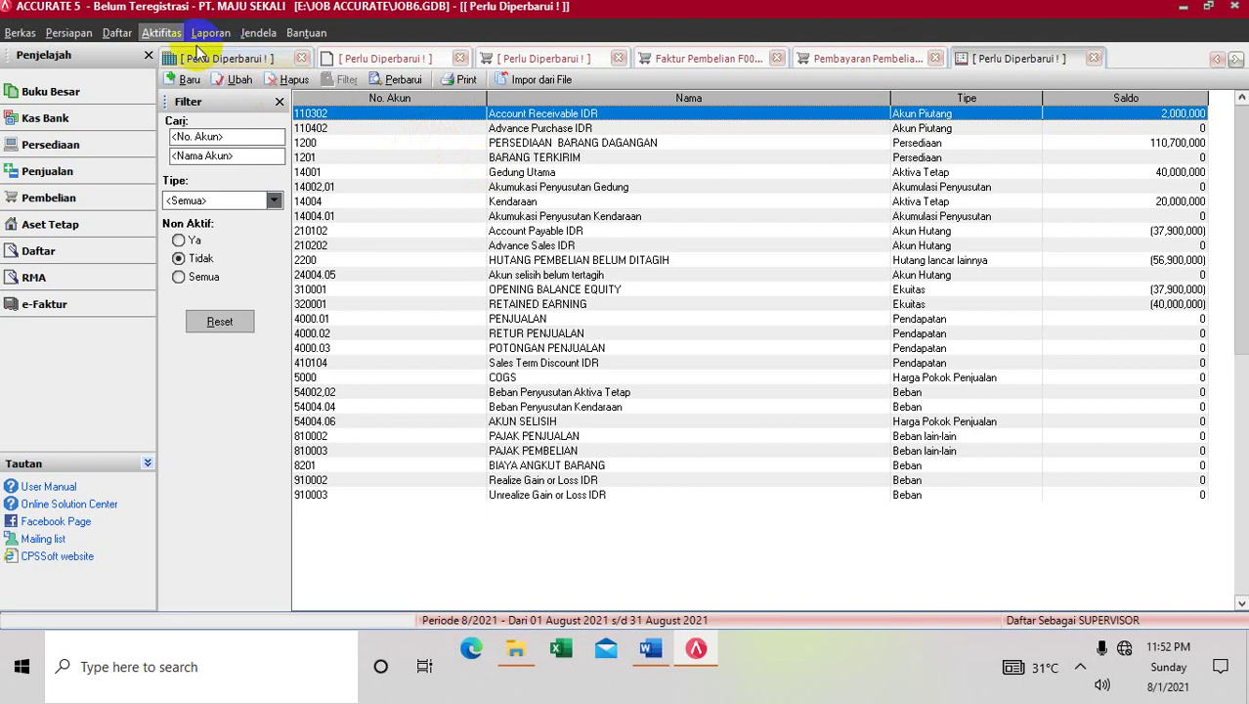
# Refresh the account list and save a 100,000,000 opening balance on BNI 110001.010
pyautogui.click(407, 82)
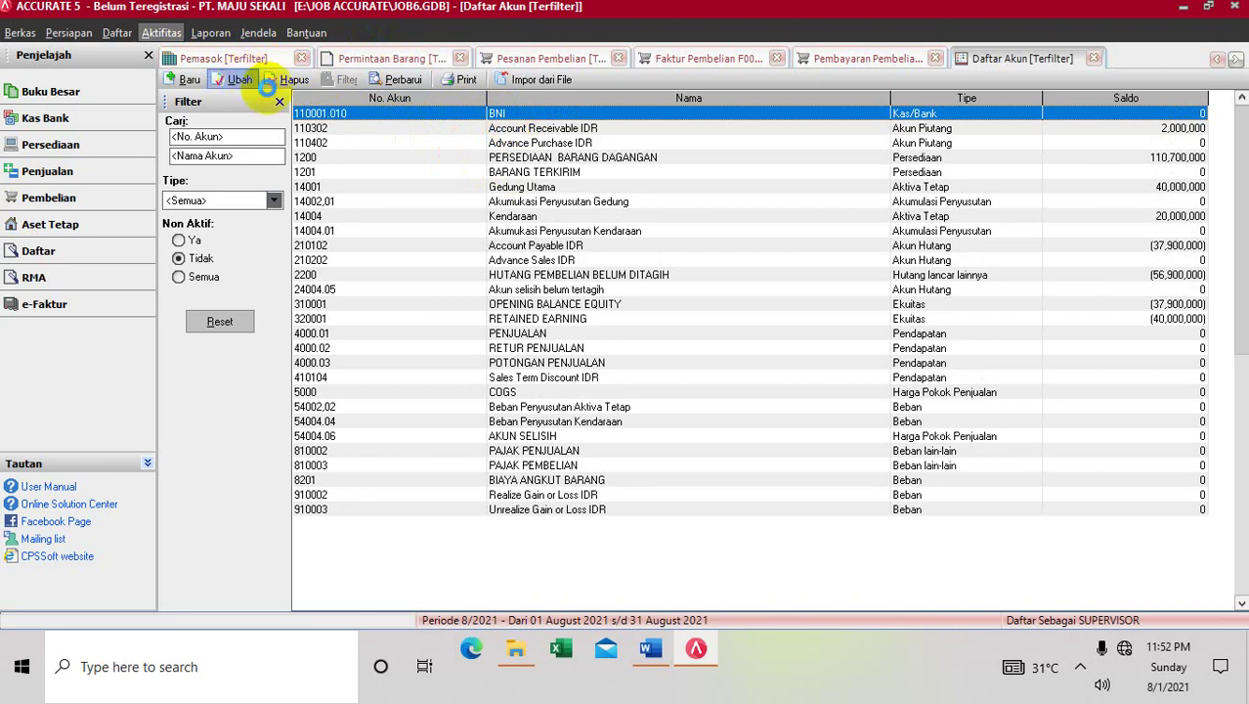
pyautogui.click(242, 80)
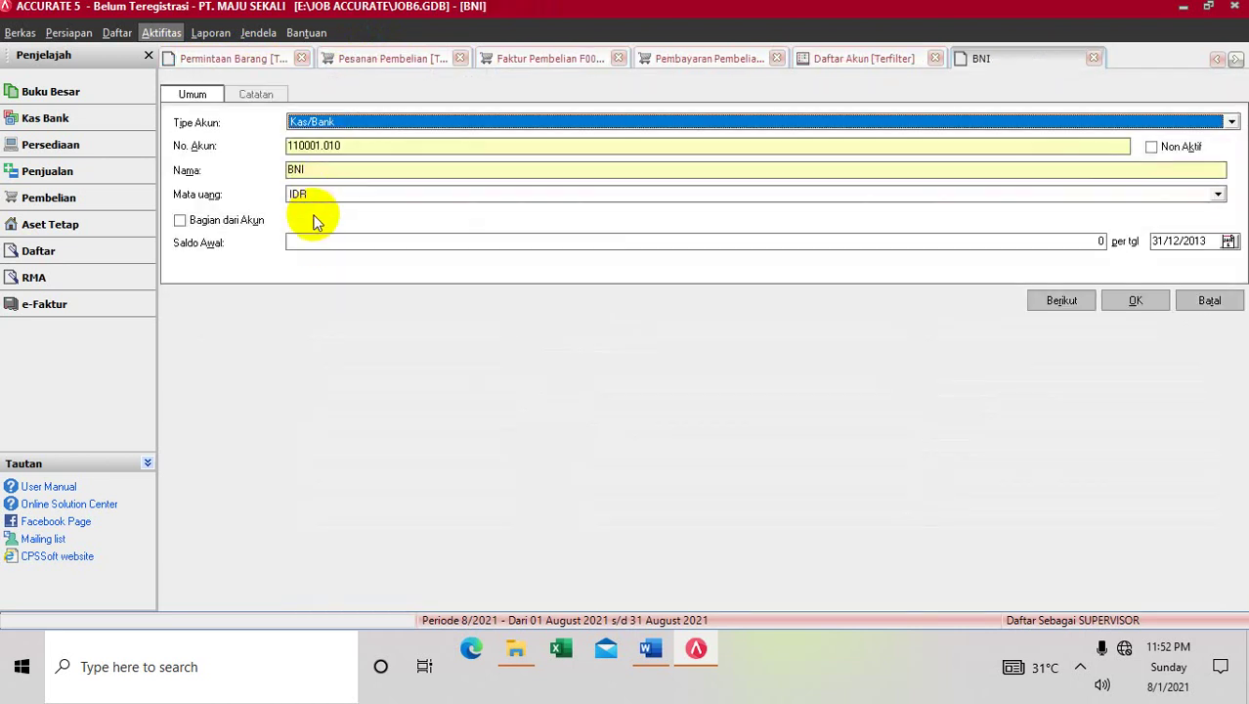
pyautogui.click(315, 240)
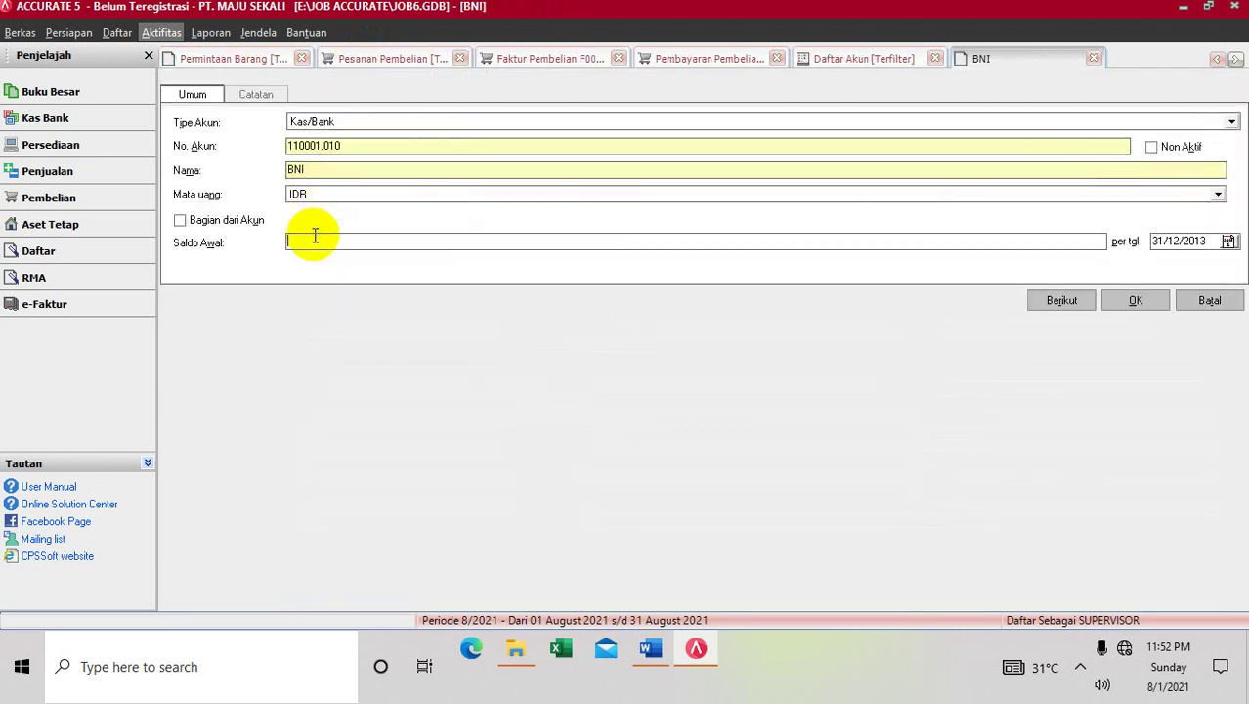
pyautogui.write('100000000')
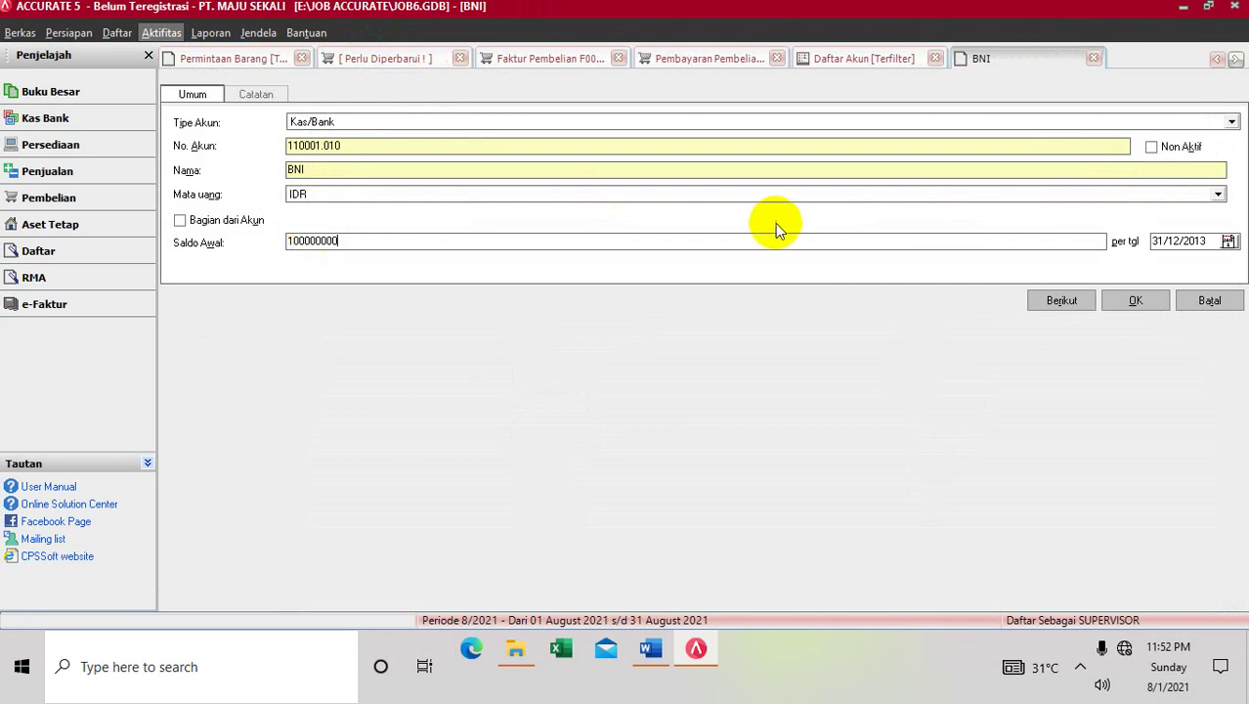
pyautogui.click(1120, 305)
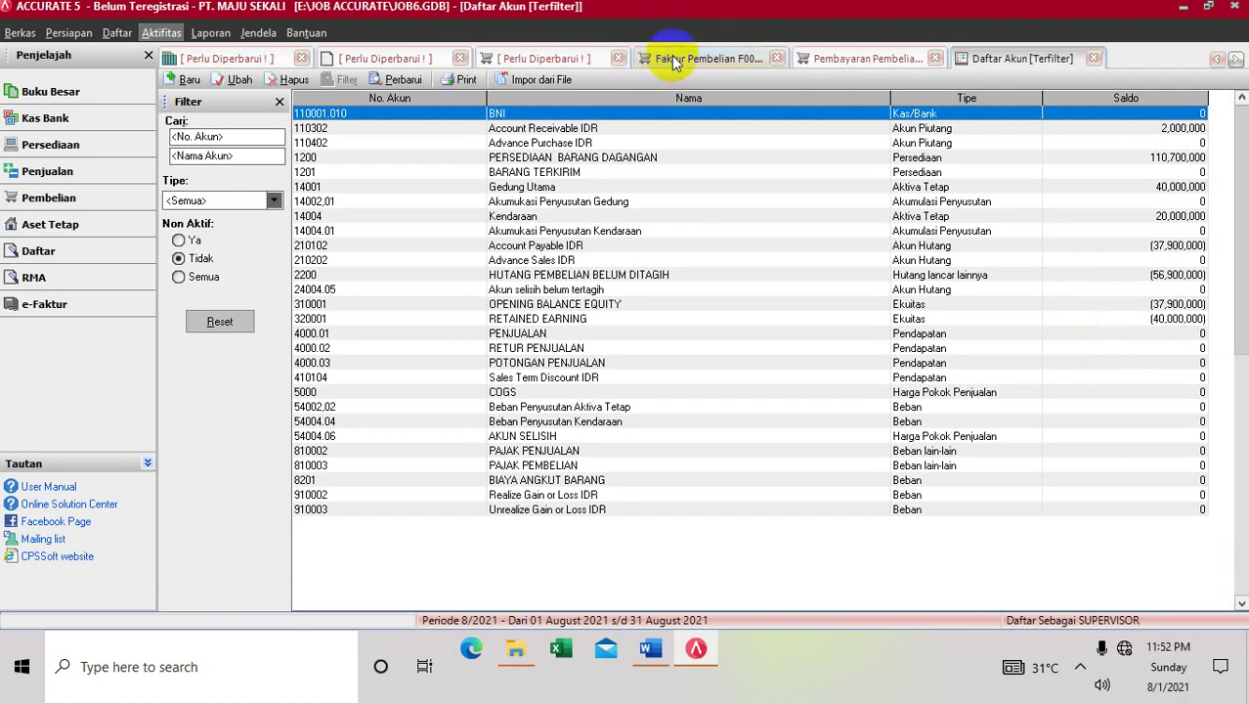
# On the purchase payment form, enter cheque number C00201 and cheque date 02/10/2013
pyautogui.click(814, 57)
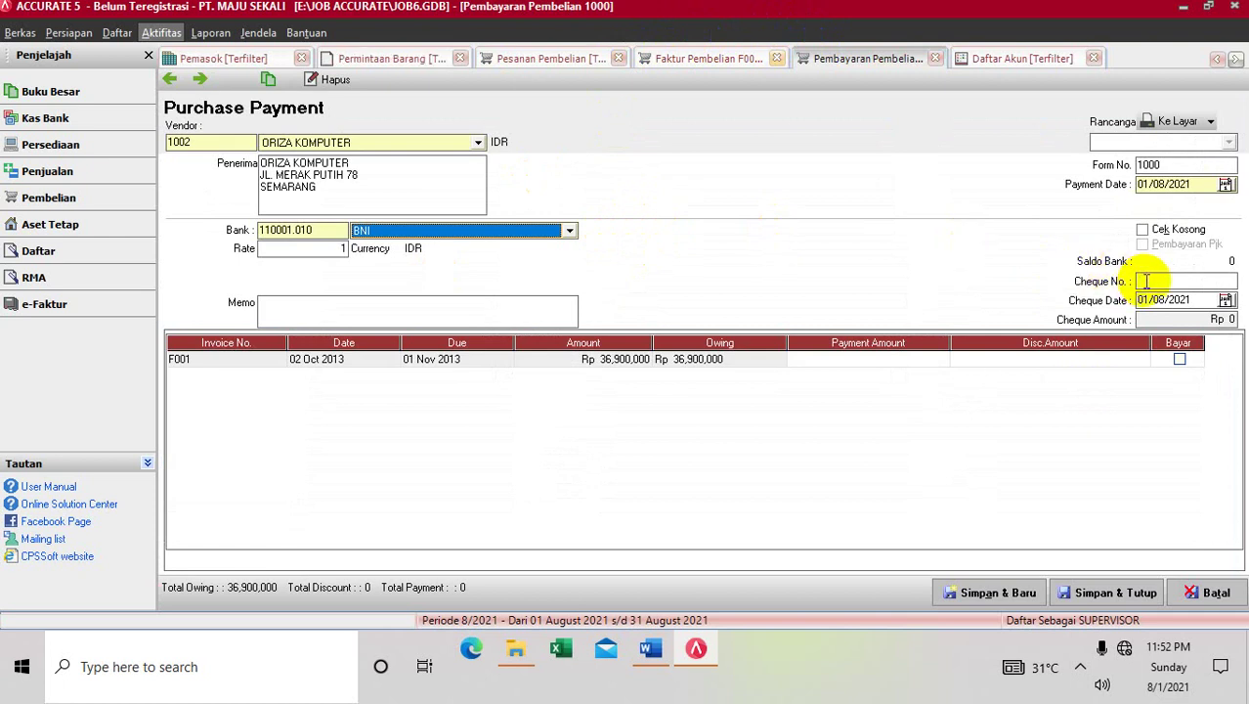
pyautogui.click(1146, 281)
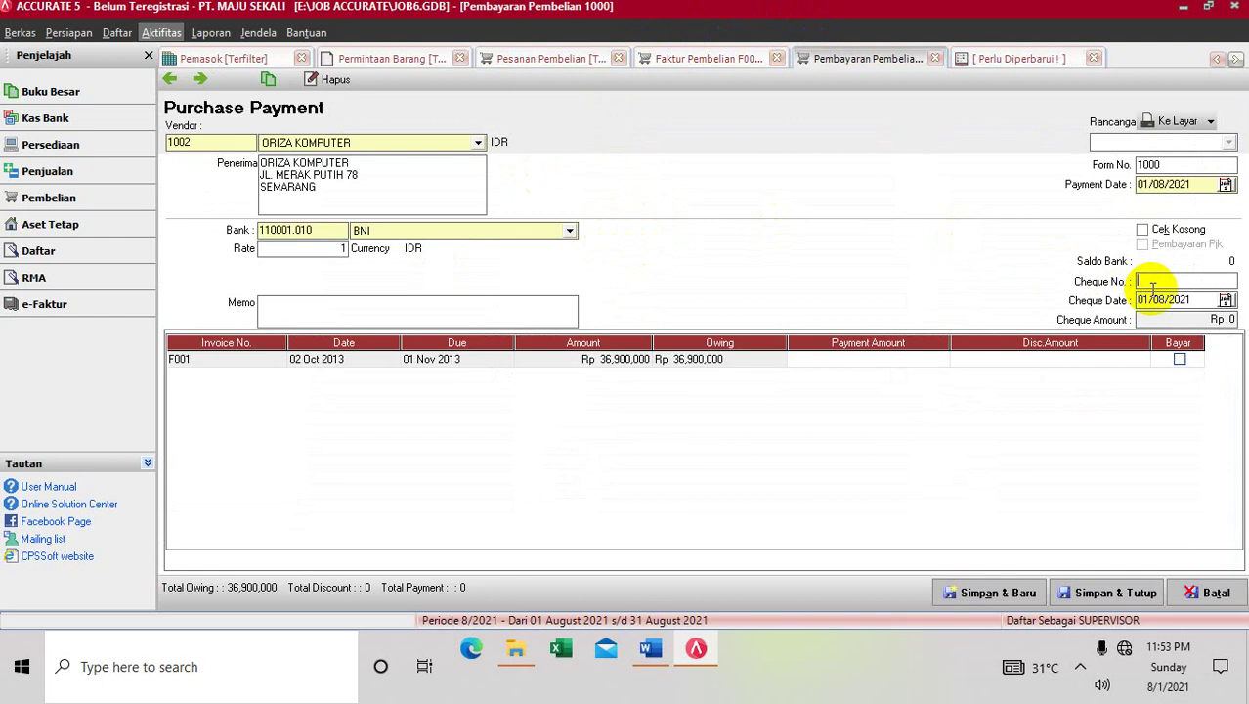
pyautogui.write('C002')
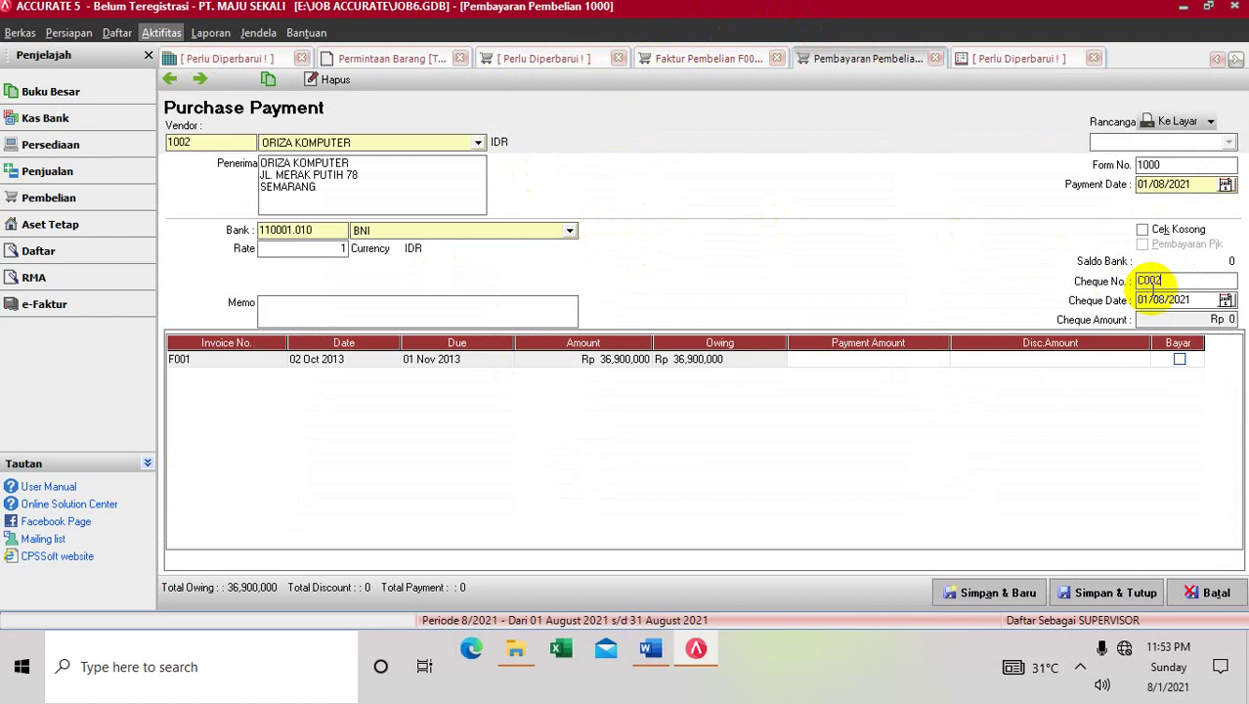
pyautogui.write('01')
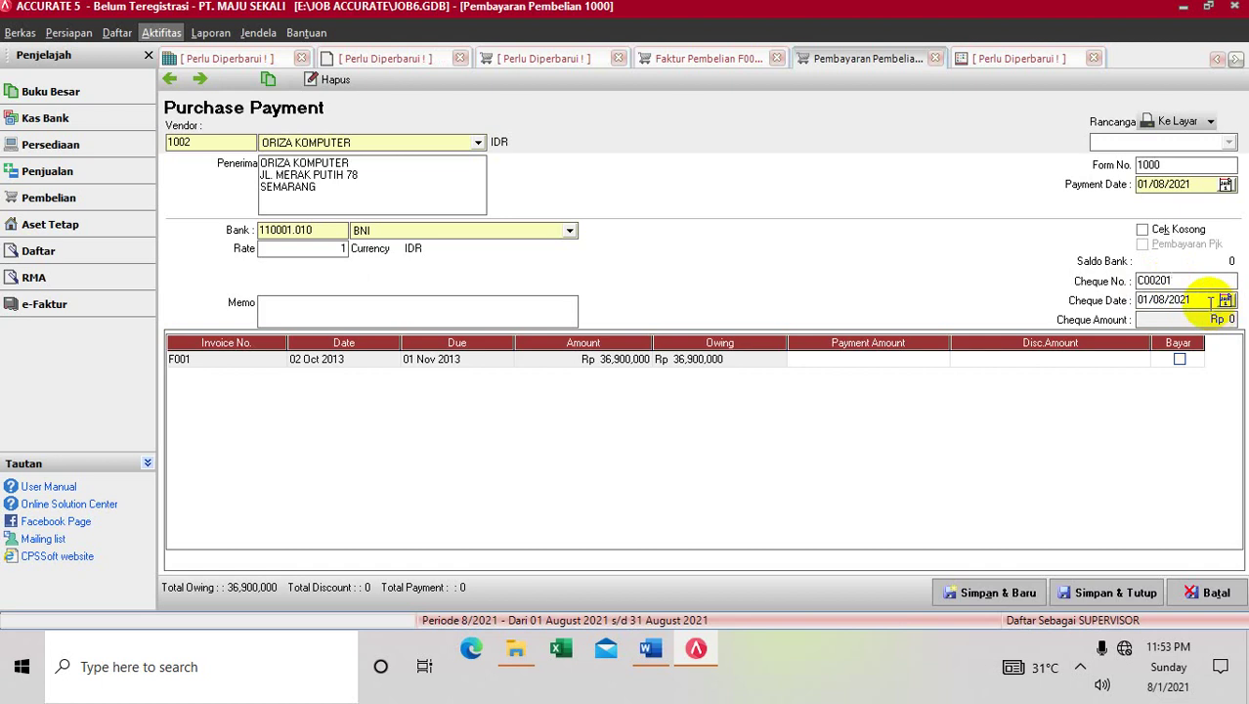
pyautogui.click(1195, 299)
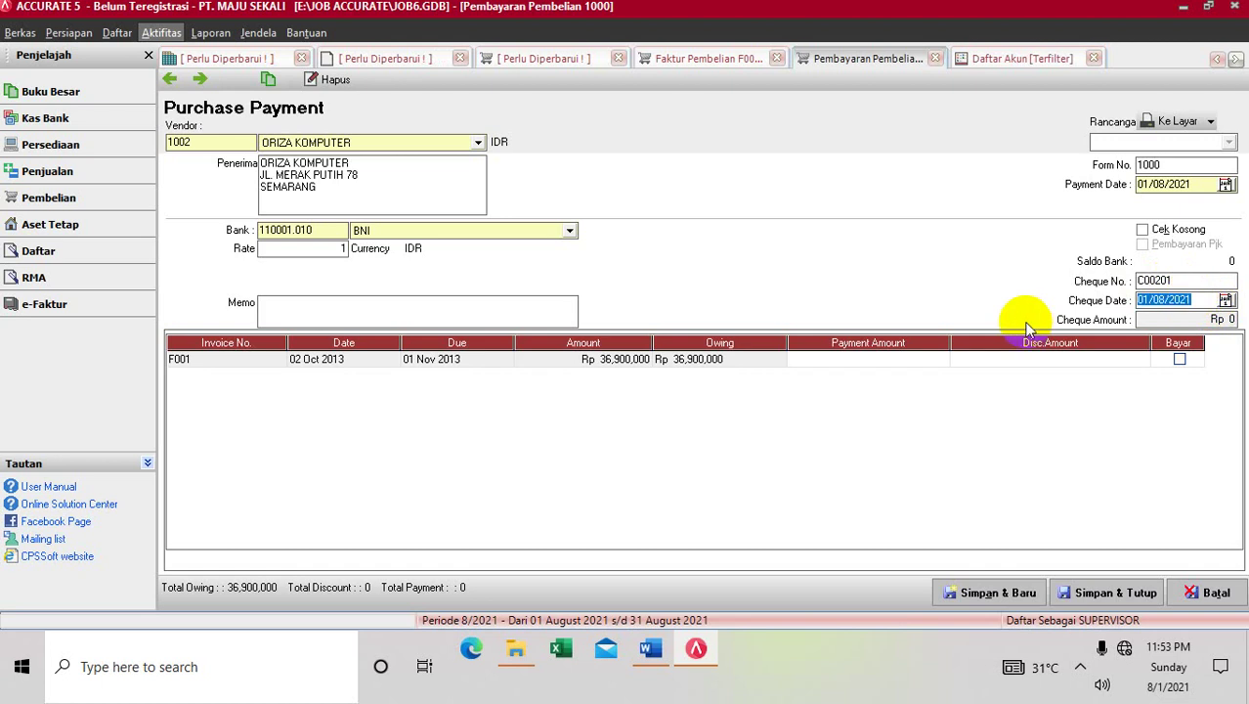
pyautogui.write('02/10/20')
pyautogui.click(1170, 318)
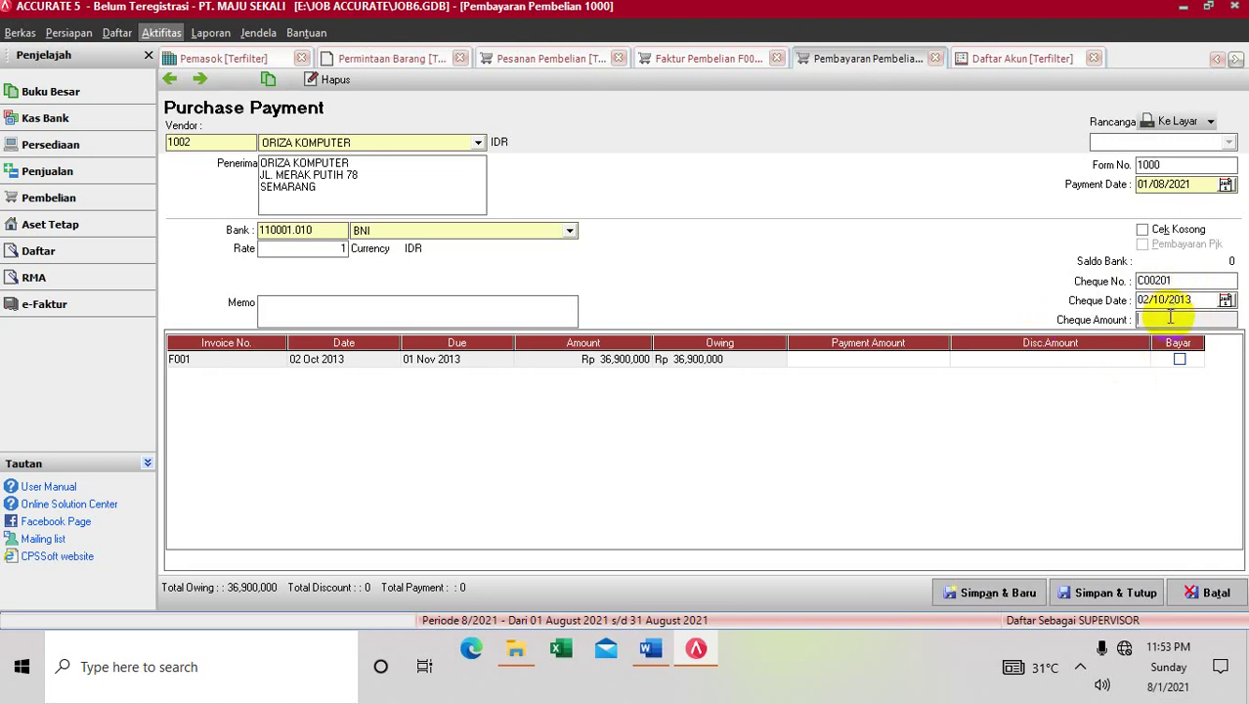
# Mark invoice F001 as paid, fill the cheque amount 36,900,000, and save the payment
pyautogui.click(1142, 319)
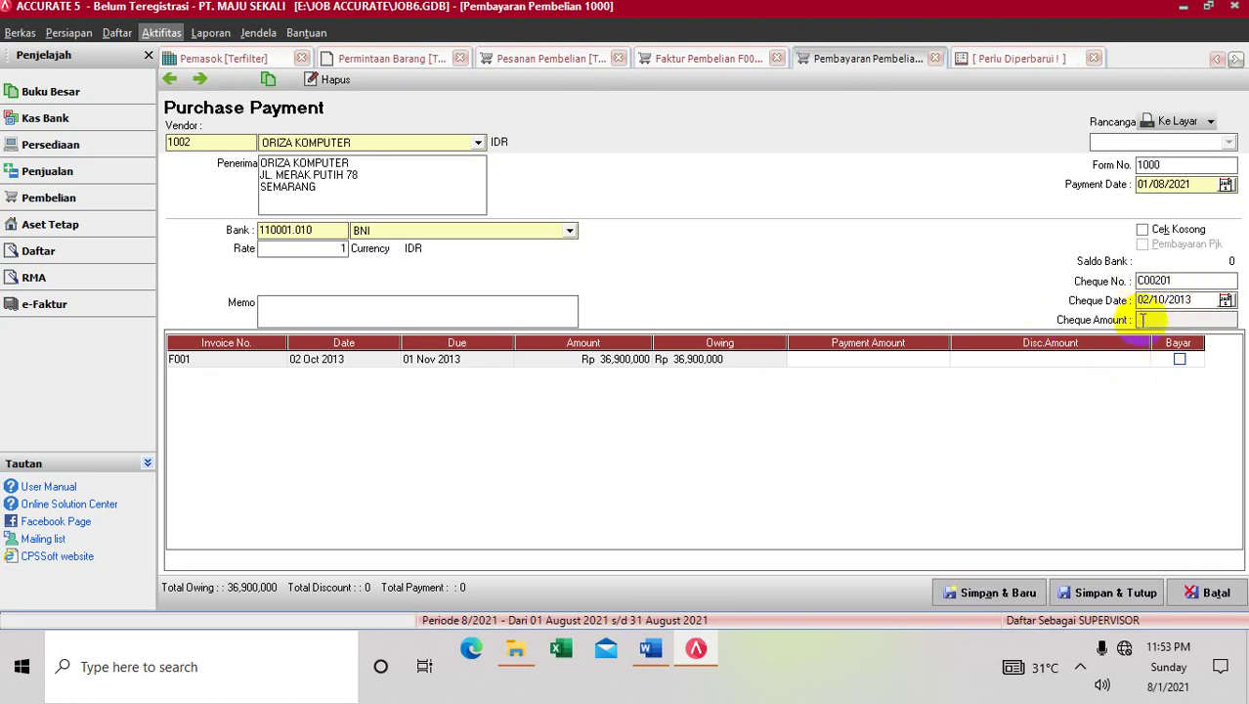
pyautogui.click(1180, 360)
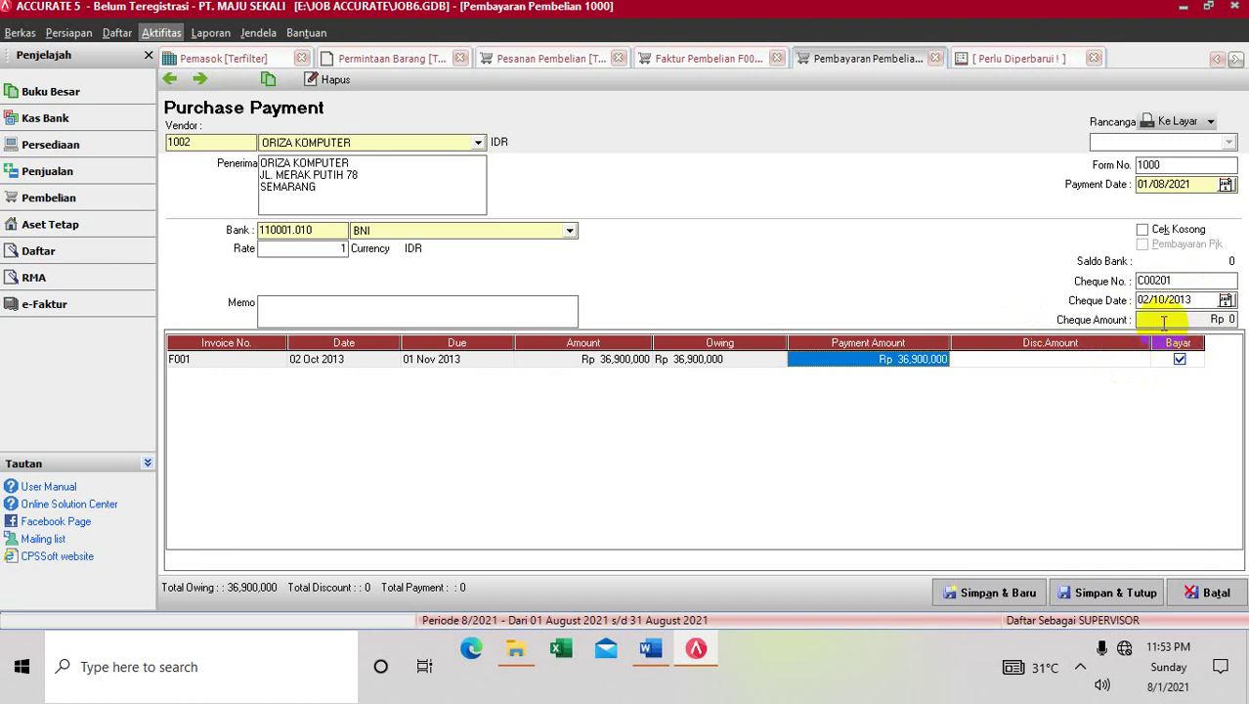
pyautogui.click(1162, 322)
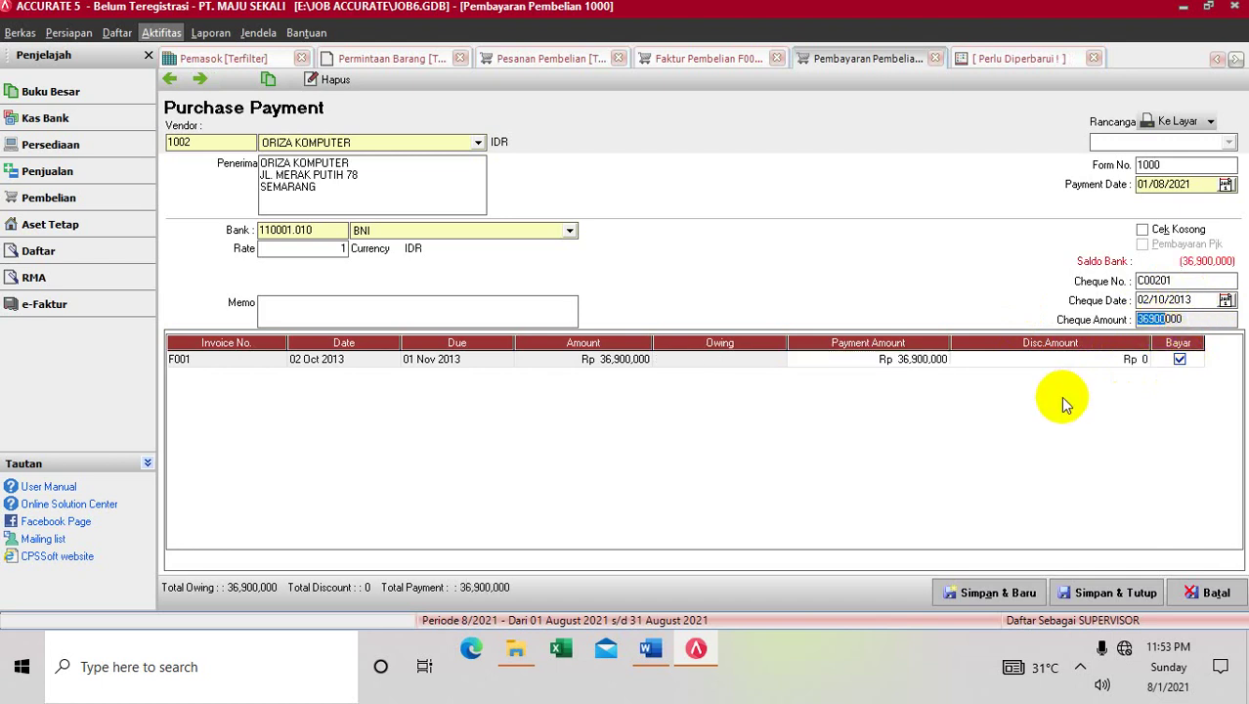
pyautogui.click(1071, 604)
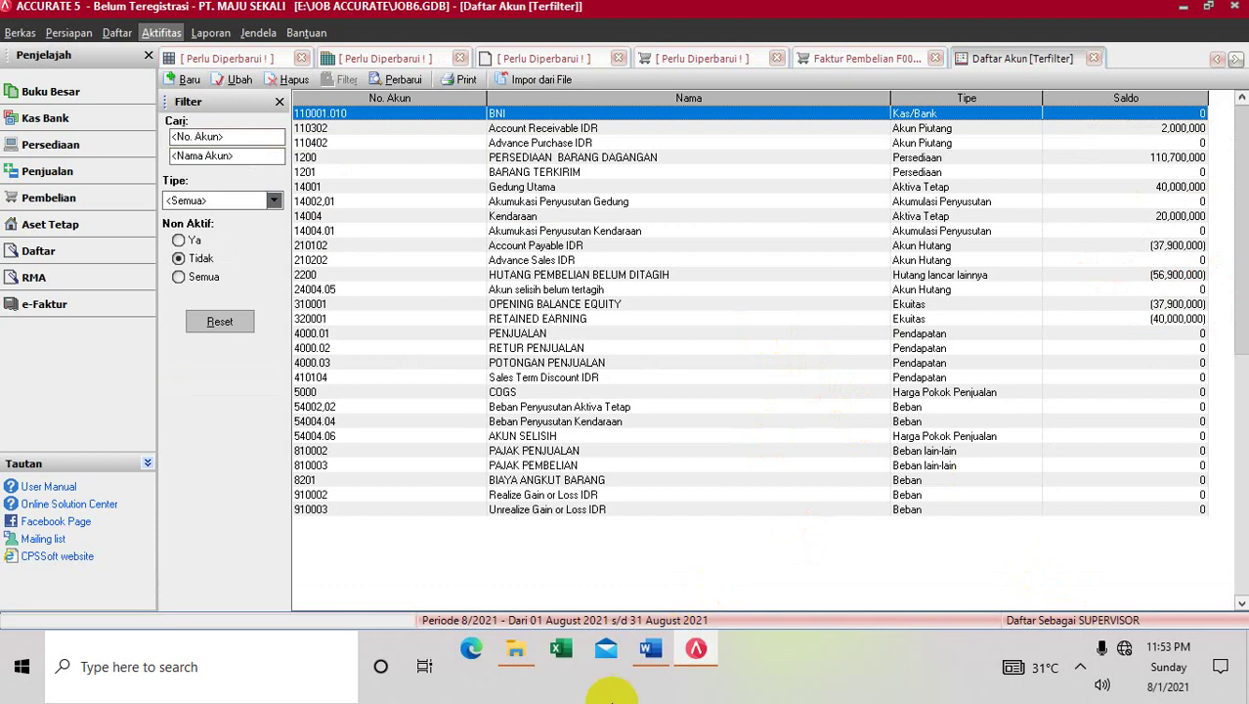
# Bring the Word purchasing guide forward and scroll down through it
pyautogui.click(647, 650)
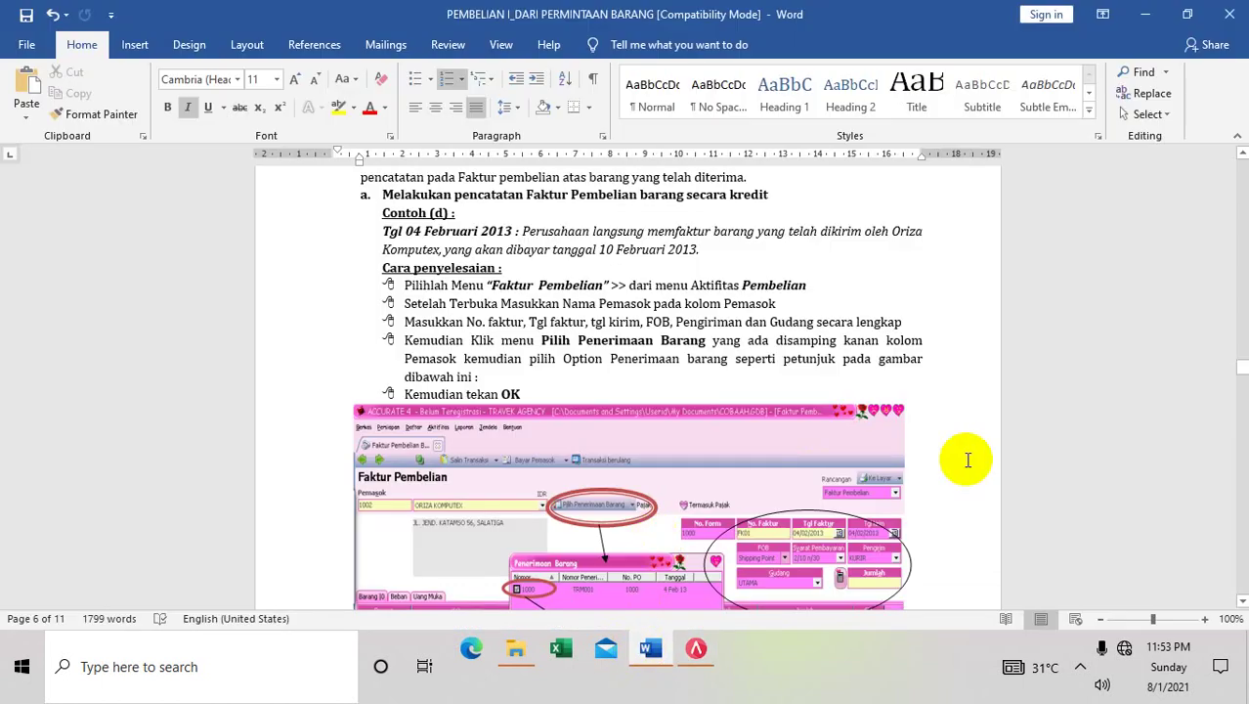
pyautogui.moveTo(1242, 600)
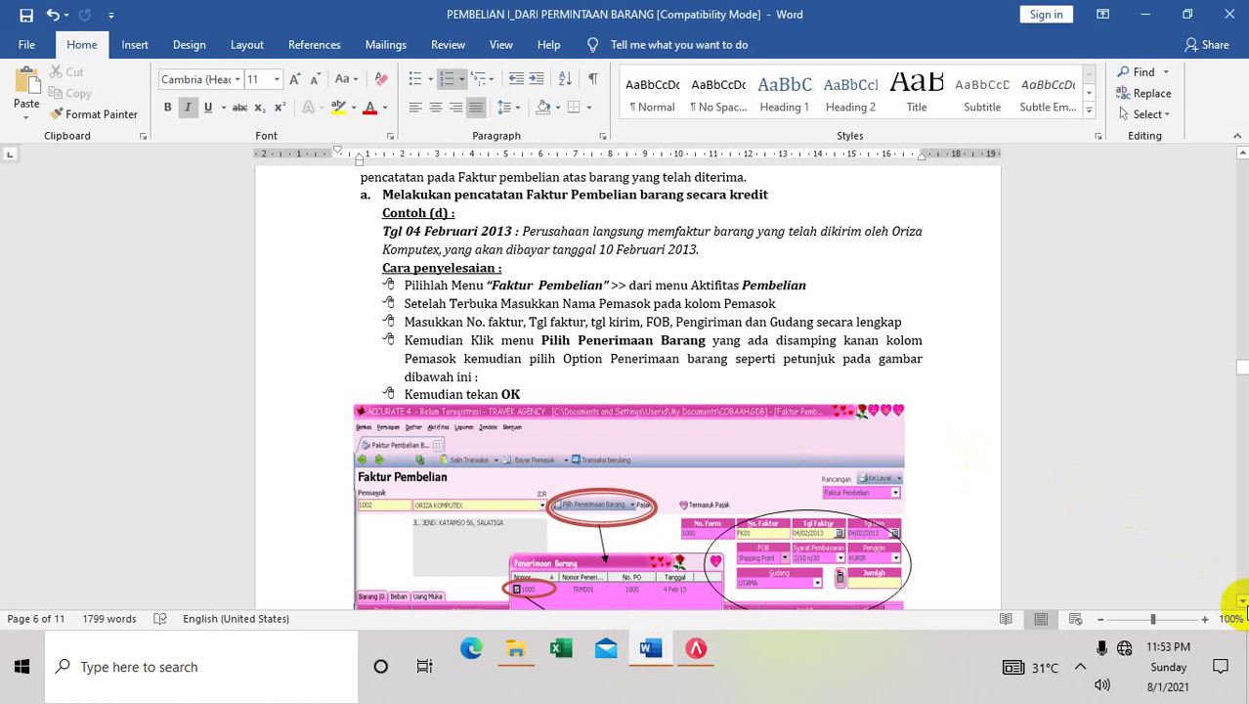
pyautogui.scroll(-3, 1243, 604)
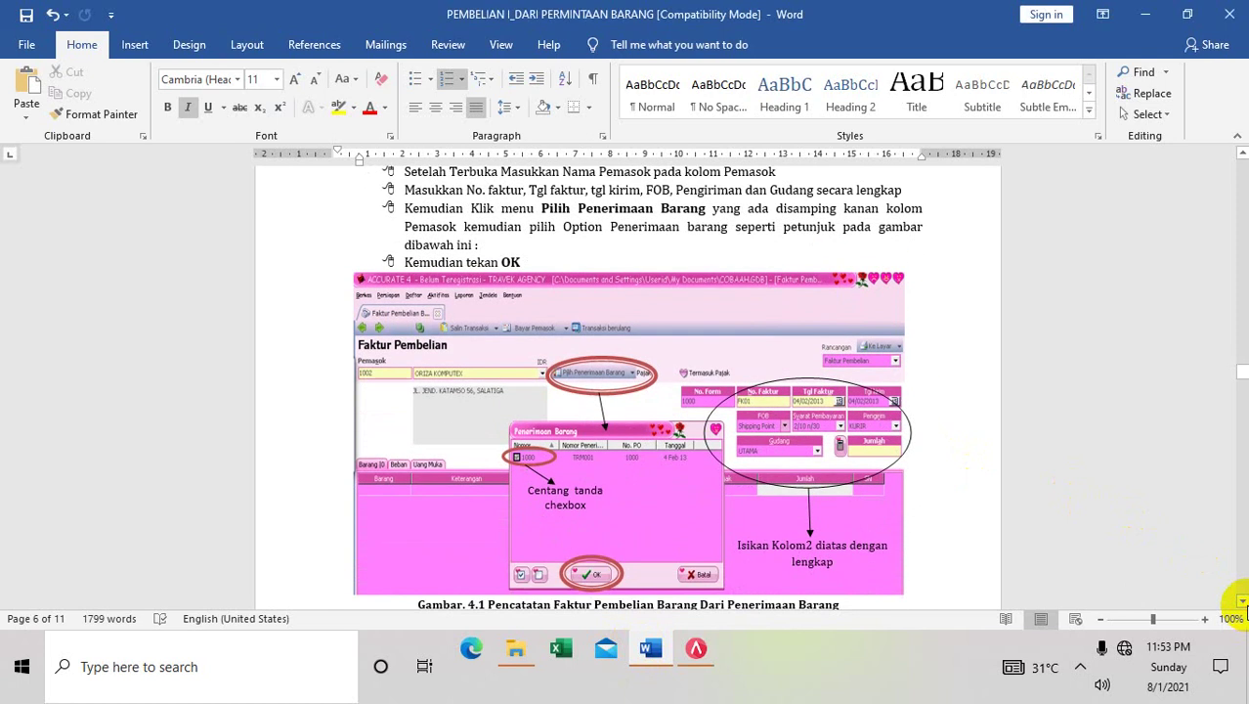
pyautogui.scroll(-6, 1242, 606)
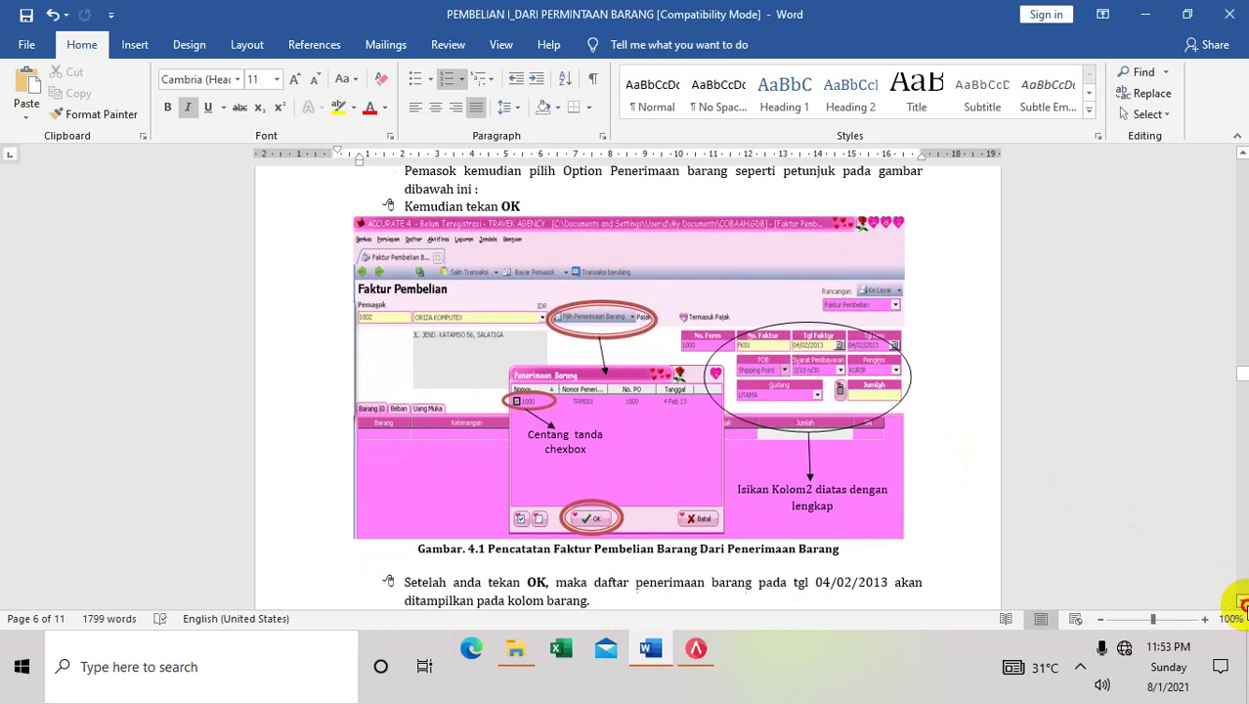
pyautogui.scroll(-2, 1243, 604)
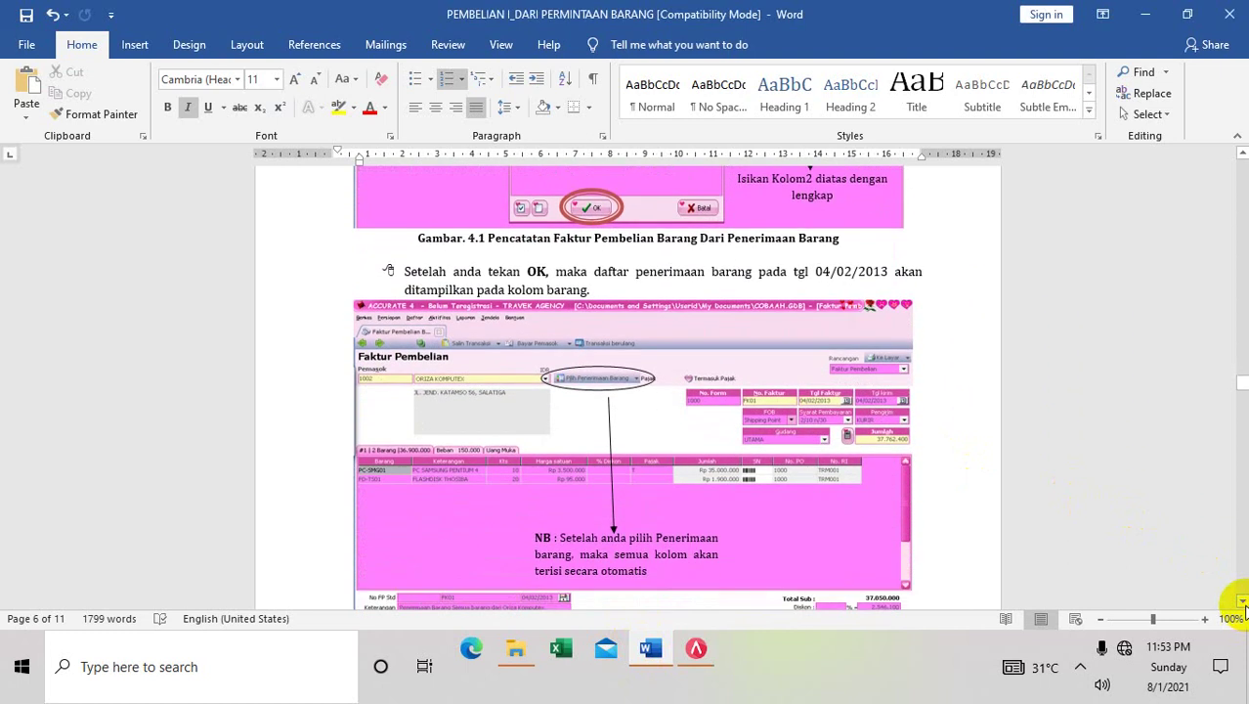
pyautogui.scroll(-3, 1243, 604)
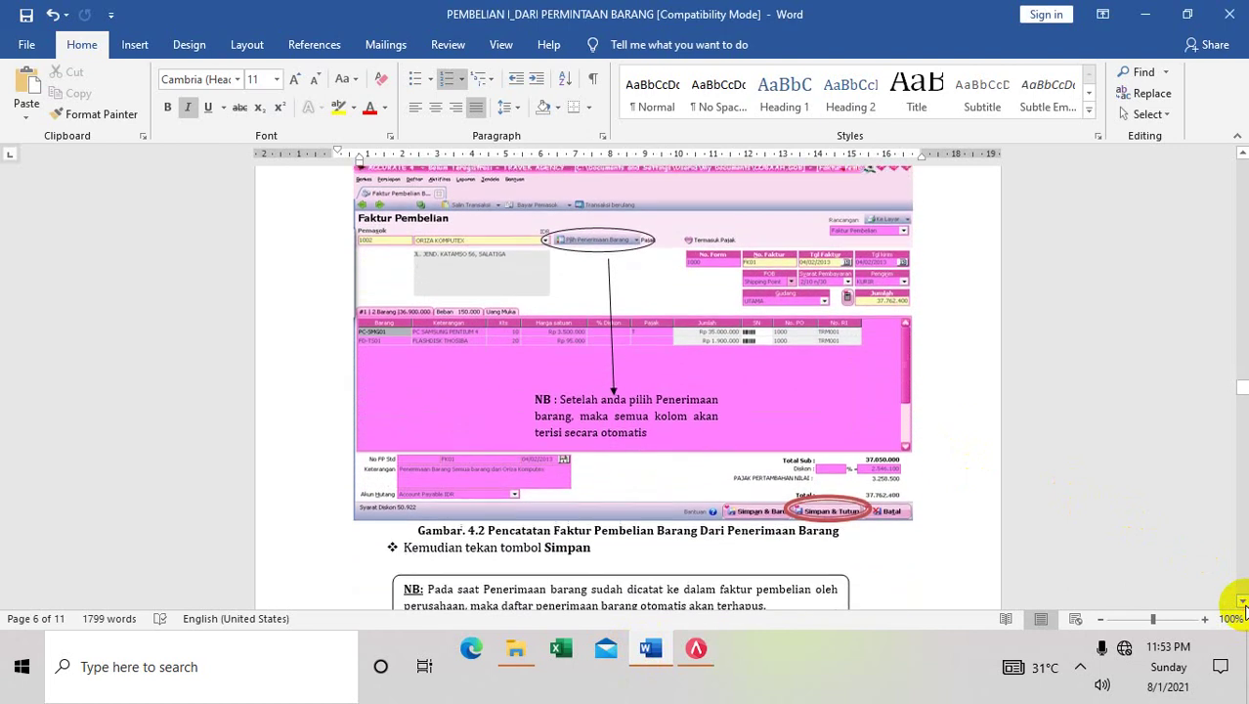
pyautogui.scroll(-6, 1243, 604)
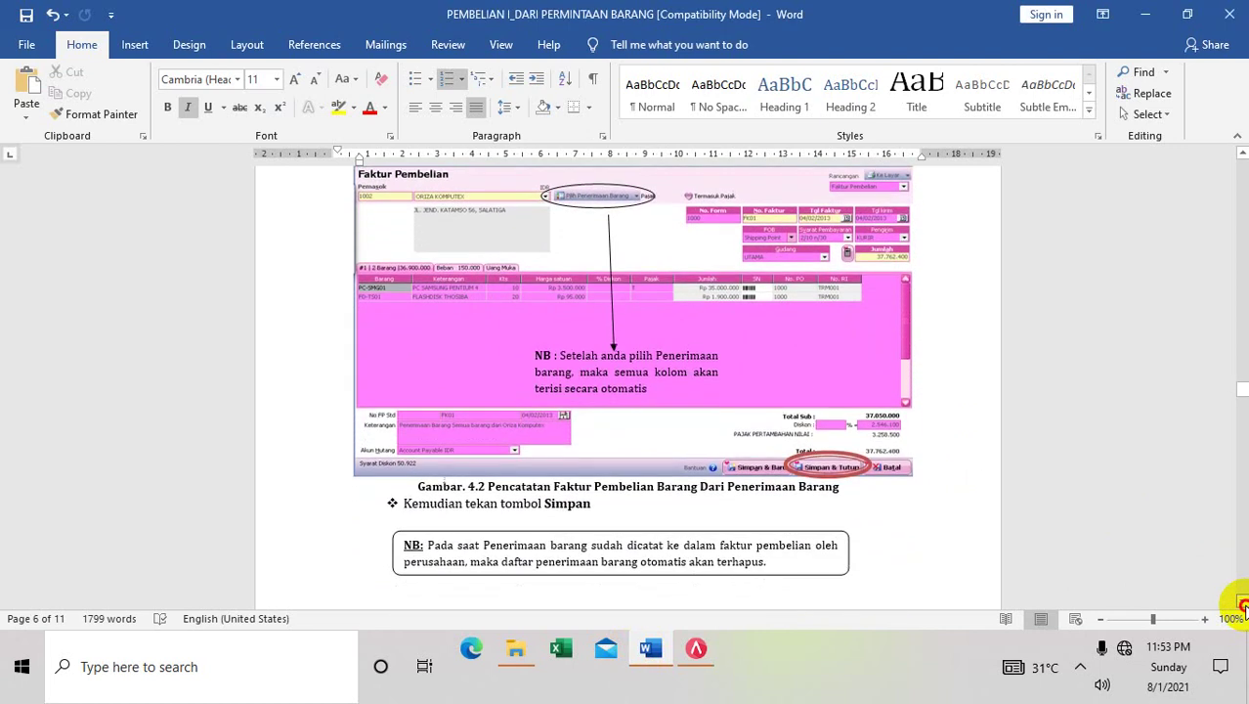
pyautogui.scroll(-5, 1243, 604)
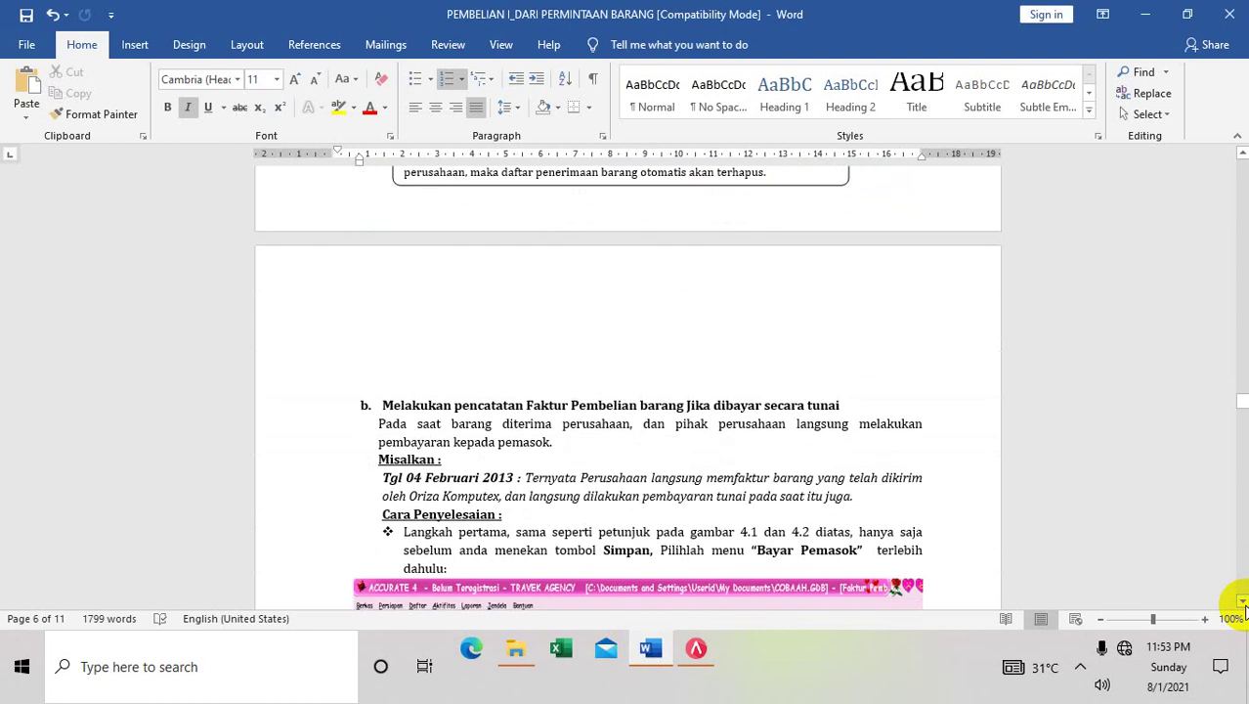
# Use the scrollbar to reach Retur Pembelian example (e) of 04 Februari 2013, then return to ACCURATE 5
pyautogui.click(1242, 602)
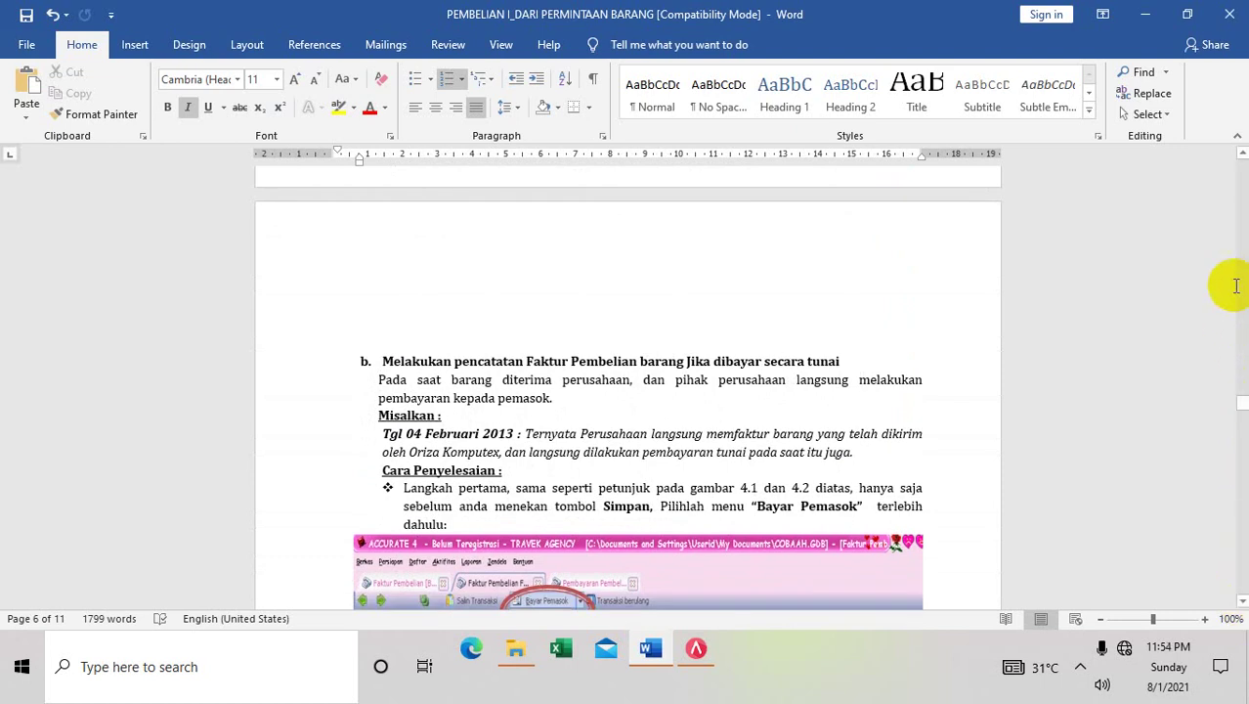
pyautogui.click(1242, 155)
pyautogui.moveTo(1242, 155); pyautogui.dragTo(1243, 156)
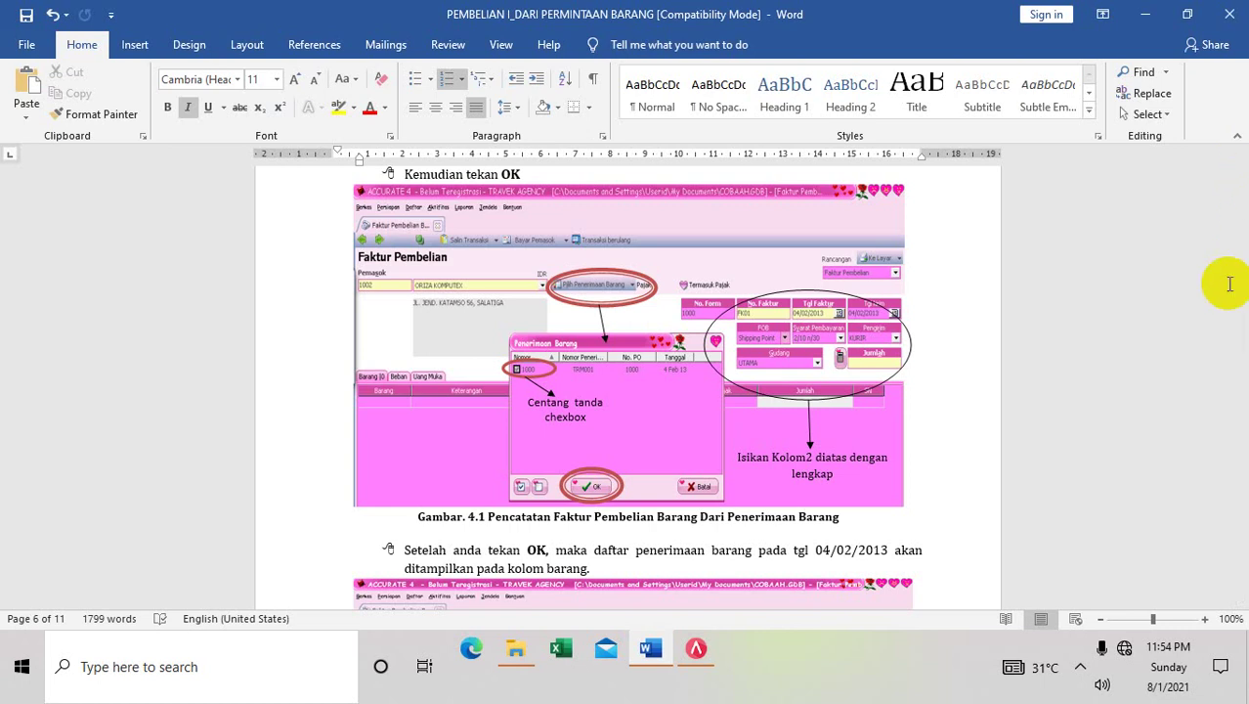
pyautogui.moveTo(1237, 373)
pyautogui.mouseDown()
pyautogui.moveTo(1230, 342)
pyautogui.moveTo(1243, 440)
pyautogui.mouseUp()
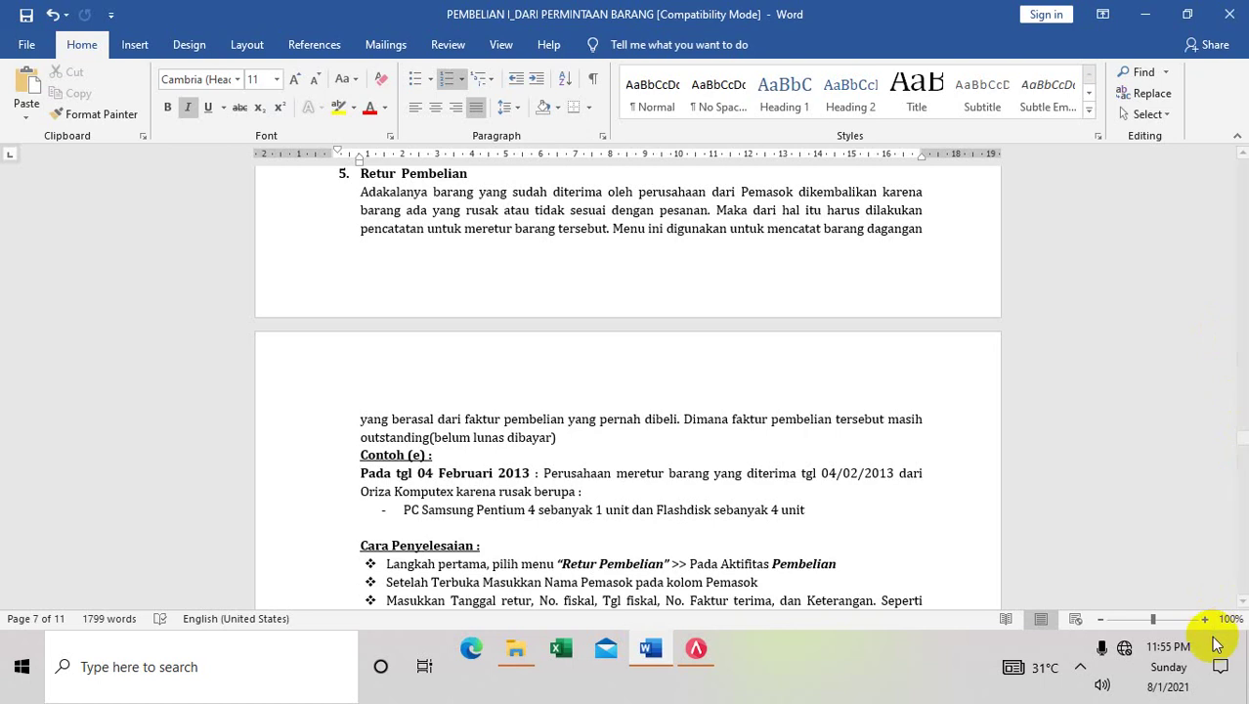
pyautogui.click(1242, 607)
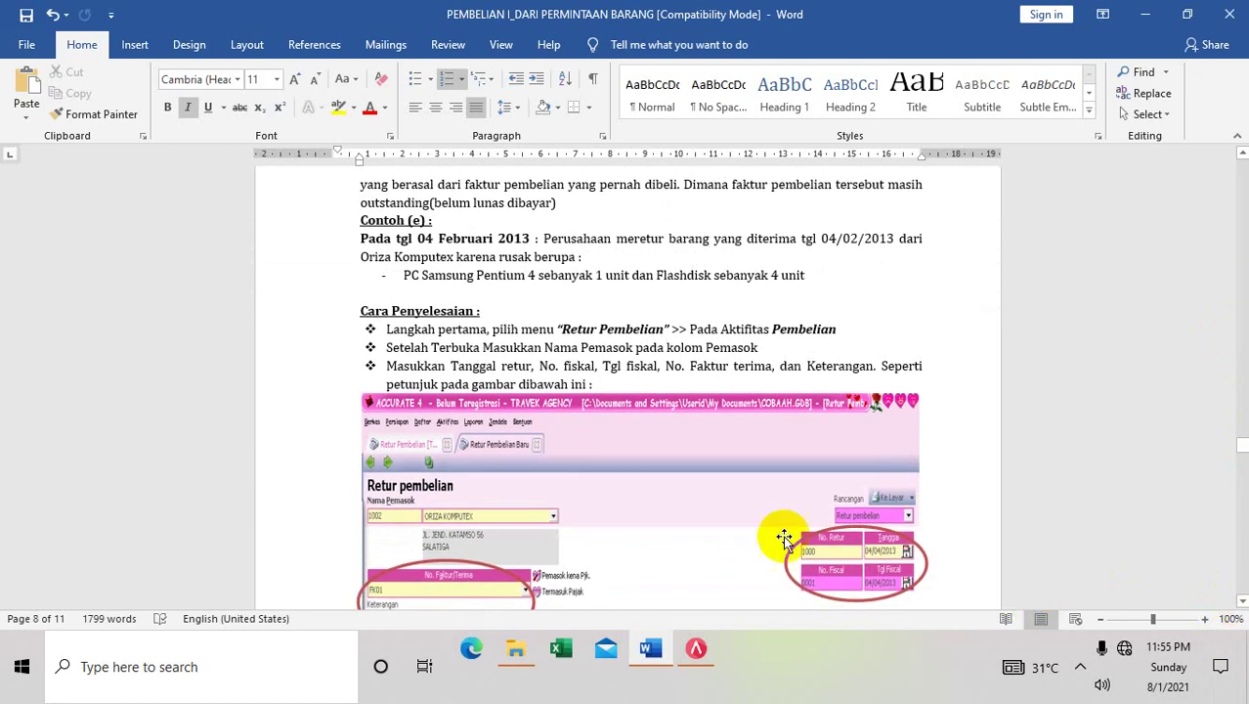
pyautogui.click(694, 650)
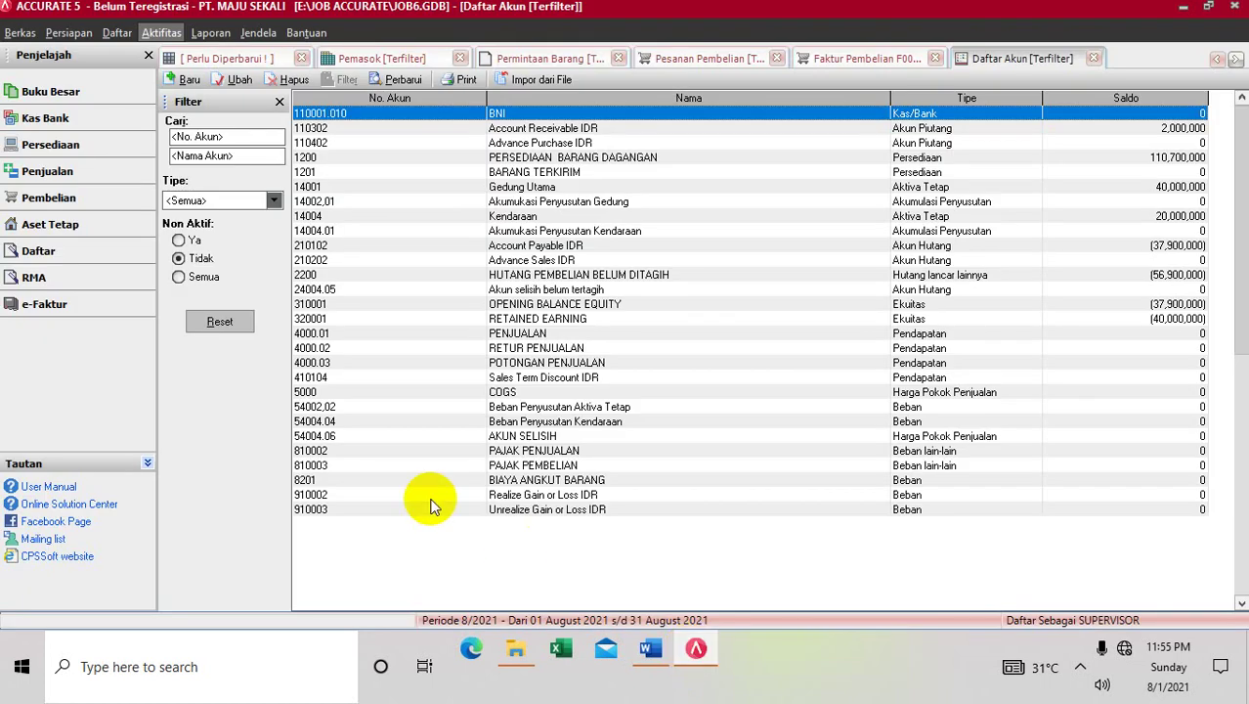
# Start a new Retur Pembelian form from the Aktifitas > Pembelian menu
pyautogui.click(117, 32)
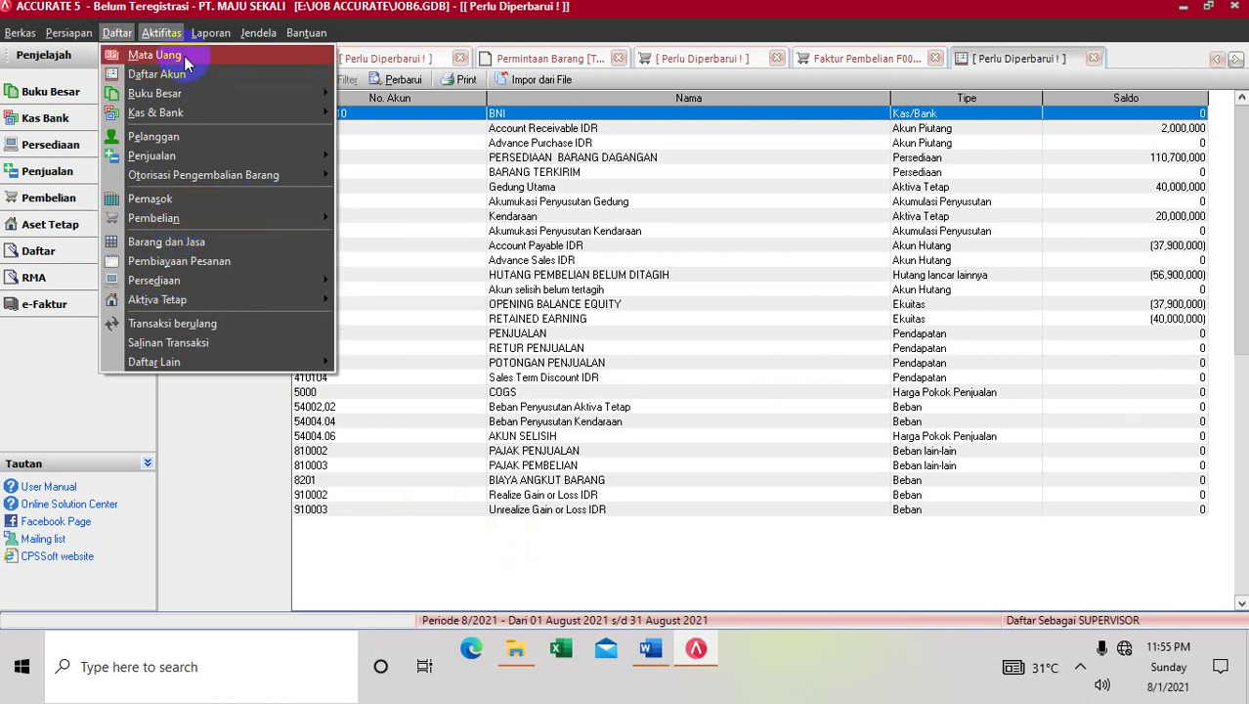
pyautogui.moveTo(161, 32)
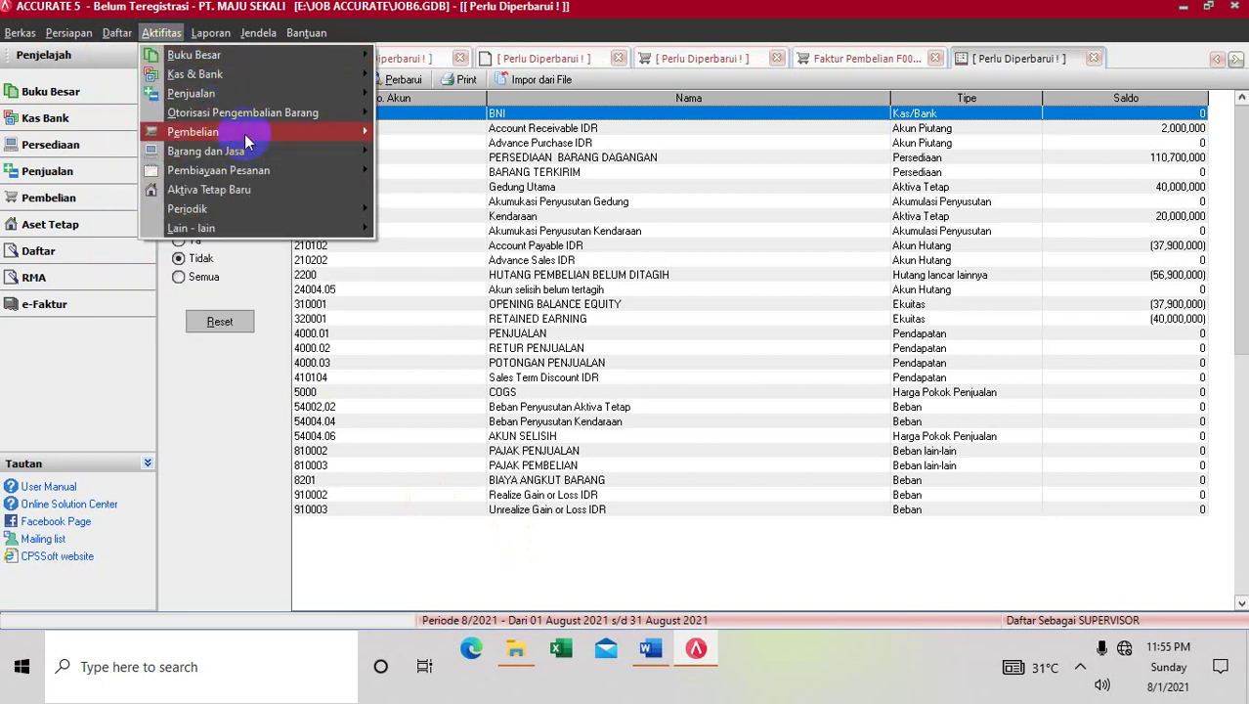
pyautogui.moveTo(363, 137)
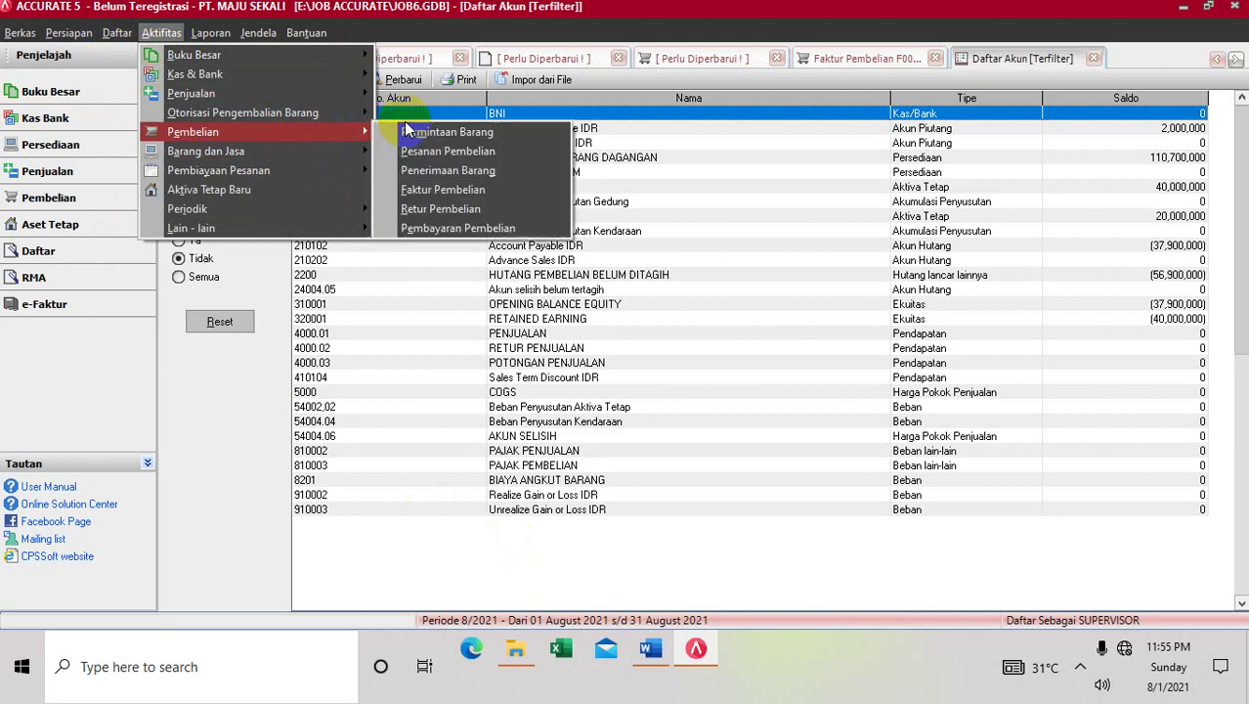
pyautogui.click(435, 213)
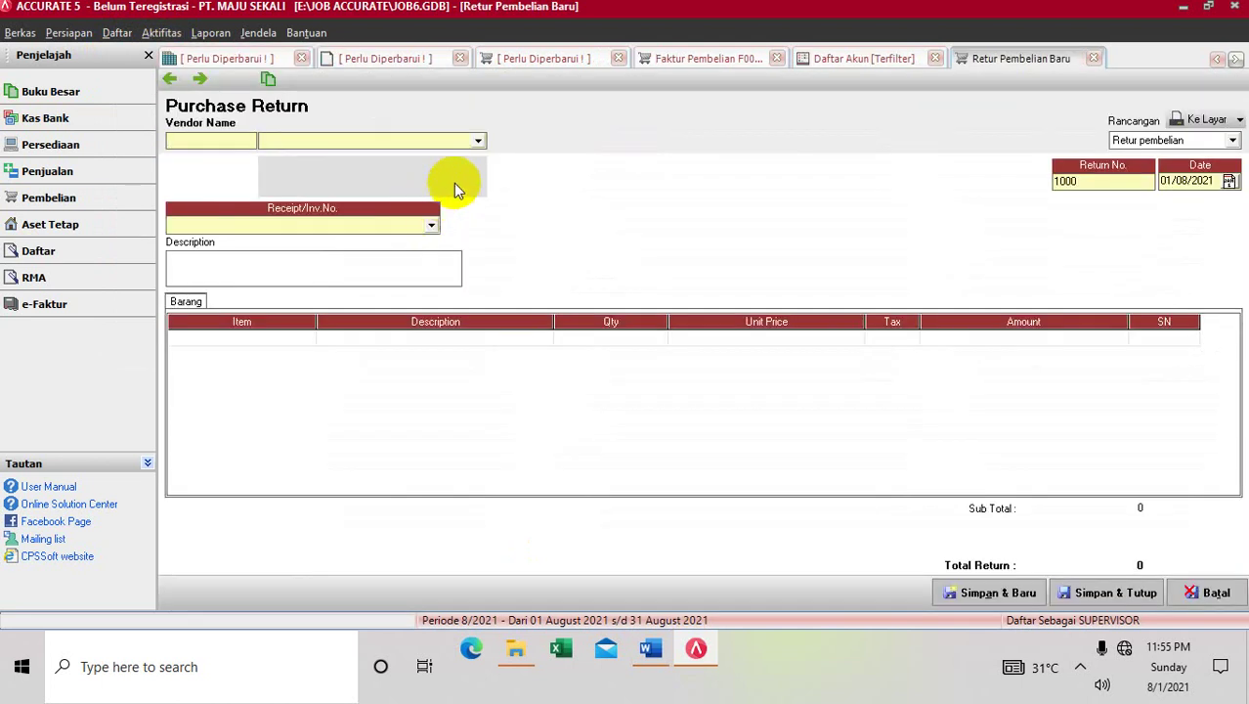
# Choose vendor ORIZA KOMPUTER and receipt F001 for the return
pyautogui.click(479, 142)
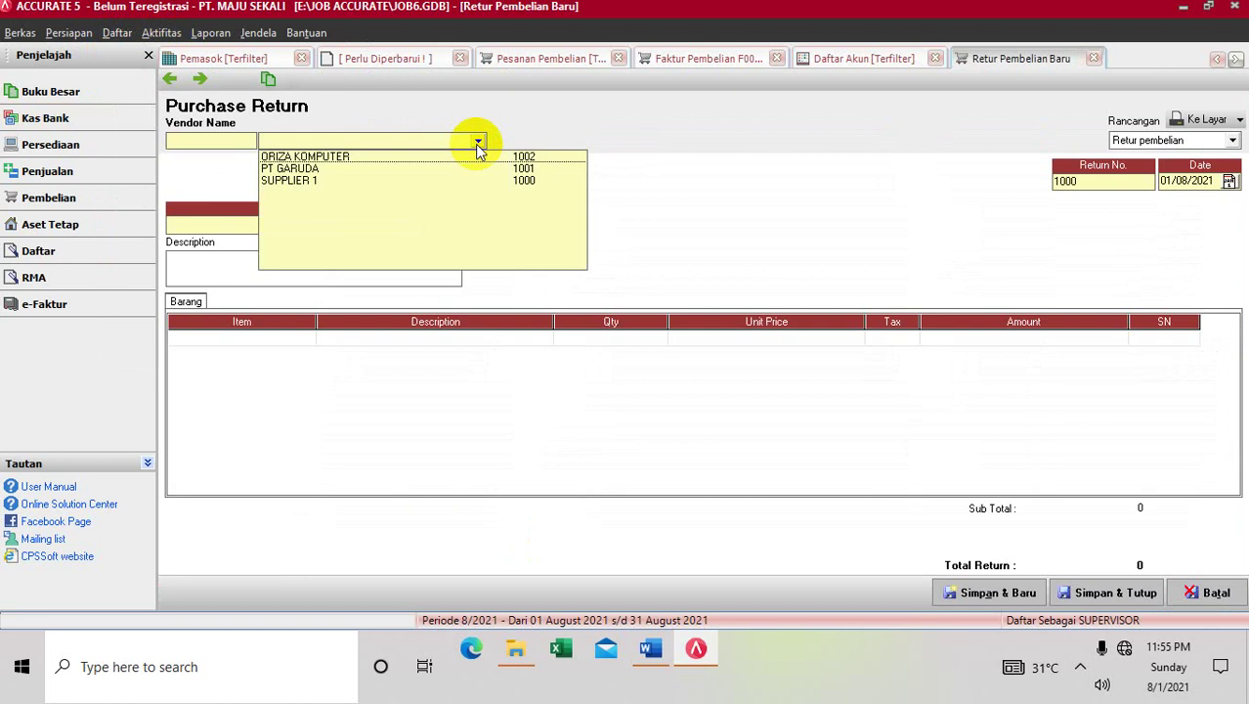
pyautogui.click(477, 157)
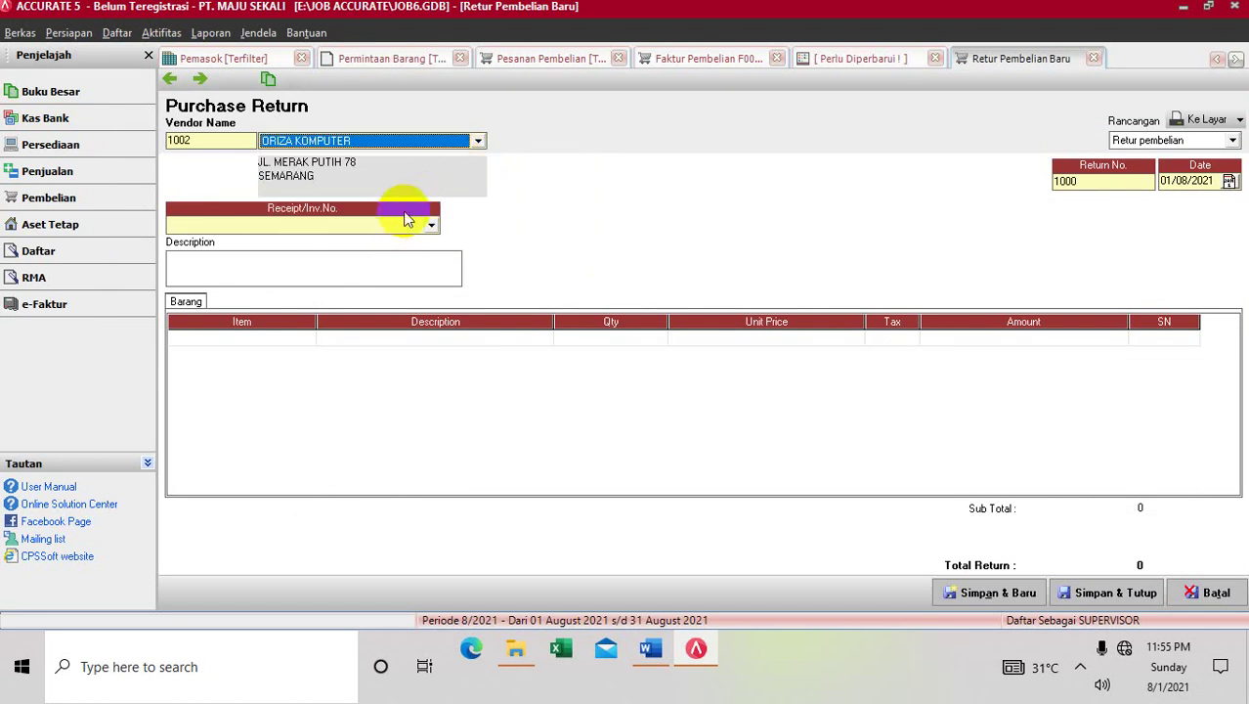
pyautogui.click(432, 223)
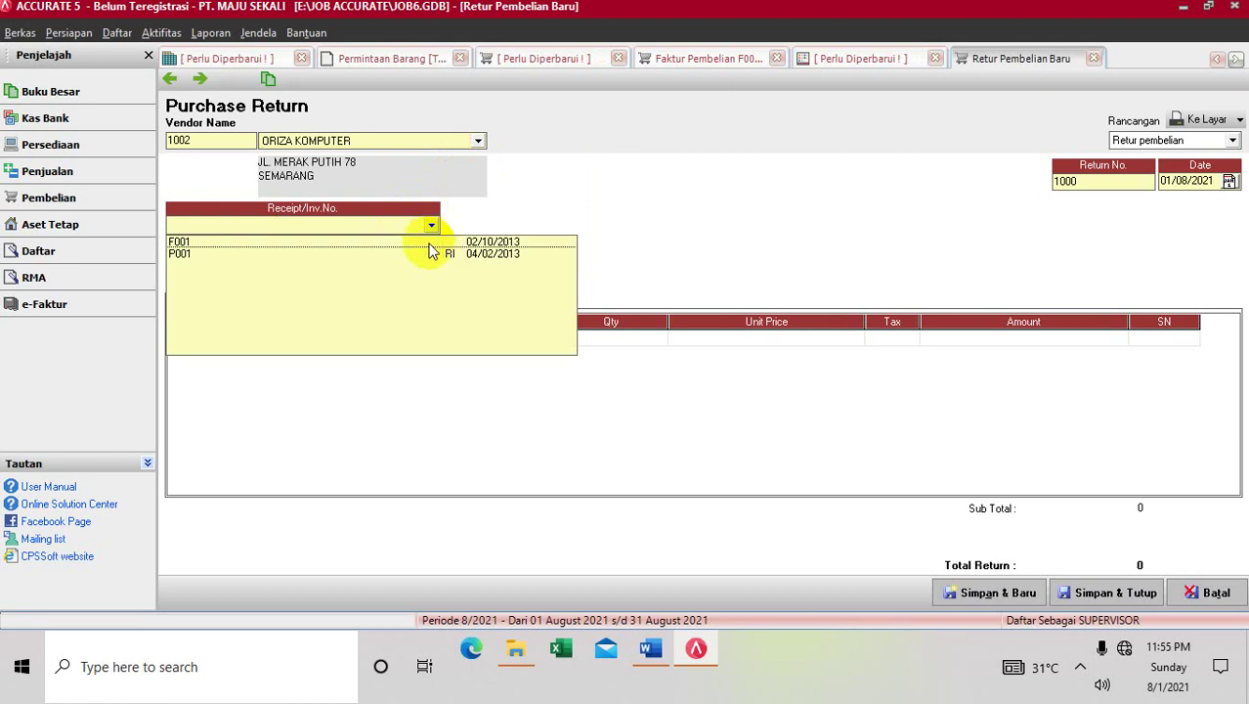
pyautogui.click(430, 242)
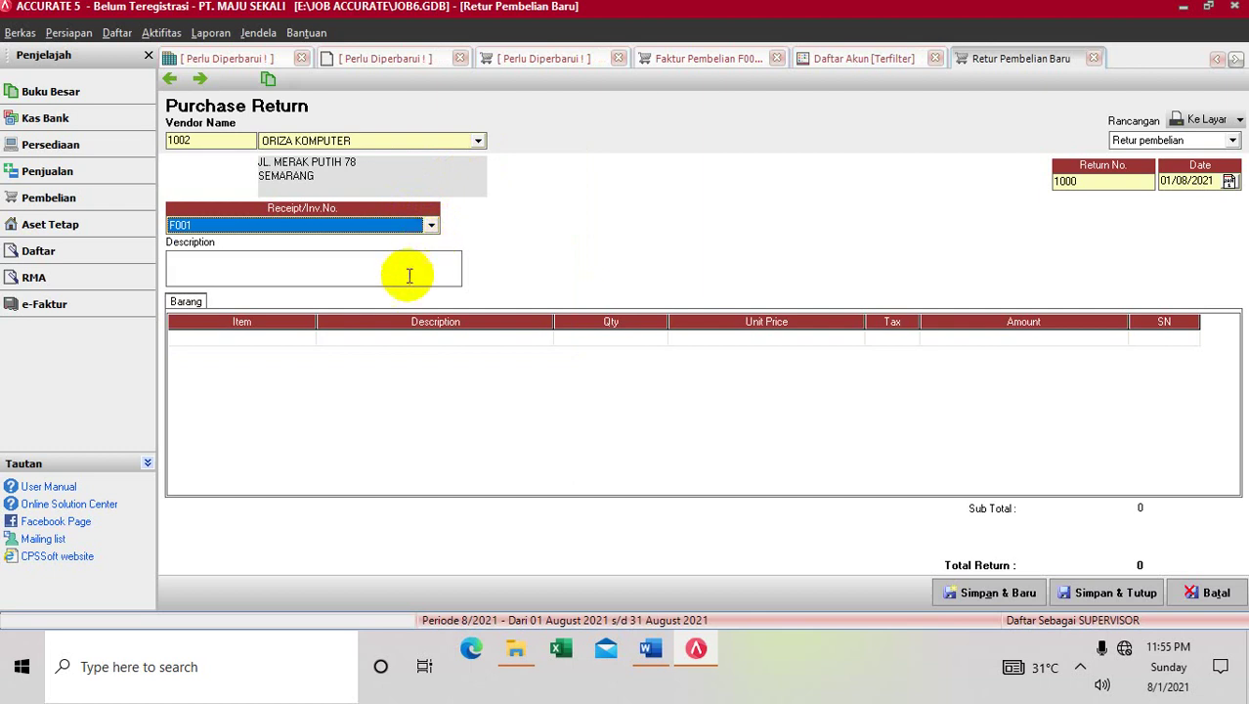
# Enter the description RETUR PEMBELIAN and move on to the Date field
pyautogui.click(406, 277)
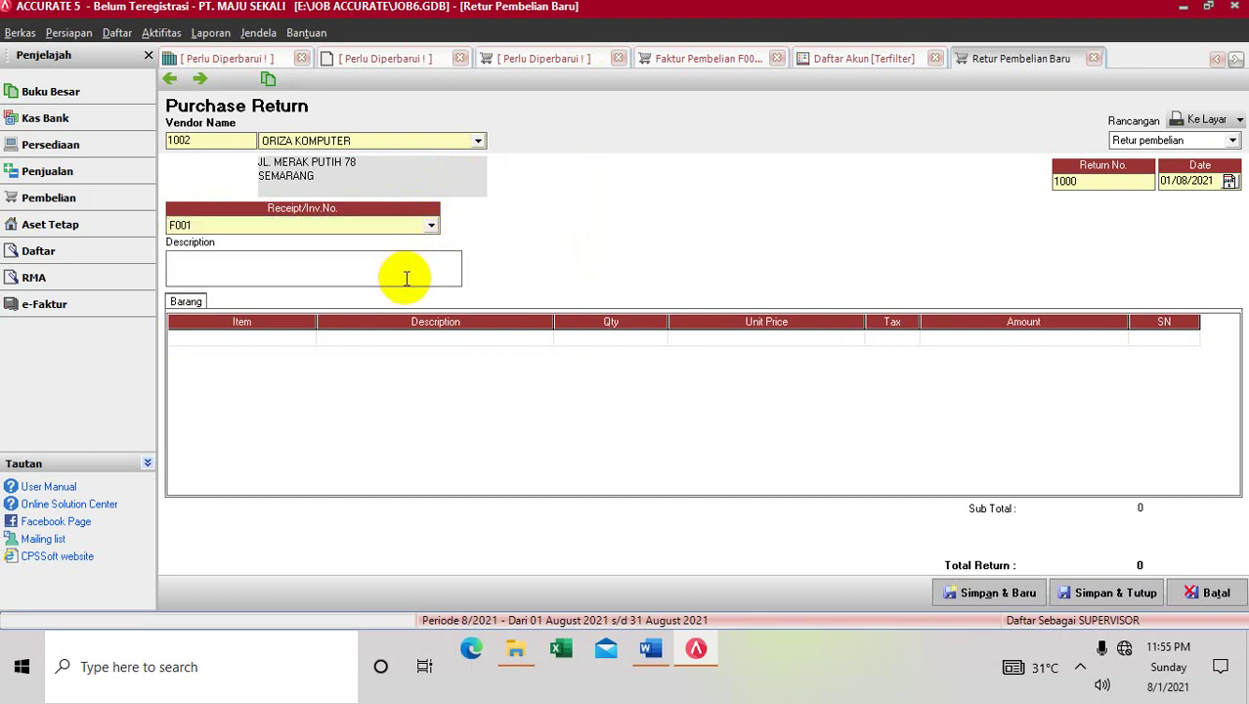
pyautogui.write('RETUER')
pyautogui.press('BackSpace')
pyautogui.press('BackSpace')
pyautogui.press('BackSpace')
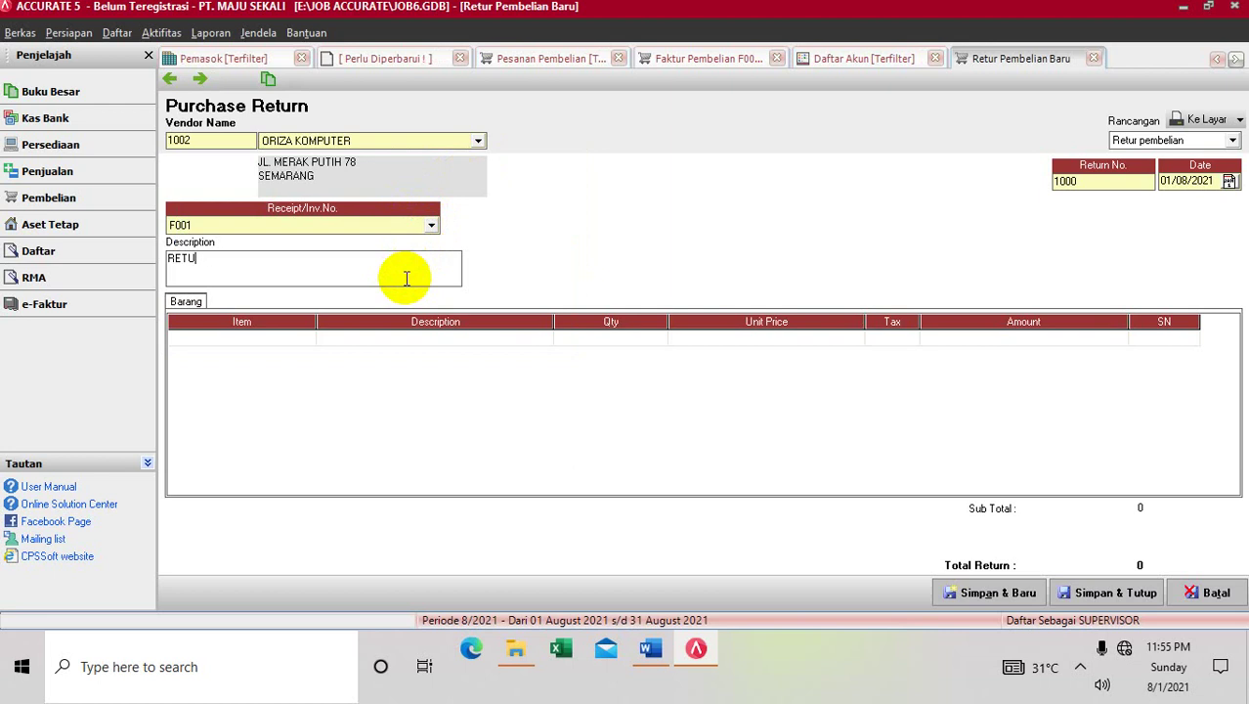
pyautogui.write('R PE')
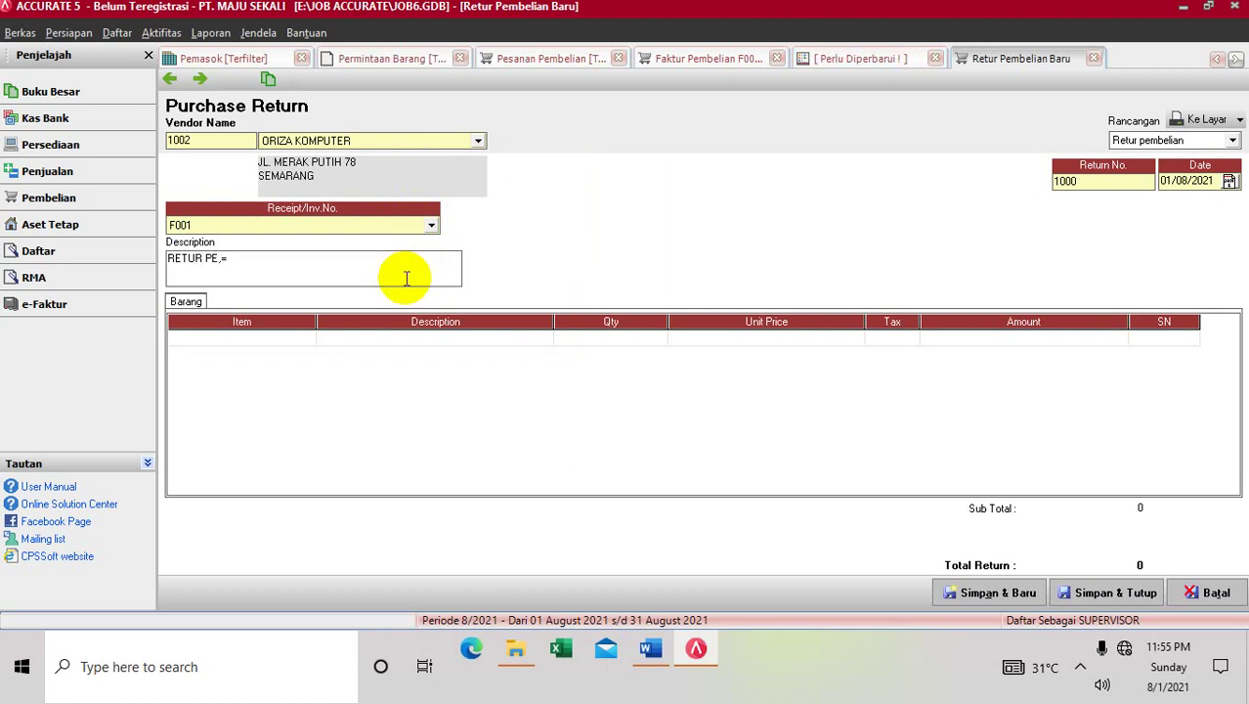
pyautogui.write('MBELIAN')
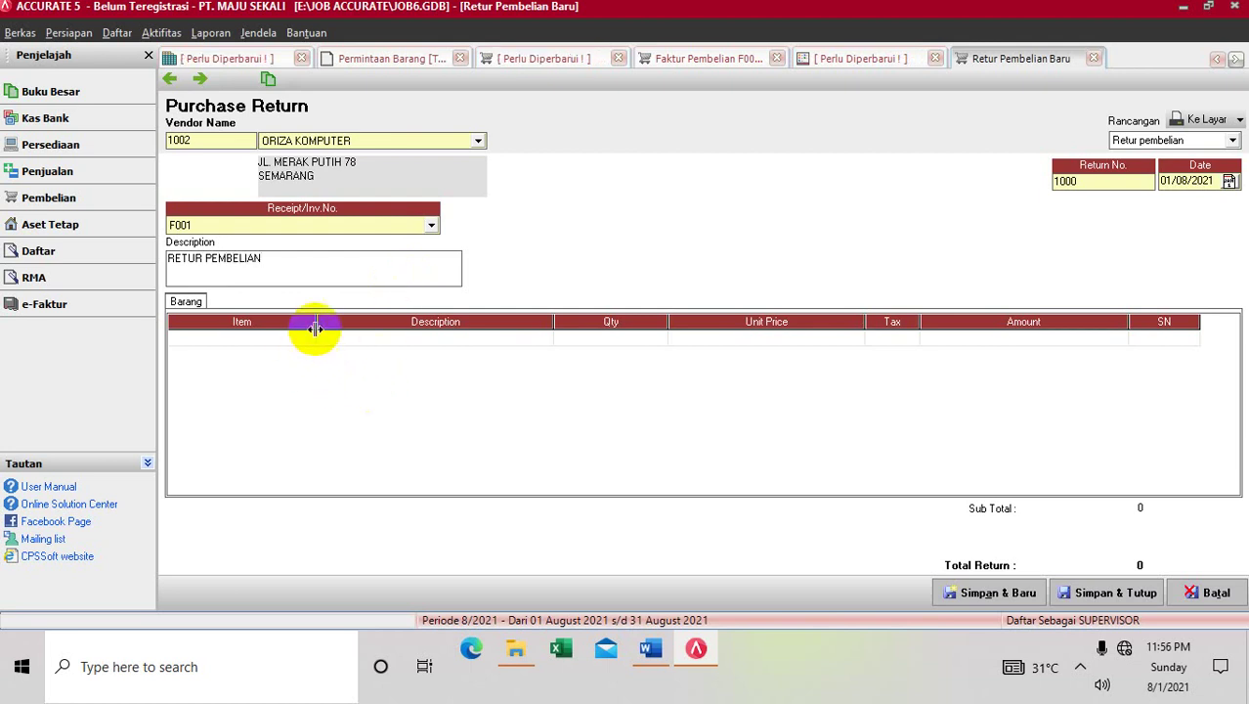
pyautogui.click(306, 336)
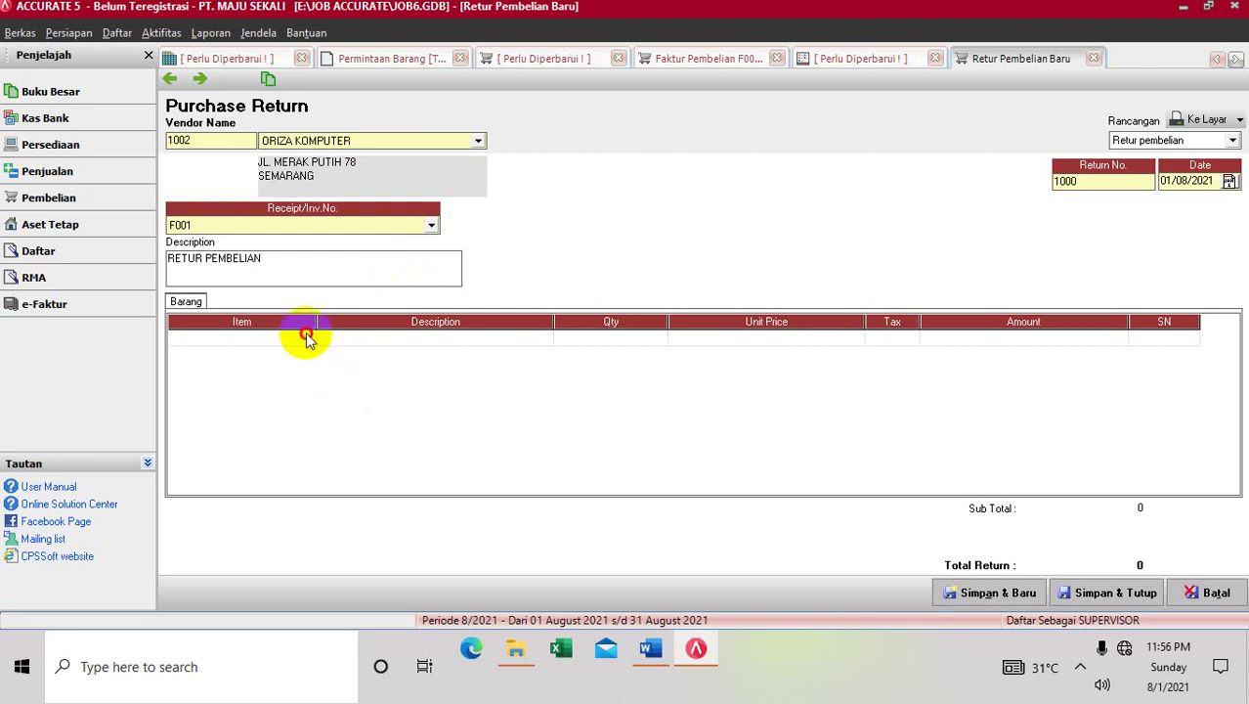
pyautogui.click(296, 277)
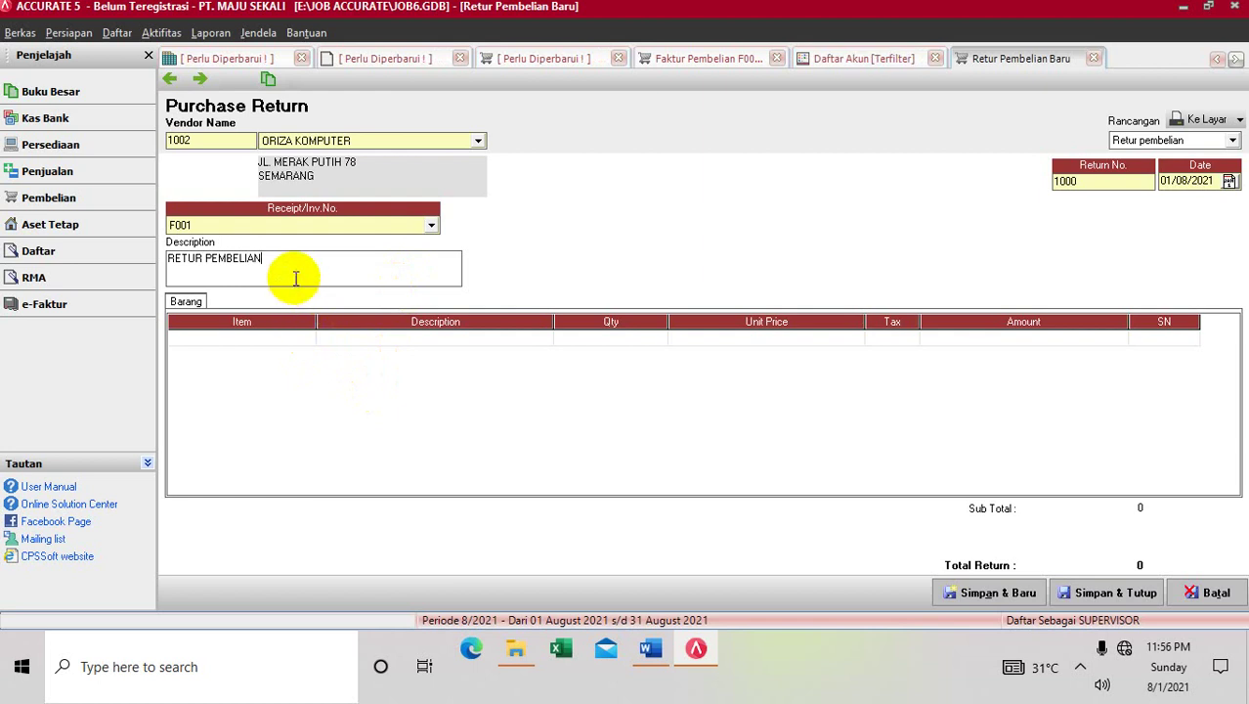
pyautogui.press('Tab')
pyautogui.press('Tab')
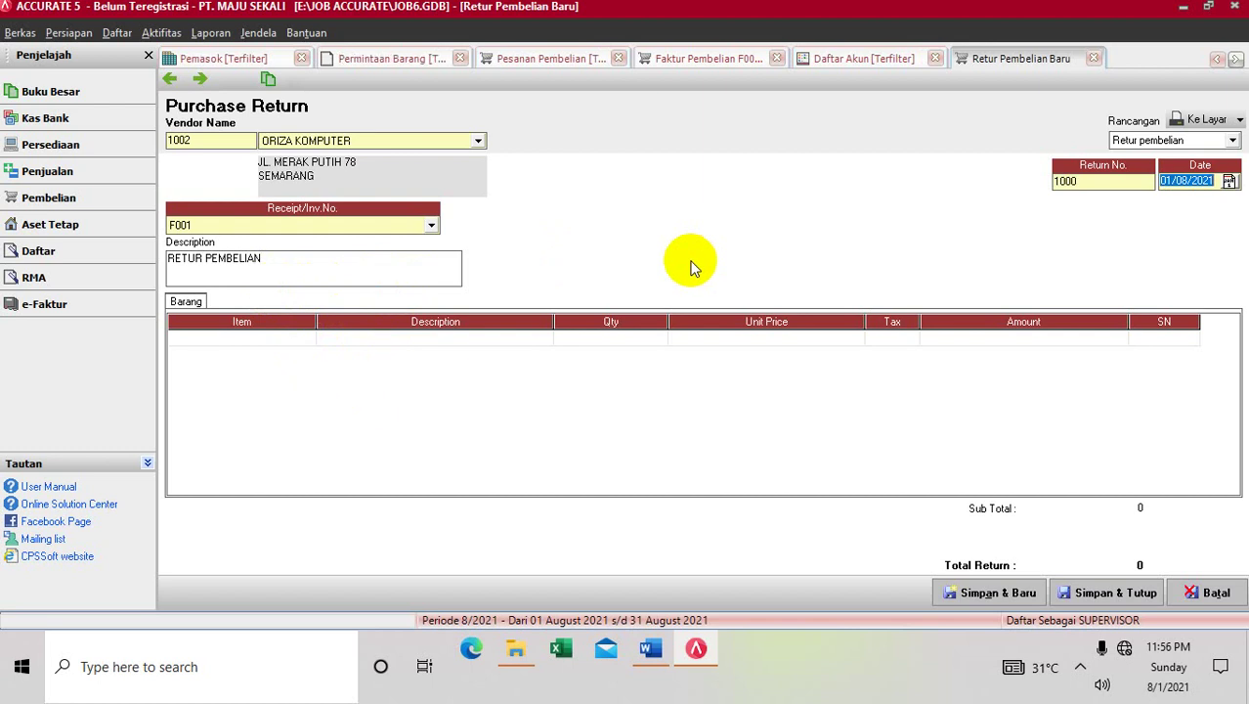
# Date the return 02/12/2013 and add PC SAMSUNG PENTIUM 4 with quantity 1
pyautogui.write('0')
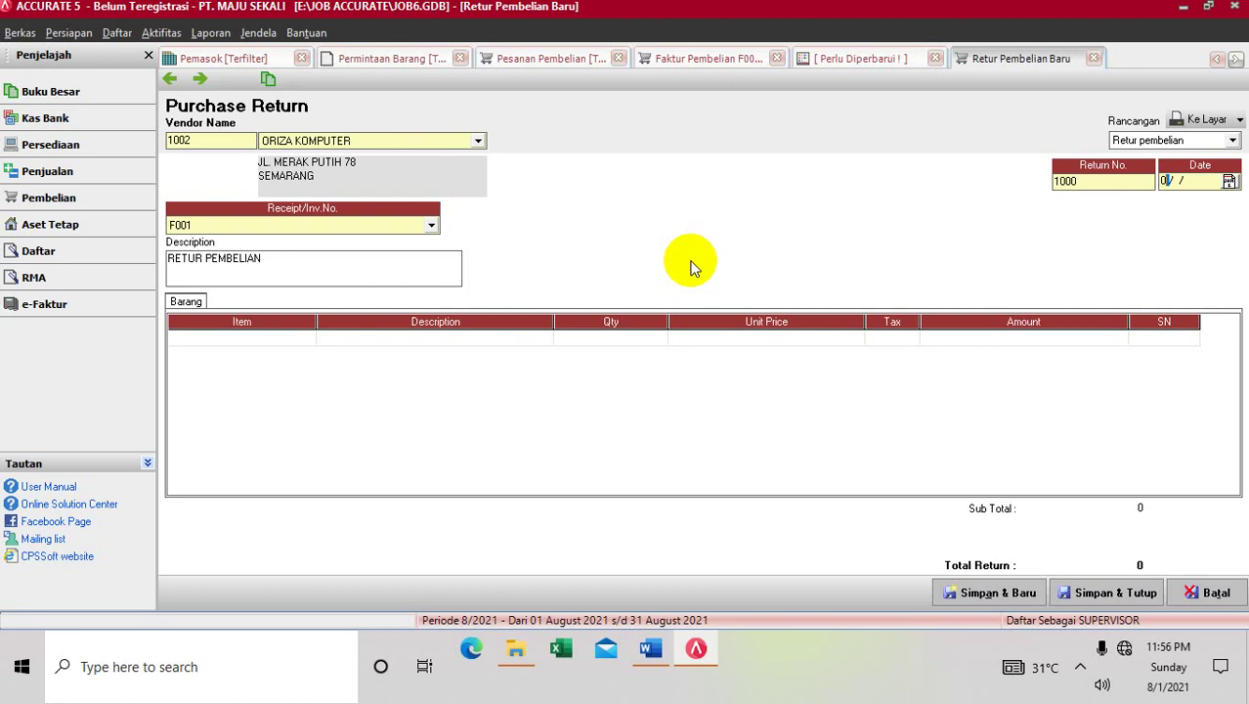
pyautogui.write('2/12/')
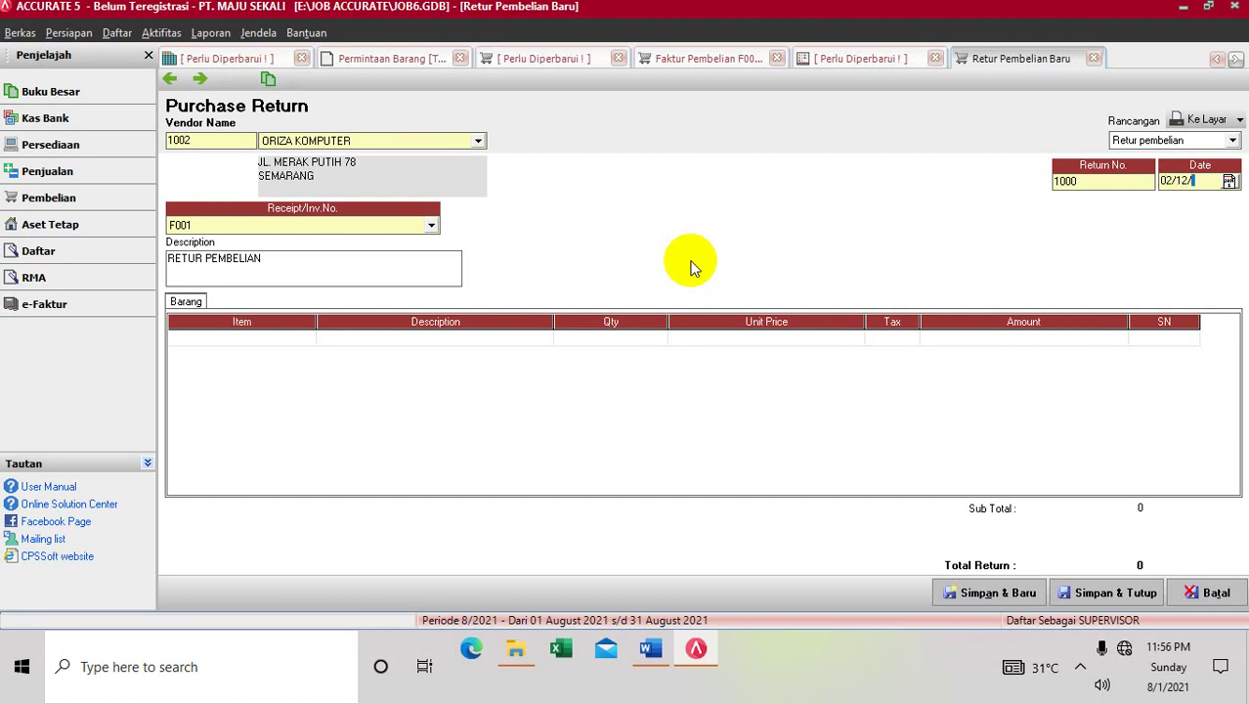
pyautogui.write('2013')
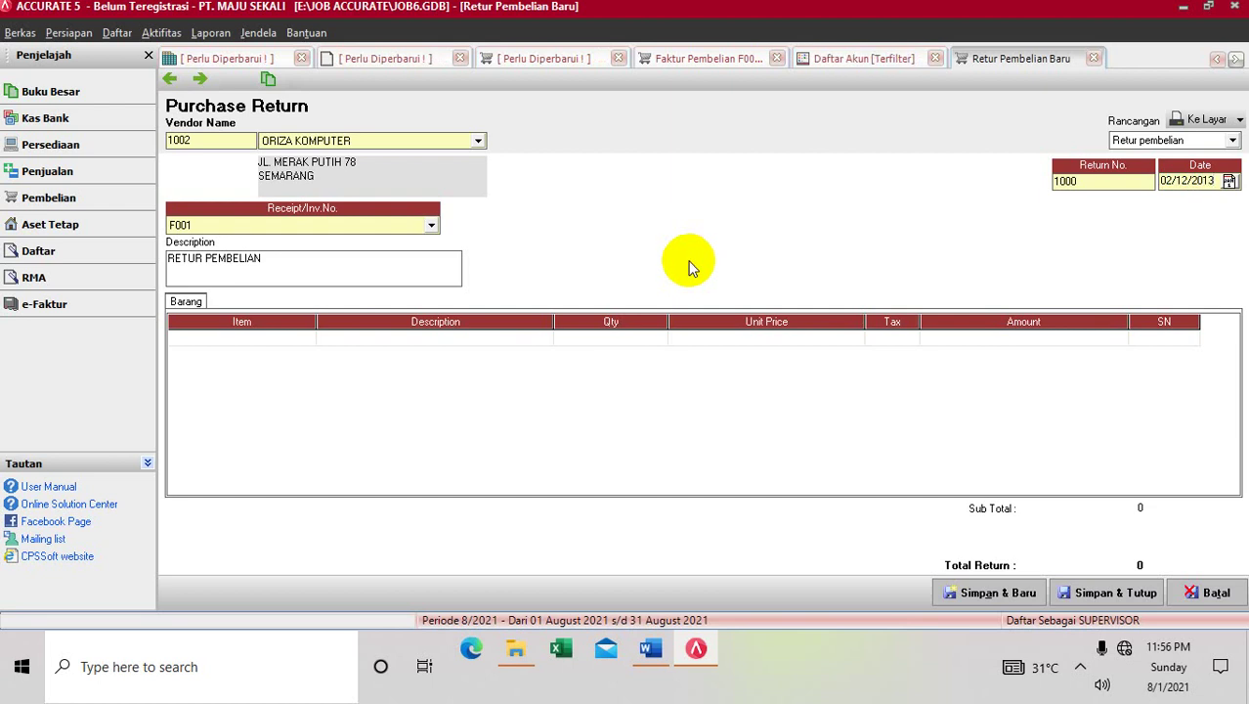
pyautogui.press('Tab')
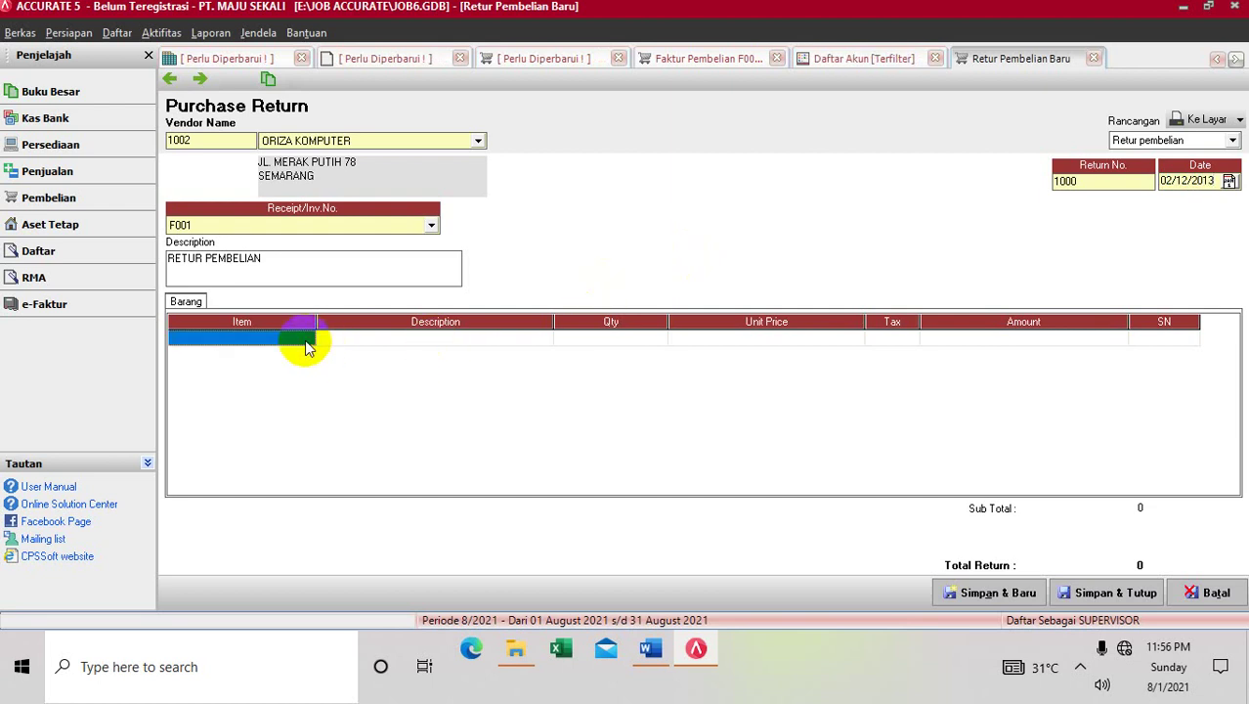
pyautogui.press('Tab')
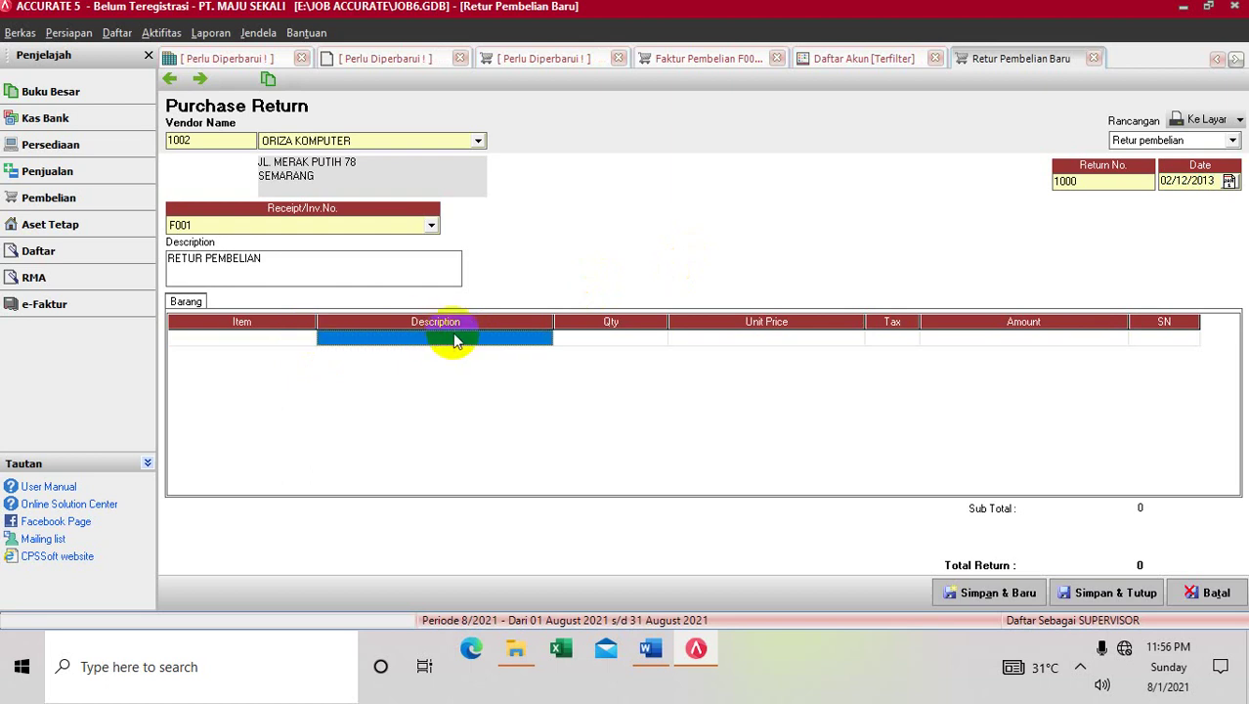
pyautogui.click(526, 340)
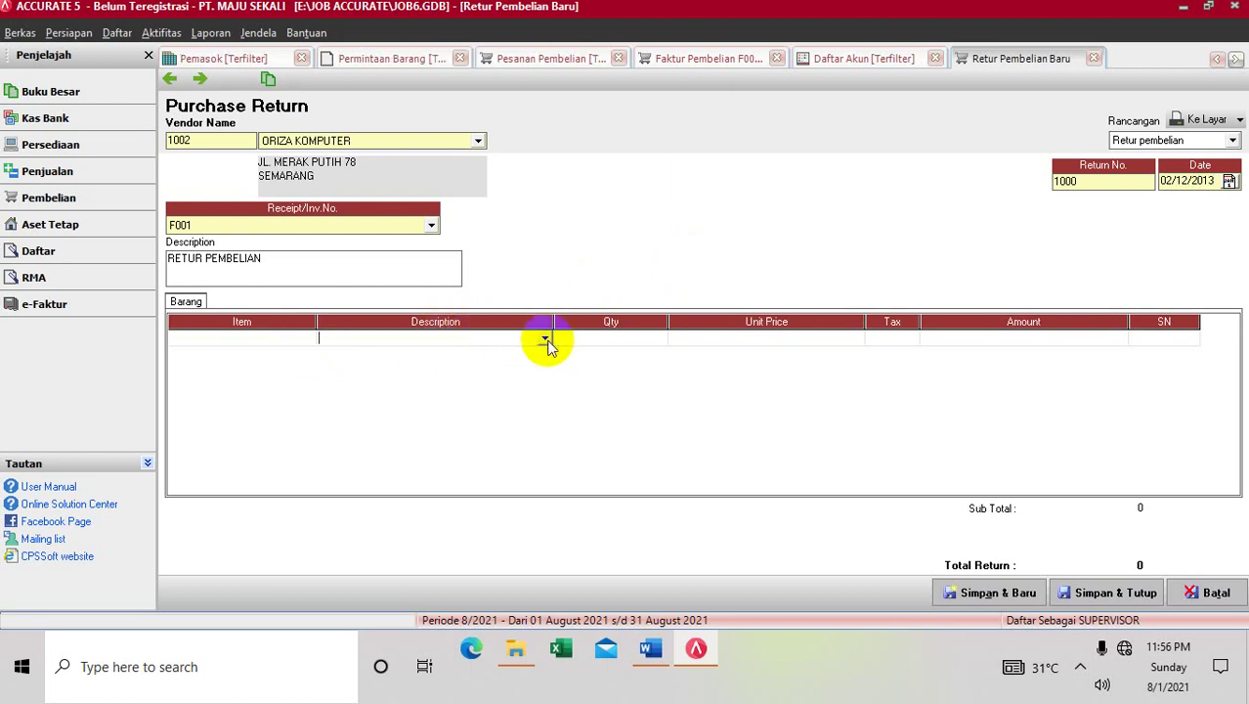
pyautogui.click(546, 339)
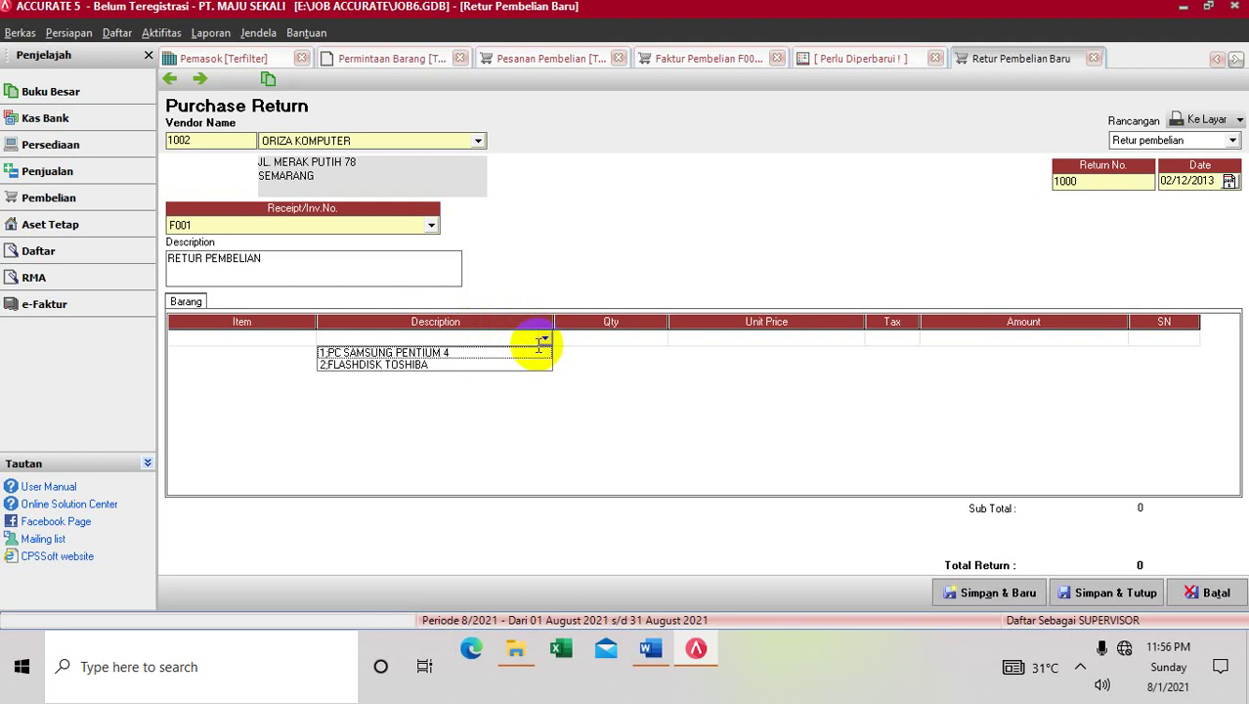
pyautogui.click(540, 352)
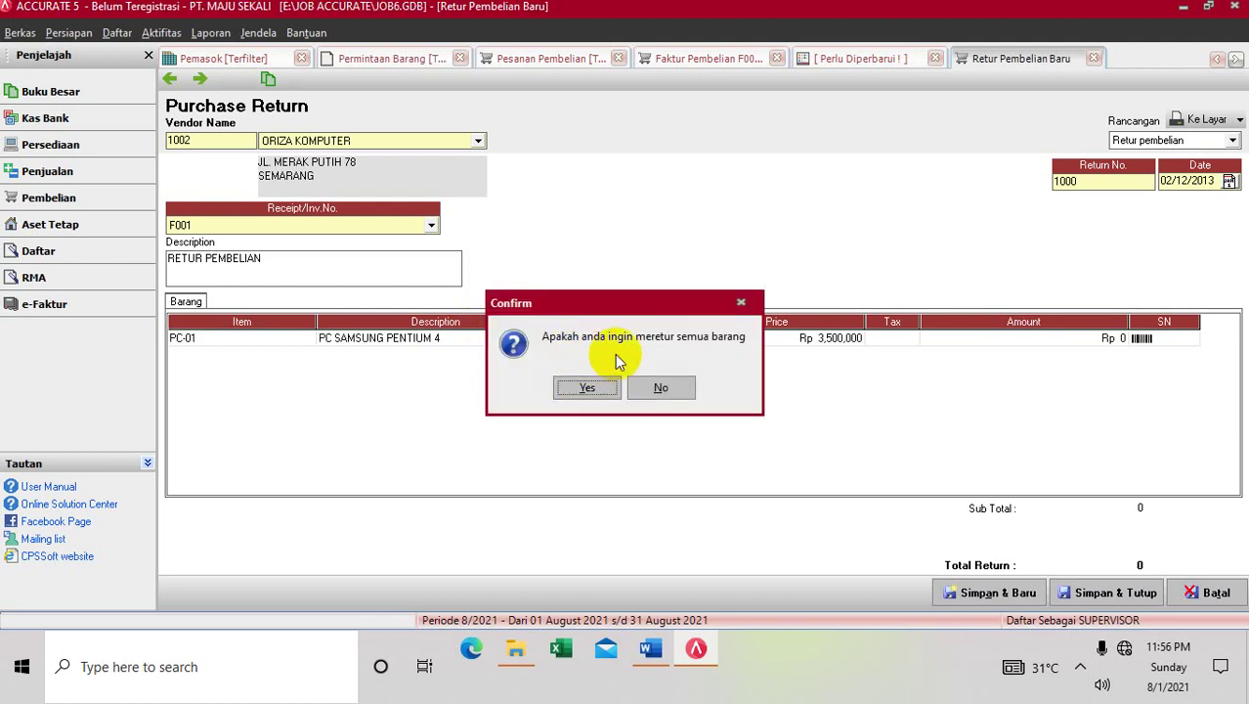
pyautogui.click(661, 387)
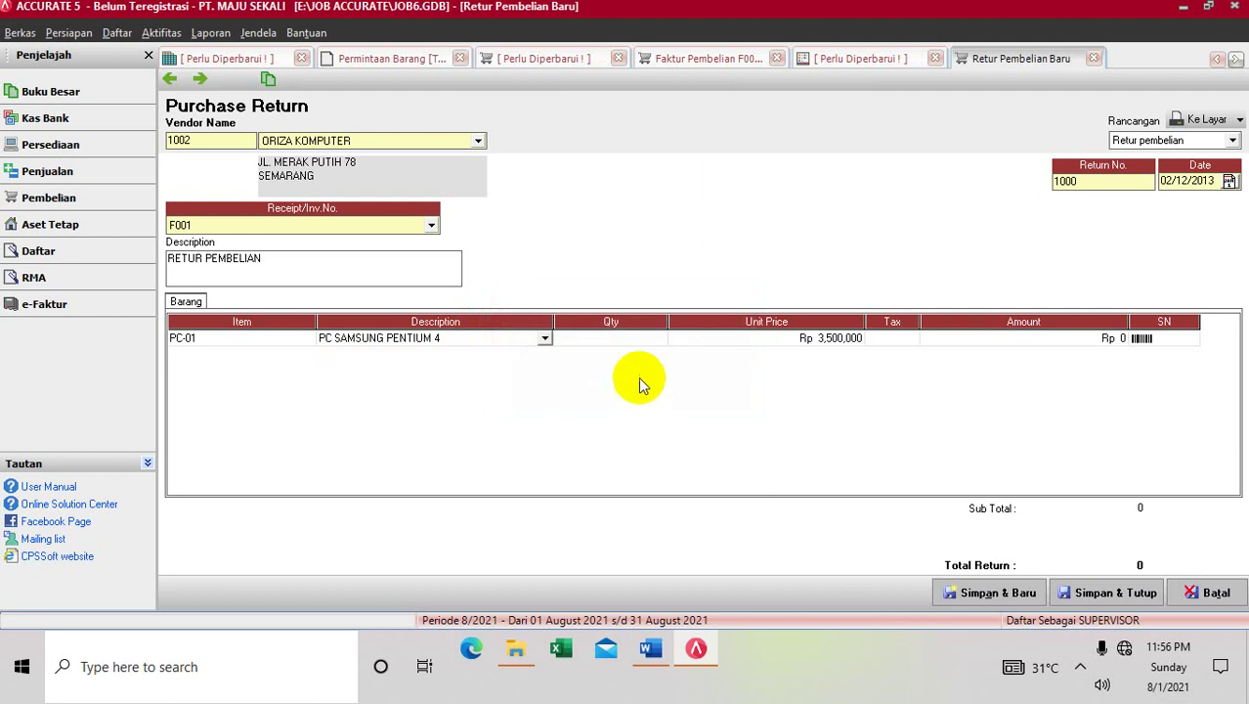
pyautogui.click(609, 337)
pyautogui.write('1')
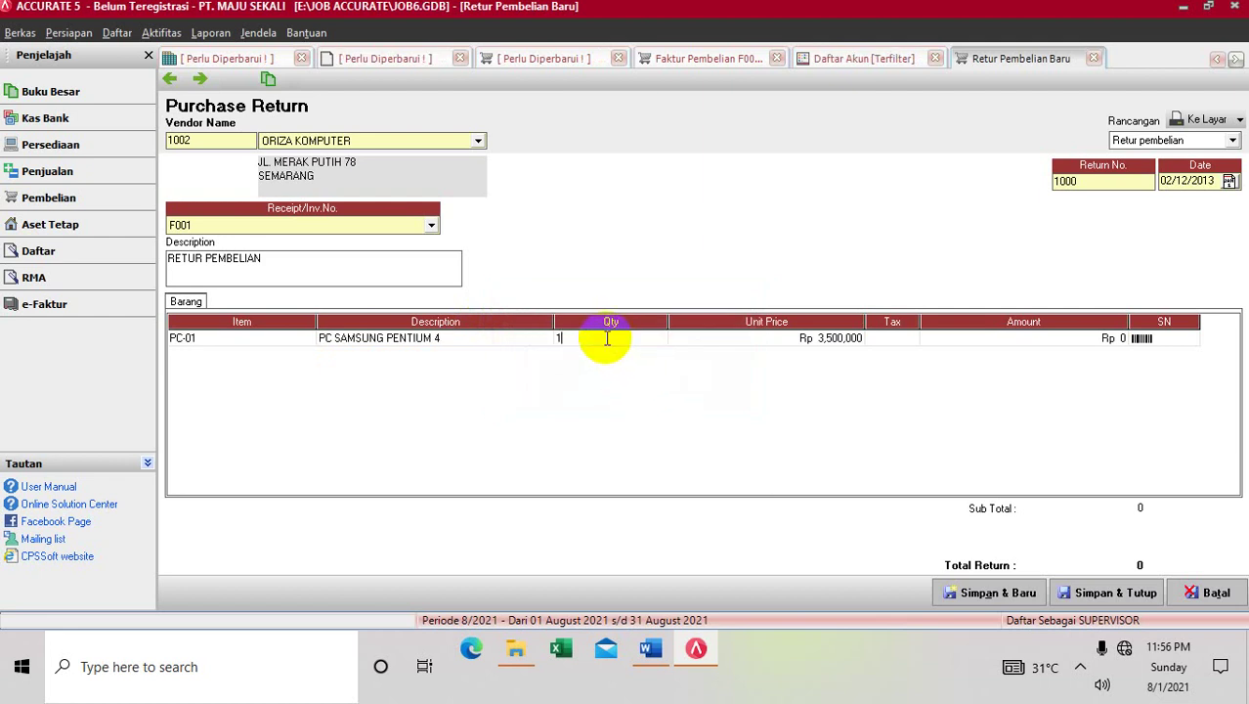
pyautogui.press('Tab')
# Add FLASHDISK TOSHIBA as the second returned item with quantity 4
pyautogui.press('Tab')
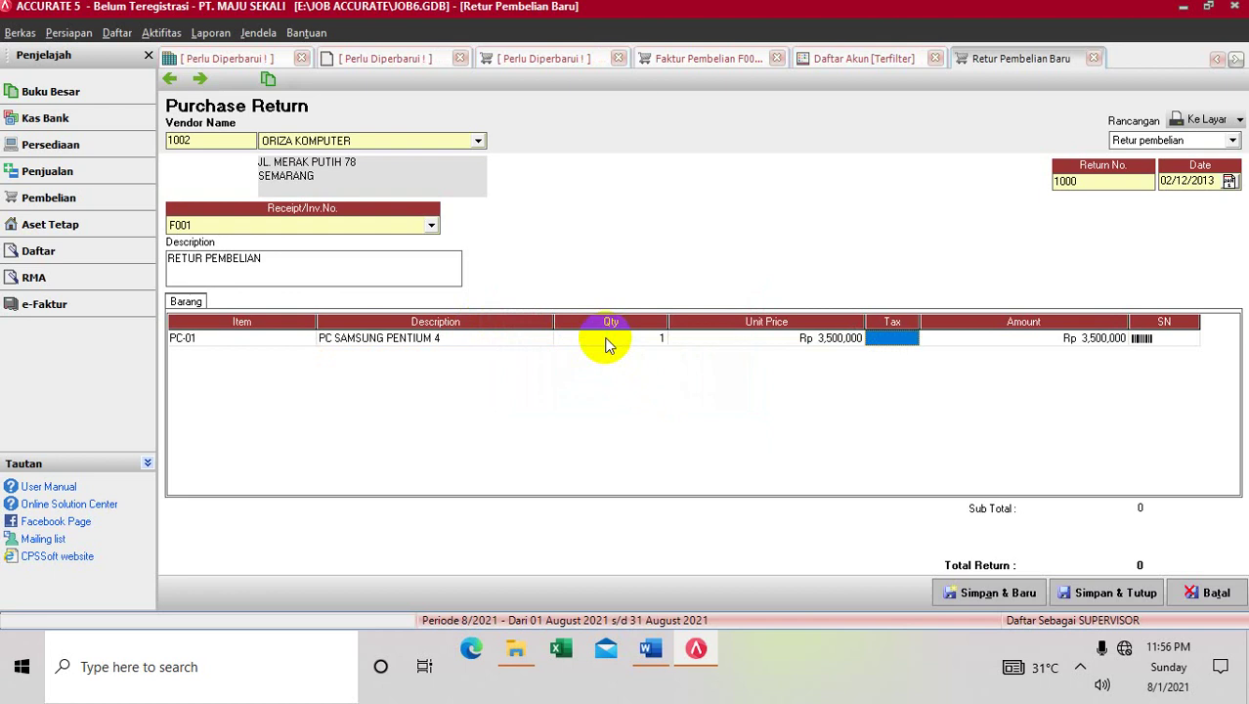
pyautogui.press('Tab')
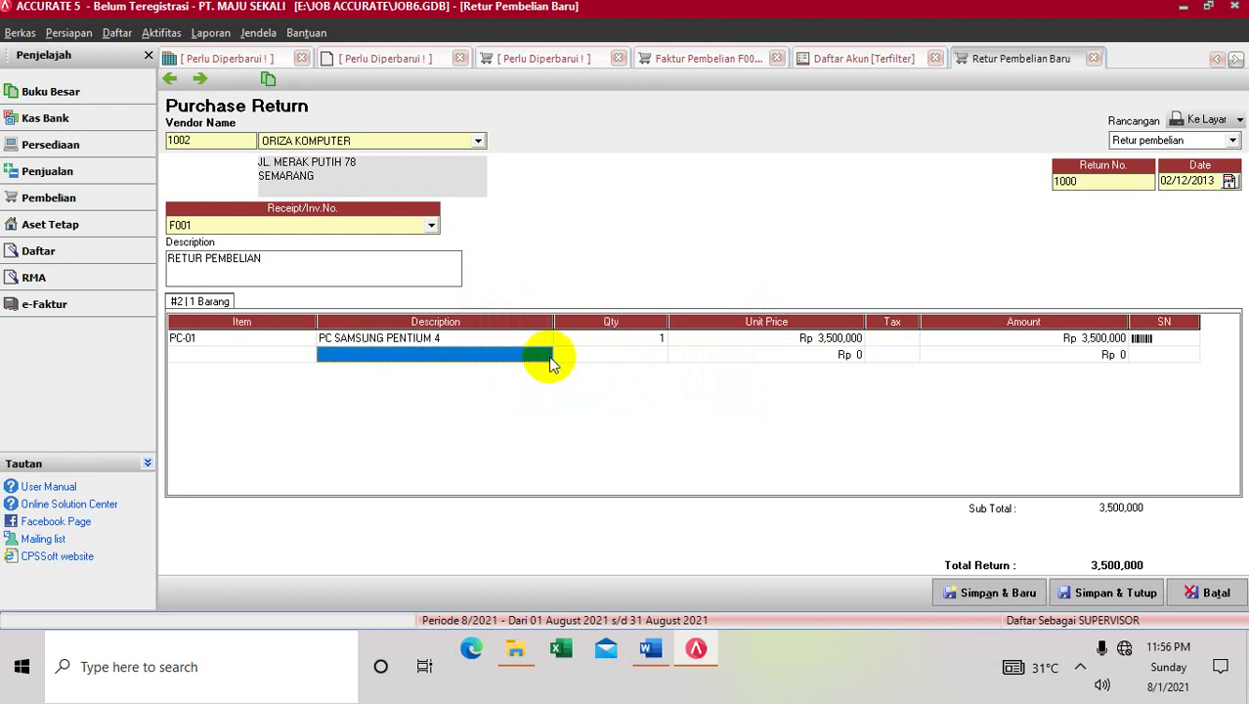
pyautogui.click(546, 356)
pyautogui.click(546, 356)
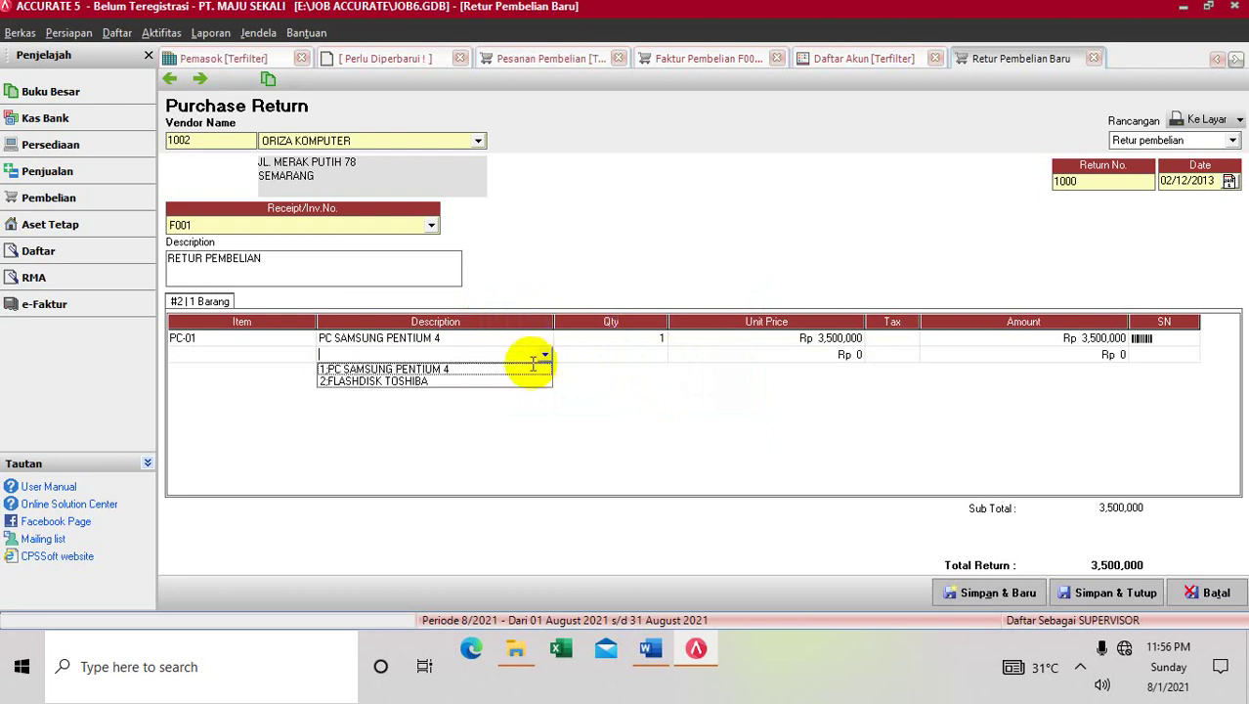
pyautogui.click(521, 381)
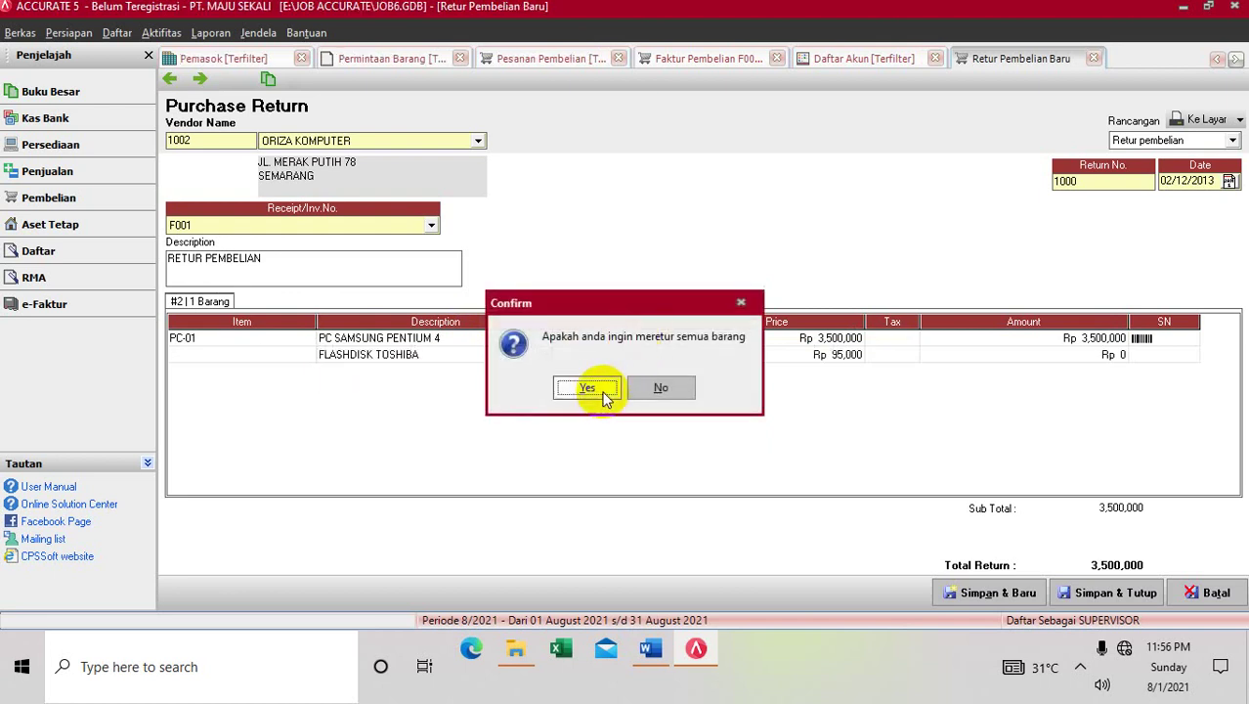
pyautogui.click(640, 385)
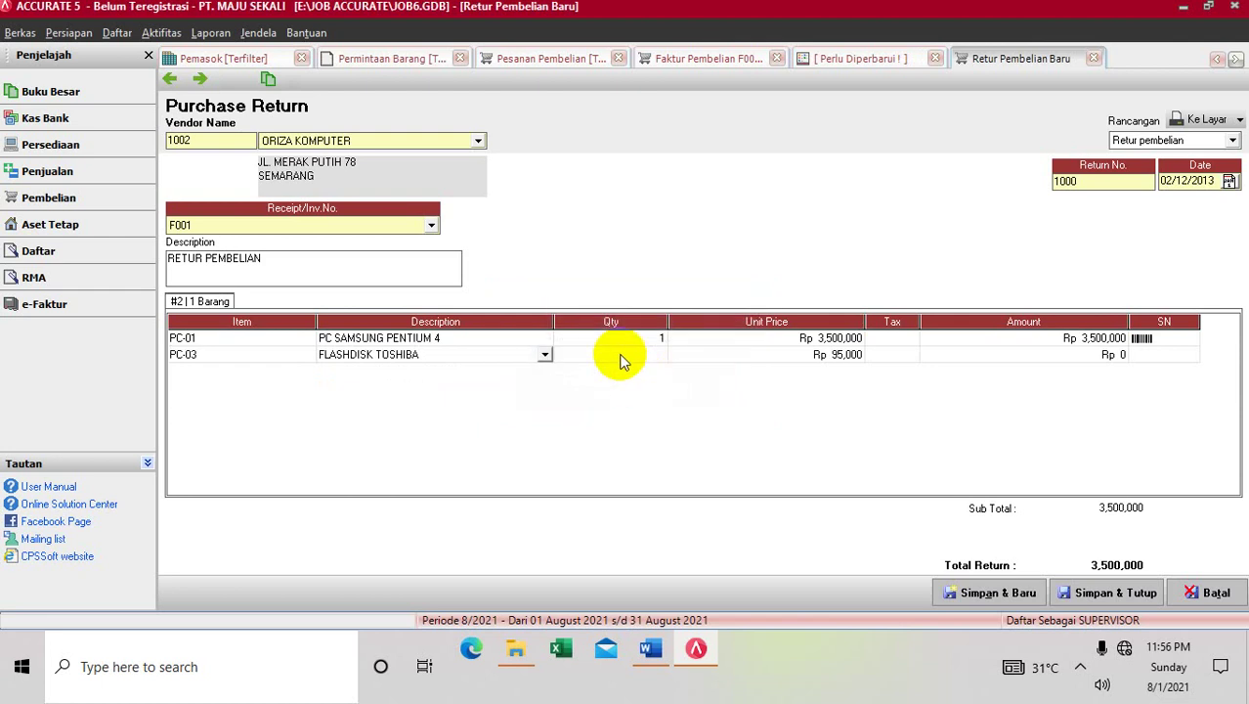
pyautogui.click(620, 354)
pyautogui.write('4')
pyautogui.press('Tab')
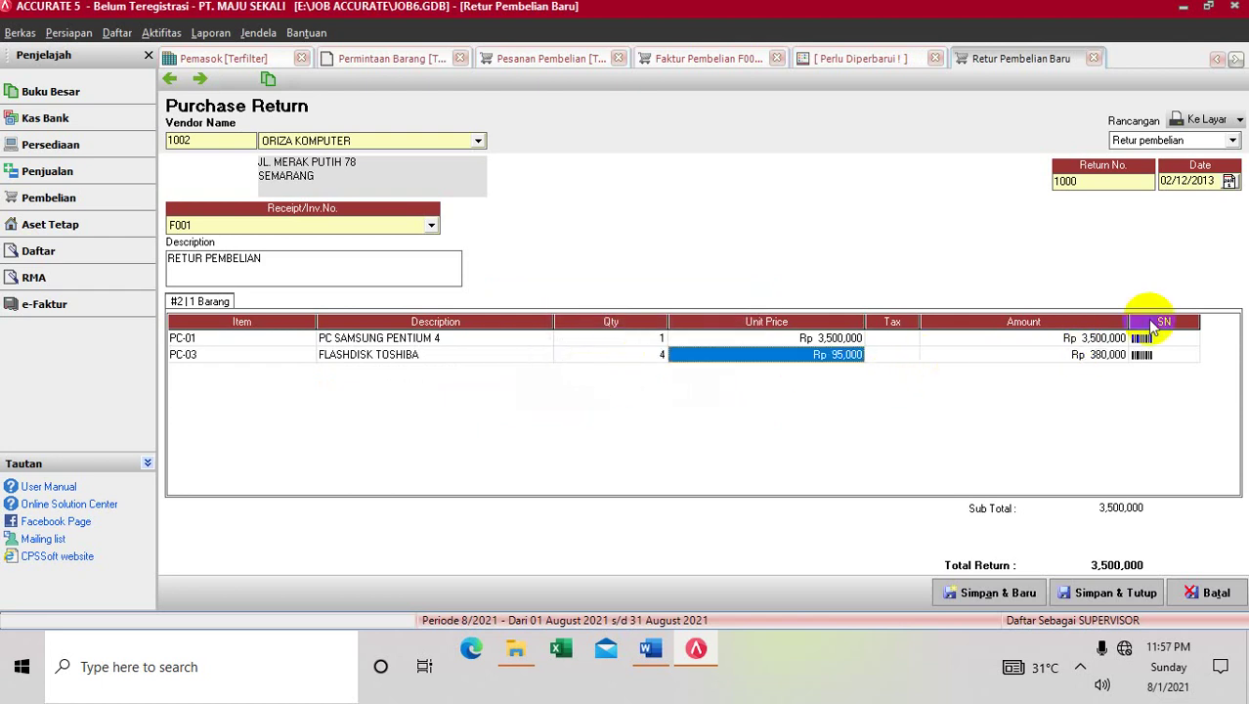
# Save and close the purchase return, acknowledging the cost-value notices
pyautogui.click(1092, 594)
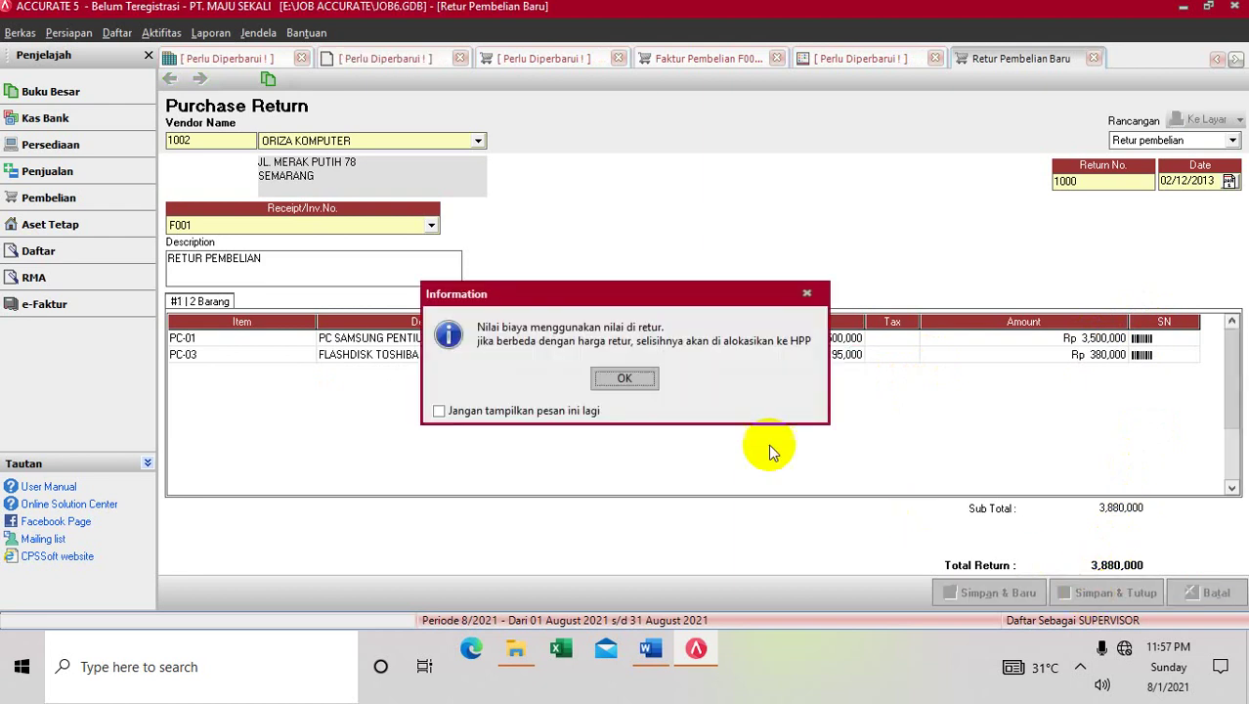
pyautogui.click(643, 379)
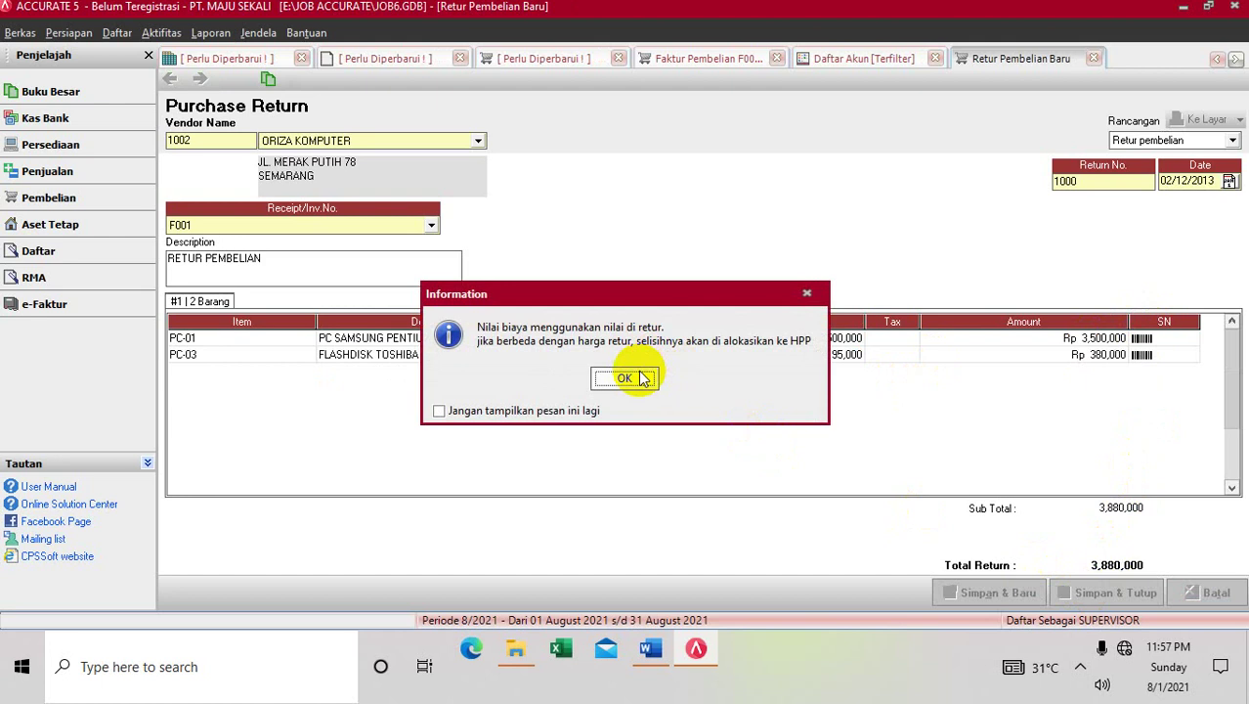
pyautogui.click(626, 379)
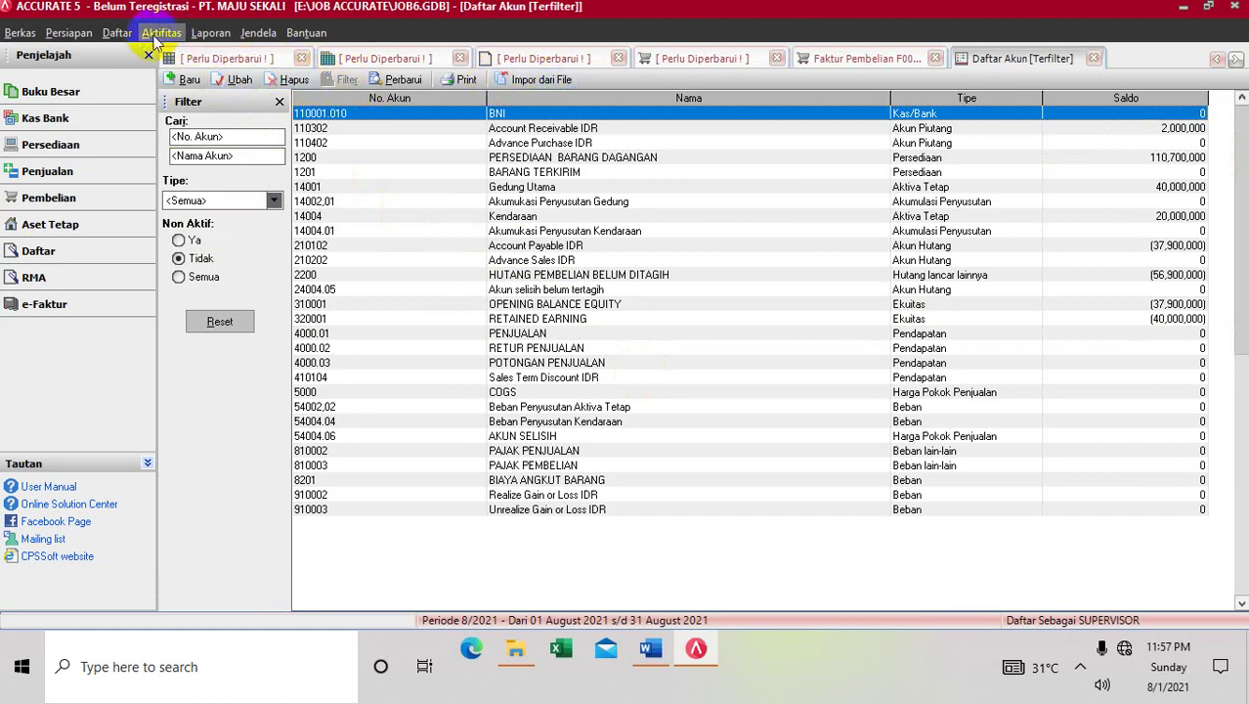
# Open and refresh the Barang dan Jasa list to see PC-01 at 29 and Flashdisk Toshiba at 56
pyautogui.click(118, 32)
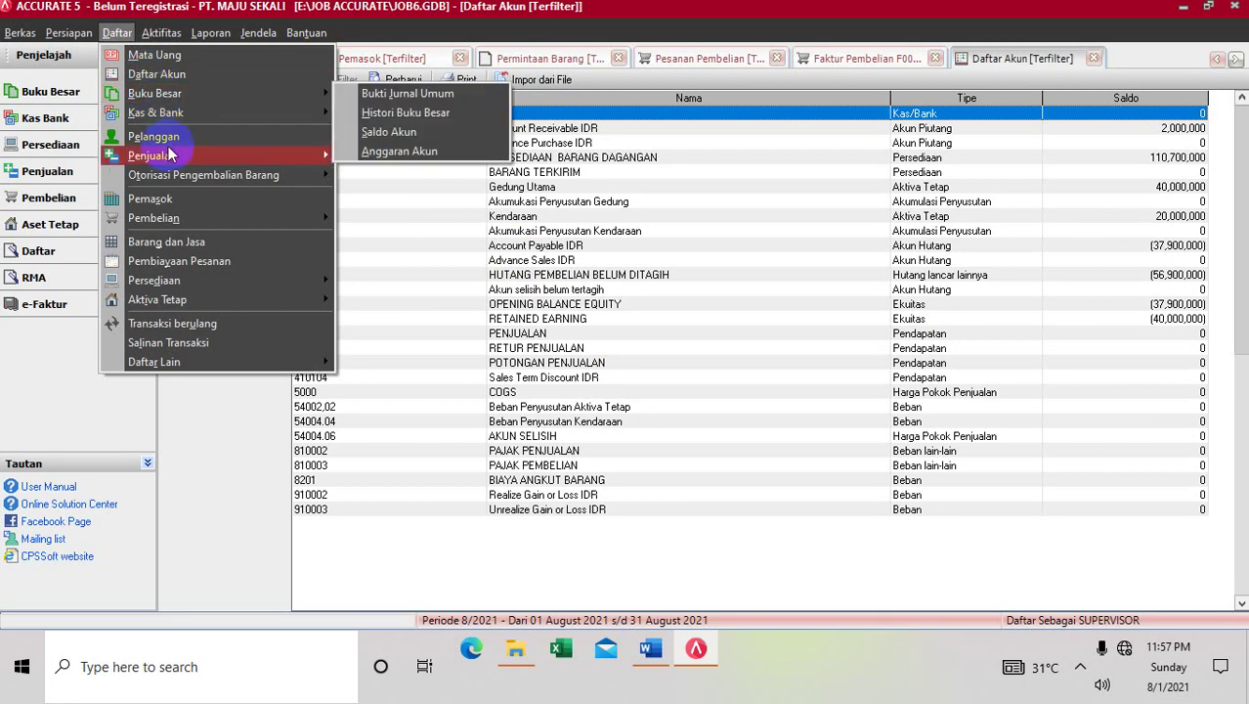
pyautogui.moveTo(171, 154)
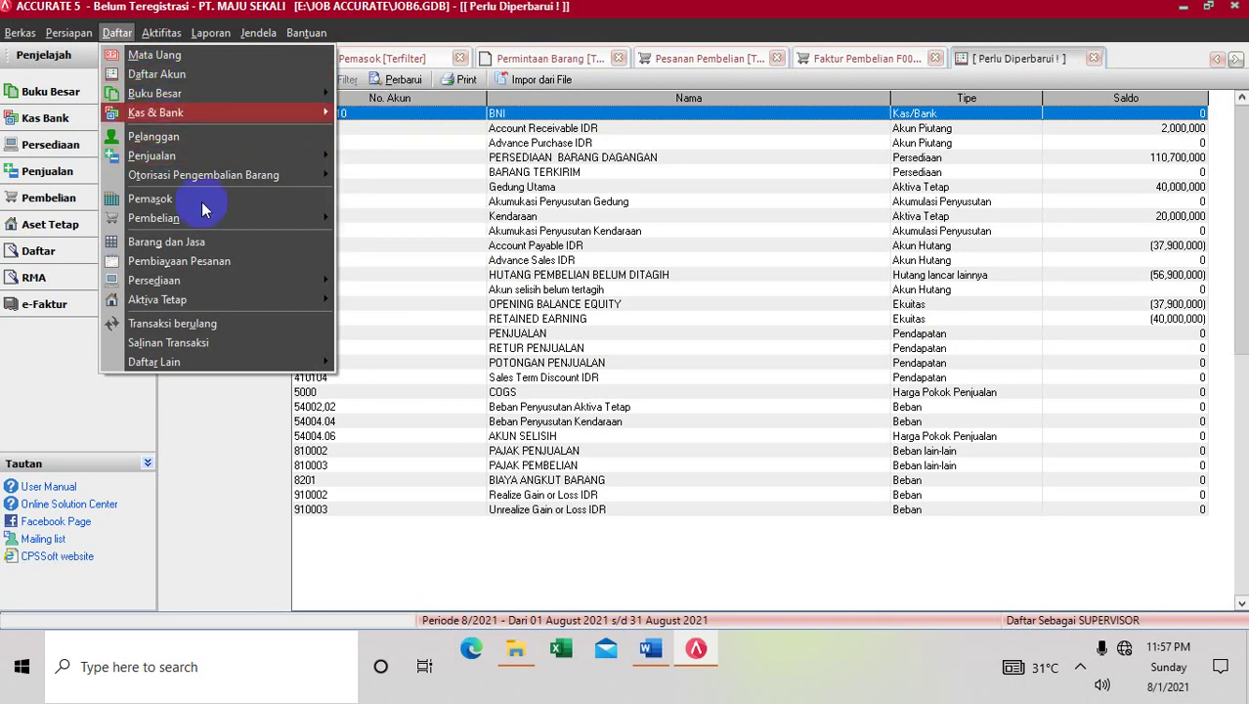
pyautogui.click(201, 241)
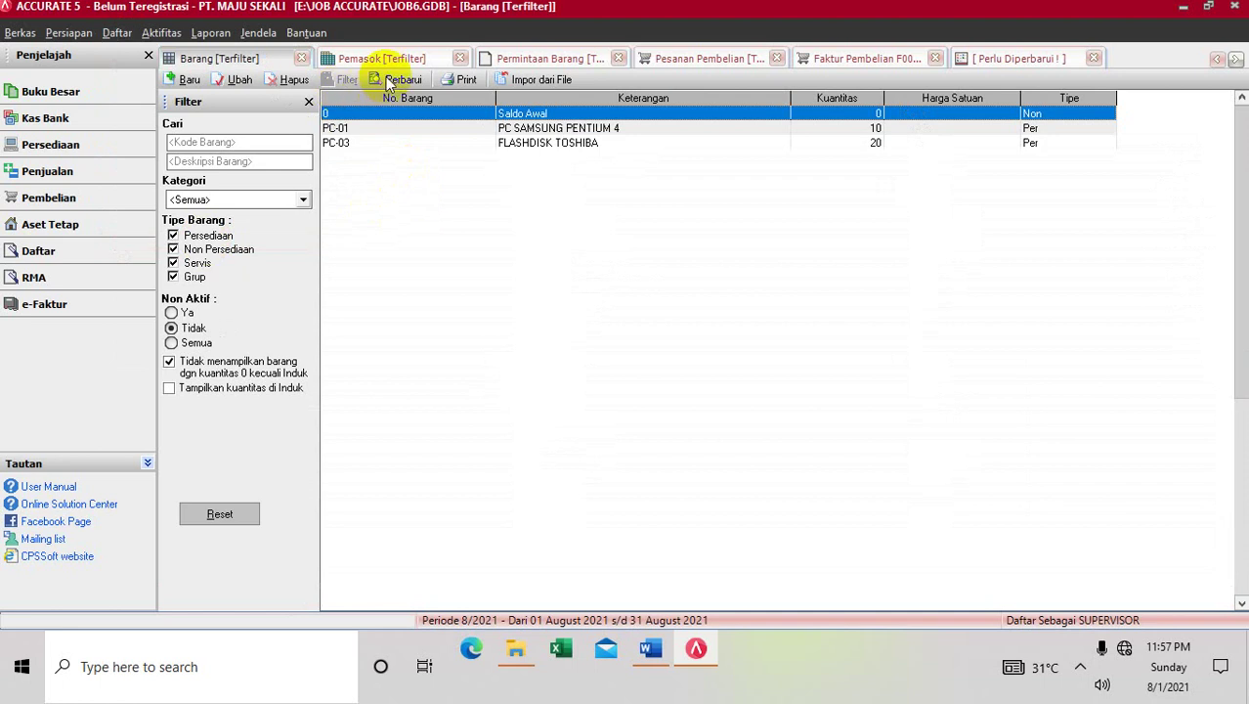
pyautogui.click(389, 77)
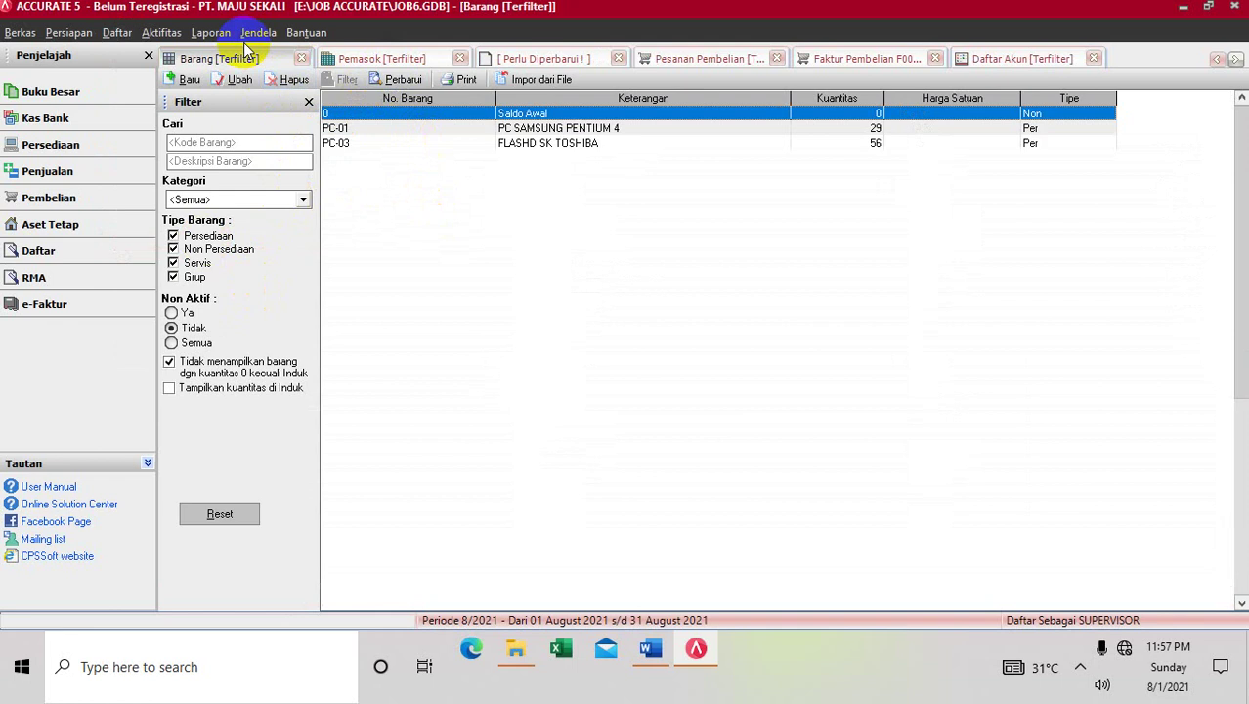
# Open the Penerimaan Barang list of unbilled goods receipts
pyautogui.click(116, 34)
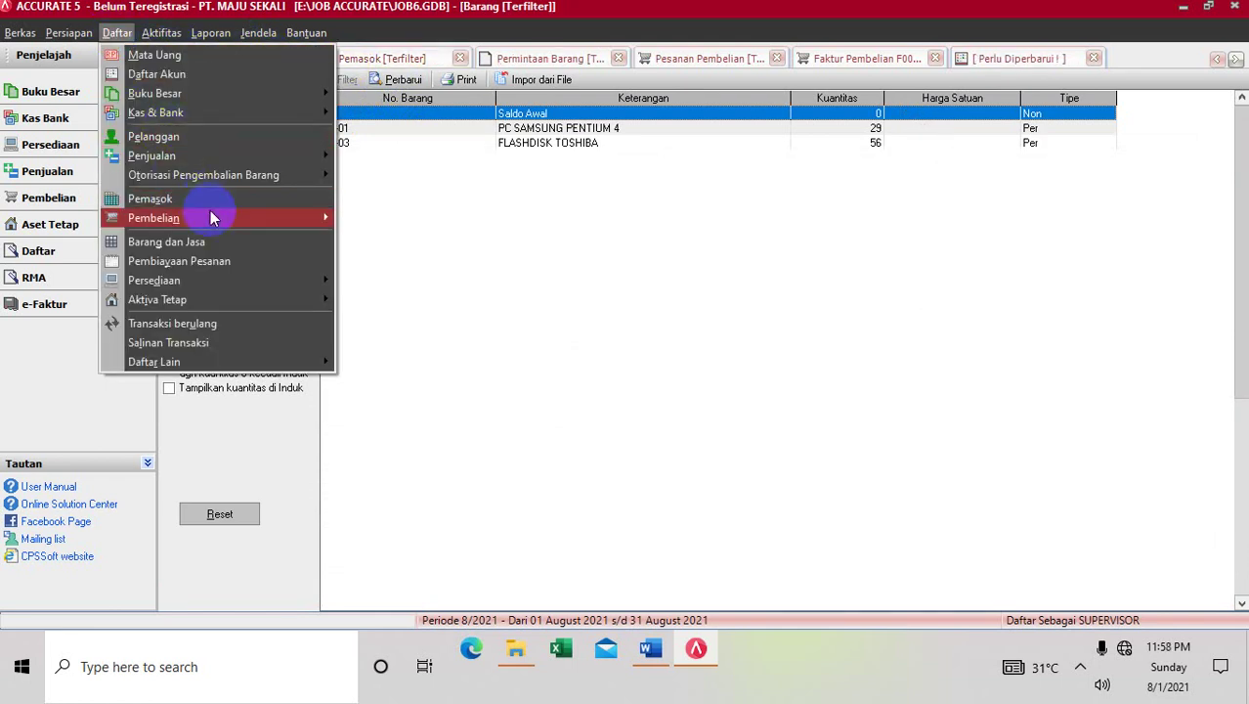
pyautogui.moveTo(287, 219)
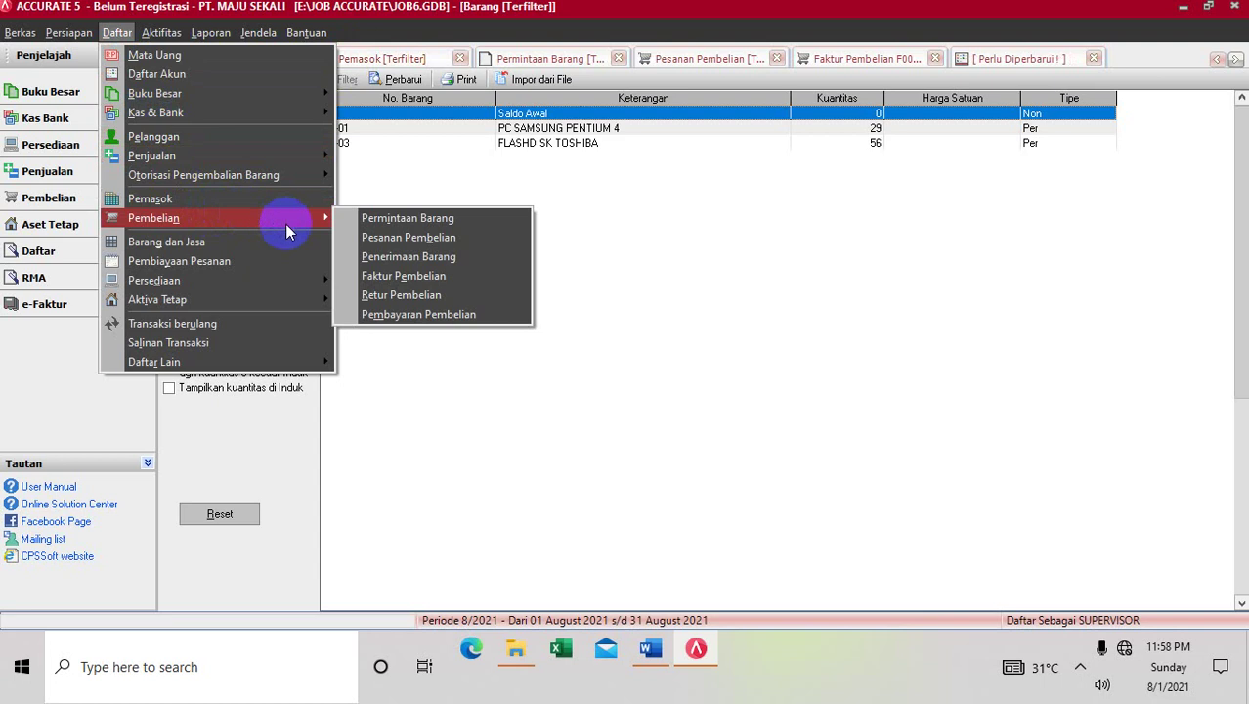
pyautogui.click(378, 256)
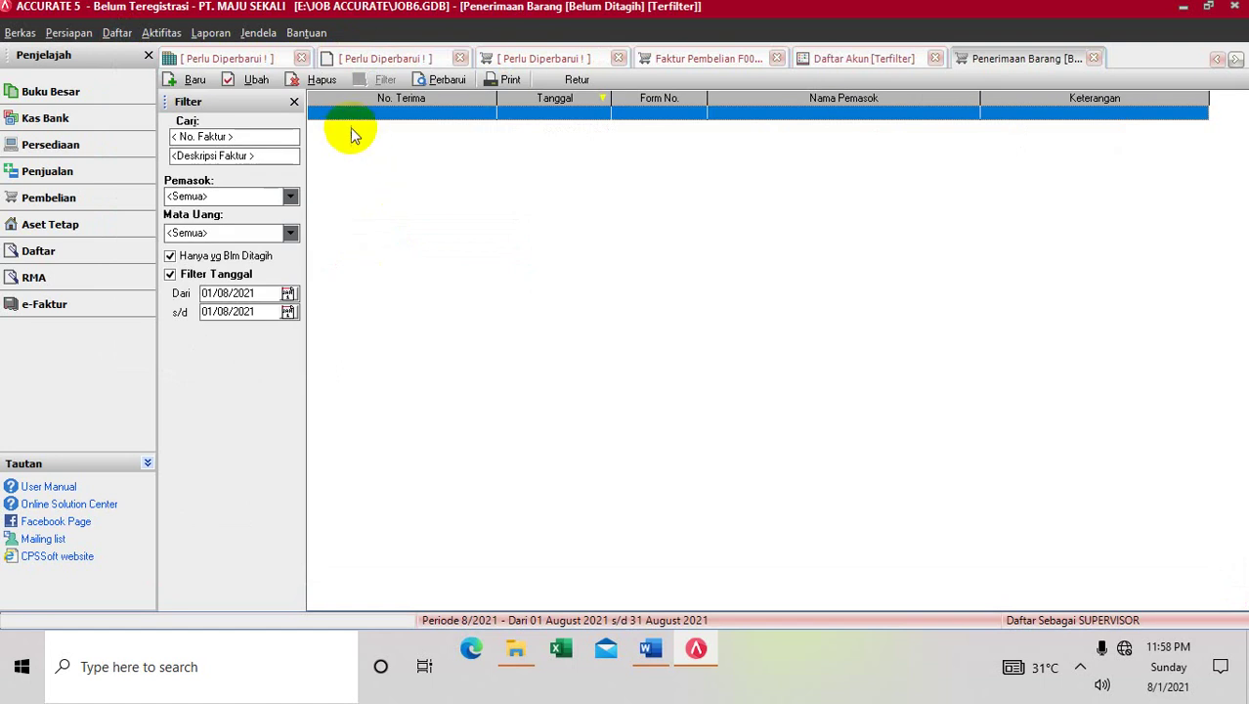
# Set the start date to 01/01/2013, refresh, then open and save receipt P001
pyautogui.click(267, 292)
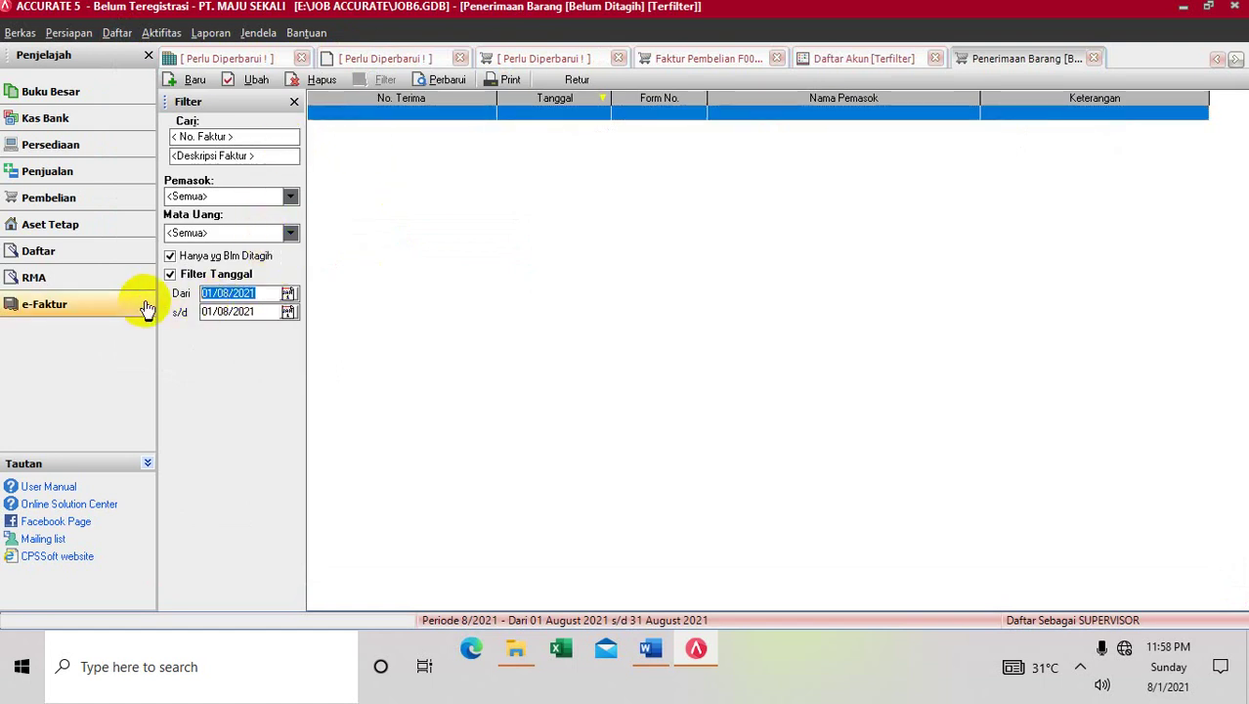
pyautogui.write('01/01/')
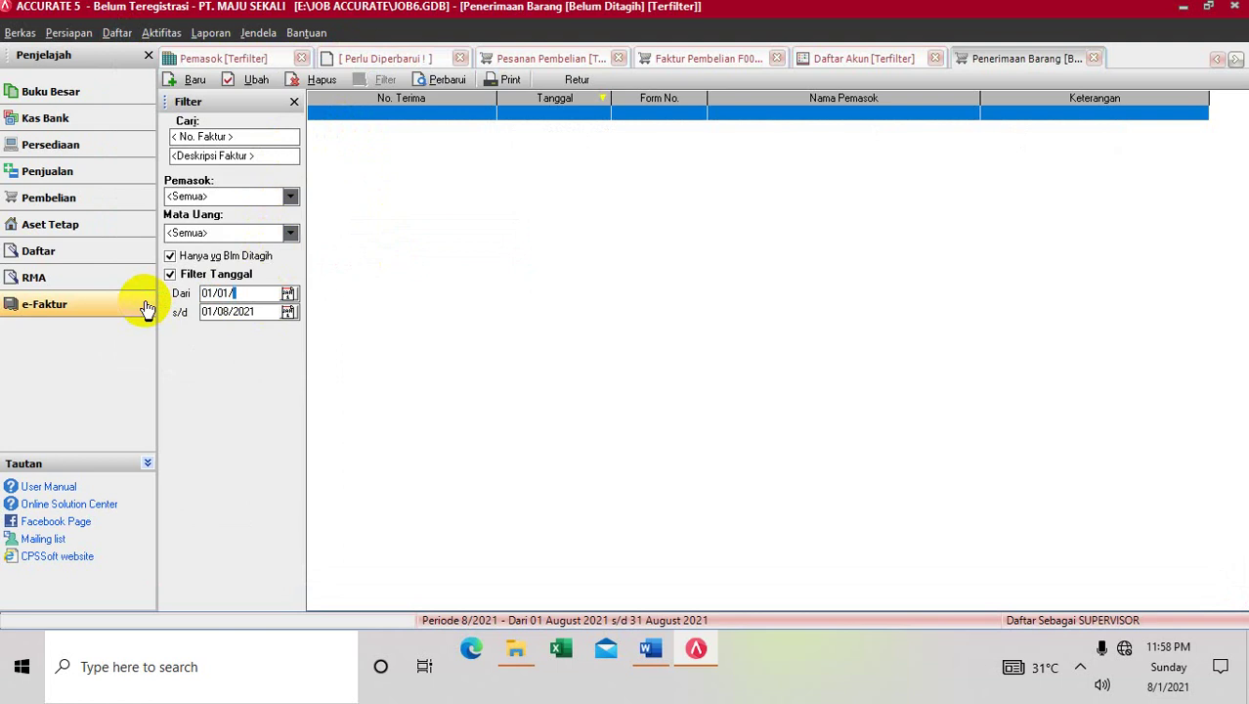
pyautogui.write('2013')
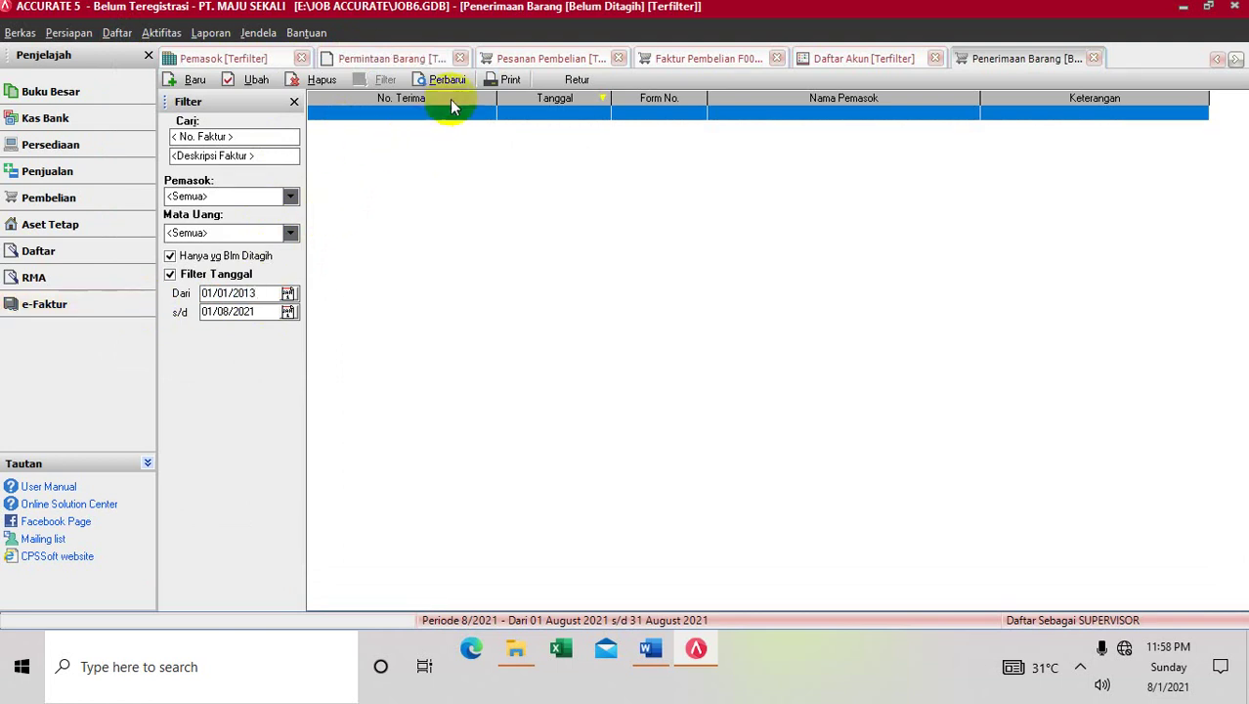
pyautogui.click(445, 80)
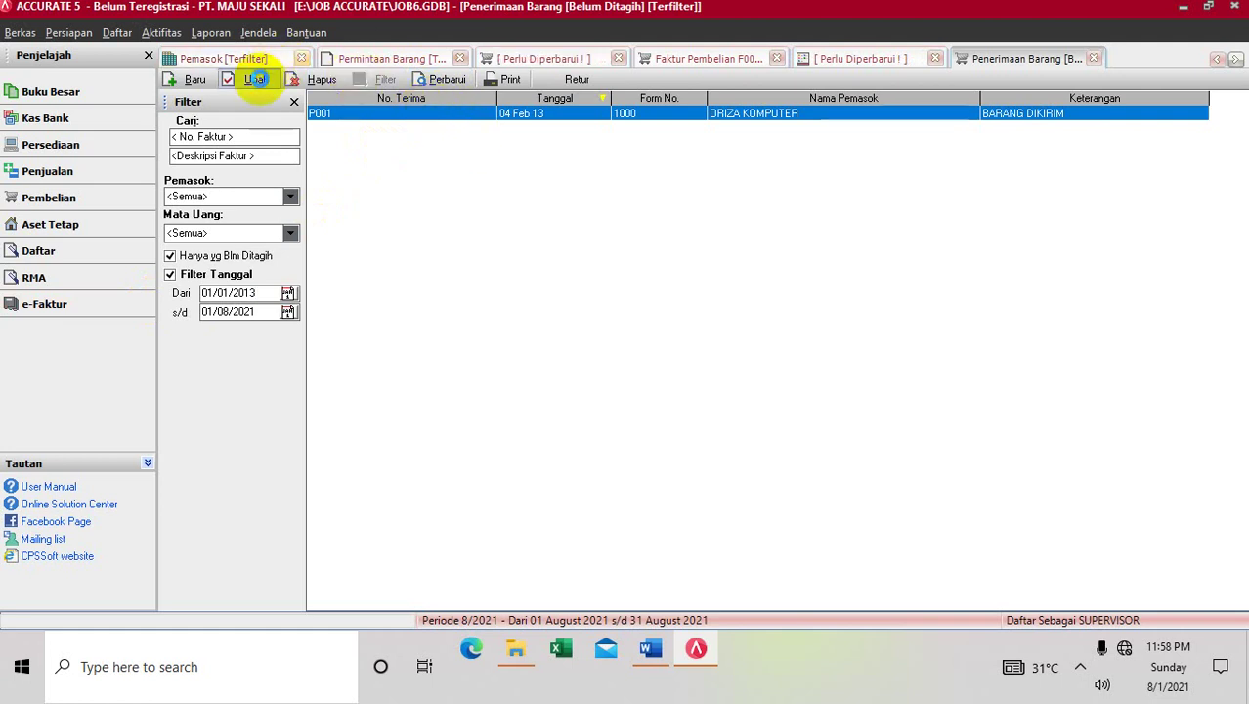
pyautogui.click(255, 80)
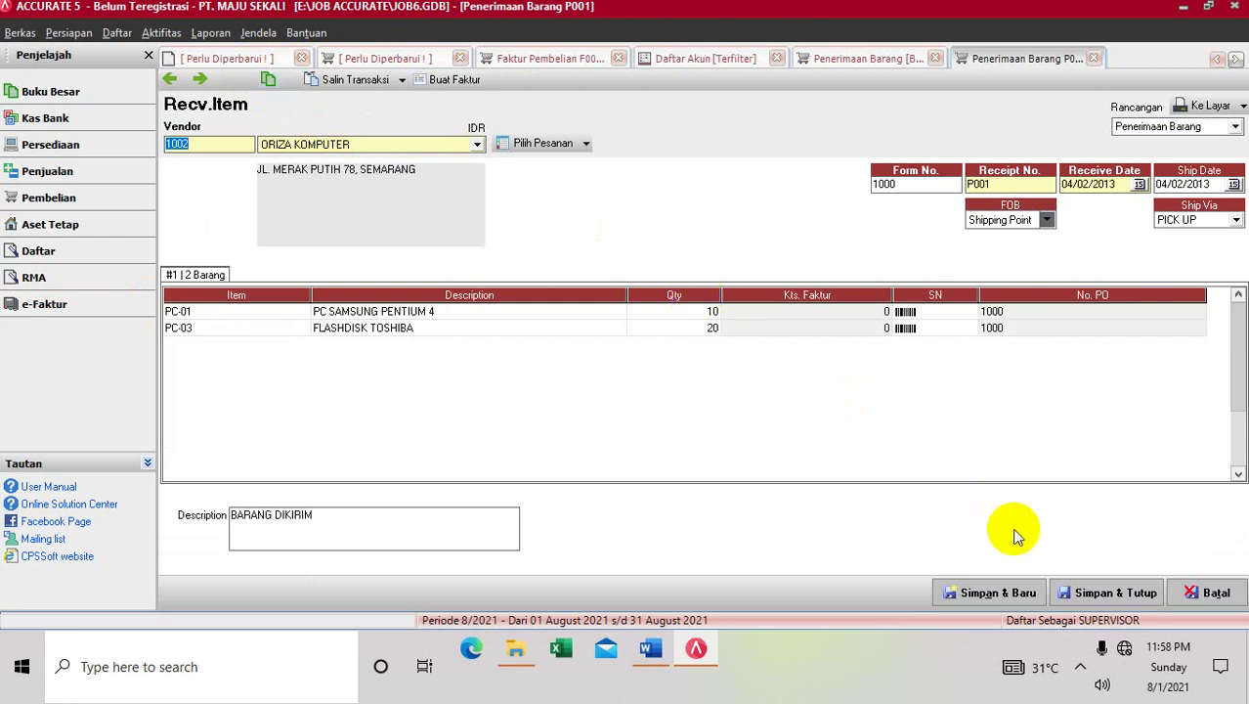
pyautogui.click(1092, 594)
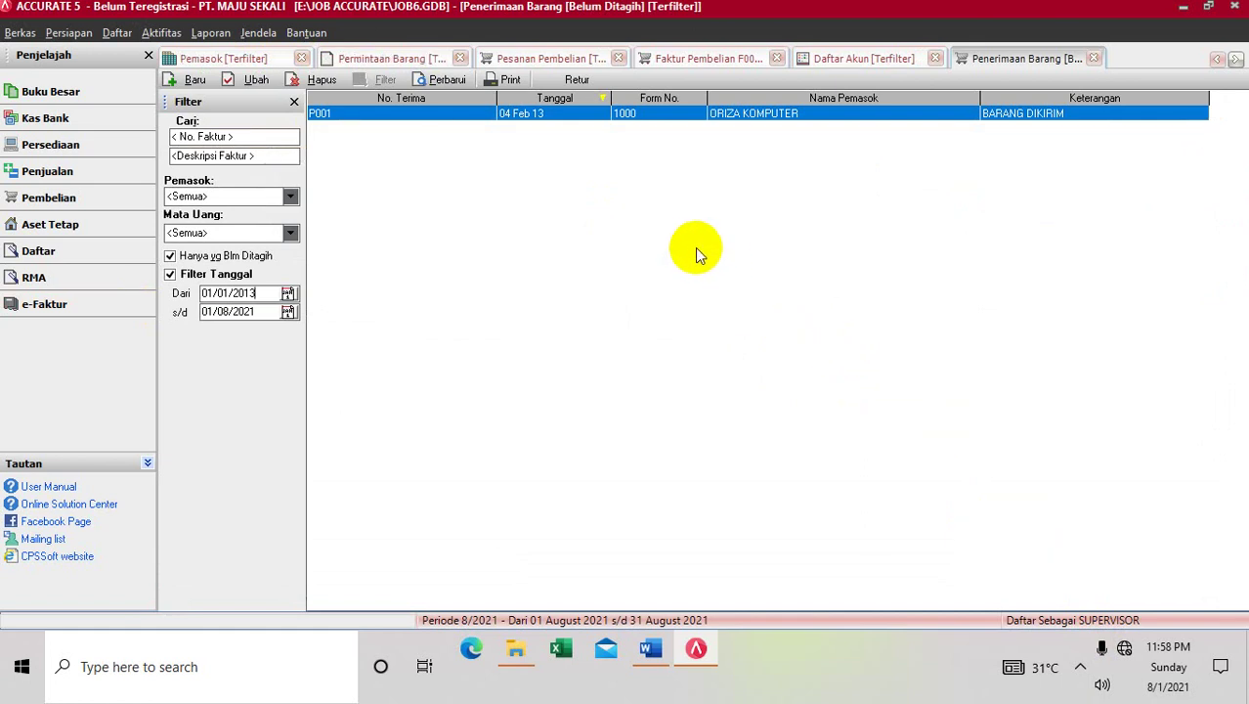
# Scroll through the Word guide's Retur and Pembayaran Pembelian sections
pyautogui.click(650, 653)
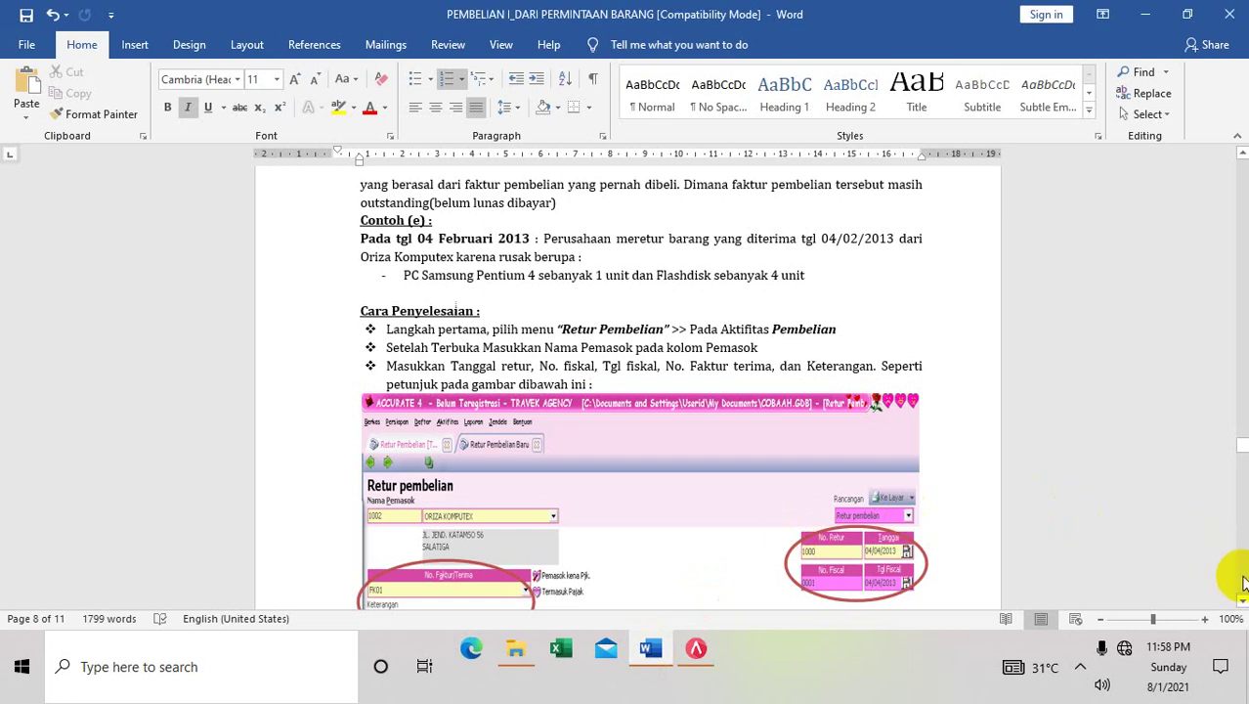
pyautogui.scroll(-5, 1244, 583)
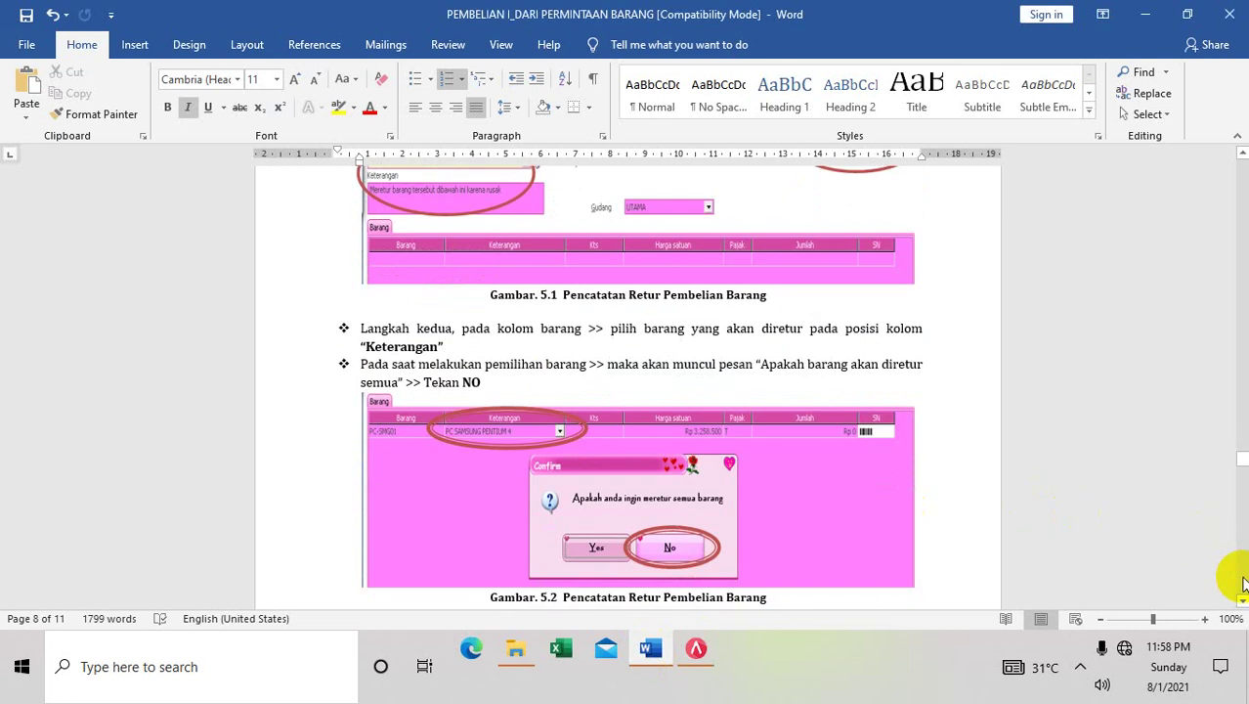
pyautogui.scroll(-5, 1243, 584)
pyautogui.scroll(-8, 1244, 584)
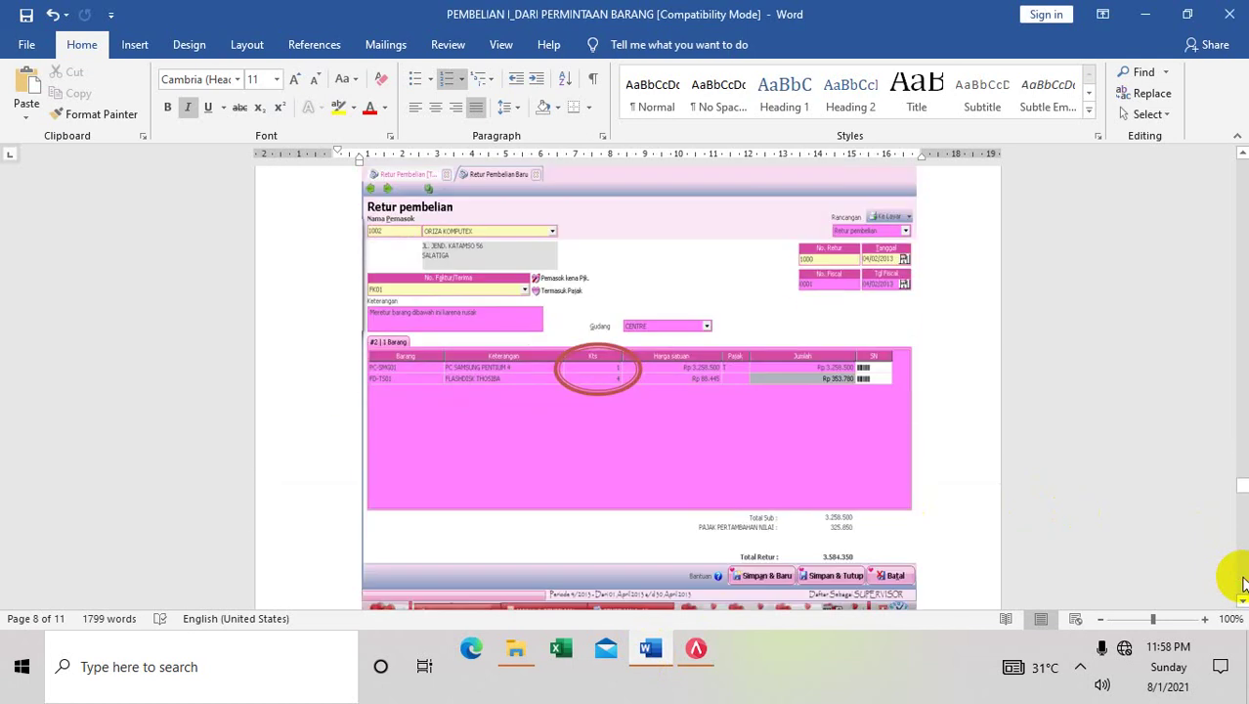
pyautogui.scroll(-8, 1244, 583)
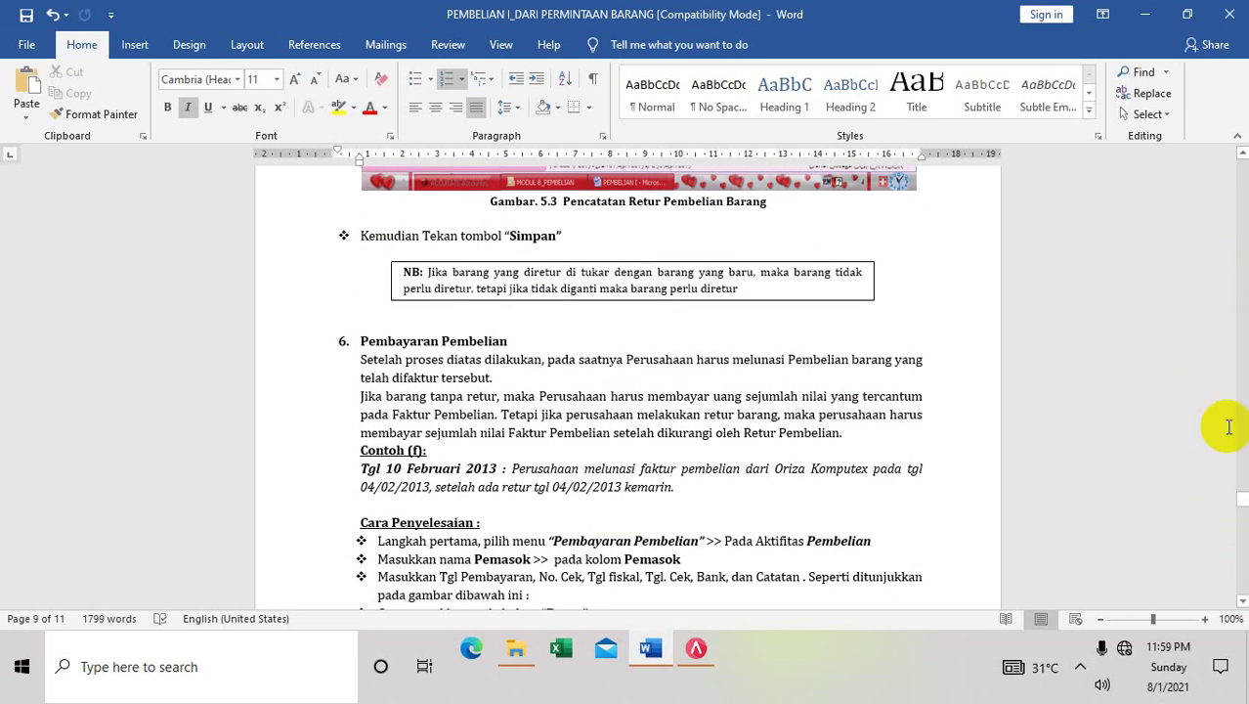
pyautogui.click(1242, 598)
pyautogui.scroll(-8, 1241, 591)
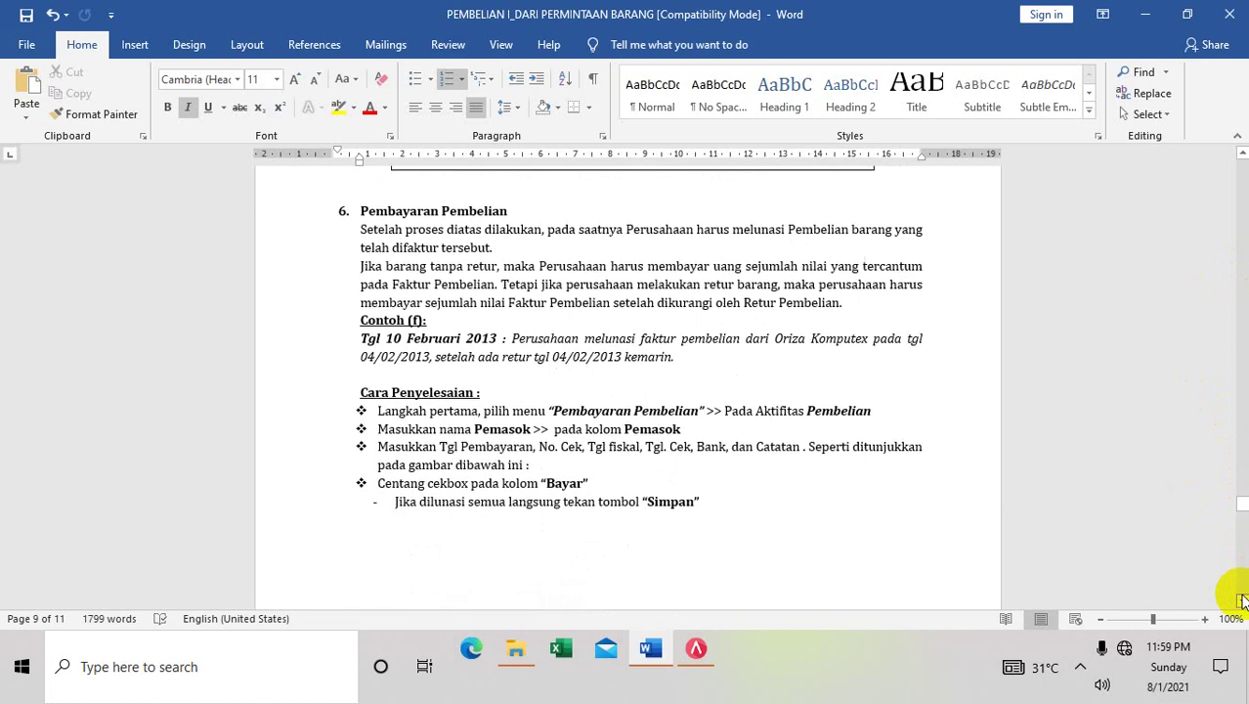
pyautogui.scroll(-8, 1241, 583)
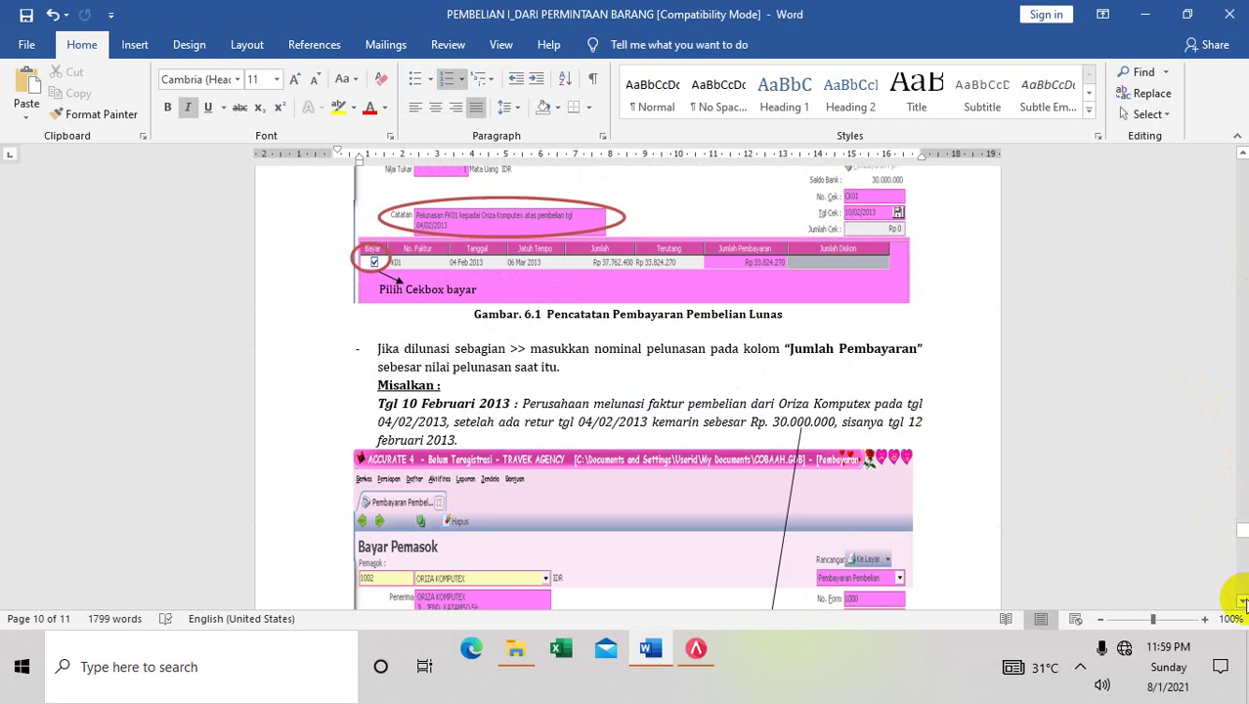
pyautogui.click(1243, 602)
pyautogui.scroll(-4, 1243, 602)
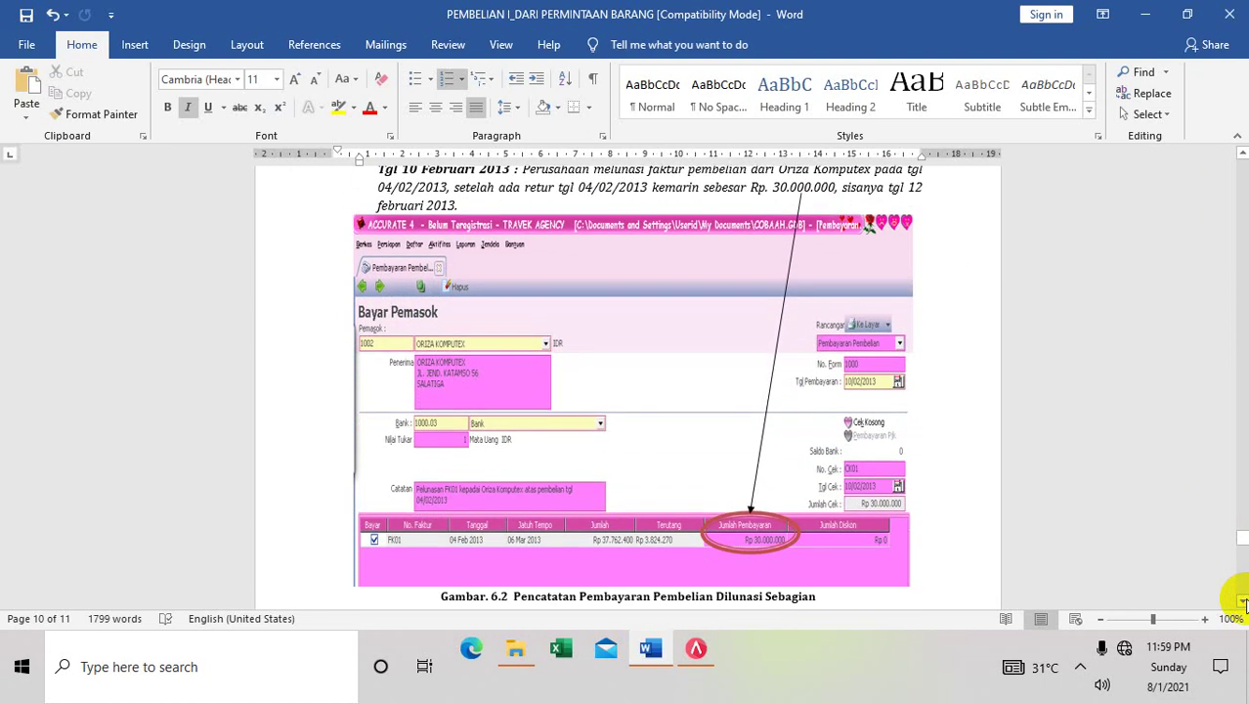
# Page back up to Gambar 4.3 Pembayaran Pembelian, just before section 5 Retur Pembelian
pyautogui.click(1242, 191)
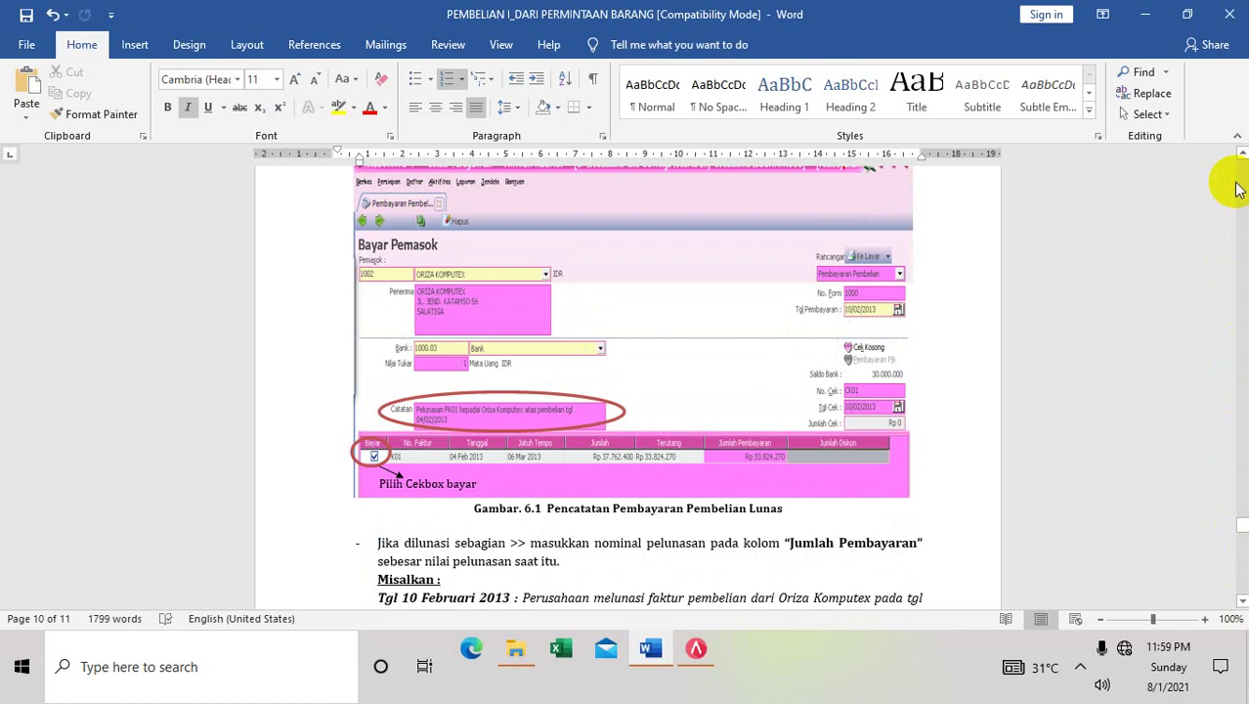
pyautogui.click(1242, 180)
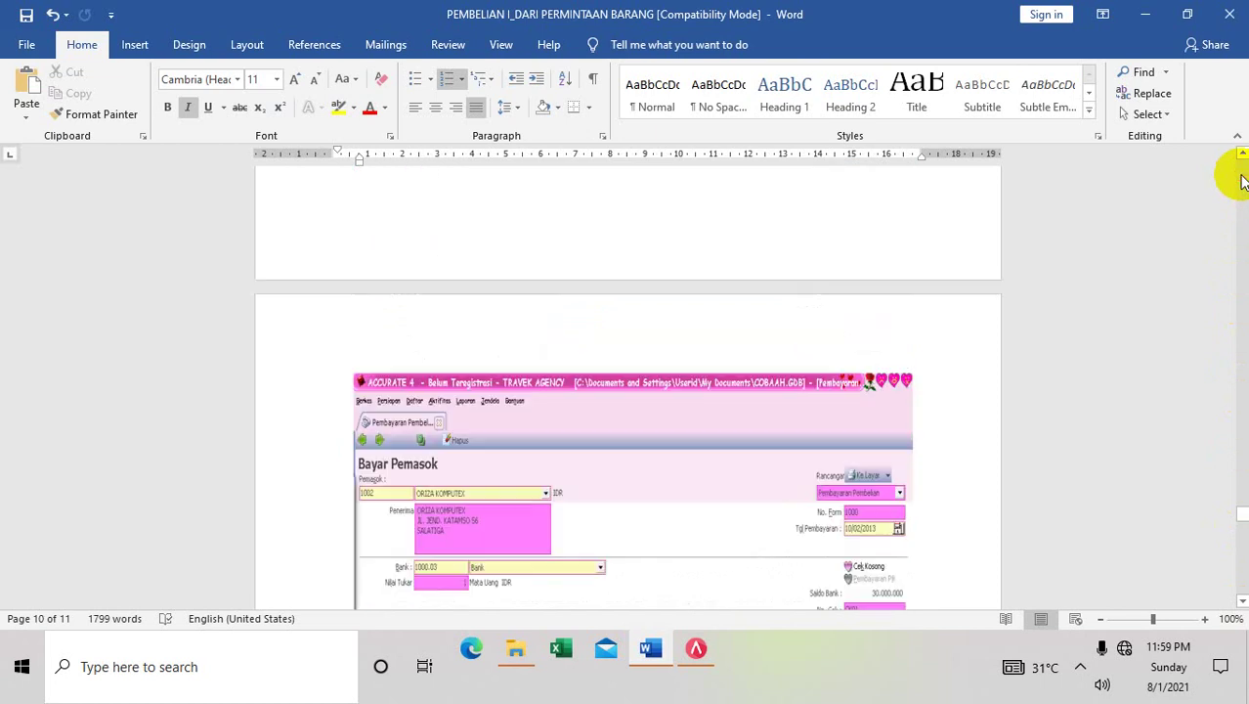
pyautogui.click(1241, 179)
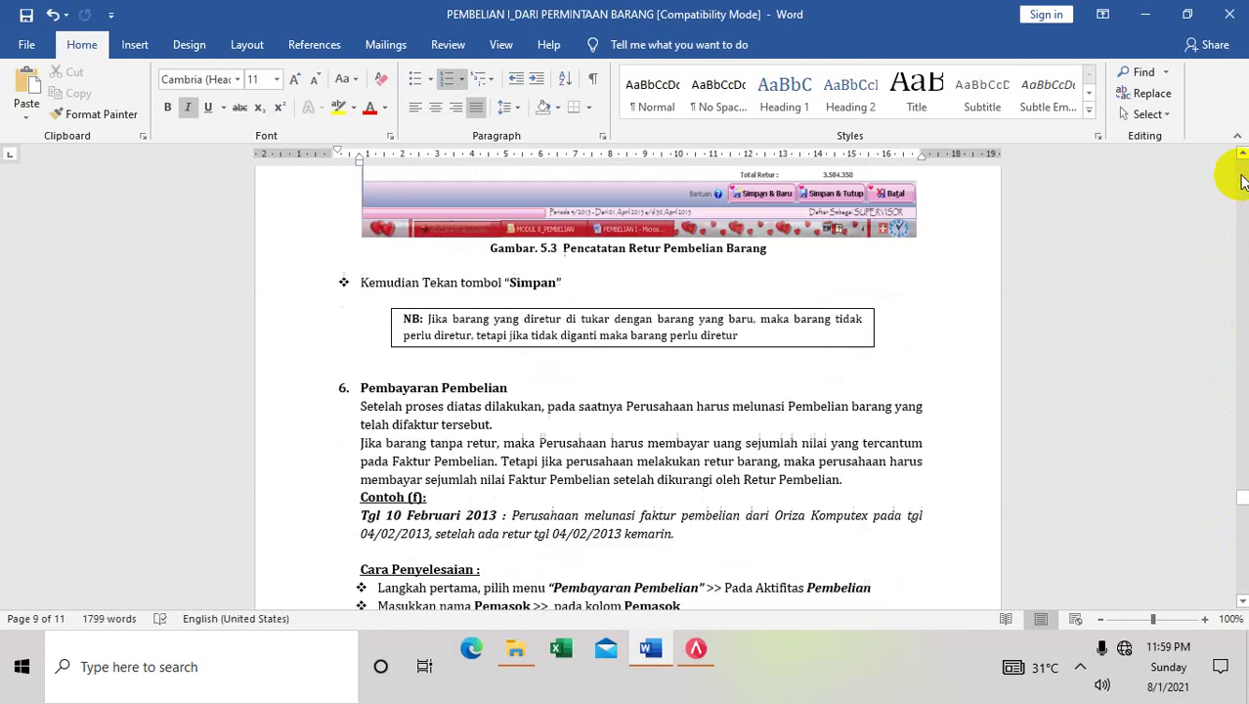
pyautogui.click(1241, 180)
pyautogui.click(1241, 180)
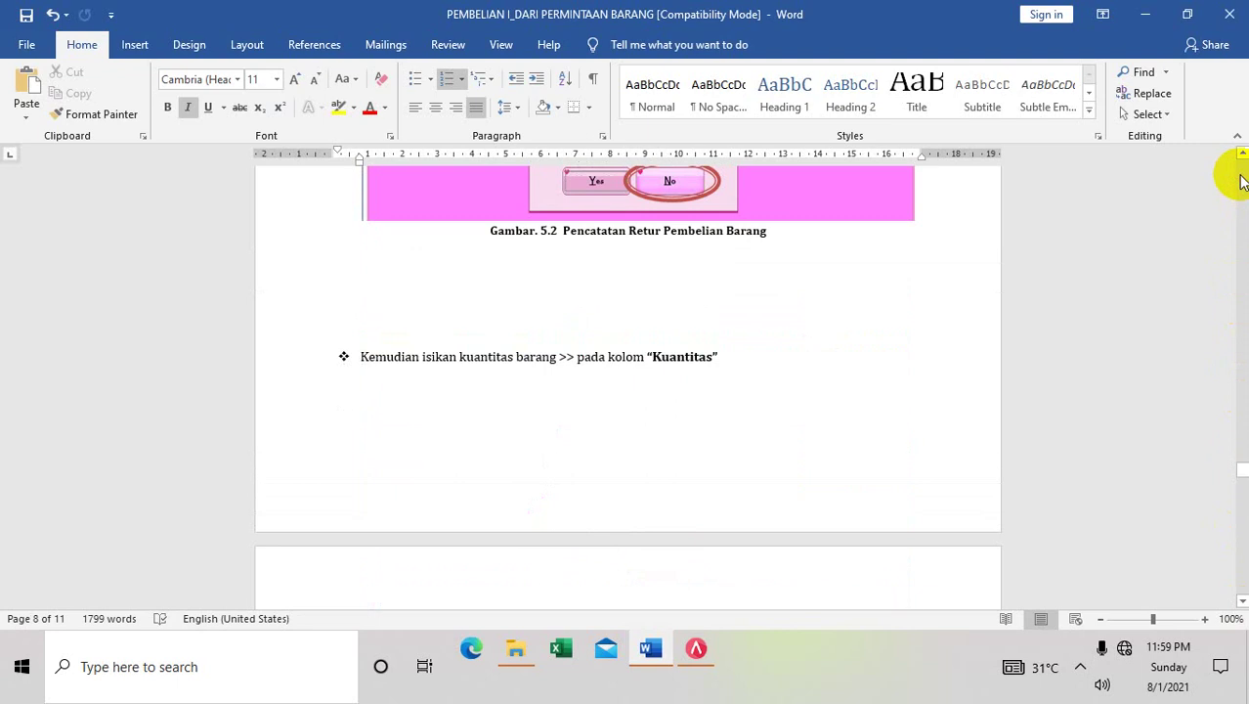
pyautogui.click(1242, 230)
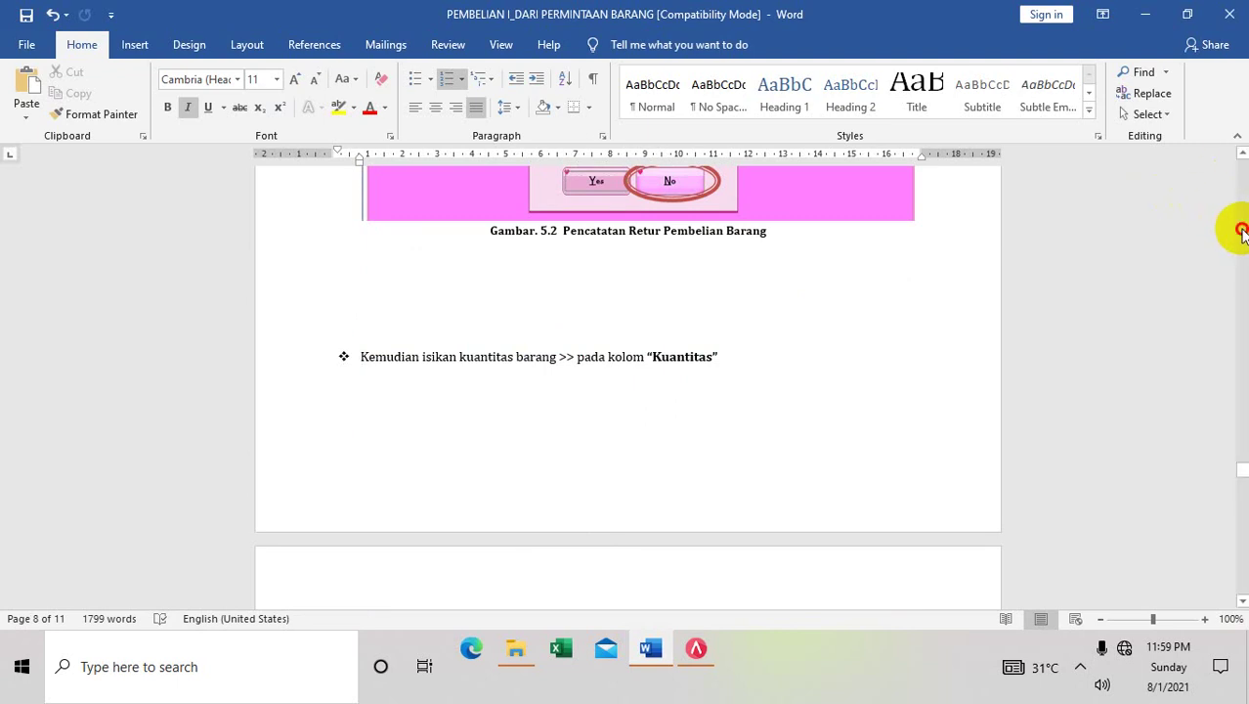
pyautogui.click(1242, 230)
pyautogui.click(1242, 230)
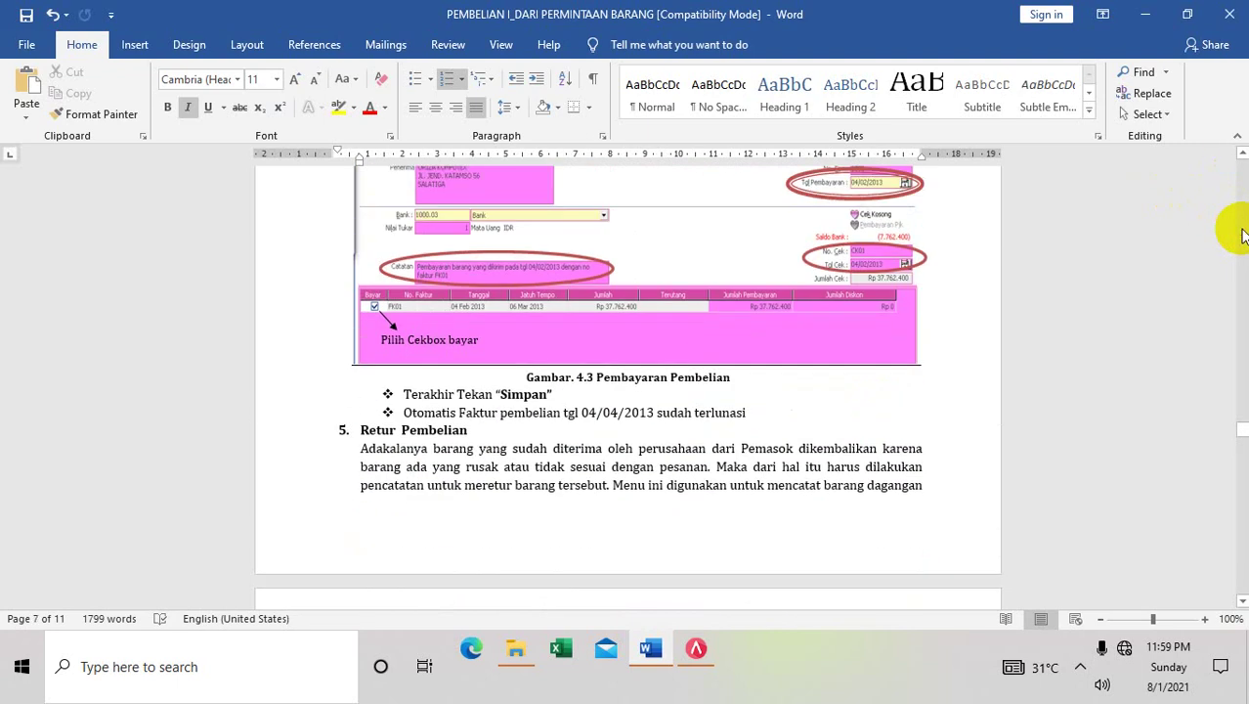